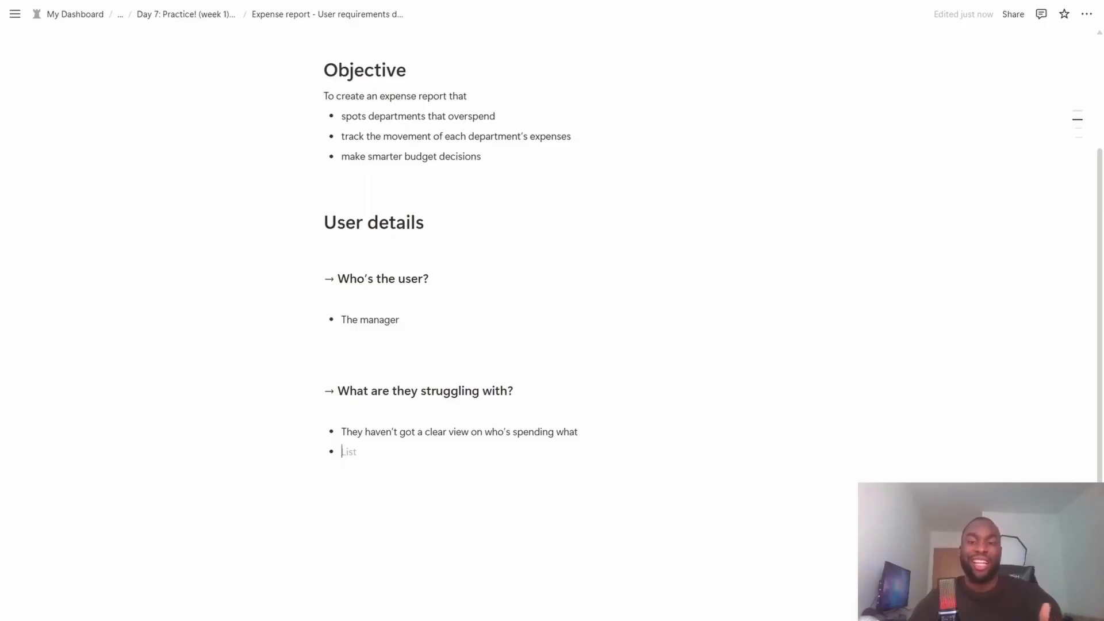
- Add the bullet "They only notice the problems once the money has been spent" under "What are they struggling with?"
{"action": "type", "text": "They "}
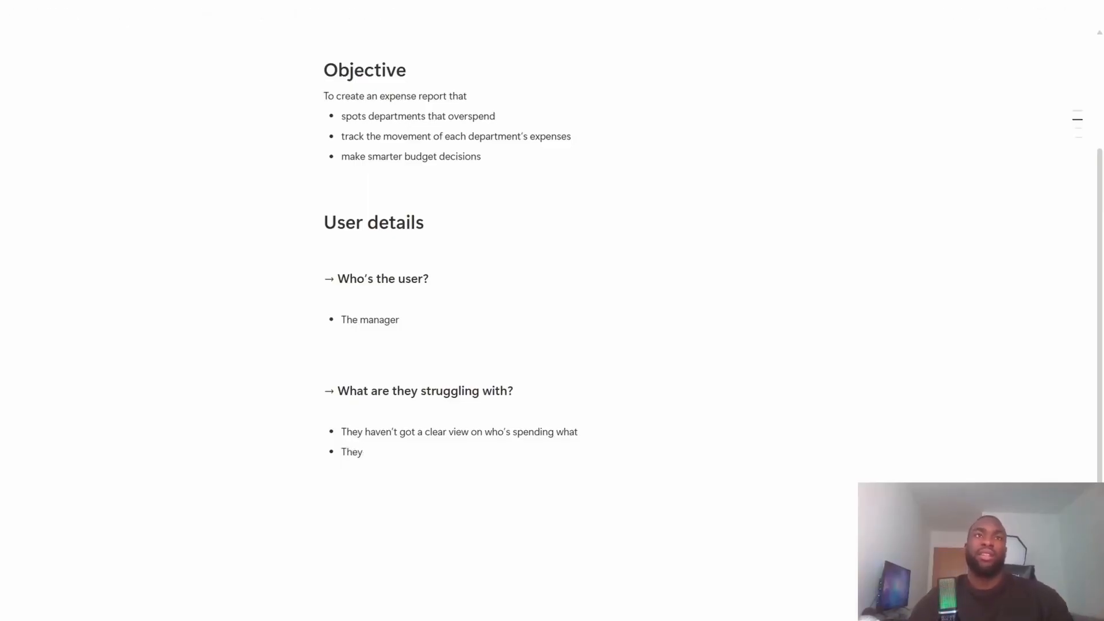
{"action": "type", "text": "only notice"}
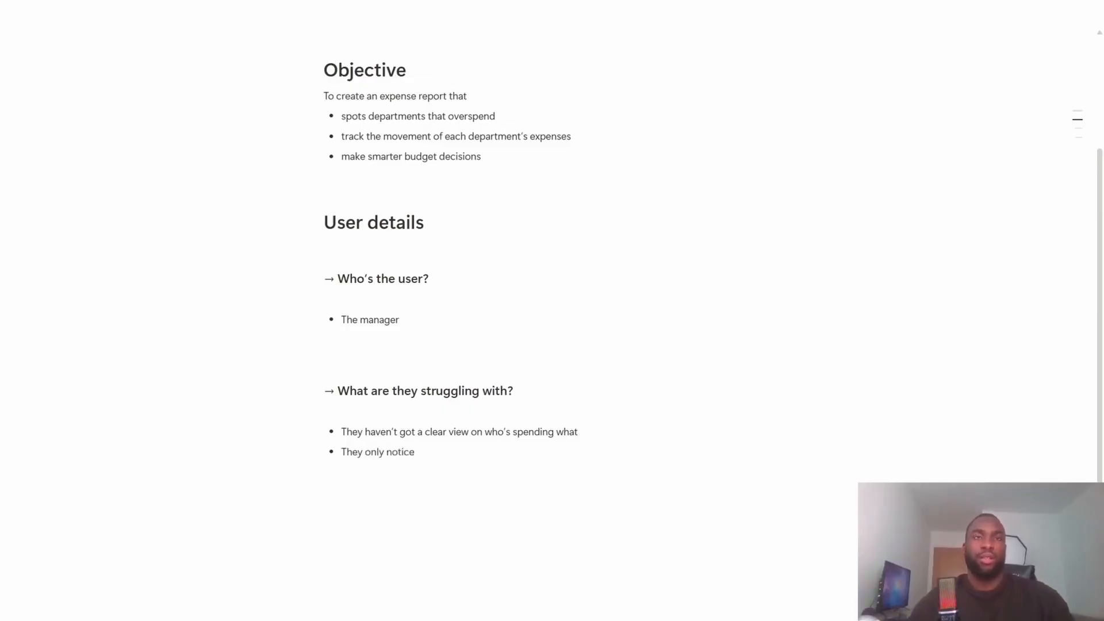
{"action": "type", "text": " the problems o"}
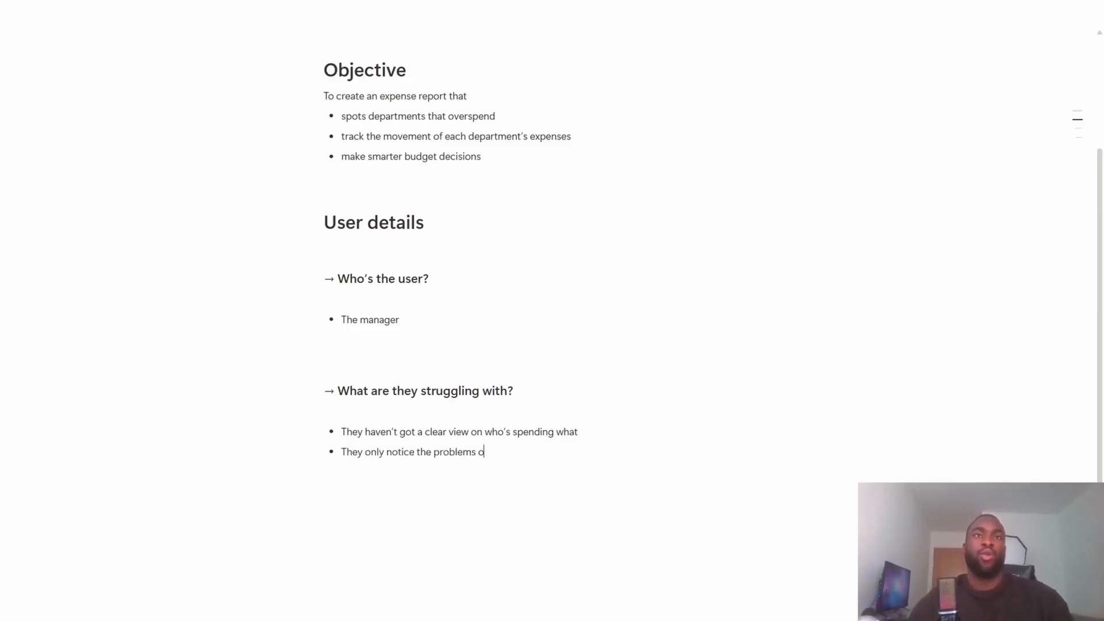
{"action": "type", "text": "nce they"}
{"action": "key", "text": "BackSpace"}
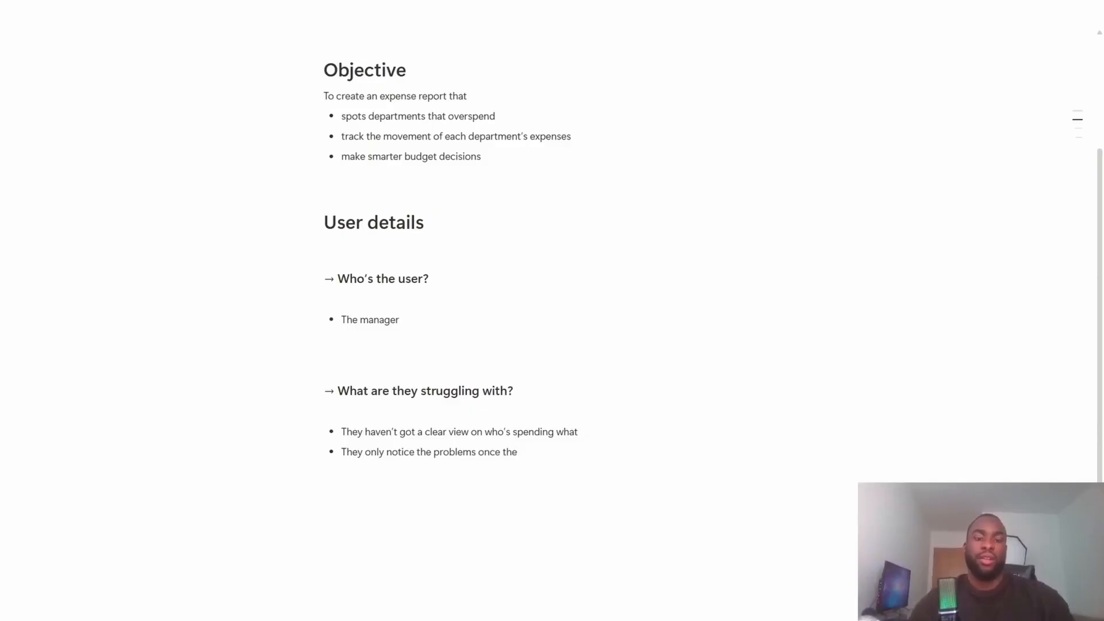
{"action": "type", "text": "money has "}
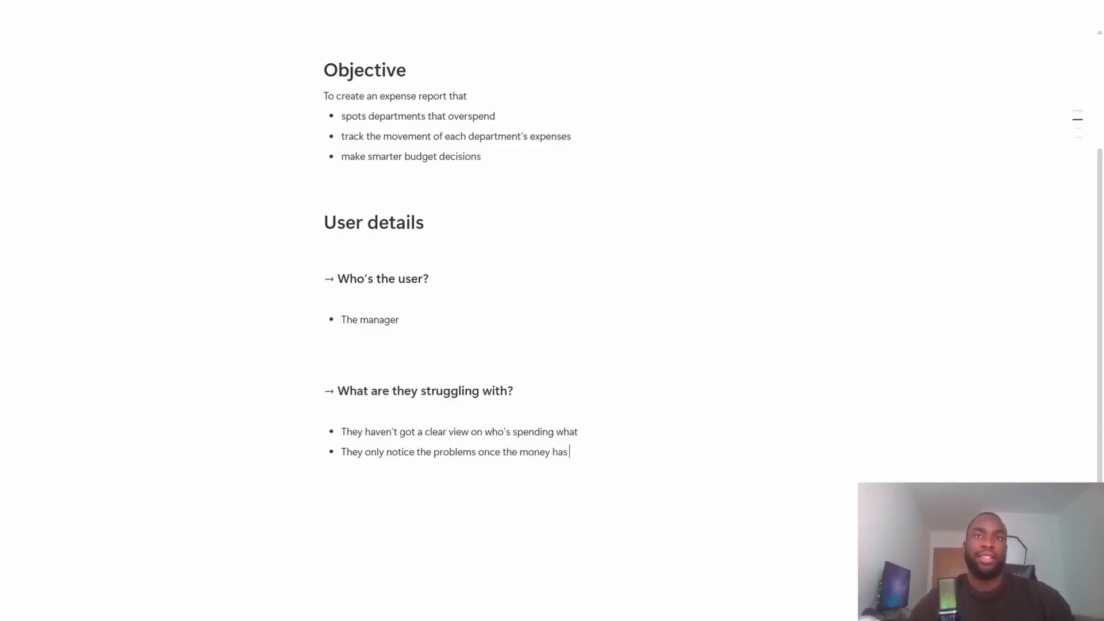
{"action": "type", "text": "been spent"}
{"action": "key", "text": "Return"}
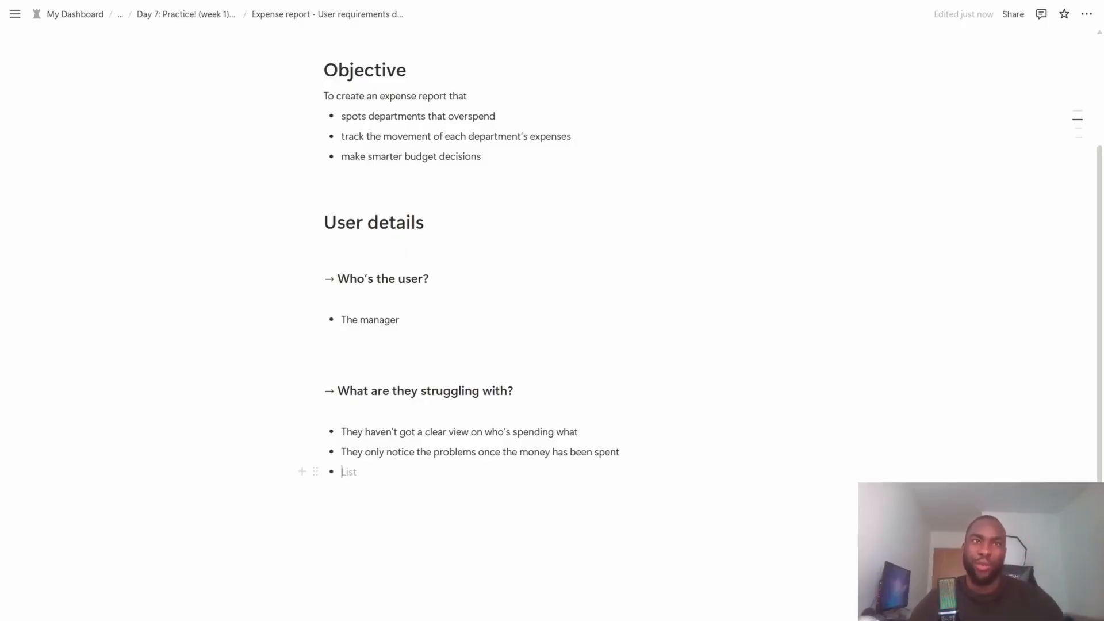
- Add the bullet "They want to catch issues early and stay within budget" to the struggles list and end the list
{"action": "scroll", "coordinate": [713, 256], "scroll_direction": "down", "scroll_amount": 1}
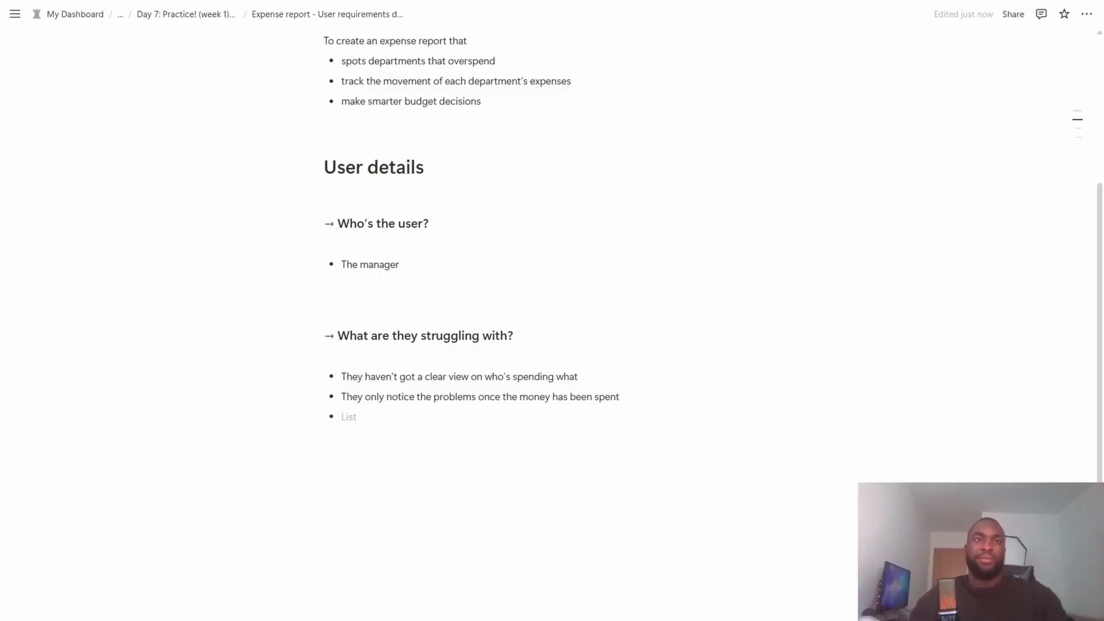
{"action": "type", "text": "They want t"}
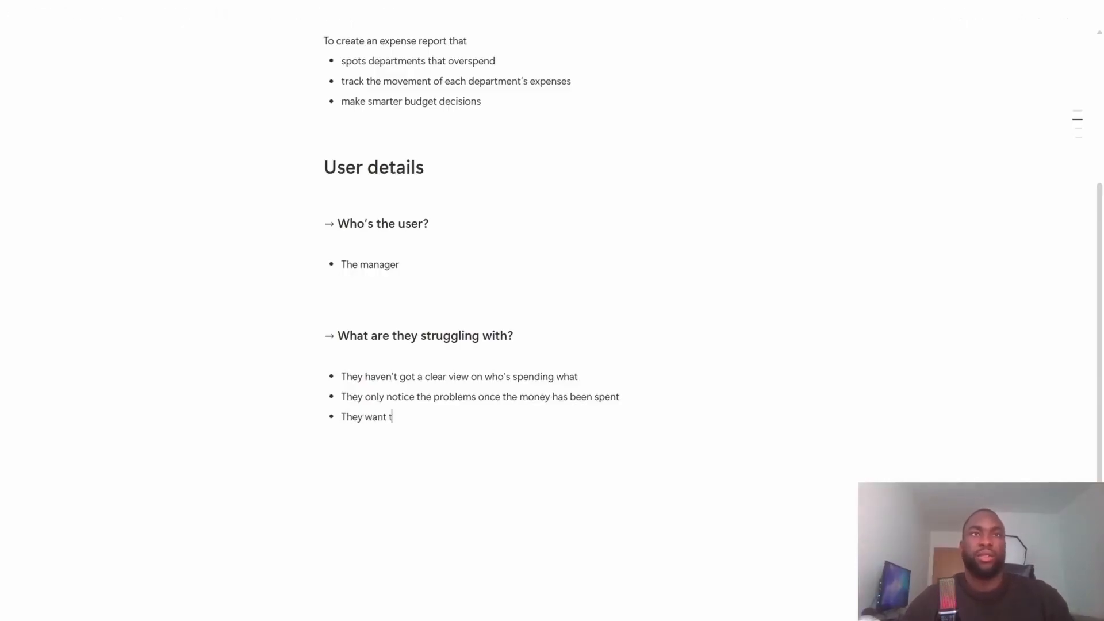
{"action": "type", "text": "o catch issues "}
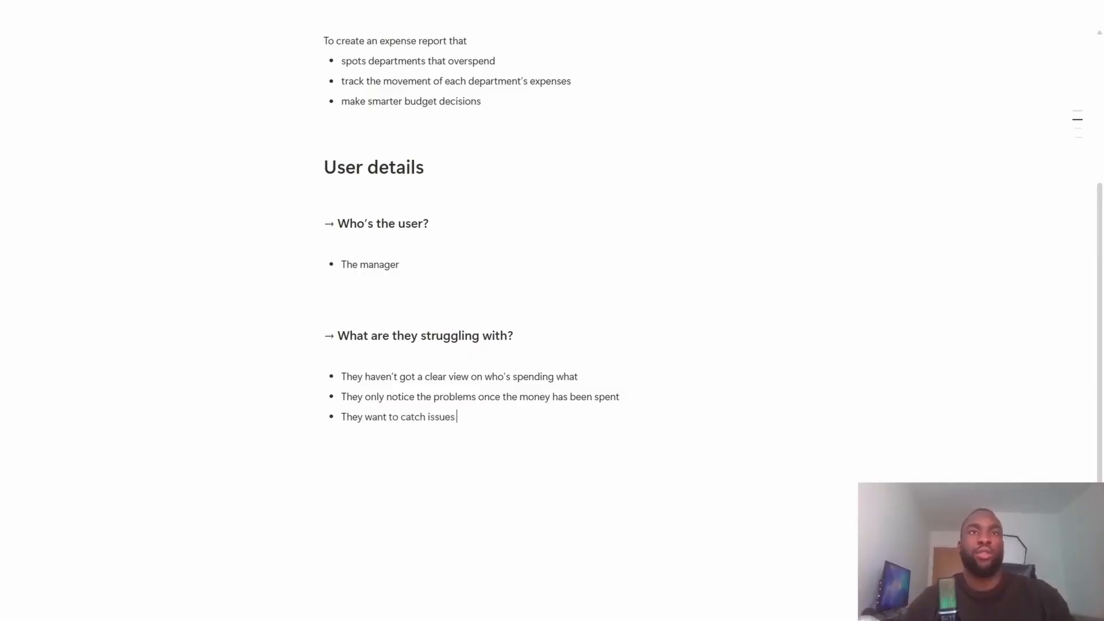
{"action": "type", "text": "early aind"}
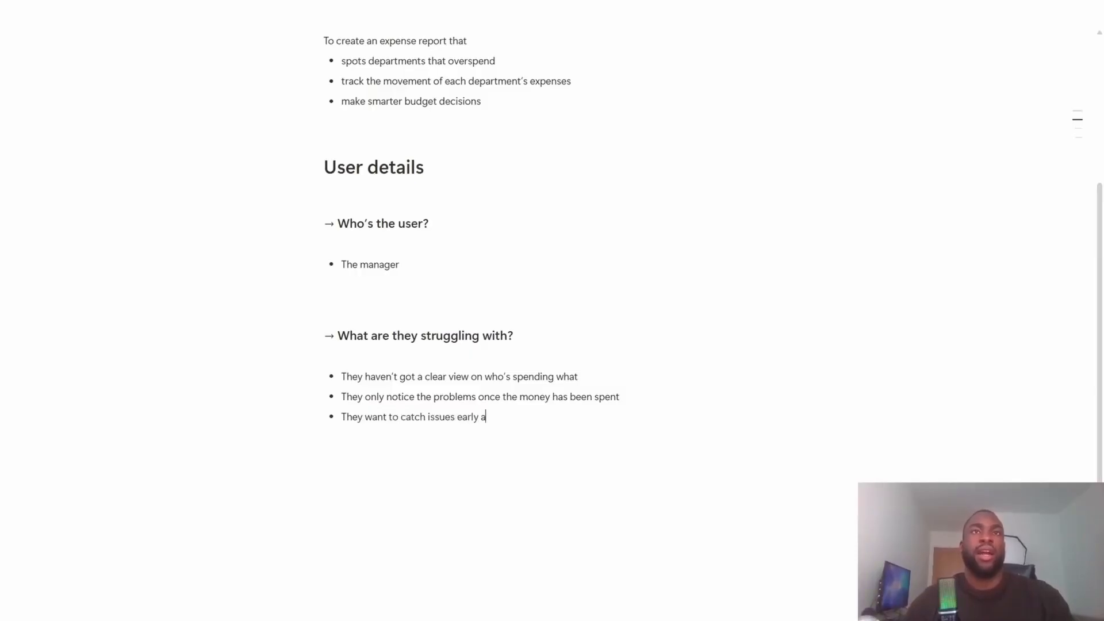
{"action": "key", "text": "BackSpace"}
{"action": "key", "text": "BackSpace"}
{"action": "key", "text": "BackSpace"}
{"action": "type", "text": "nd "}
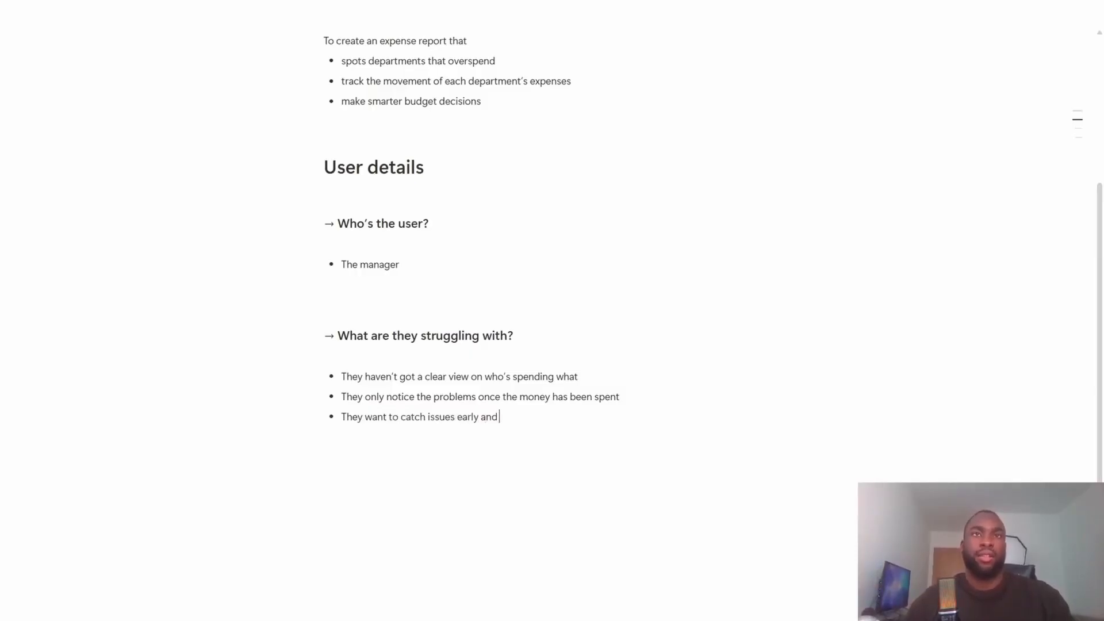
{"action": "type", "text": "stay within "}
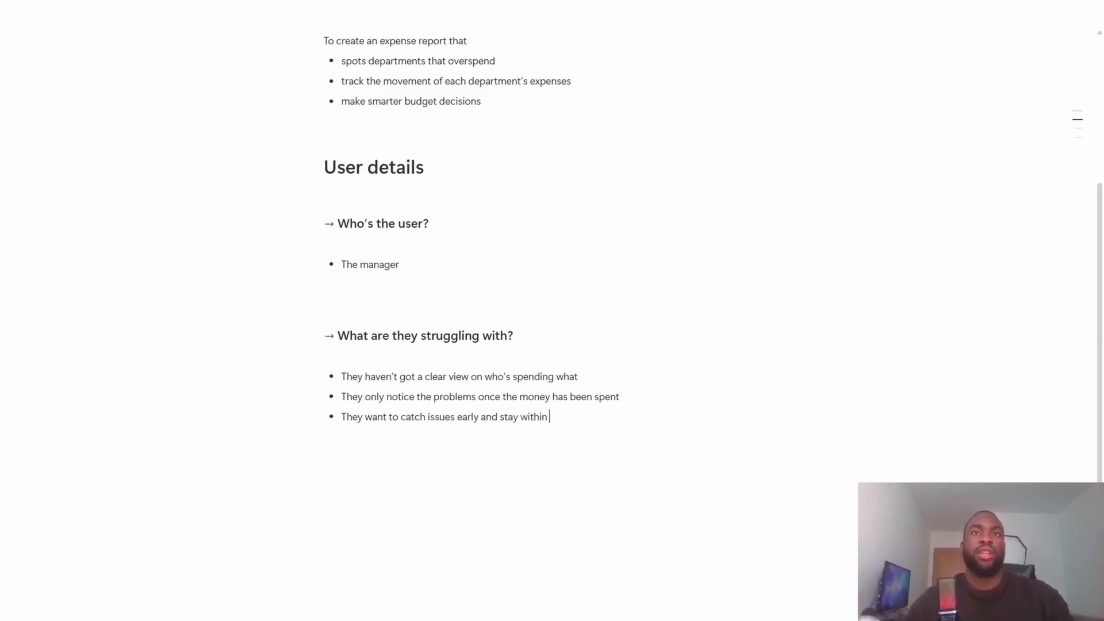
{"action": "type", "text": "their"}
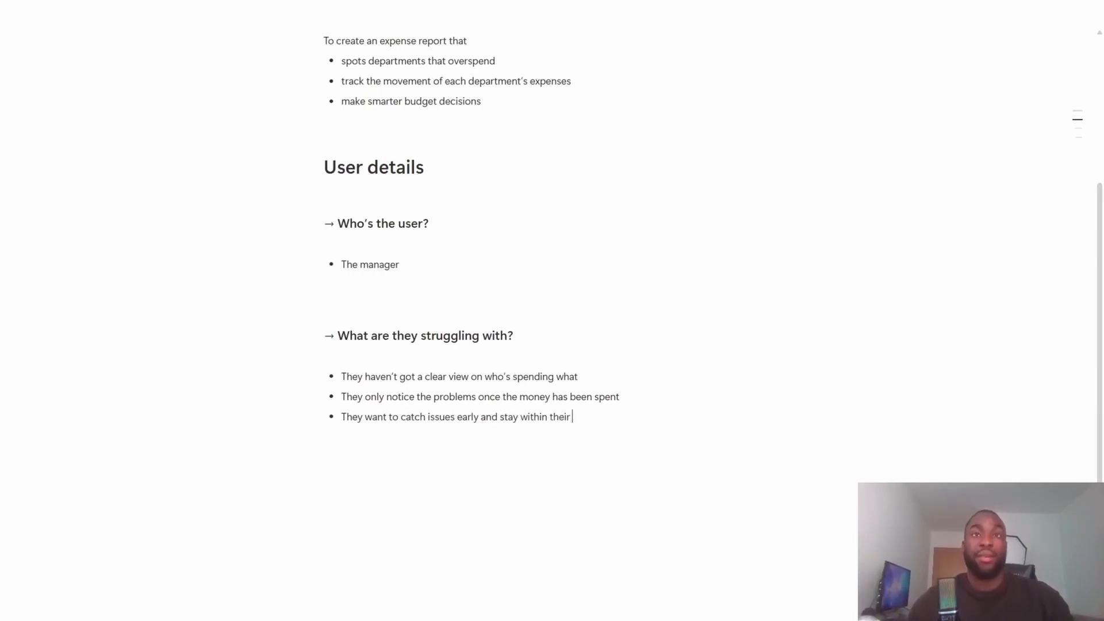
{"action": "key", "text": "ctrl+BackSpace"}
{"action": "type", "text": "b"}
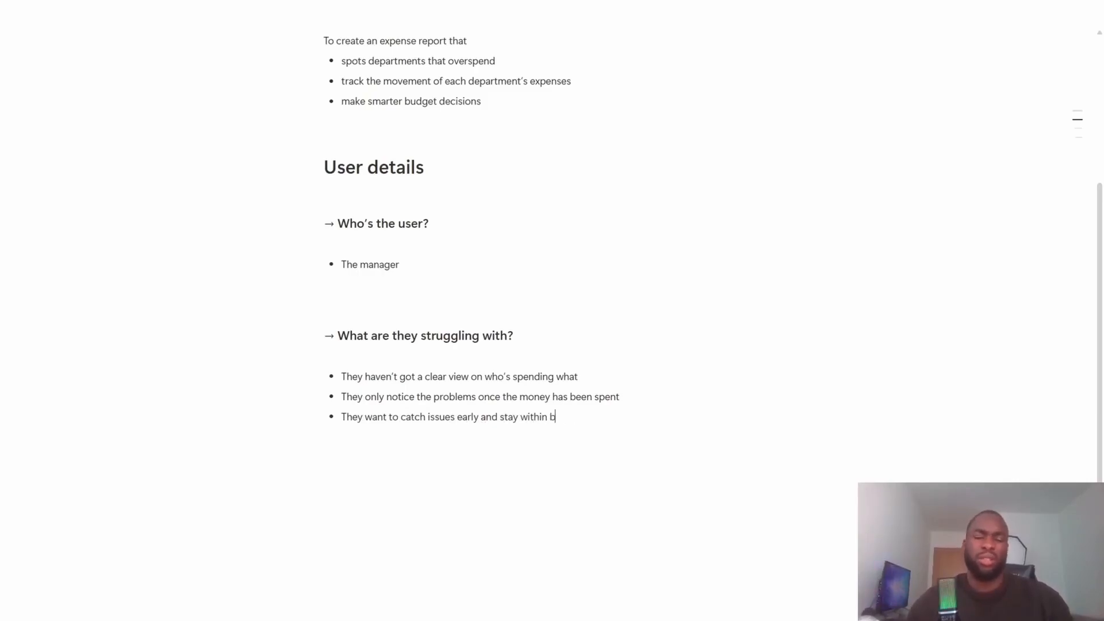
{"action": "type", "text": "ud"}
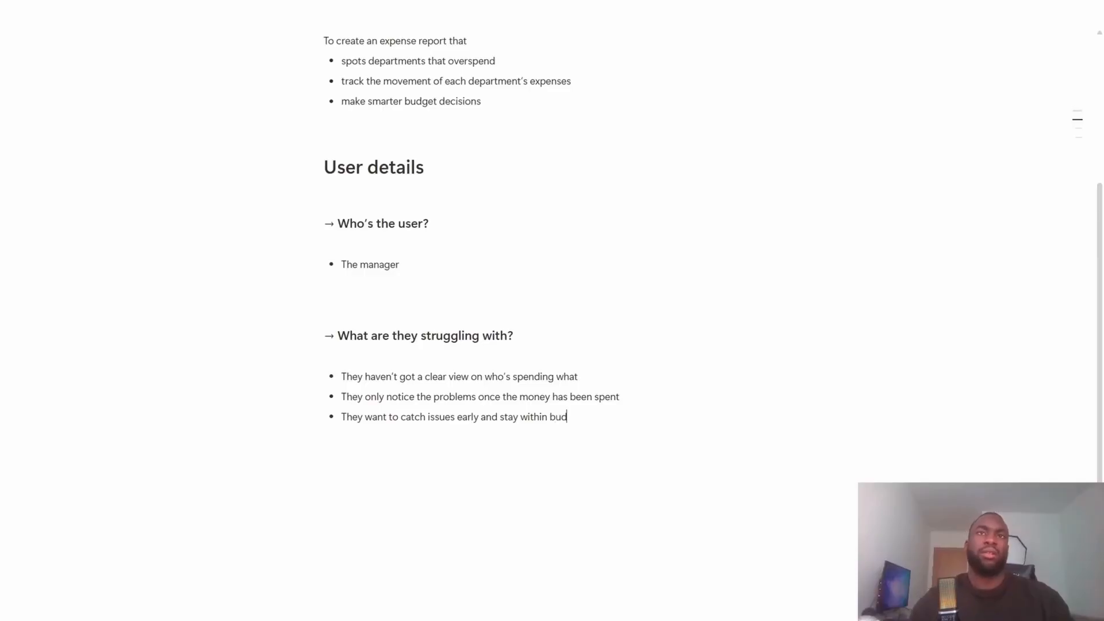
{"action": "type", "text": "get"}
{"action": "key", "text": "Return"}
{"action": "key", "text": "Return"}
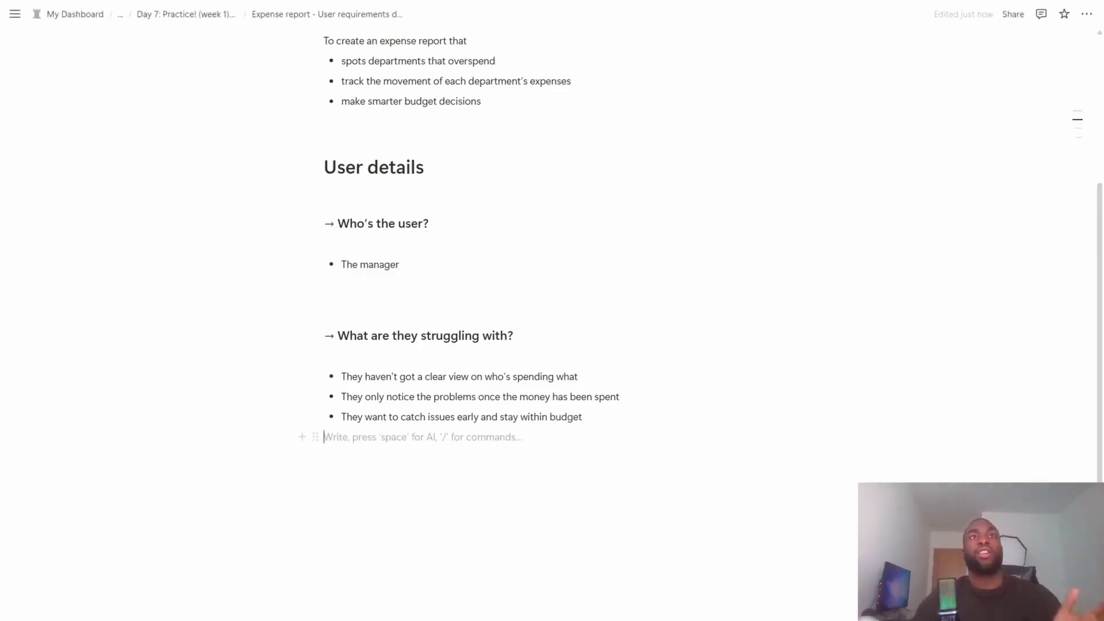
- Add the third-level heading "→ What does success look like to them?" below the struggles list, leaving blank space above it
{"action": "key", "text": "Return"}
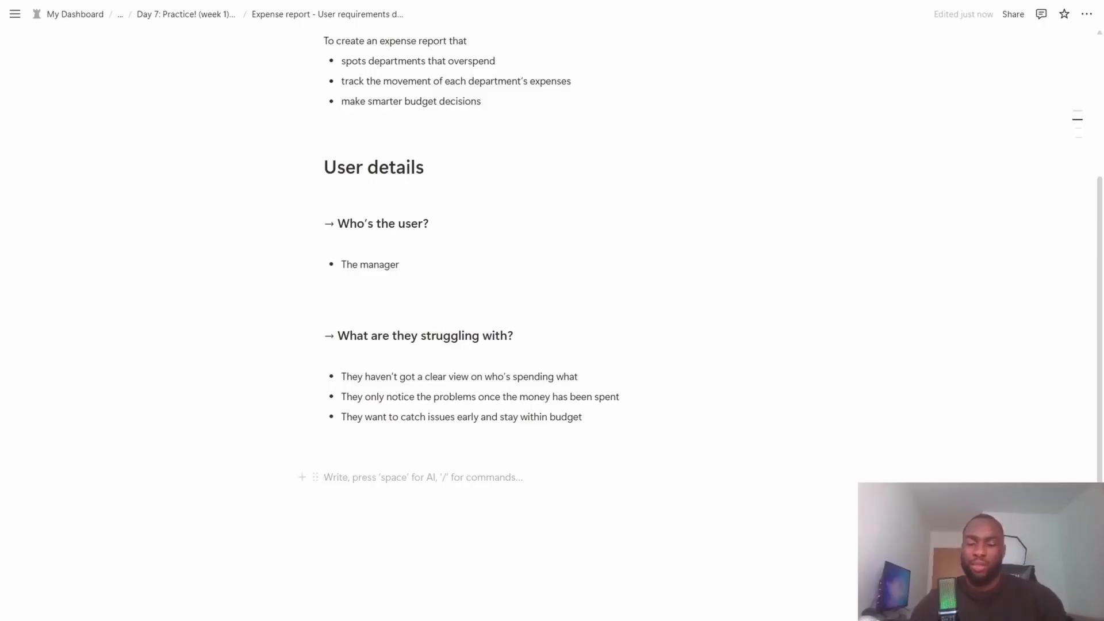
{"action": "type", "text": "### -> Wha"}
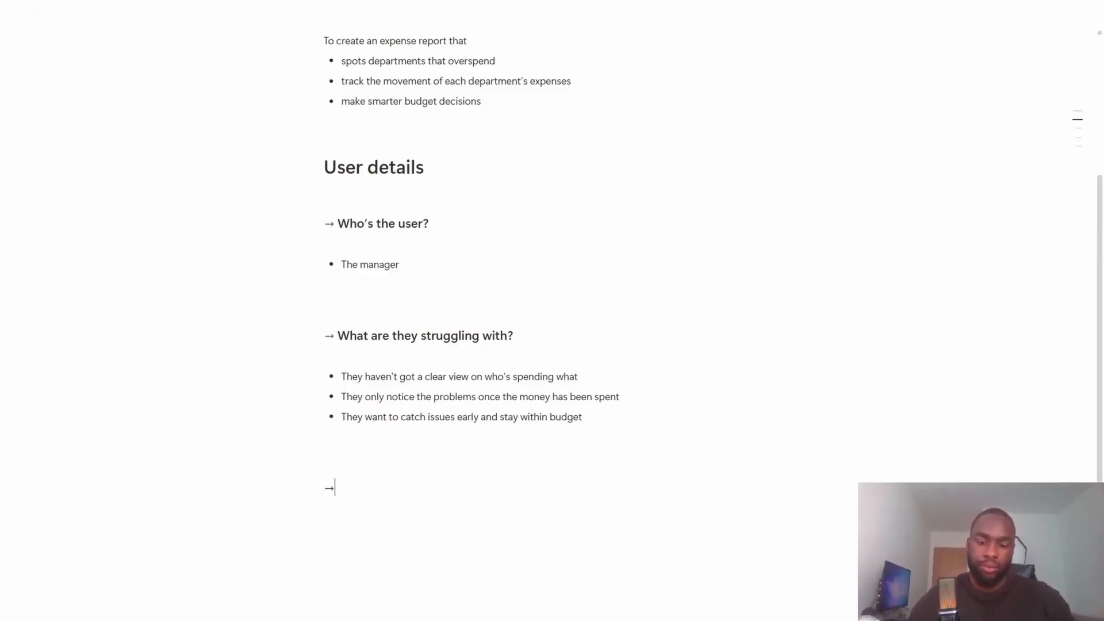
{"action": "type", "text": "t does"}
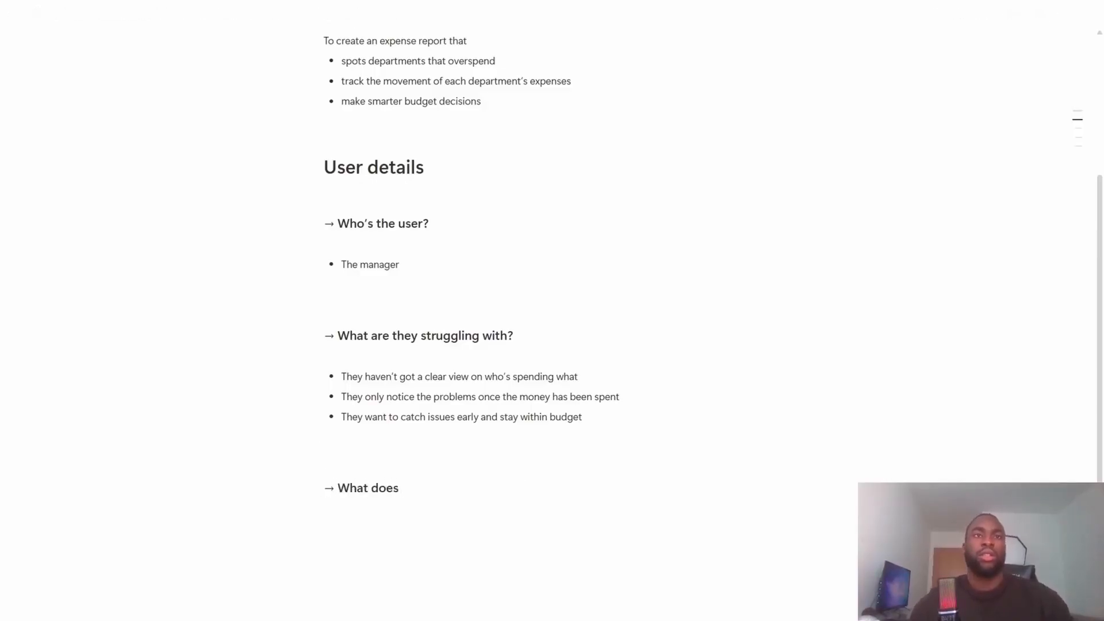
{"action": "key", "text": "ctrl+BackSpace"}
{"action": "key", "text": "ctrl+BackSpace"}
{"action": "type", "text": "What does succ"}
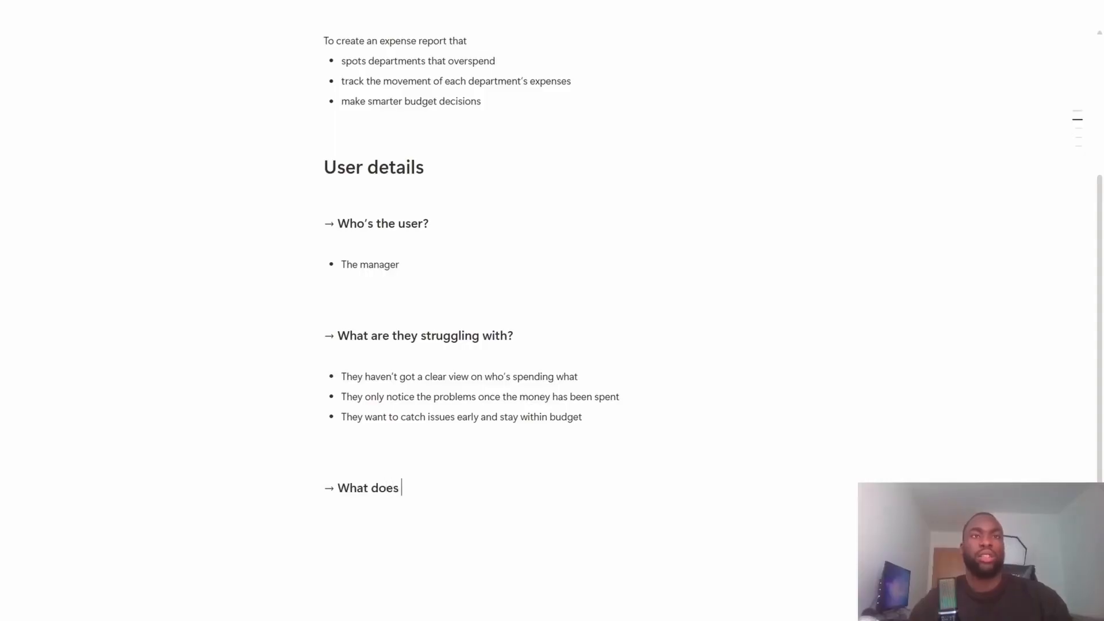
{"action": "type", "text": "ess look like th"}
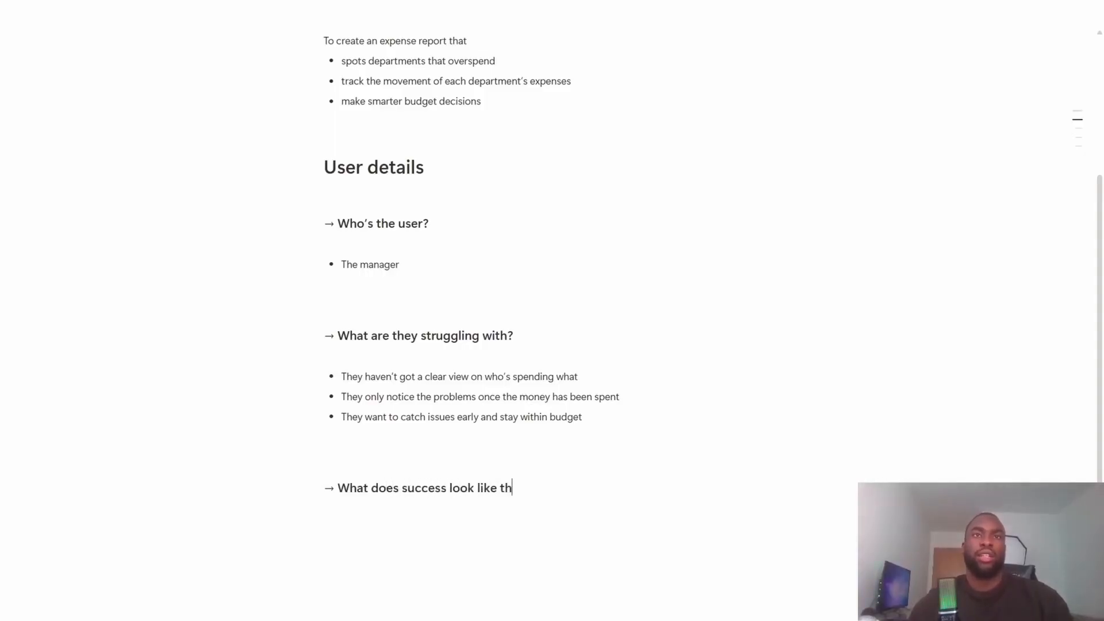
{"action": "key", "text": "BackSpace"}
{"action": "type", "text": "o them?"}
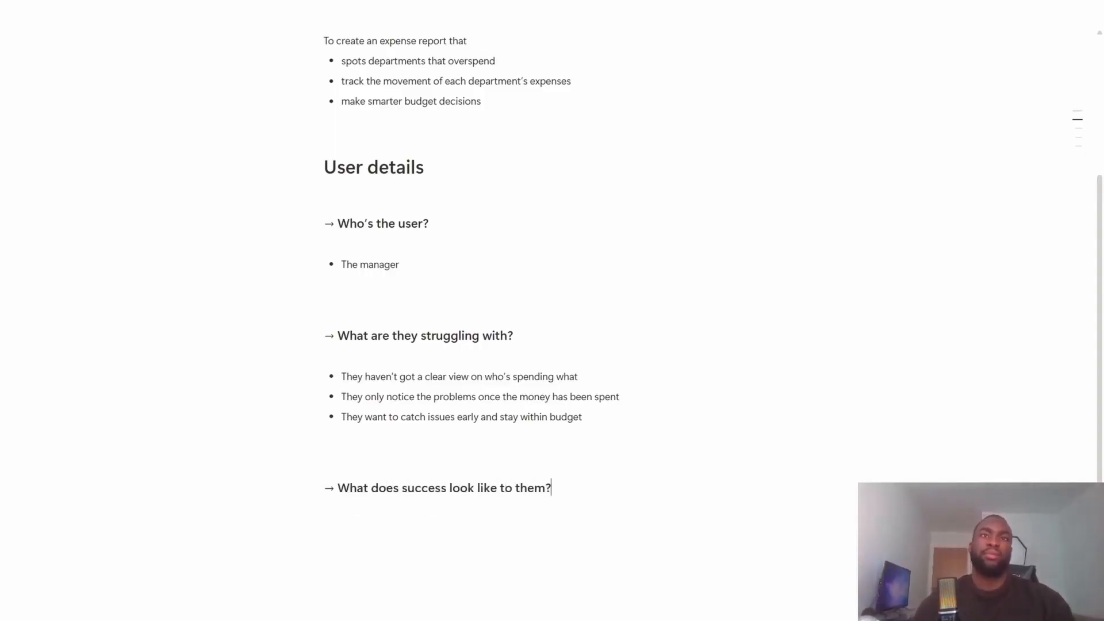
{"action": "key", "text": "Return"}
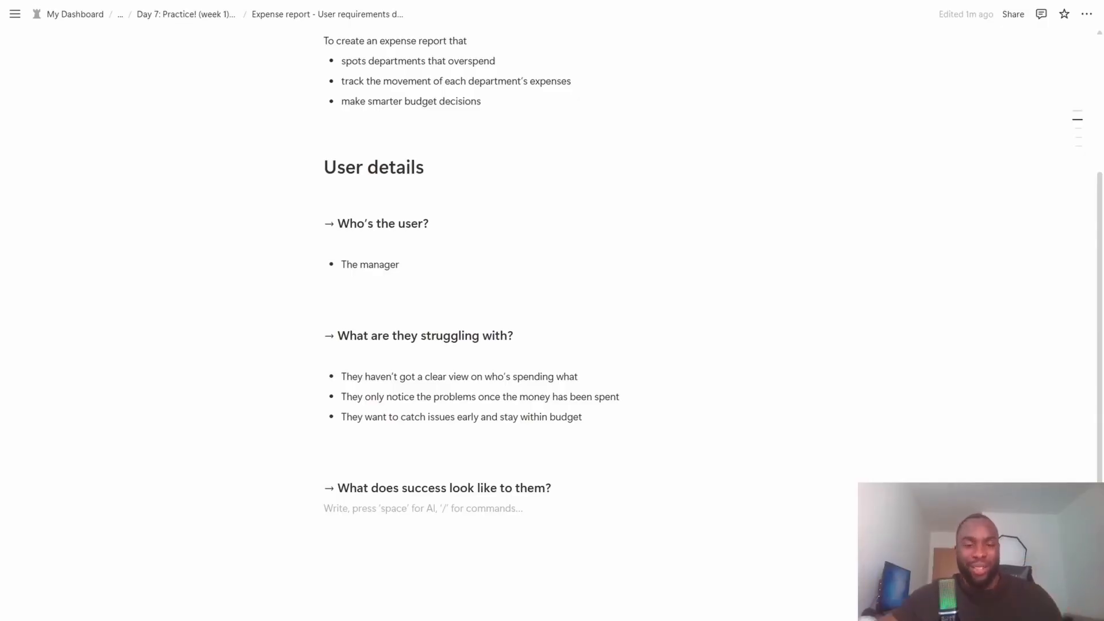
- Under the success heading, write "They want" after a blank line, followed by the bullet "a table showing departments and their spendings"
{"action": "key", "text": "Return"}
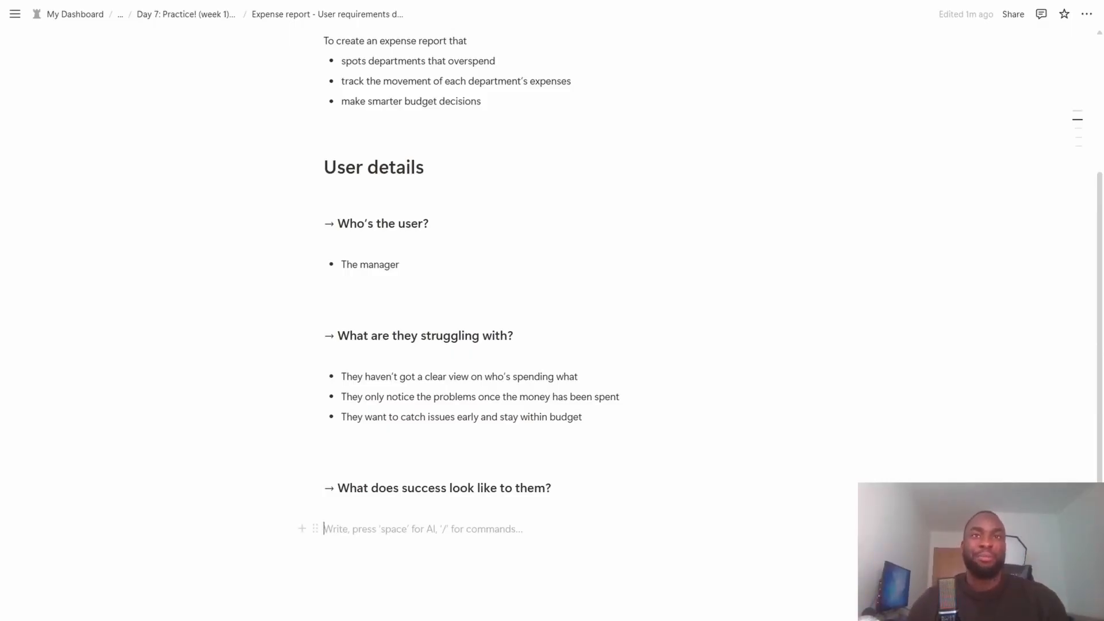
{"action": "key", "text": "BackSpace"}
{"action": "key", "text": "Return"}
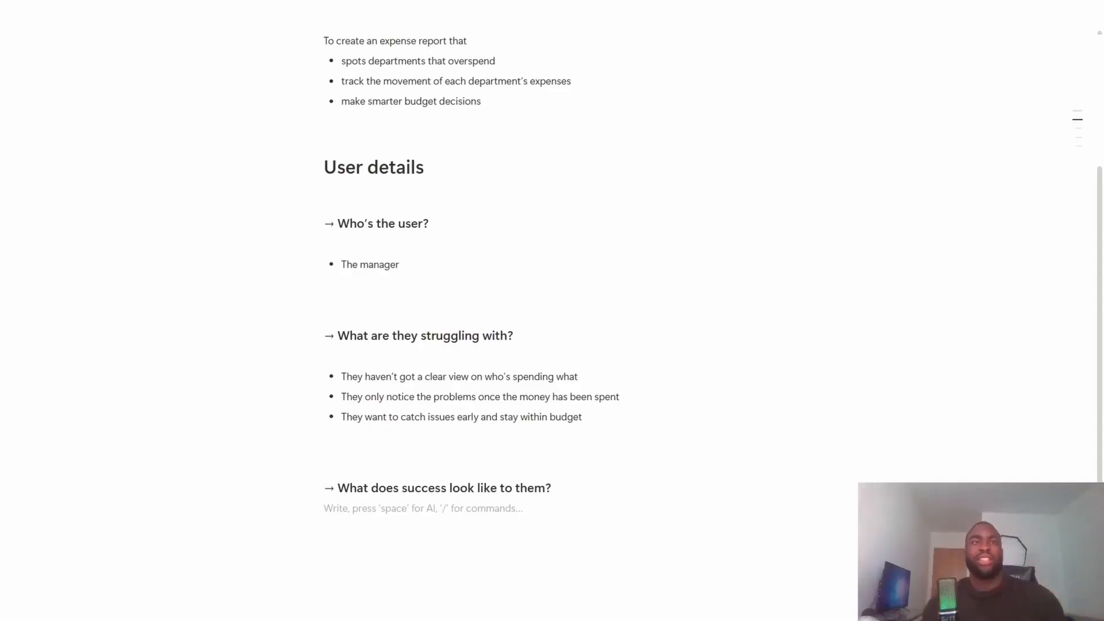
{"action": "key", "text": "Return"}
{"action": "type", "text": "They want"}
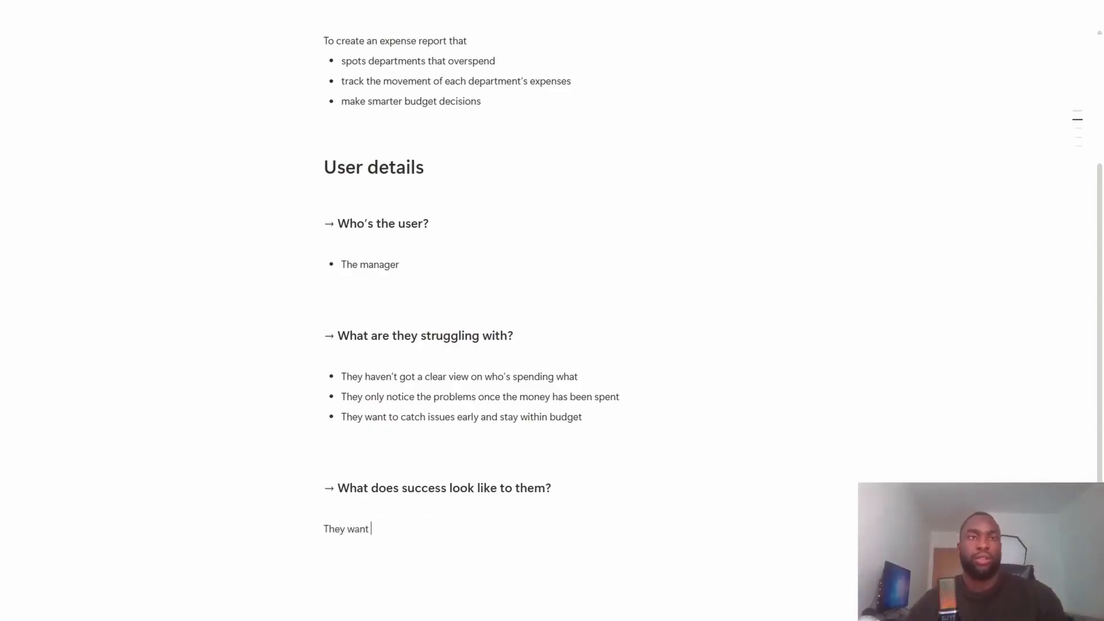
{"action": "key", "text": "Return"}
{"action": "type", "text": "- a tab"}
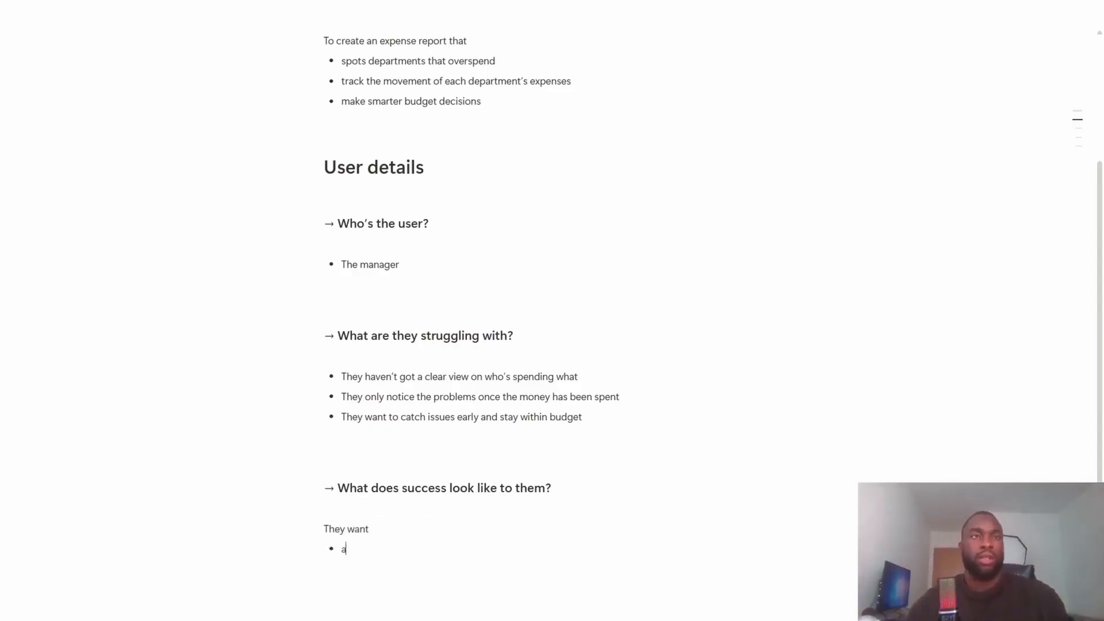
{"action": "type", "text": "le showing "}
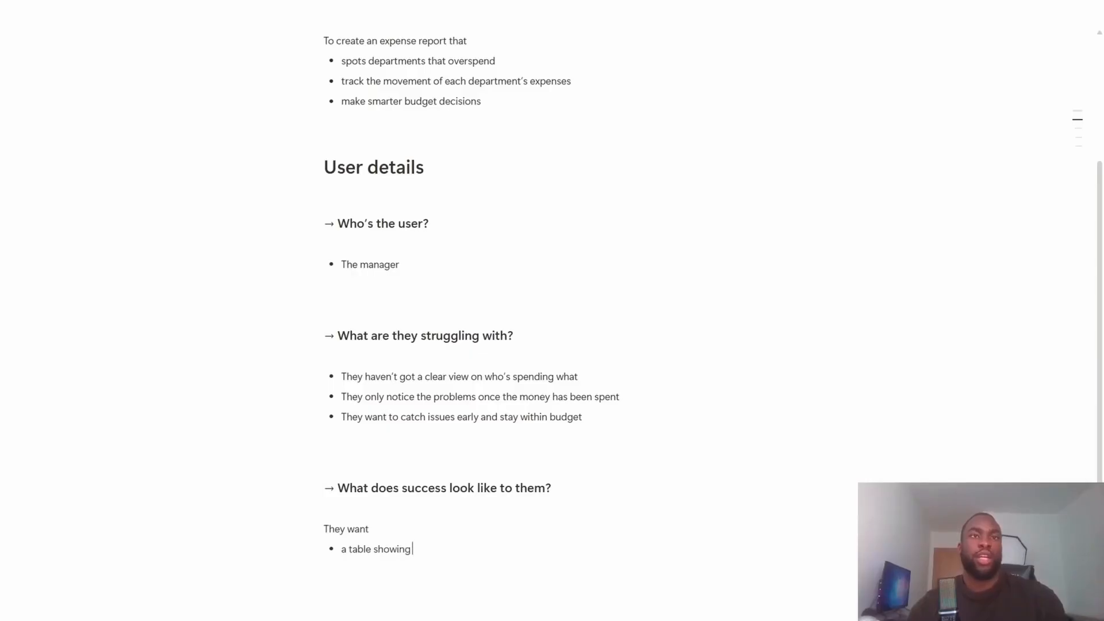
{"action": "type", "text": "department"}
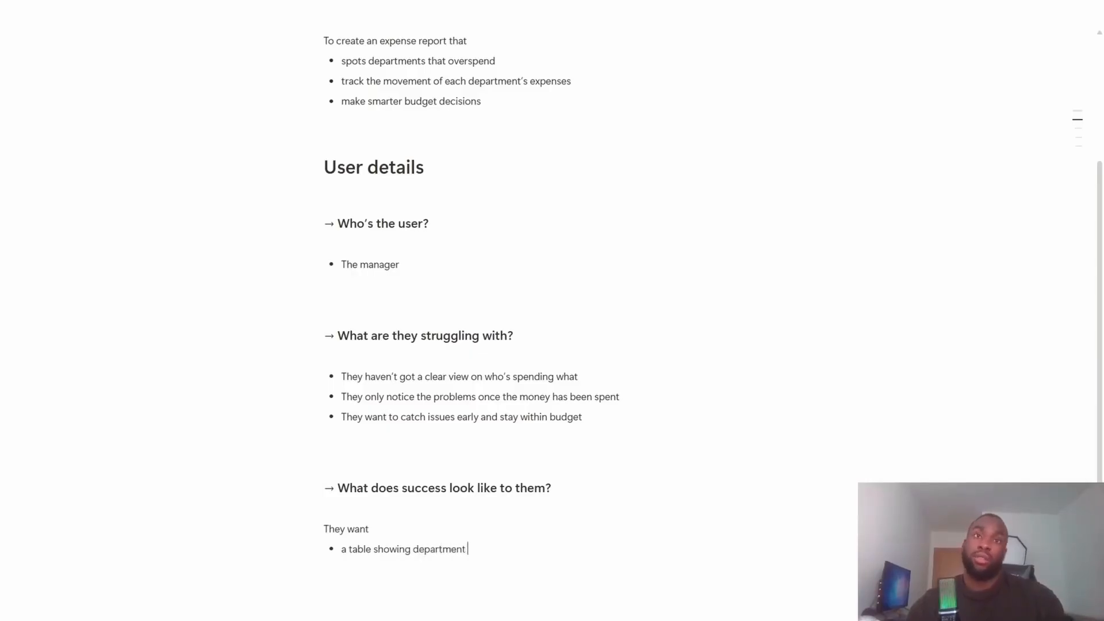
{"action": "type", "text": "s and their "}
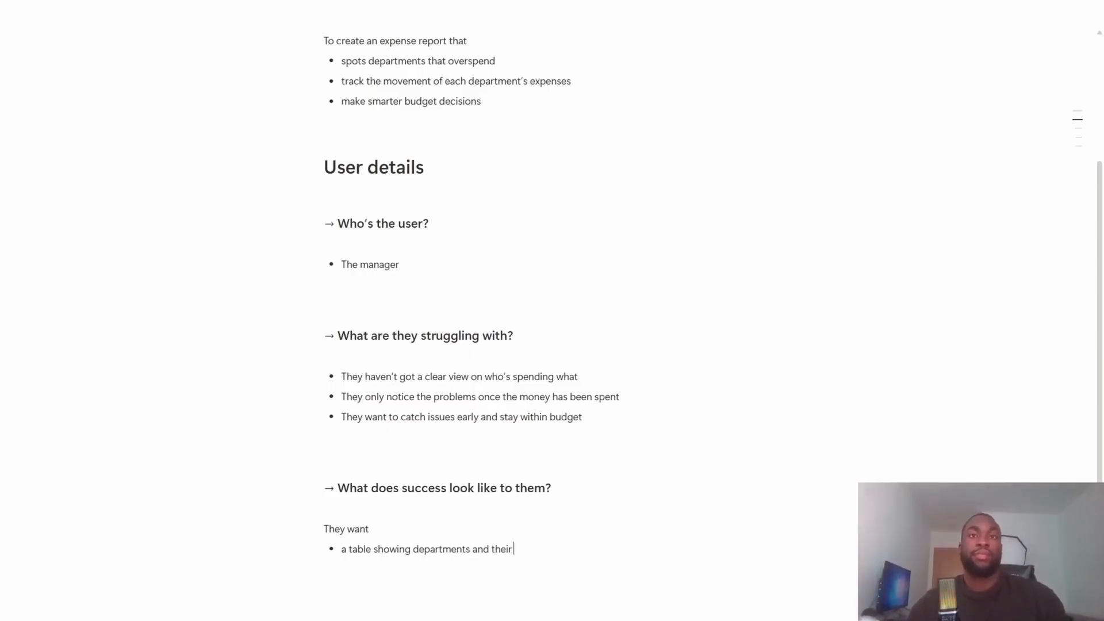
{"action": "type", "text": "spendings"}
{"action": "key", "text": "Return"}
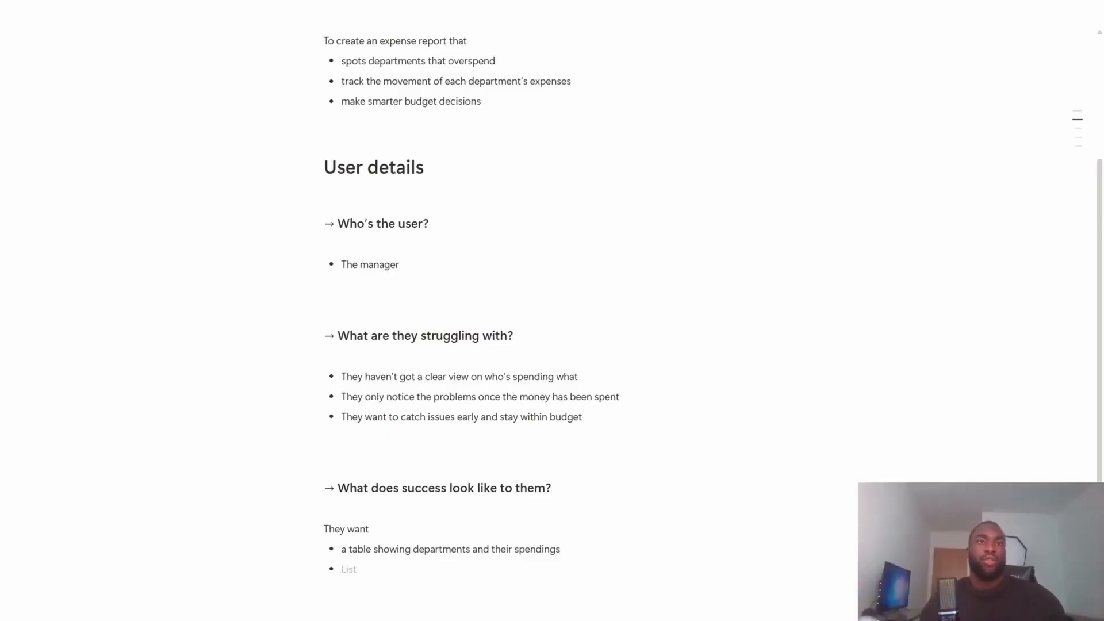
- Add the bullet "a way to flag overspending automatically" to the "They want" list
{"action": "scroll", "coordinate": [552, 311], "scroll_direction": "down", "scroll_amount": 1}
{"action": "scroll", "coordinate": [552, 310], "scroll_direction": "up", "scroll_amount": 1}
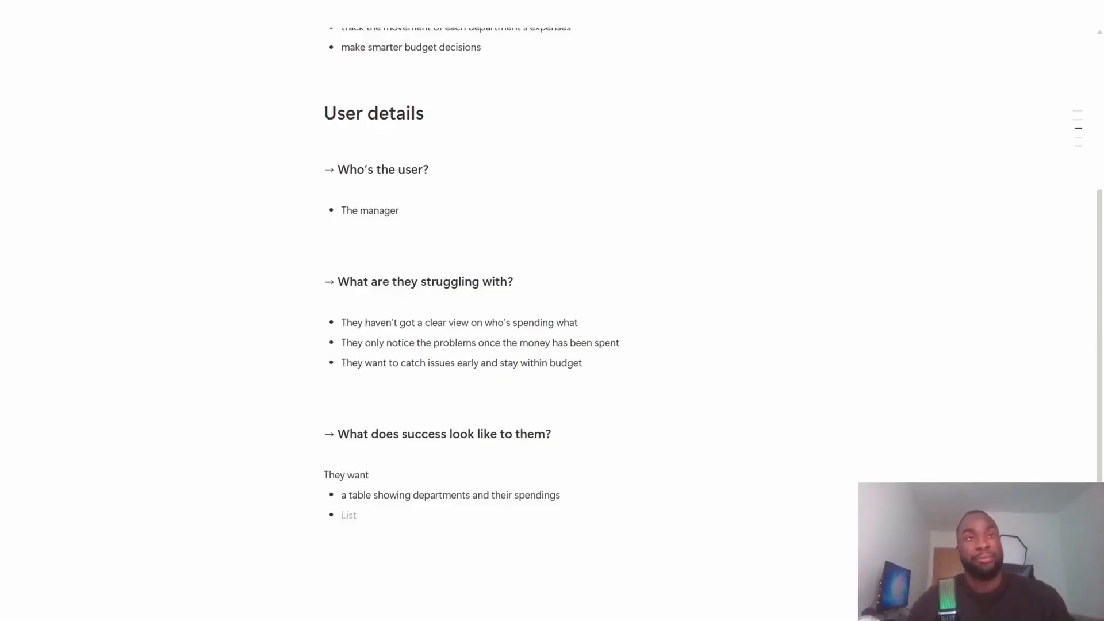
{"action": "type", "text": "a "}
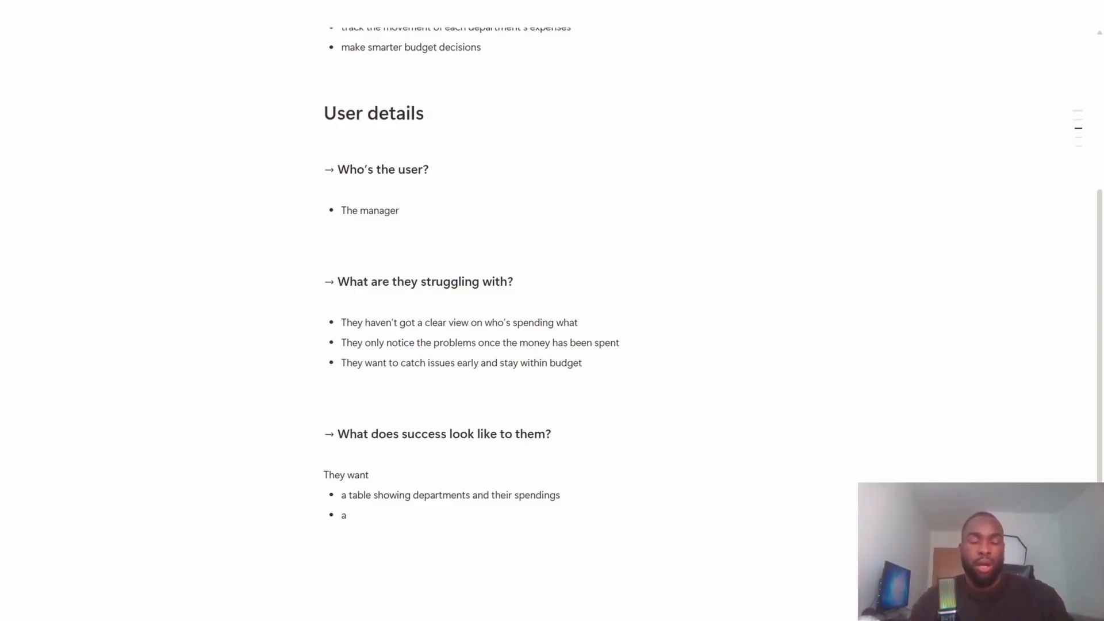
{"action": "type", "text": "flag that"}
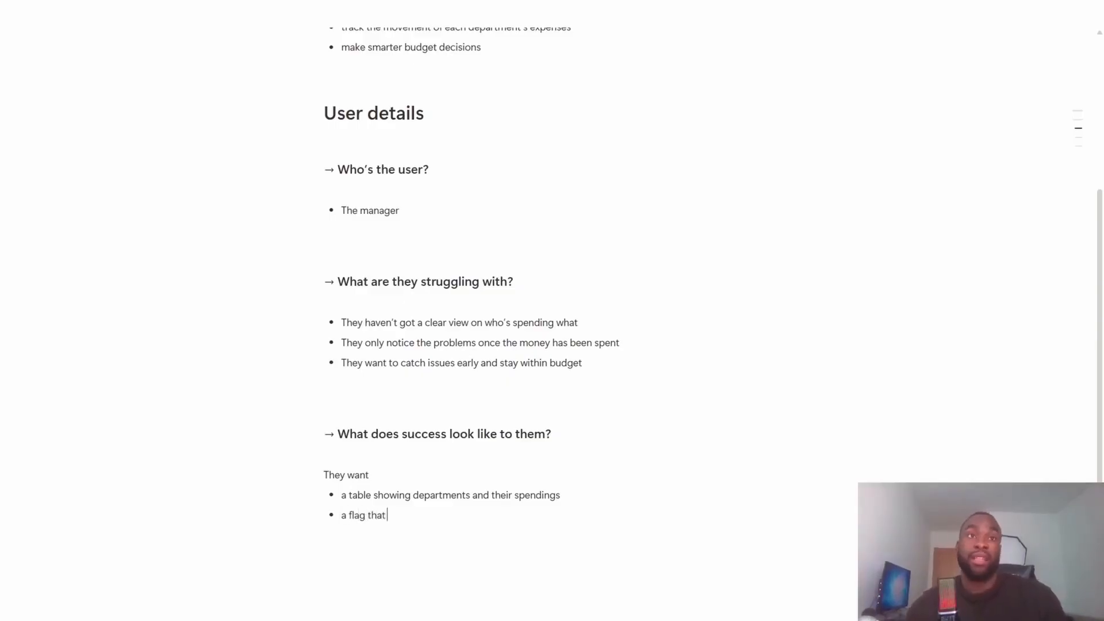
{"action": "key", "text": "ctrl+BackSpace"}
{"action": "key", "text": "ctrl+BackSpace"}
{"action": "type", "text": "way "}
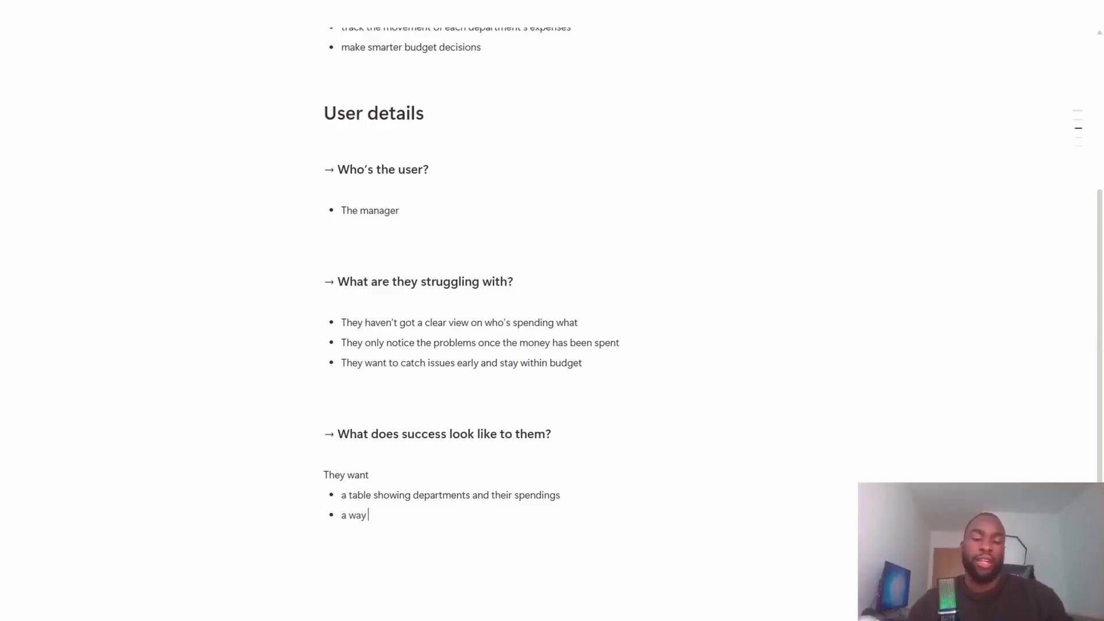
{"action": "type", "text": "to falg"}
{"action": "key", "text": "BackSpace"}
{"action": "key", "text": "BackSpace"}
{"action": "key", "text": "BackSpace"}
{"action": "key", "text": "BackSpace"}
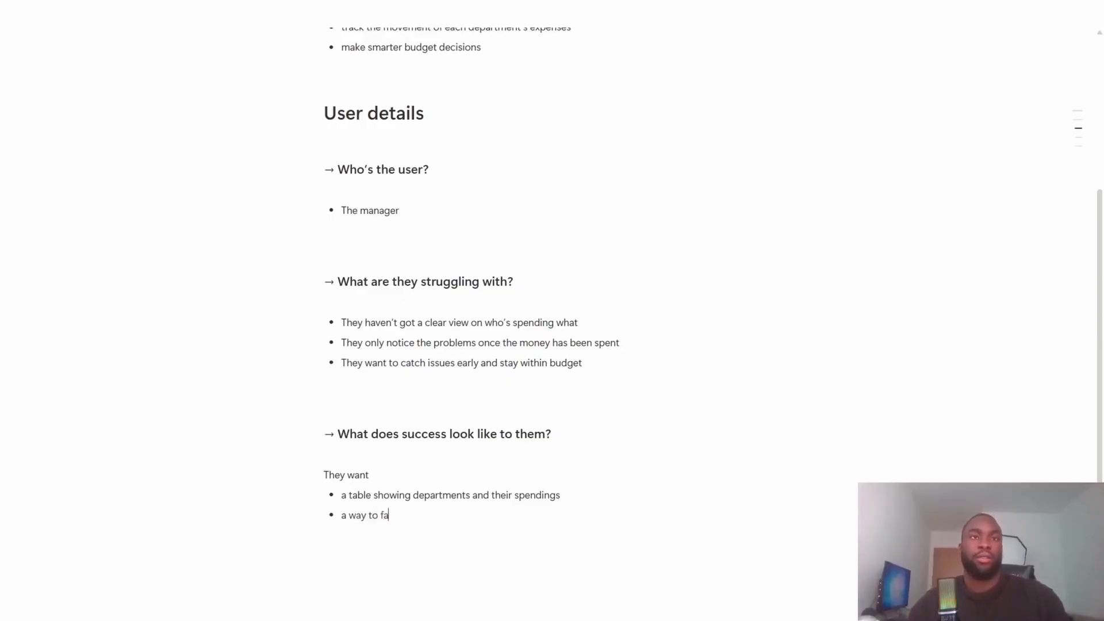
{"action": "type", "text": "lag overspending"}
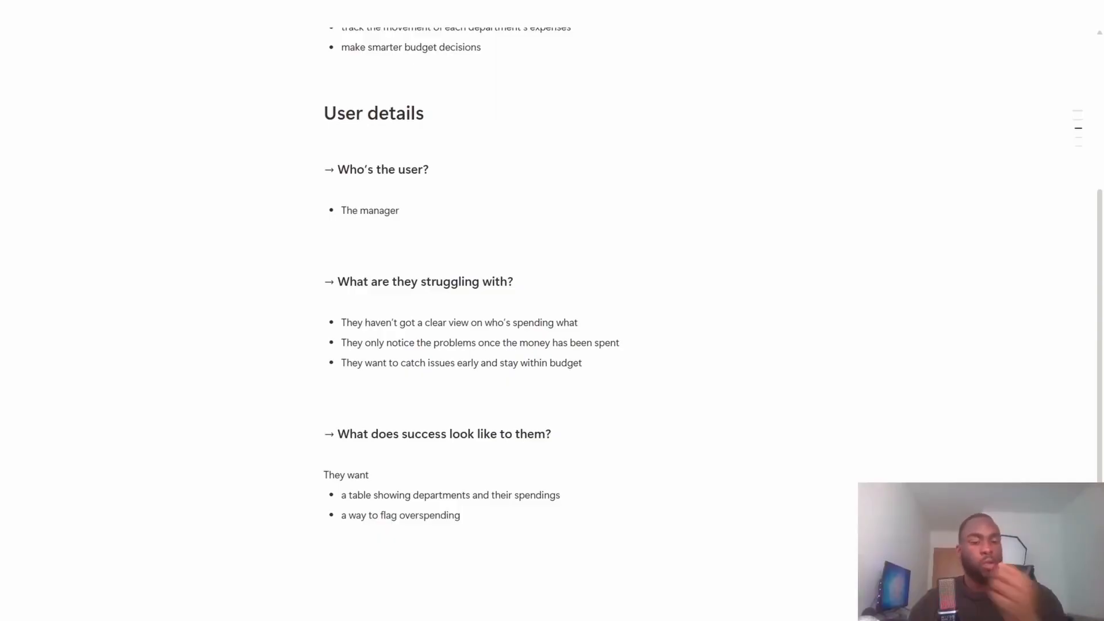
{"action": "type", "text": " automatically"}
{"action": "key", "text": "Return"}
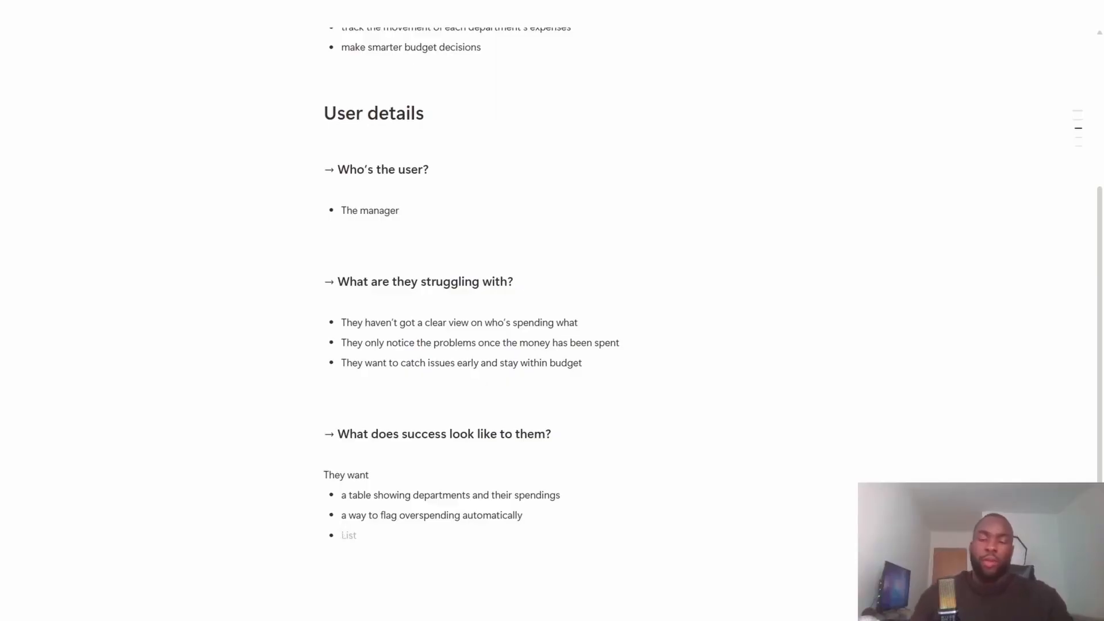
- Add the bullet "a visual that helps them understand where most of the money is going" to the "They want" list and end the list
{"action": "type", "text": "a visual"}
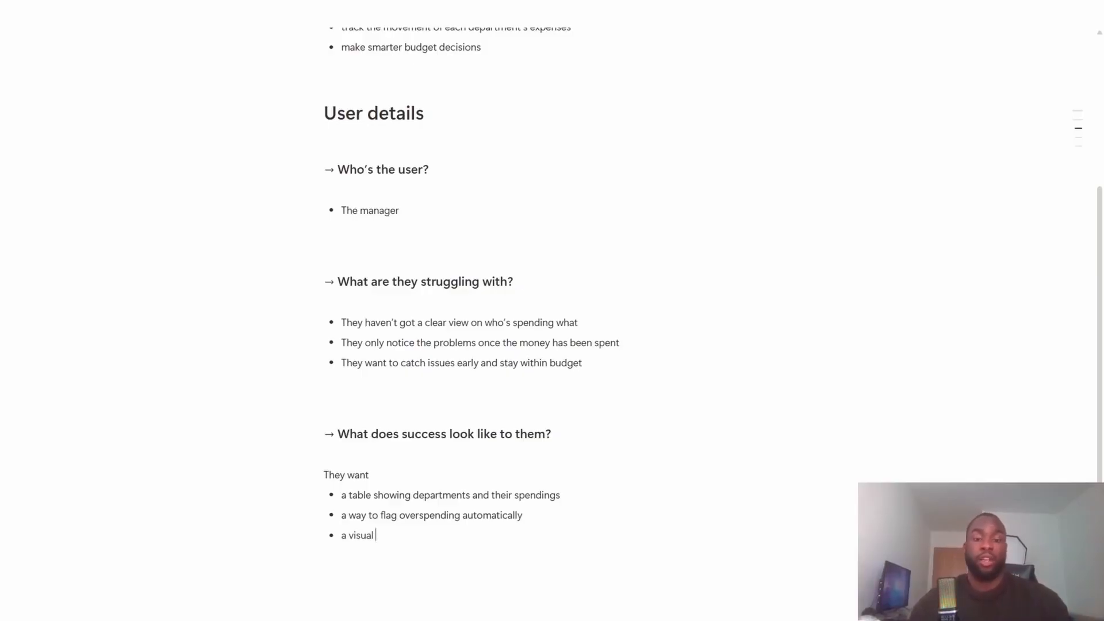
{"action": "type", "text": "that helps them understad"}
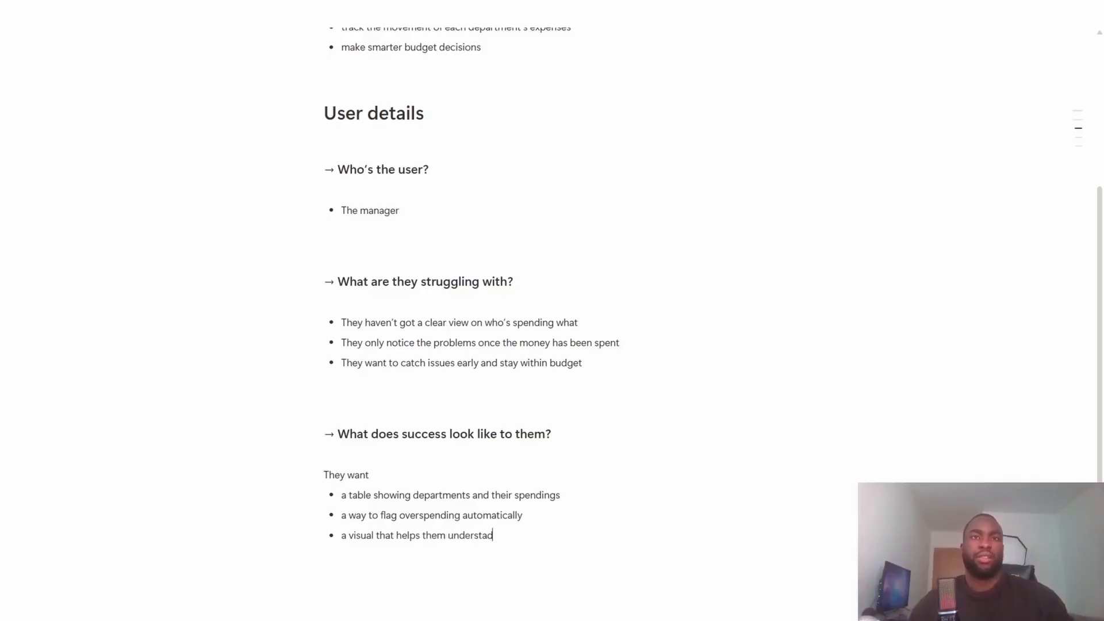
{"action": "key", "text": "BackSpace"}
{"action": "type", "text": "nd w"}
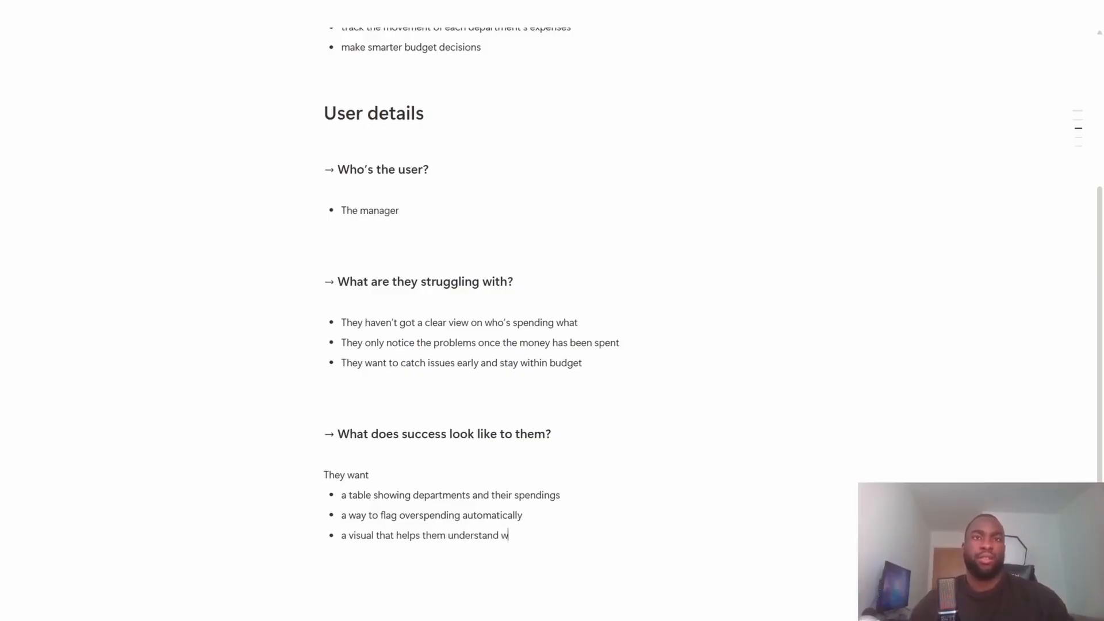
{"action": "type", "text": "here most of the mo"}
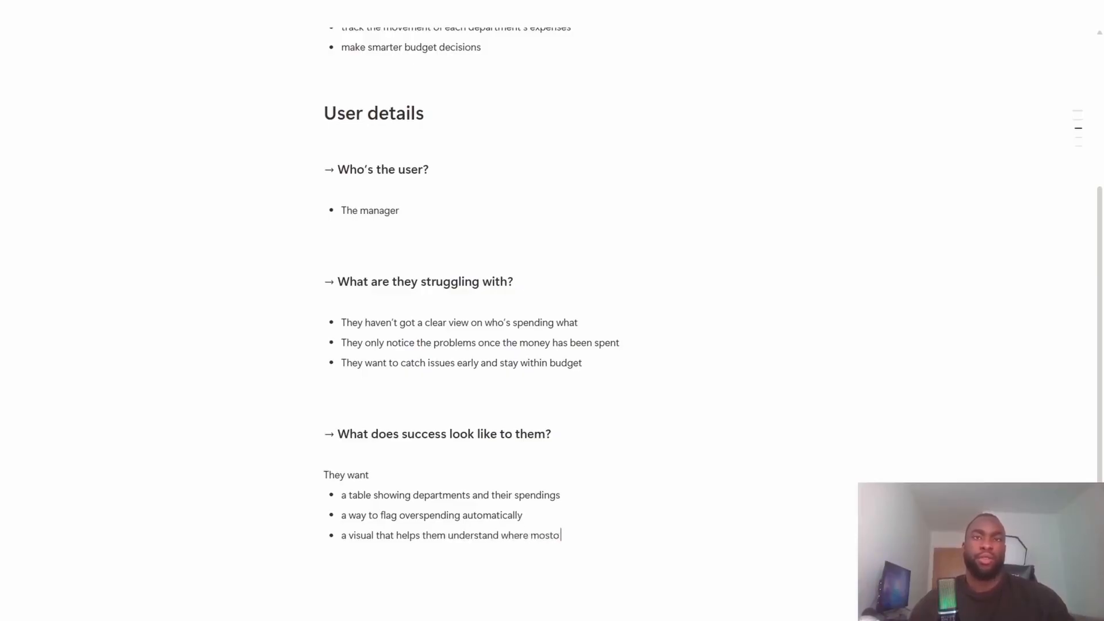
{"action": "type", "text": "ney is going"}
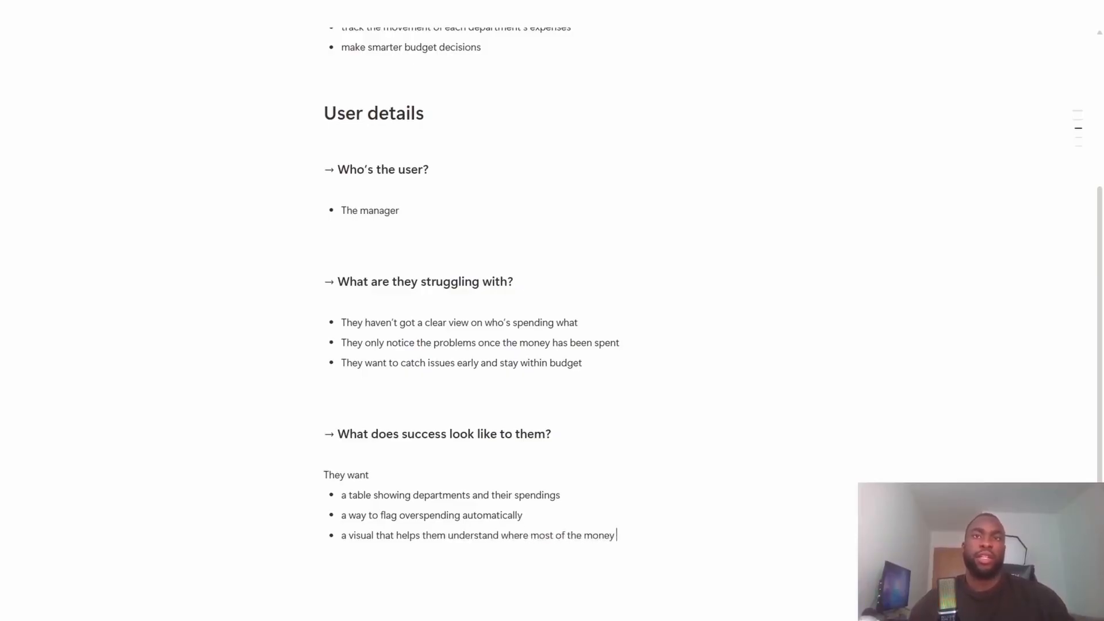
{"action": "key", "text": "Return"}
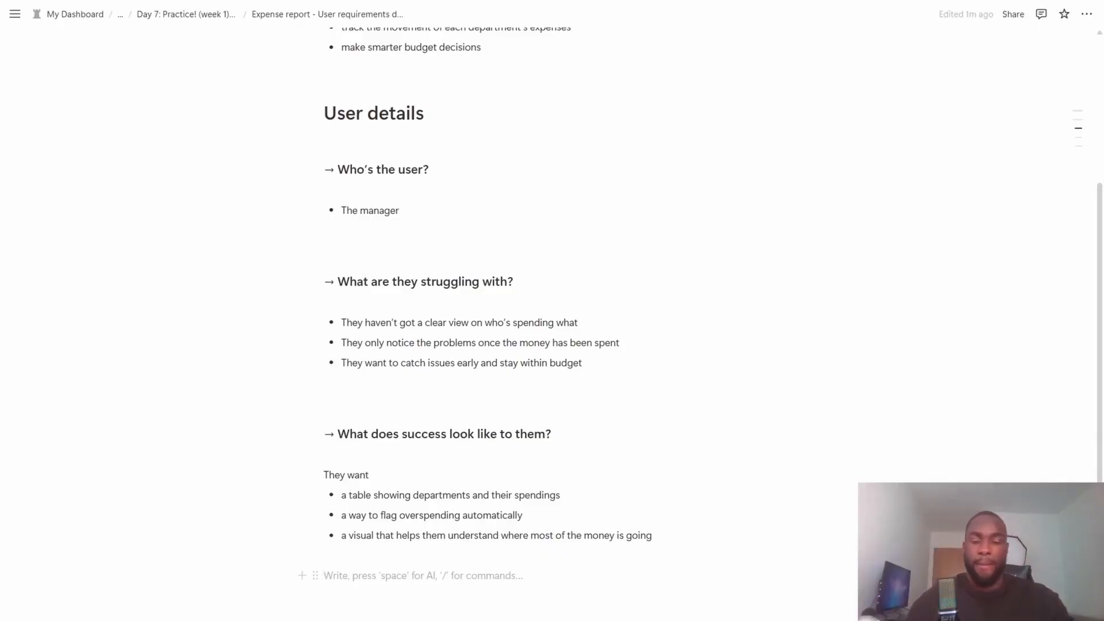
- Add the third-level heading "→ What will we build?" below the success list
{"action": "type", "text": "### -> "}
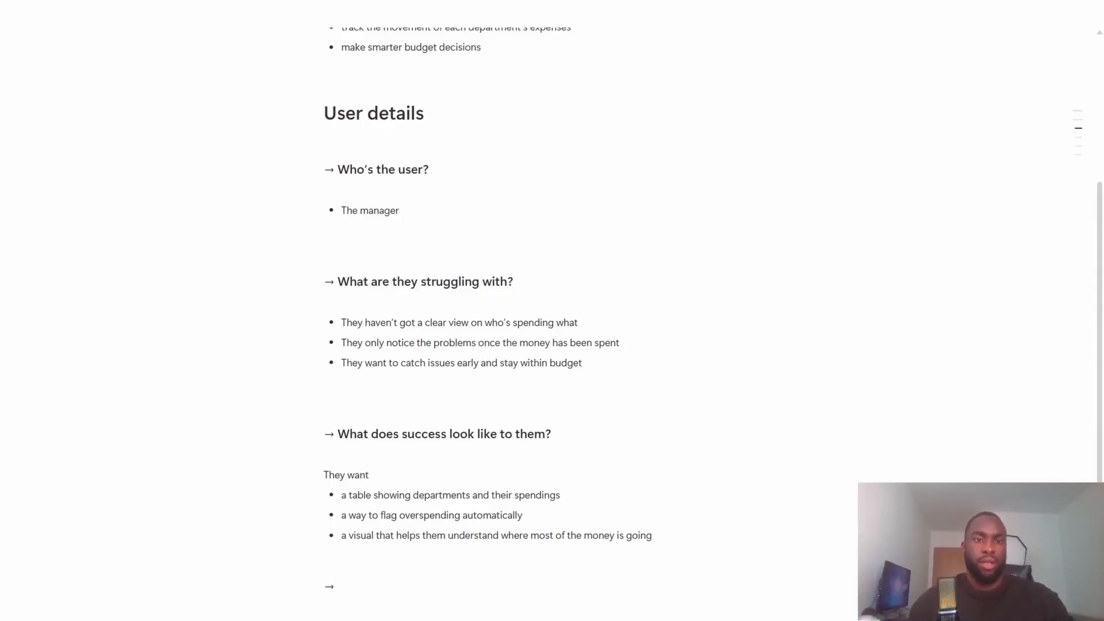
{"action": "type", "text": "What ill"}
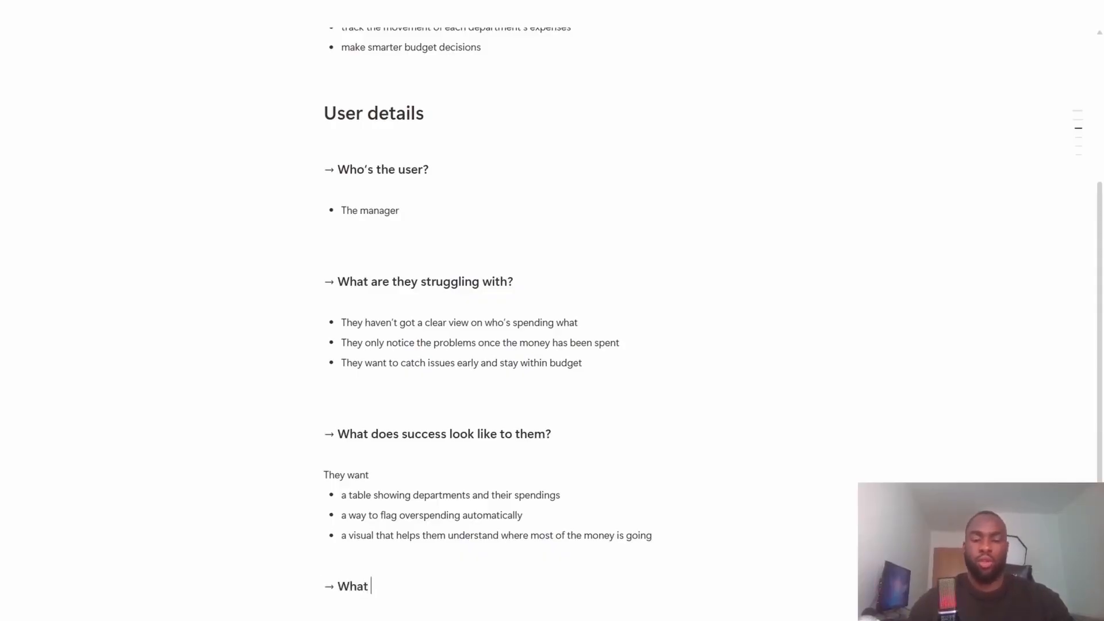
{"action": "key", "text": "BackSpace"}
{"action": "key", "text": "BackSpace"}
{"action": "key", "text": "BackSpace"}
{"action": "type", "text": "will"}
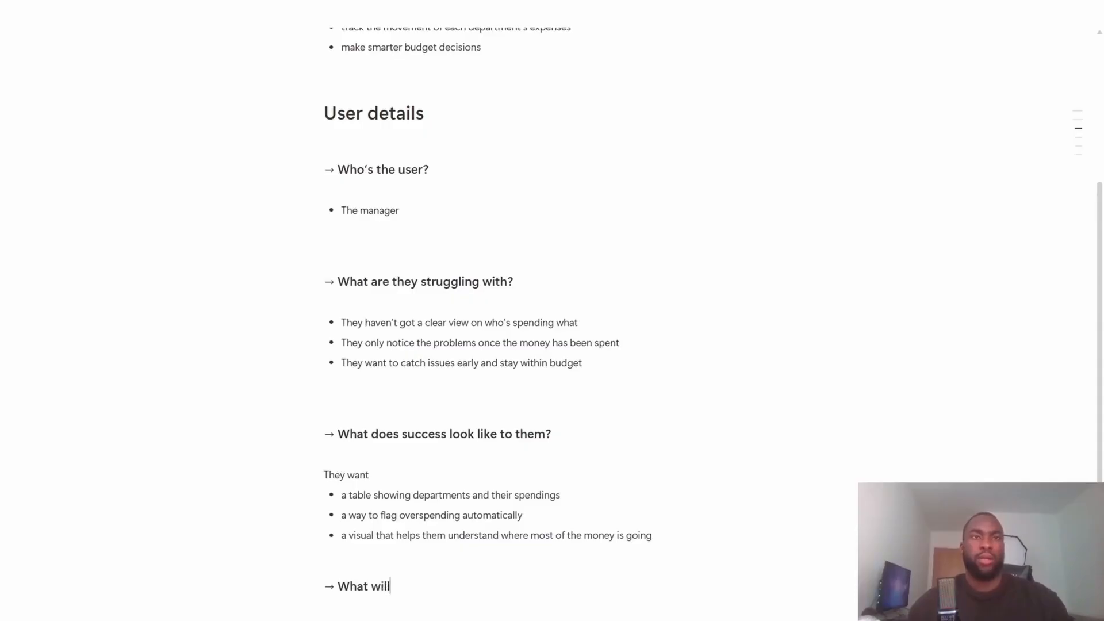
{"action": "type", "text": " we build?"}
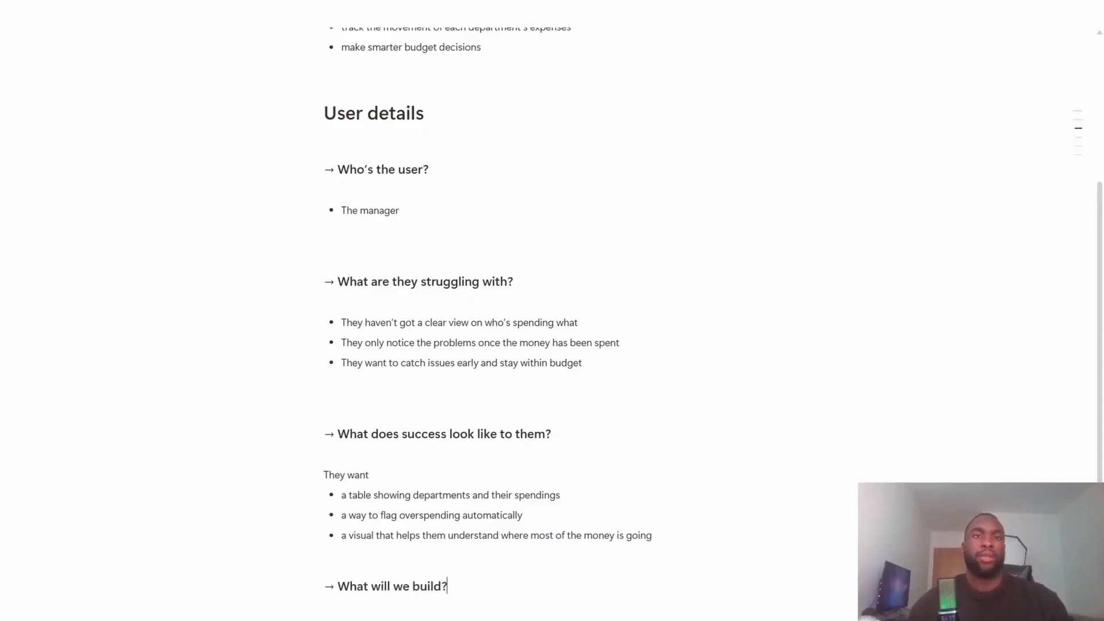
- Write the line "Our table needs to include:" under the "What will we build?" heading
{"action": "key", "text": "Return"}
{"action": "type", "text": "Ony tab"}
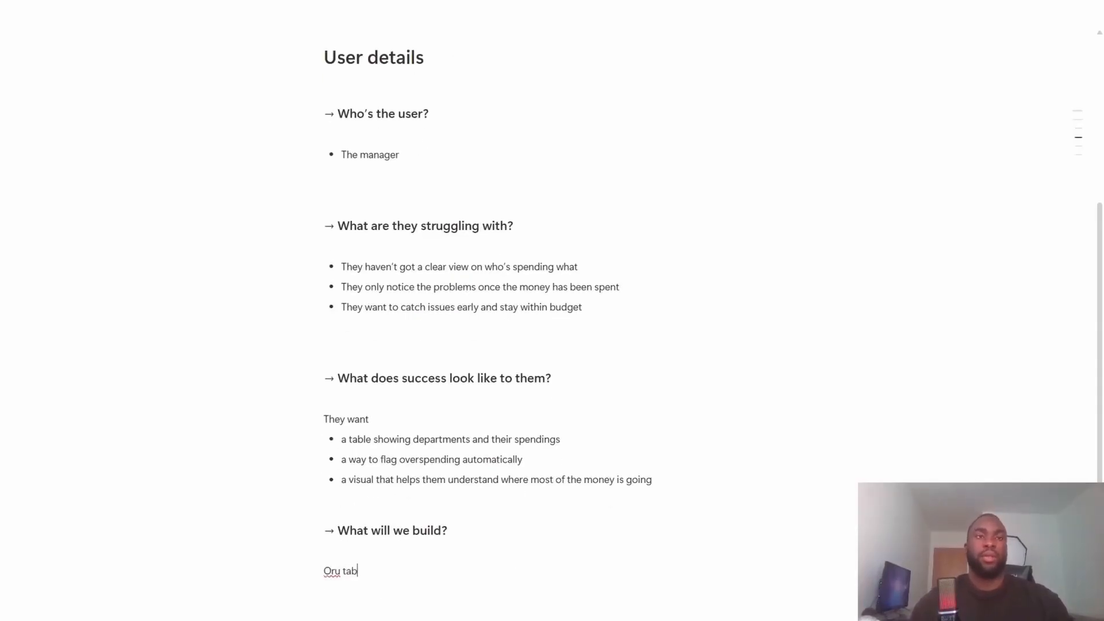
{"action": "key", "text": "ctrl+BackSpace"}
{"action": "key", "text": "ctrl+BackSpace"}
{"action": "type", "text": "Ou"}
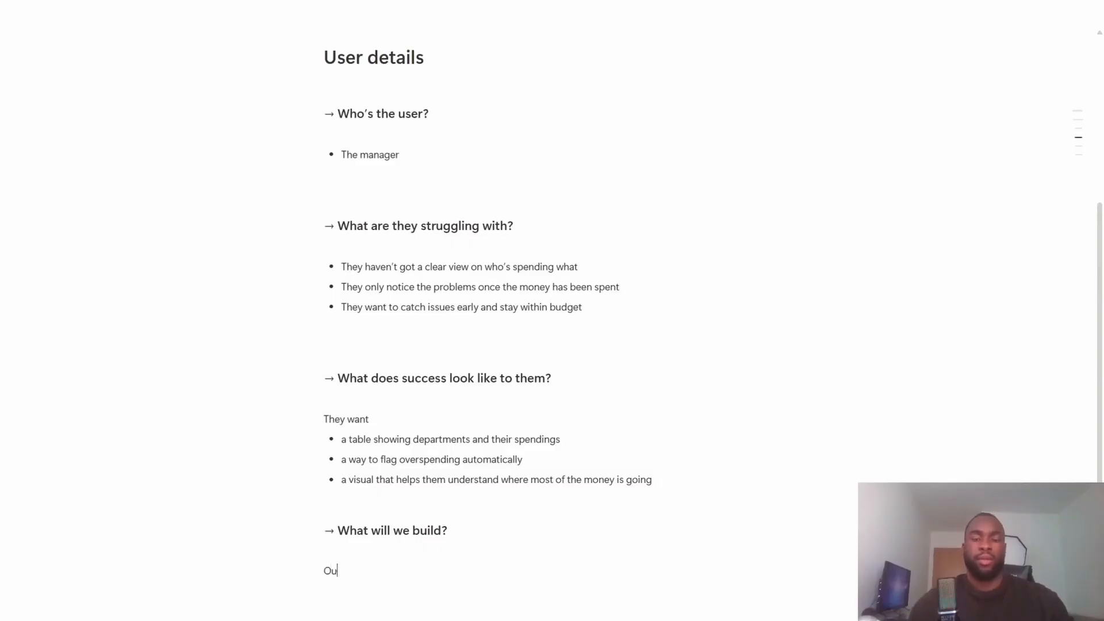
{"action": "type", "text": "r table needs to include:"}
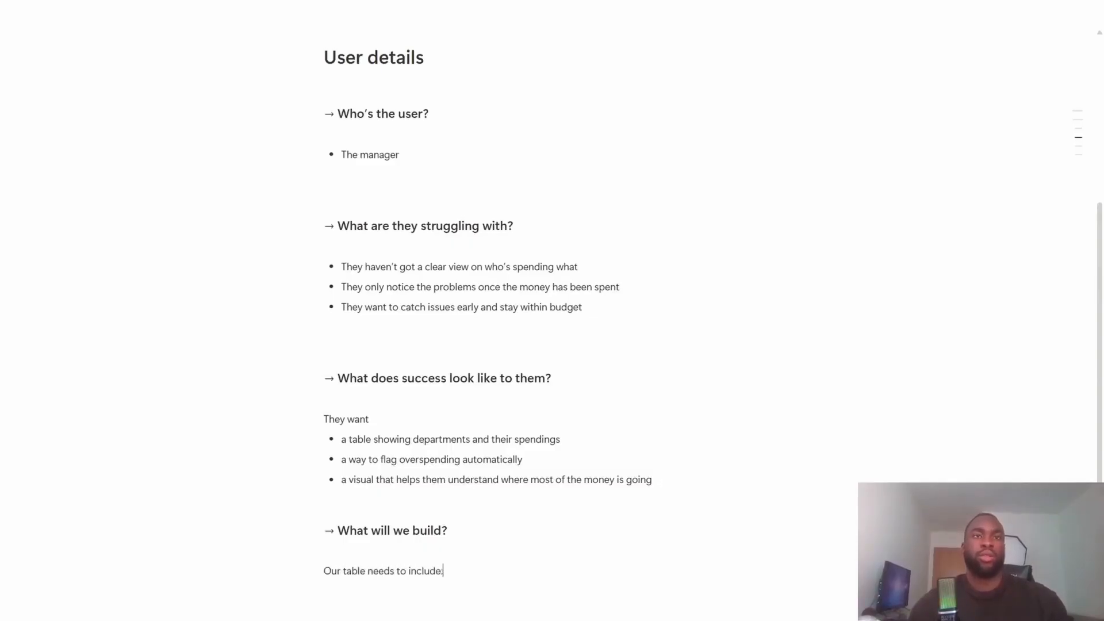
{"action": "key", "text": "Return"}
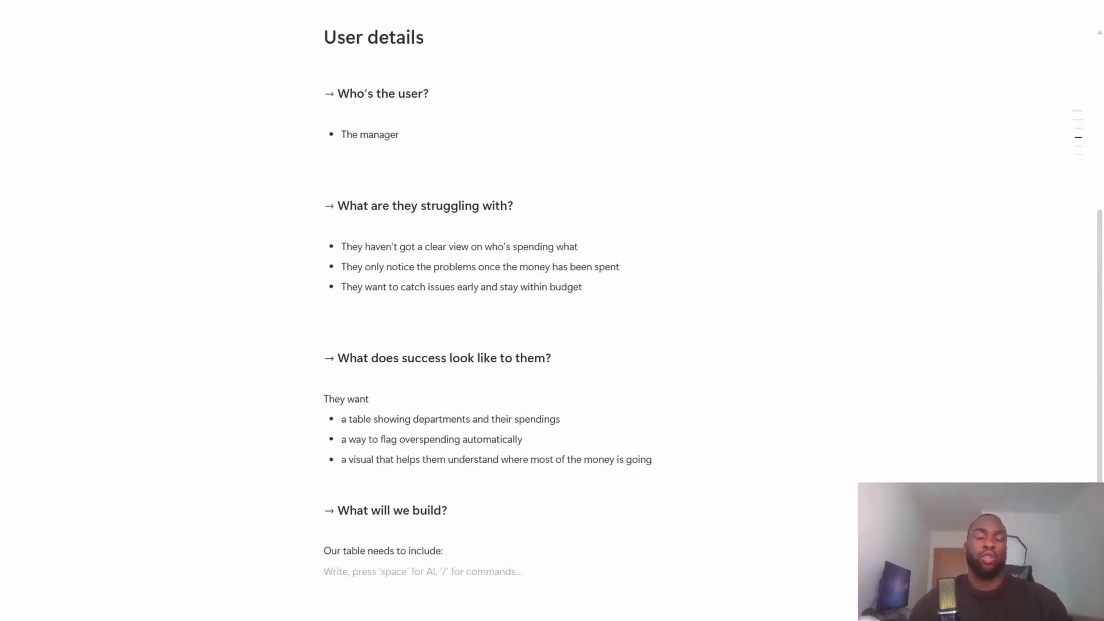
- Start a bulleted list under "Our table needs to include:" with the item "the names of each department"
{"action": "type", "text": "- the n"}
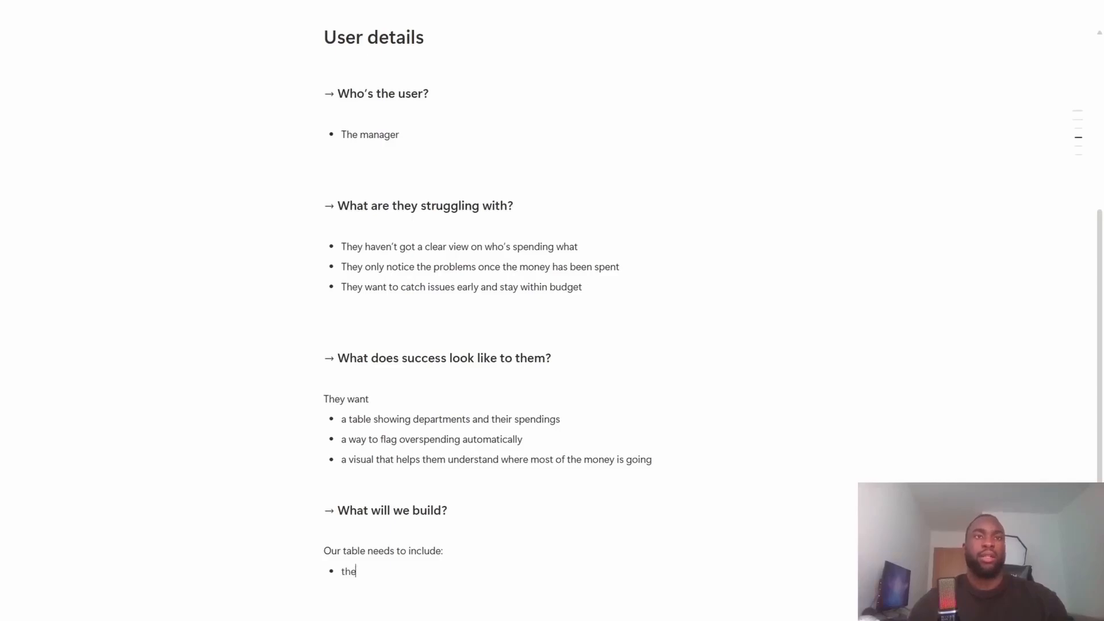
{"action": "type", "text": "ames of each de"}
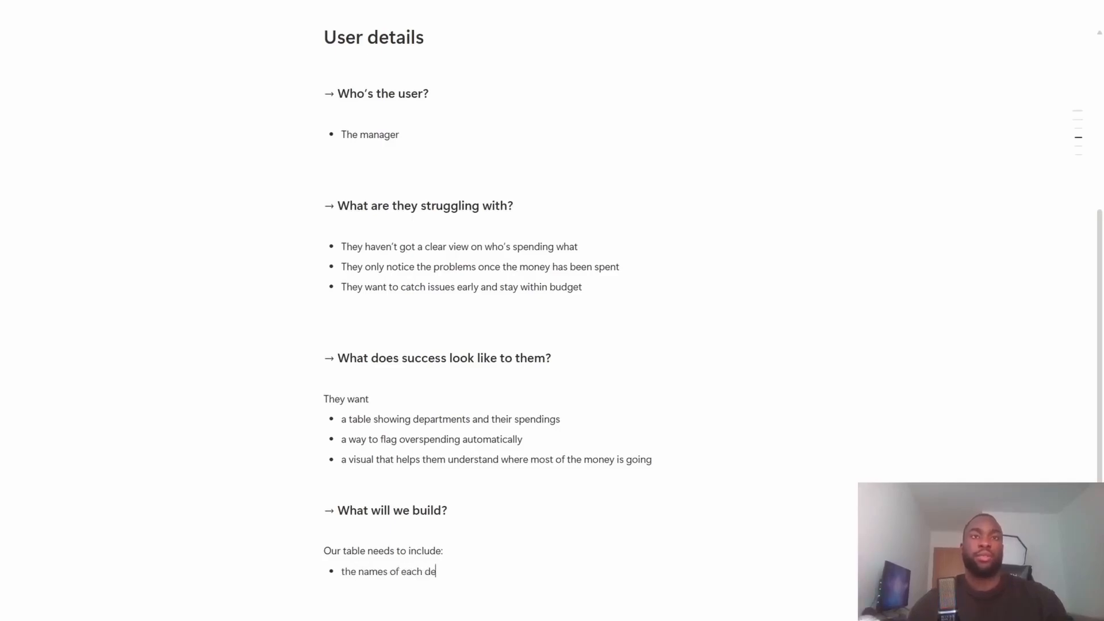
{"action": "type", "text": "partment"}
{"action": "key", "text": "Return"}
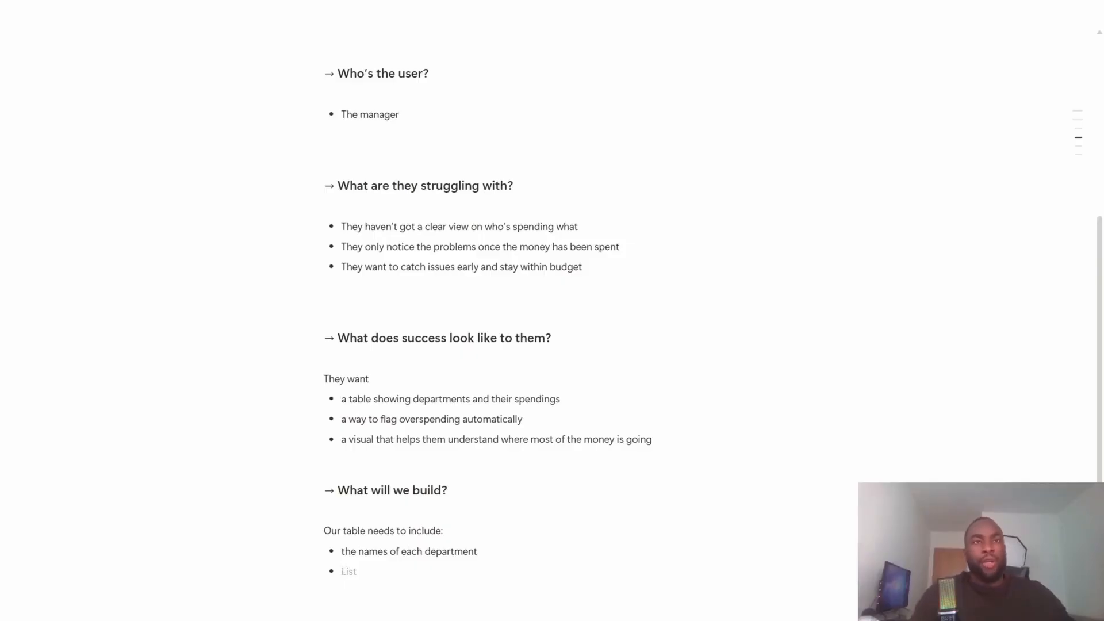
- Add the bullet "what they're spending their budgets on" to the table requirements list
{"action": "scroll", "coordinate": [552, 310], "scroll_direction": "down", "scroll_amount": 1}
{"action": "scroll", "coordinate": [552, 310], "scroll_direction": "down", "scroll_amount": 1}
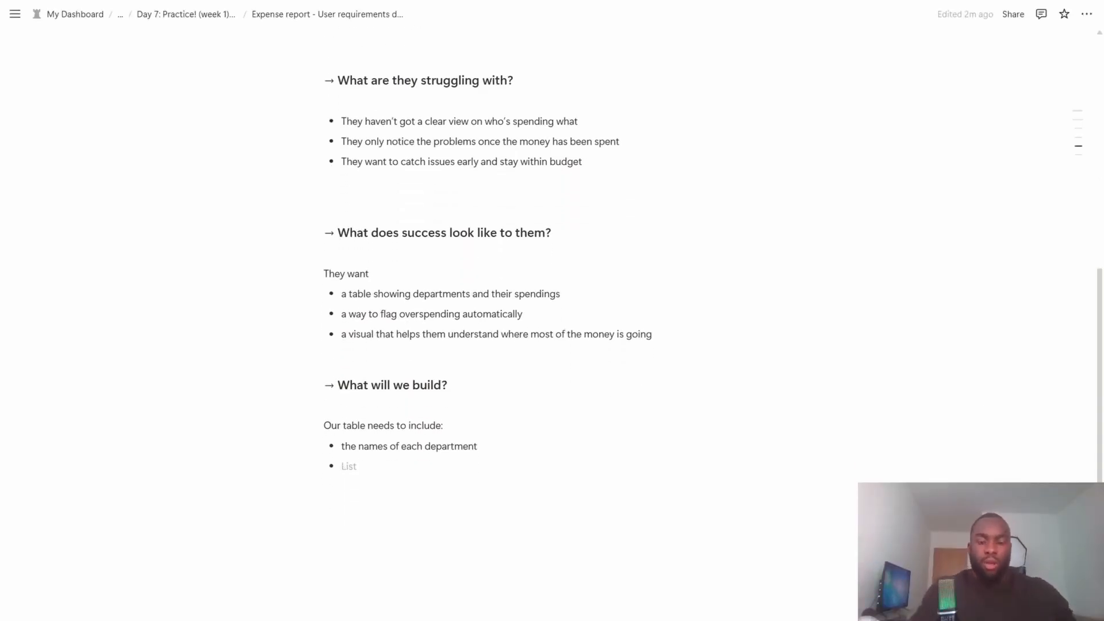
{"action": "type", "text": "what t"}
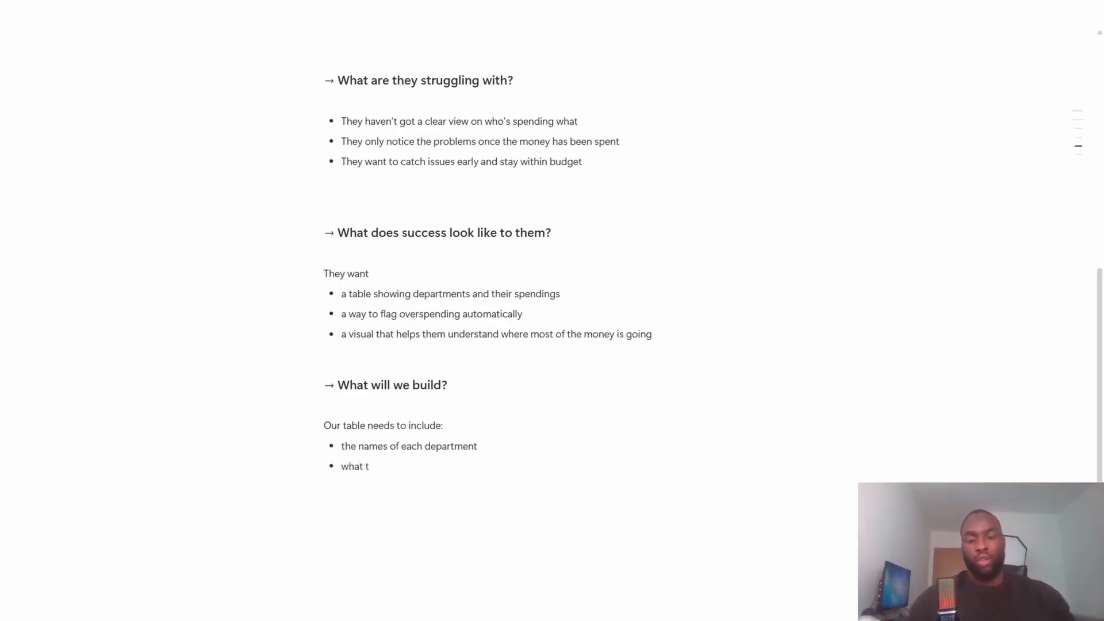
{"action": "type", "text": "hey're s"}
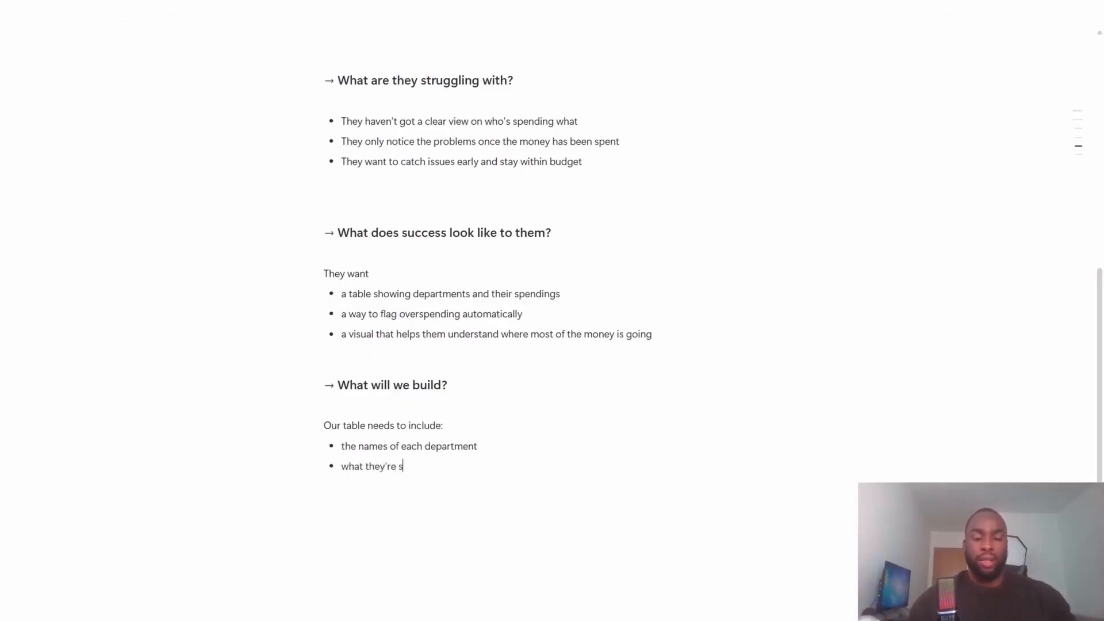
{"action": "type", "text": "pending their "}
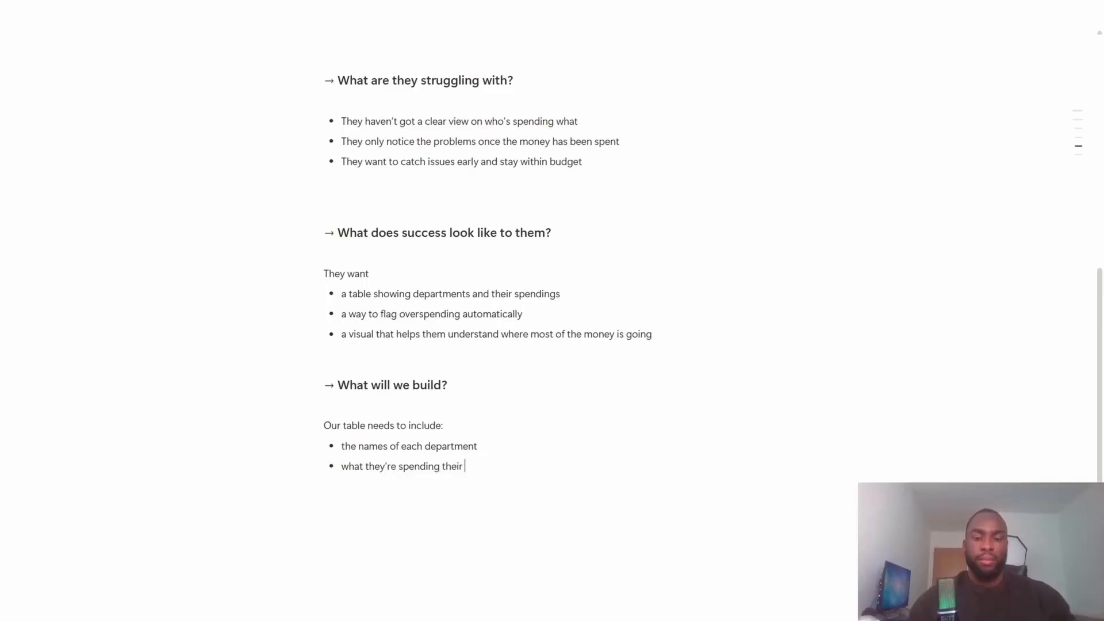
{"action": "type", "text": "budgets on"}
{"action": "key", "text": "Return"}
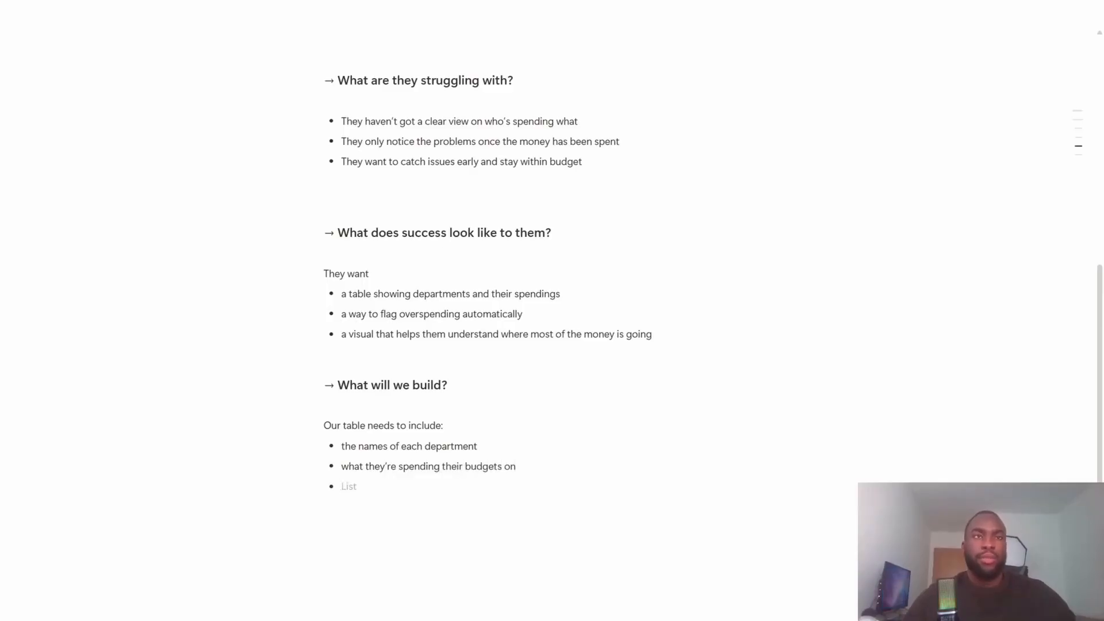
- Add the bullet "how much goes into each expense (category)" to the table requirements list
{"action": "type", "text": "h"}
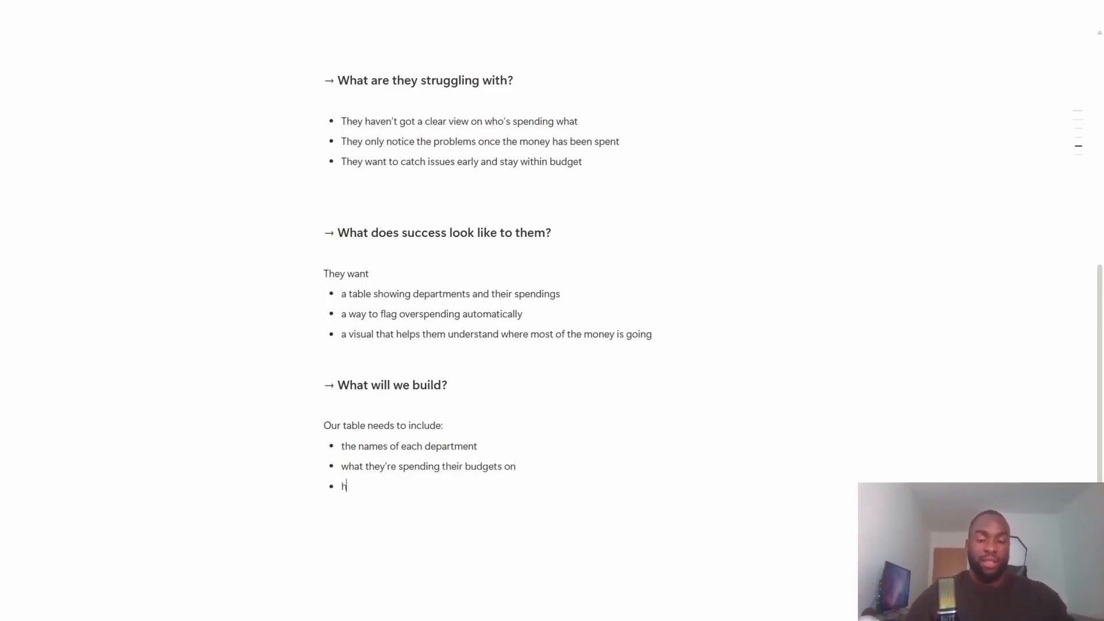
{"action": "type", "text": "ow much goes "}
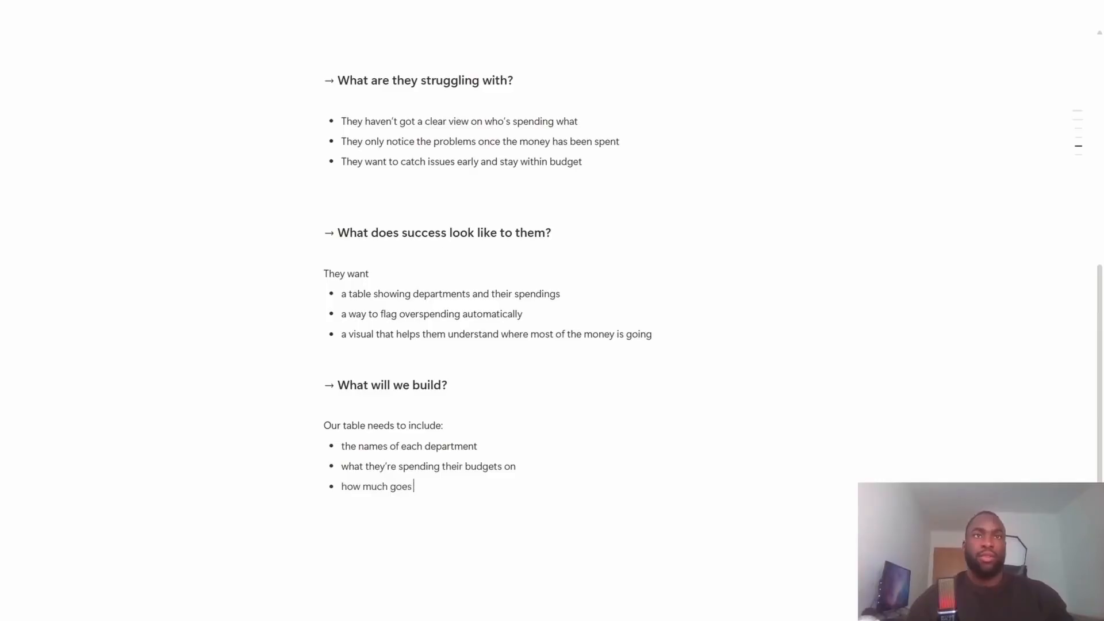
{"action": "type", "text": "into each expense (category"}
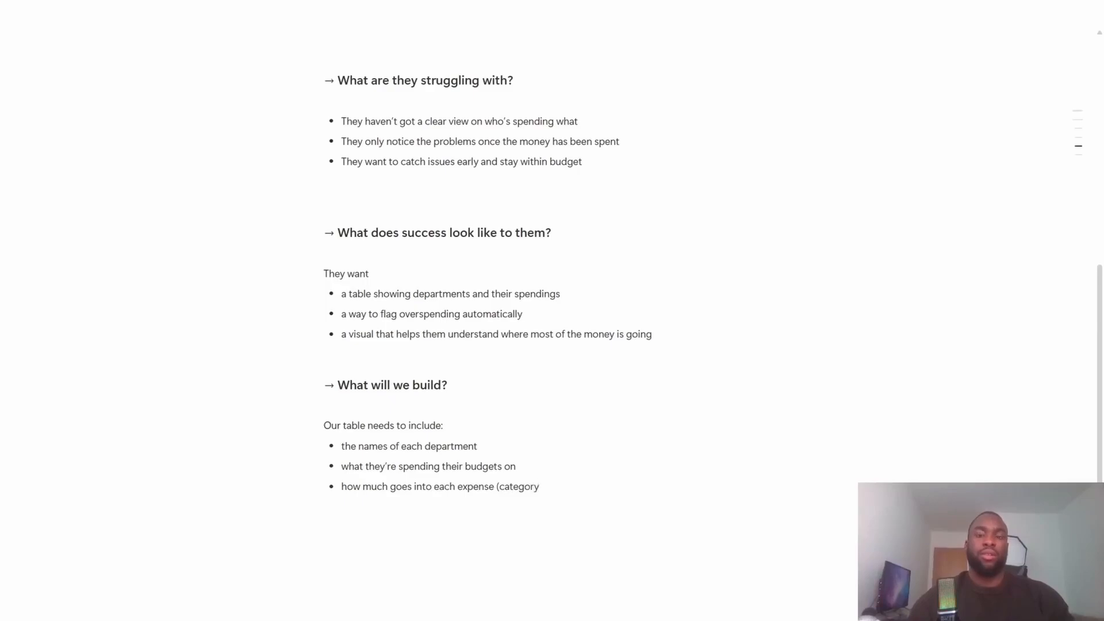
{"action": "type", "text": ")"}
- Append "(amount)" to the bullet about what budgets are spent on and "(department names)" to the bullet about each department's name
{"action": "key", "text": "Up"}
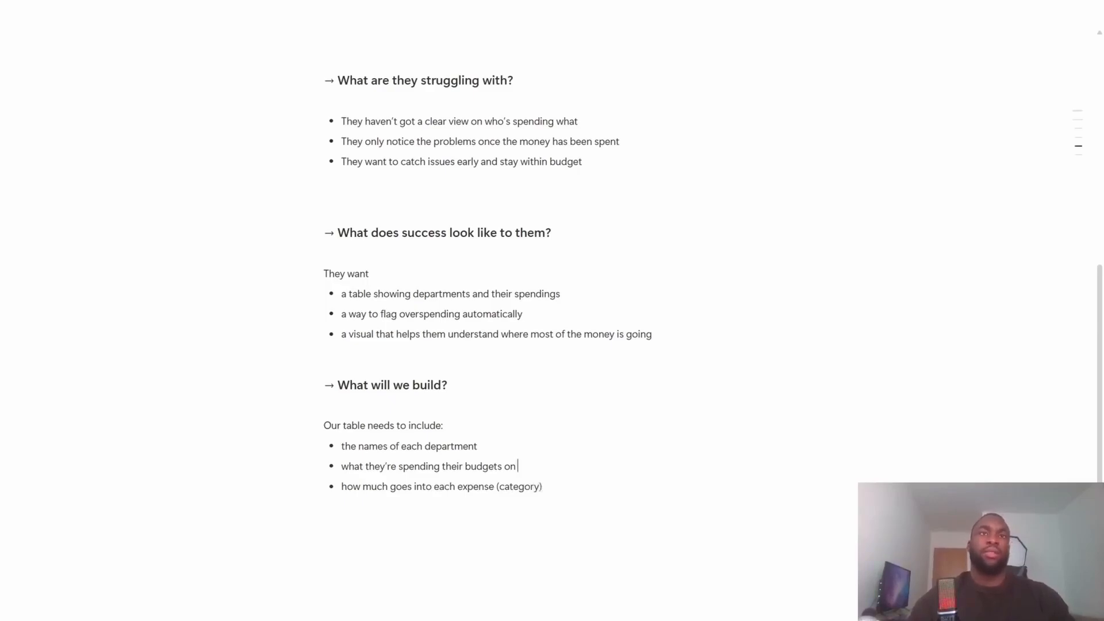
{"action": "type", "text": "(amount)"}
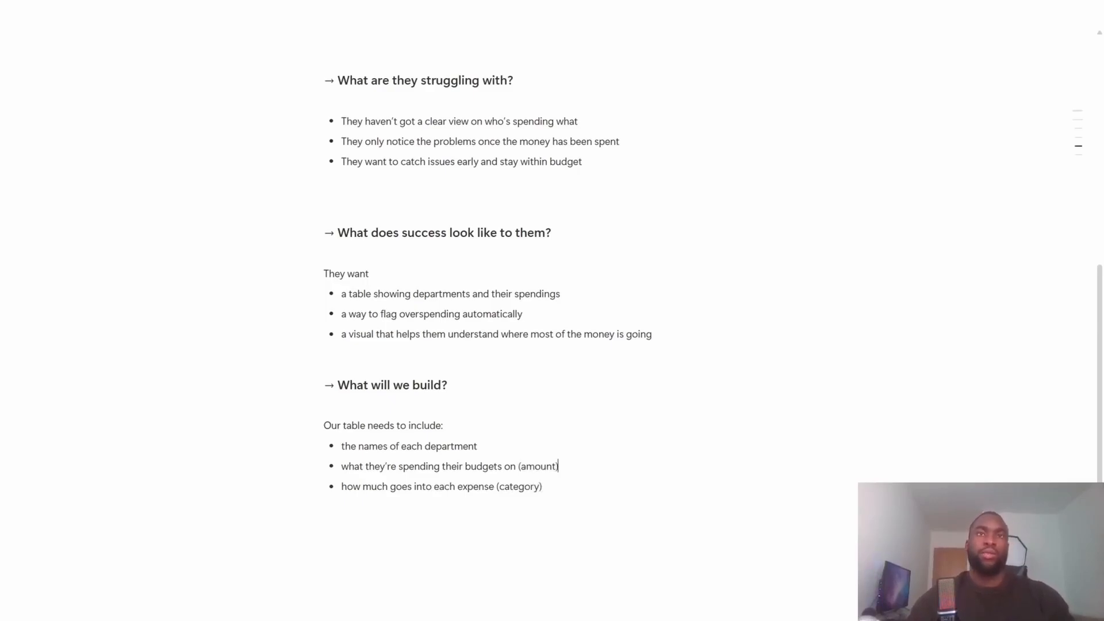
{"action": "type", "text": " (depar"}
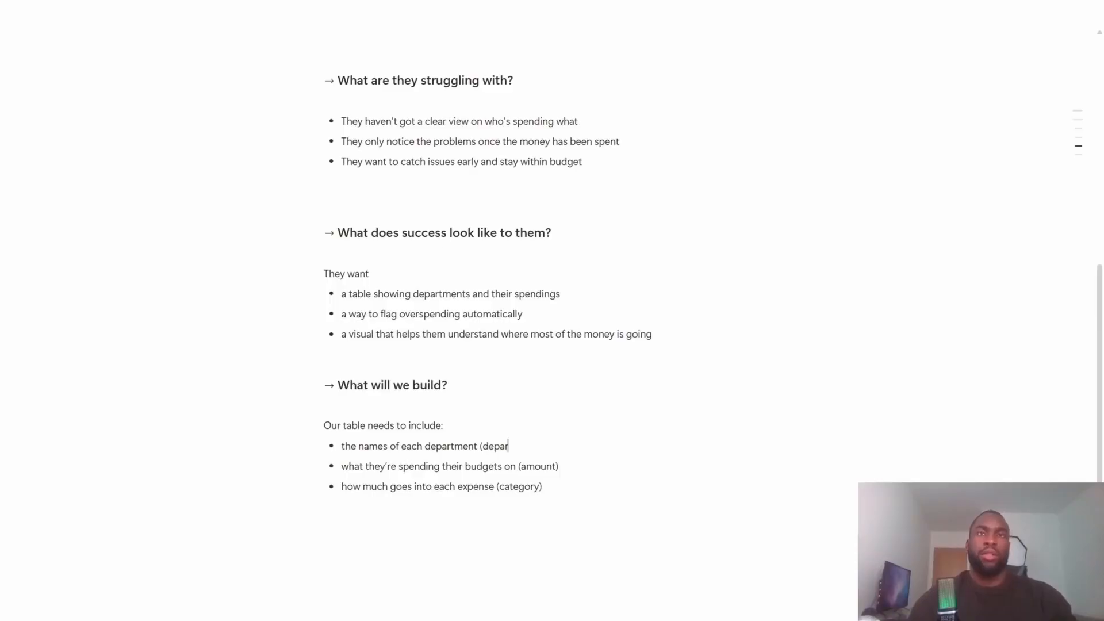
{"action": "type", "text": "tment names)"}
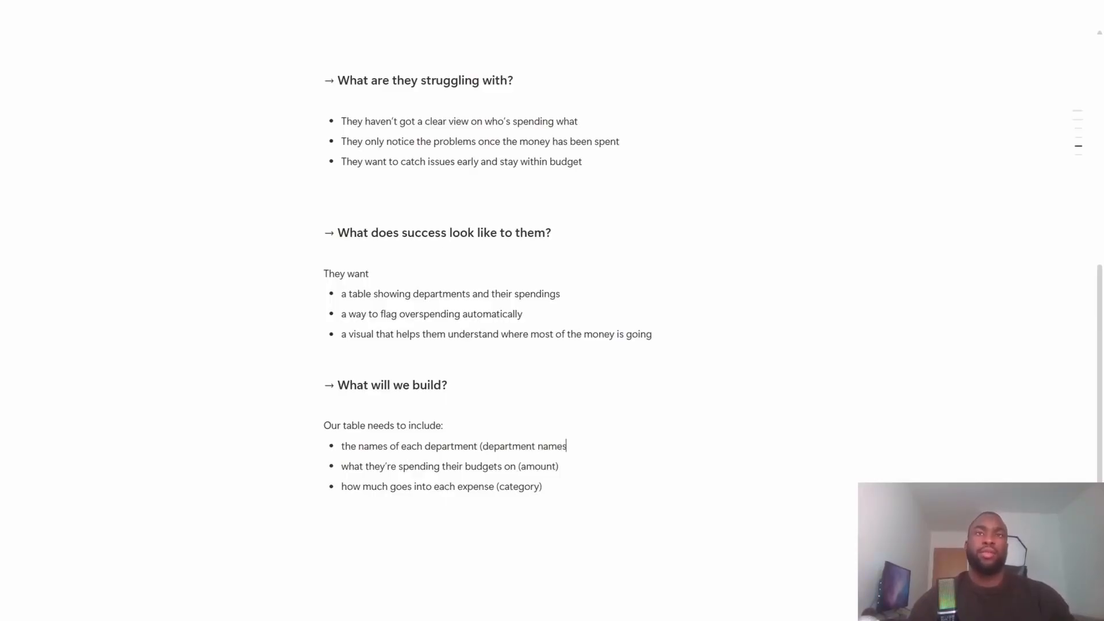
- Remove "(category)" from the bullet "how much goes into each expense" and leave an empty bullet below it
{"action": "key", "text": "Down"}
{"action": "key", "text": "Down"}
{"action": "key", "text": "Return"}
{"action": "key", "text": "Left"}
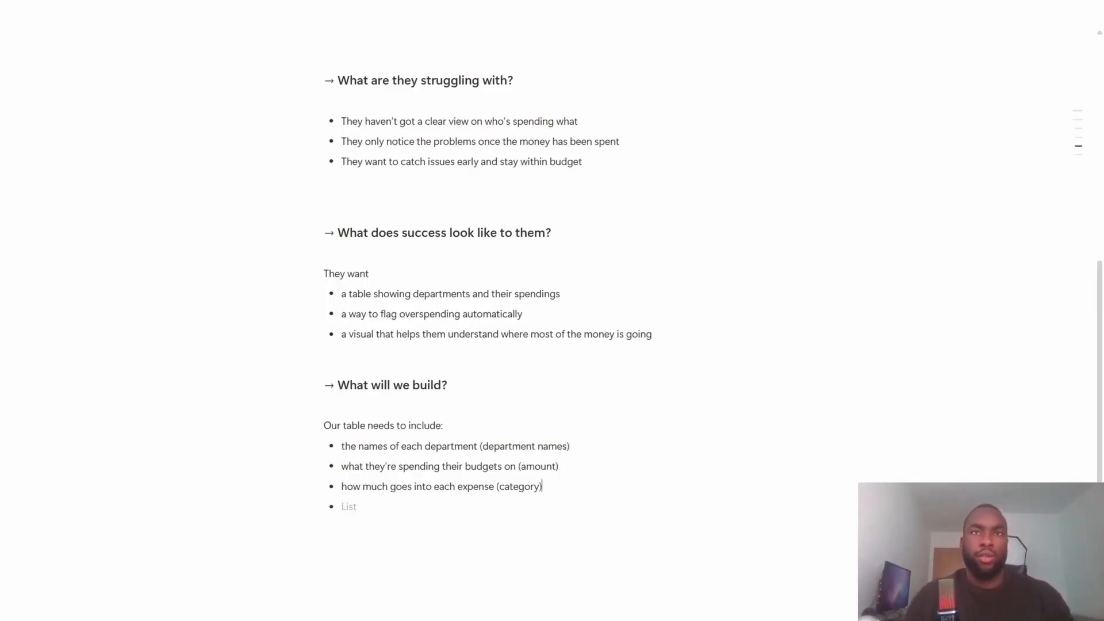
{"action": "key", "text": "ctrl+shift+Left"}
{"action": "key", "text": "shift+Left"}
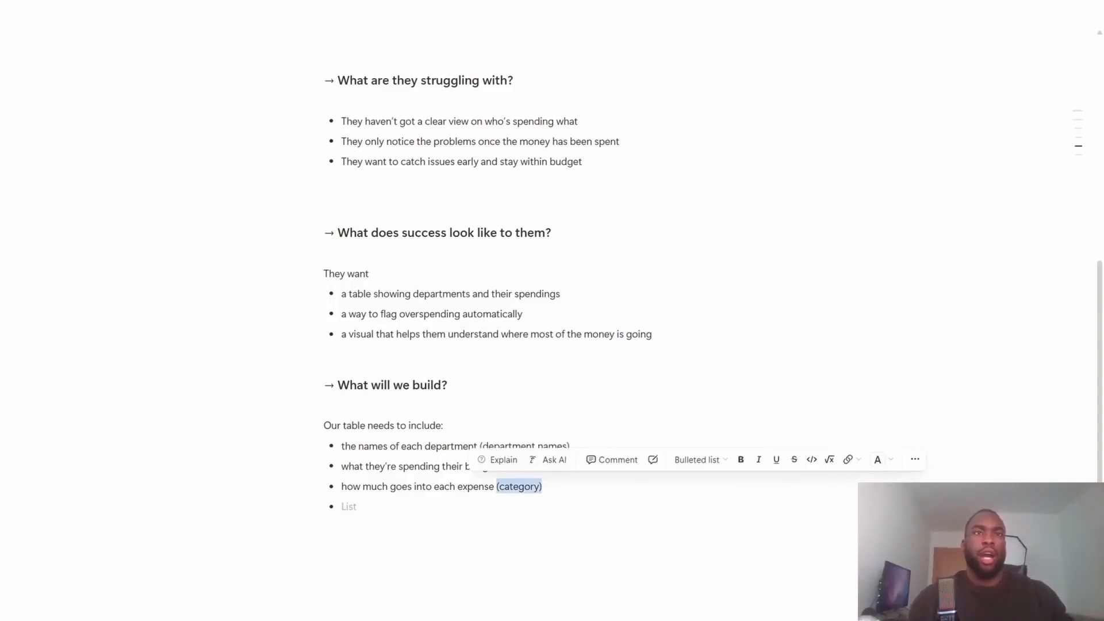
{"action": "key", "text": "BackSpace"}
- Add the bullet "the category of each expense" directly below "how much goes into each expense"
{"action": "key", "text": "Return"}
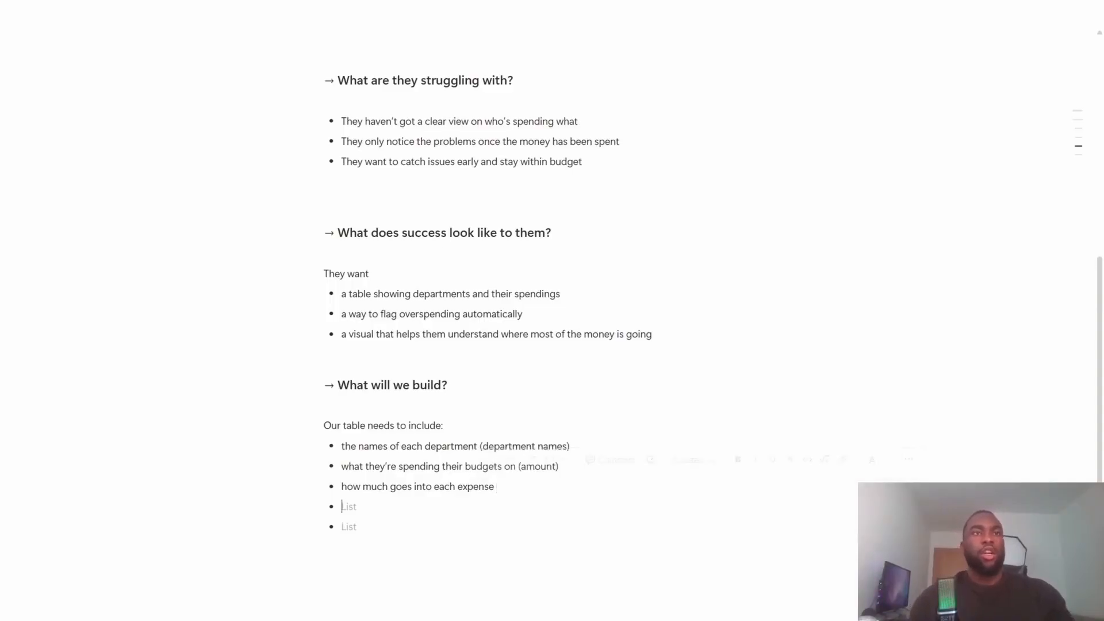
{"action": "type", "text": "the cate"}
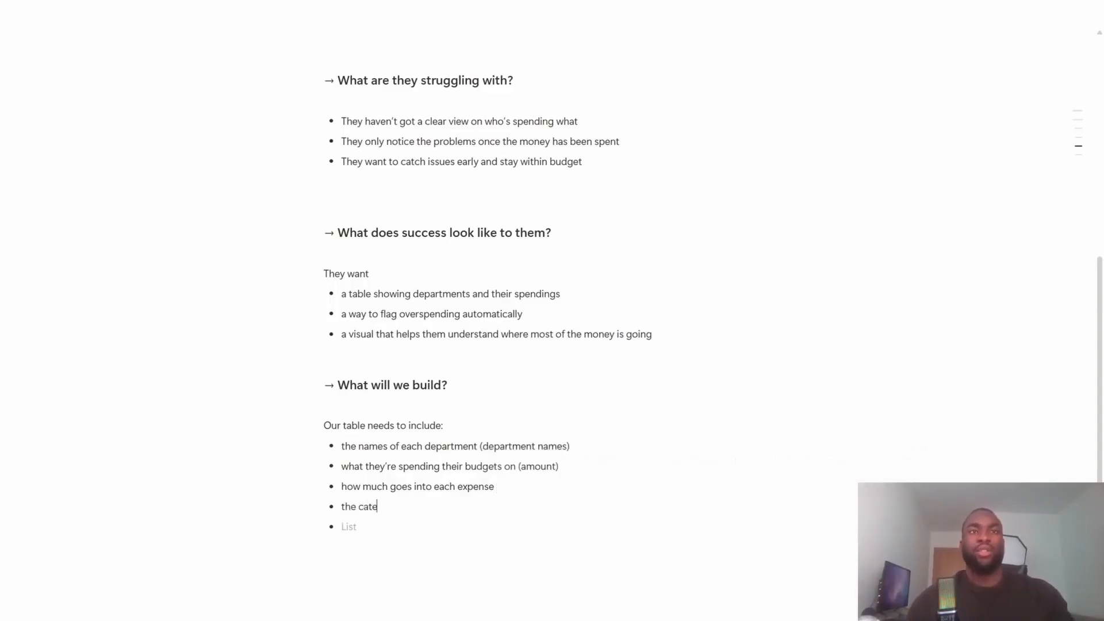
{"action": "type", "text": "gory o"}
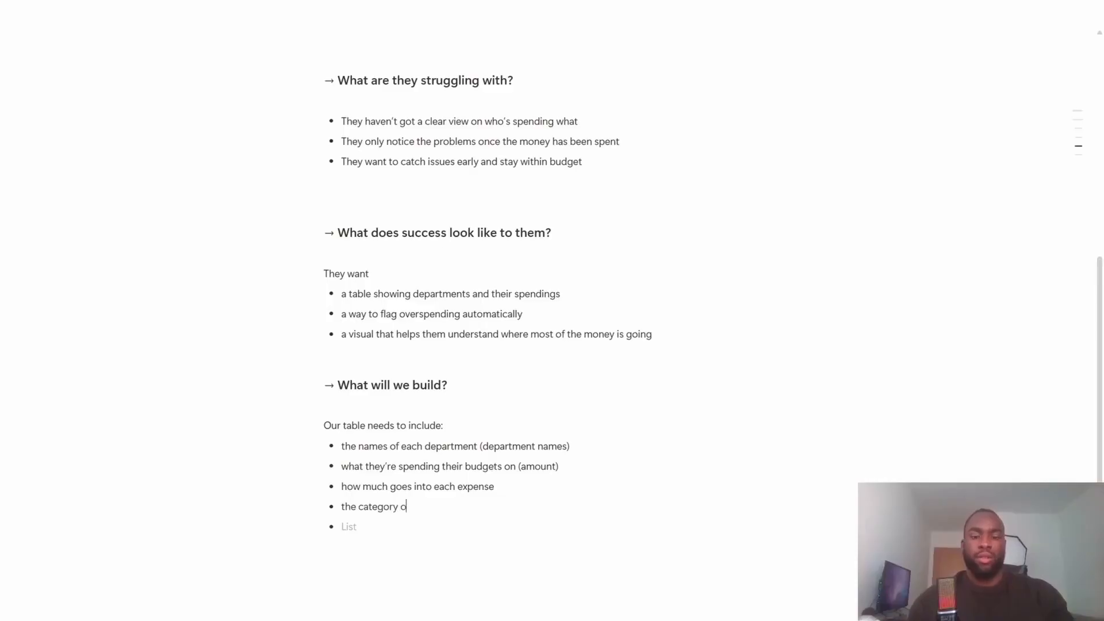
{"action": "type", "text": "f each expense"}
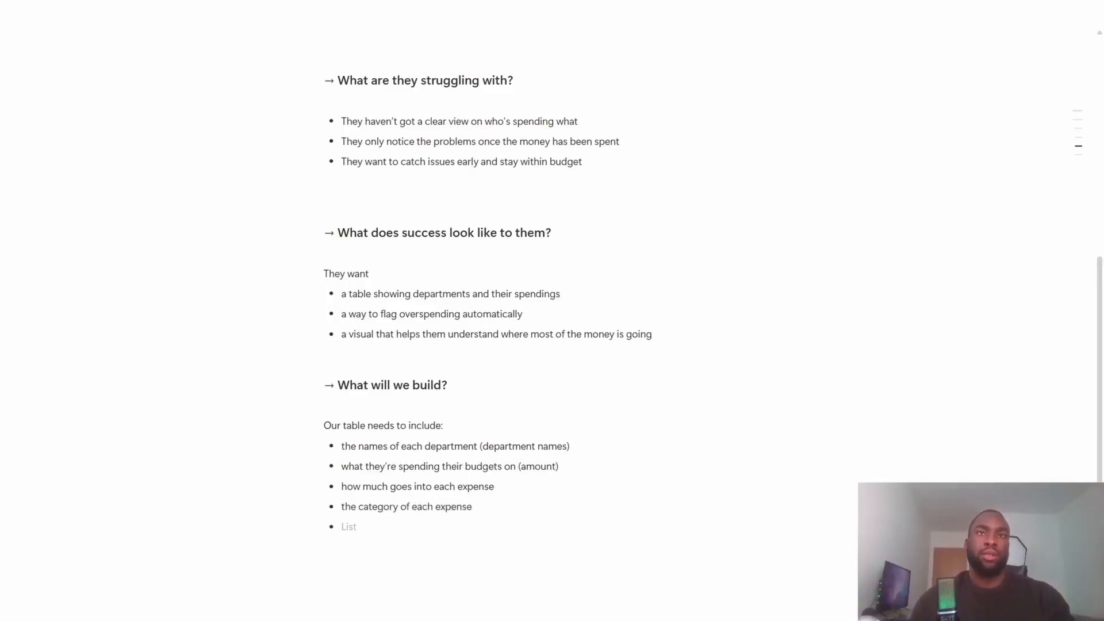
- Remove "(amount)" from the bullet "what they're spending their budgets on"
{"action": "left_click_drag", "start_coordinate": [518, 466], "coordinate": [560, 466]}
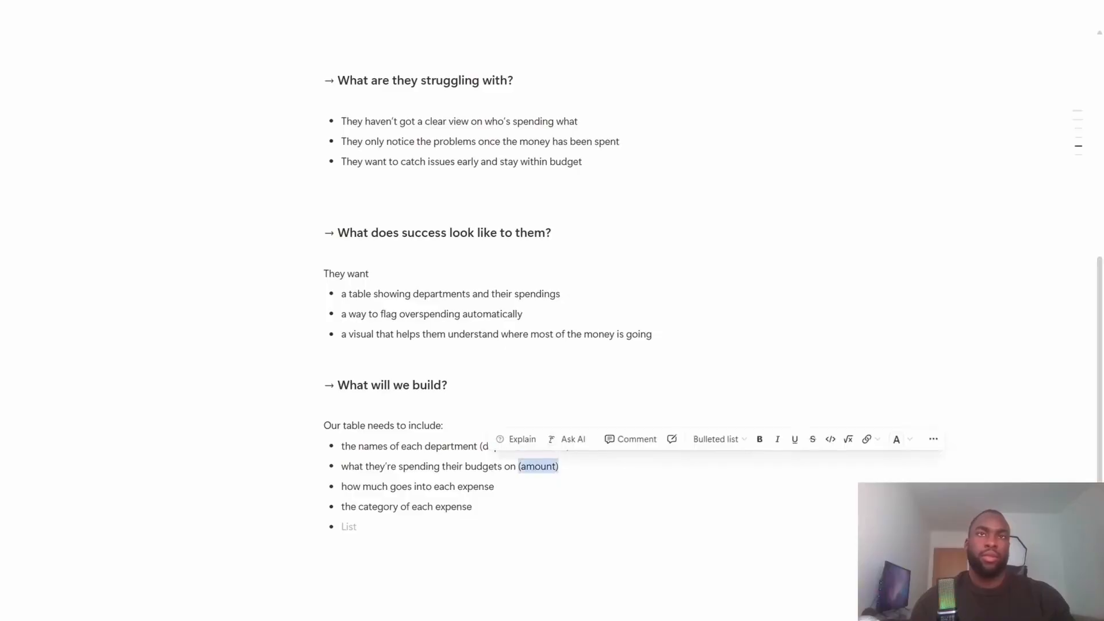
{"action": "key", "text": "BackSpace"}
{"action": "key", "text": "Down"}
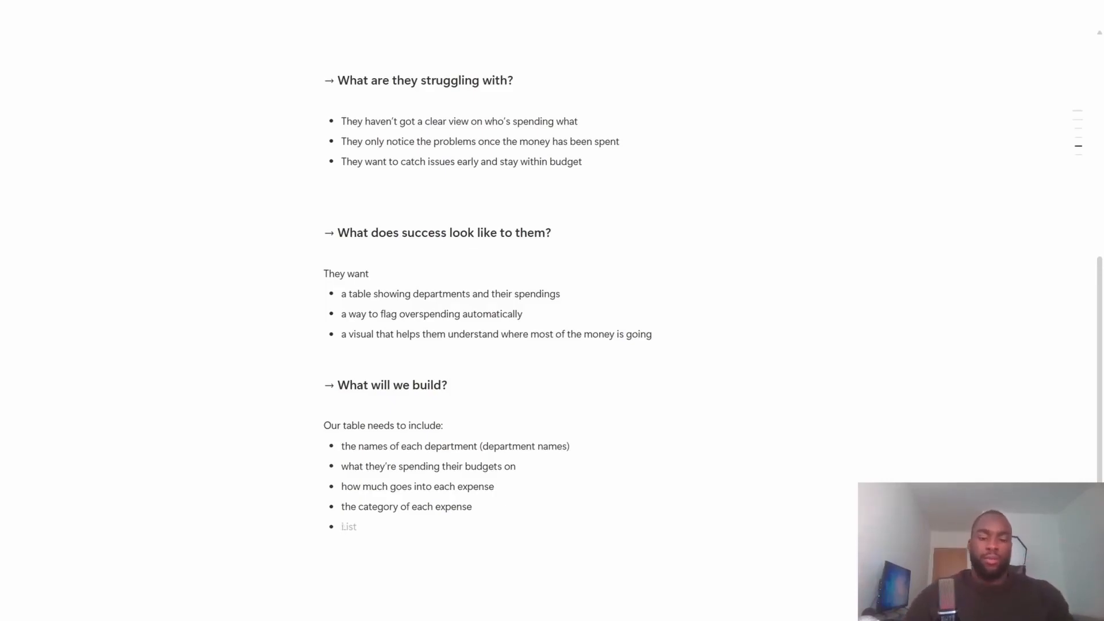
- Fill the last bullet with "the flag to indicate when a department exceeds the budget or not", end the list and leave blank space below
{"action": "type", "text": "the gla"}
{"action": "key", "text": "BackSpace"}
{"action": "key", "text": "BackSpace"}
{"action": "key", "text": "BackSpace"}
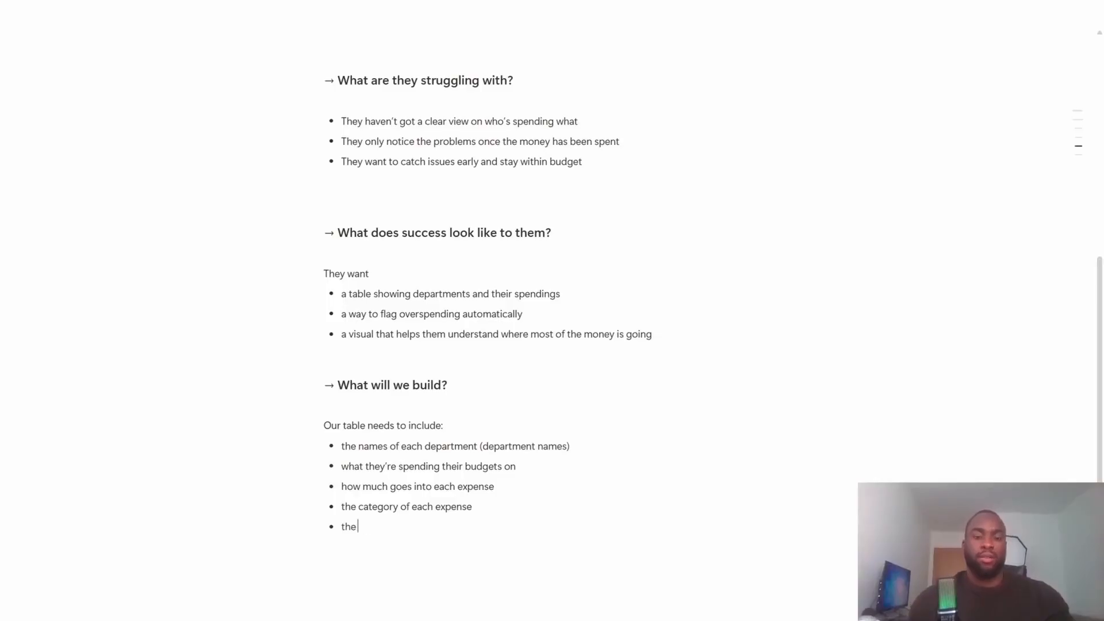
{"action": "type", "text": "flag to indicate"}
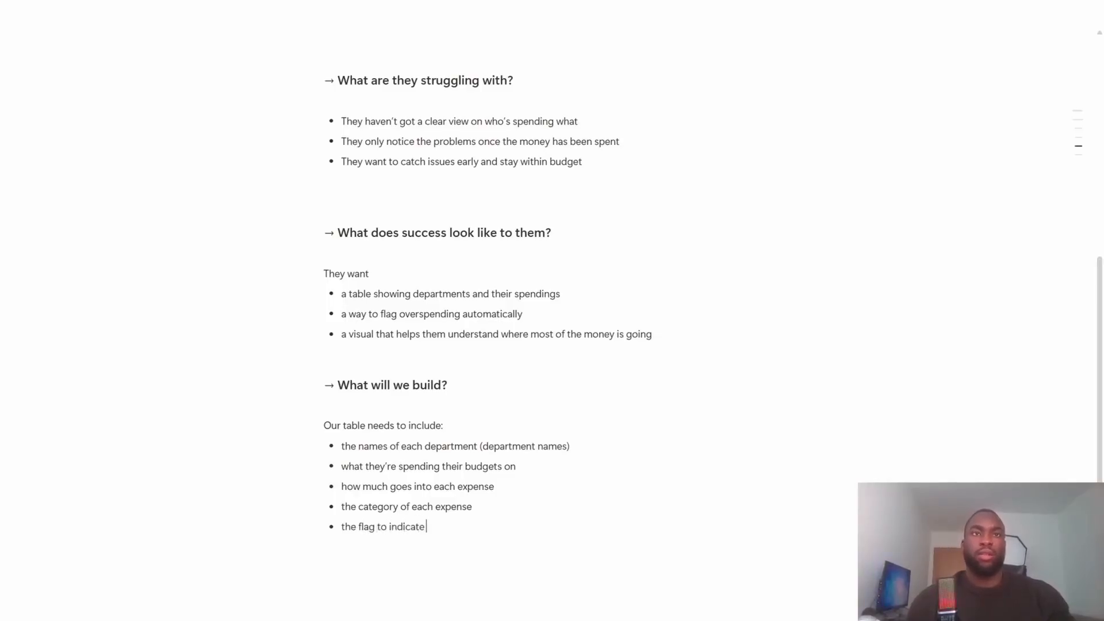
{"action": "type", "text": " when a dep"}
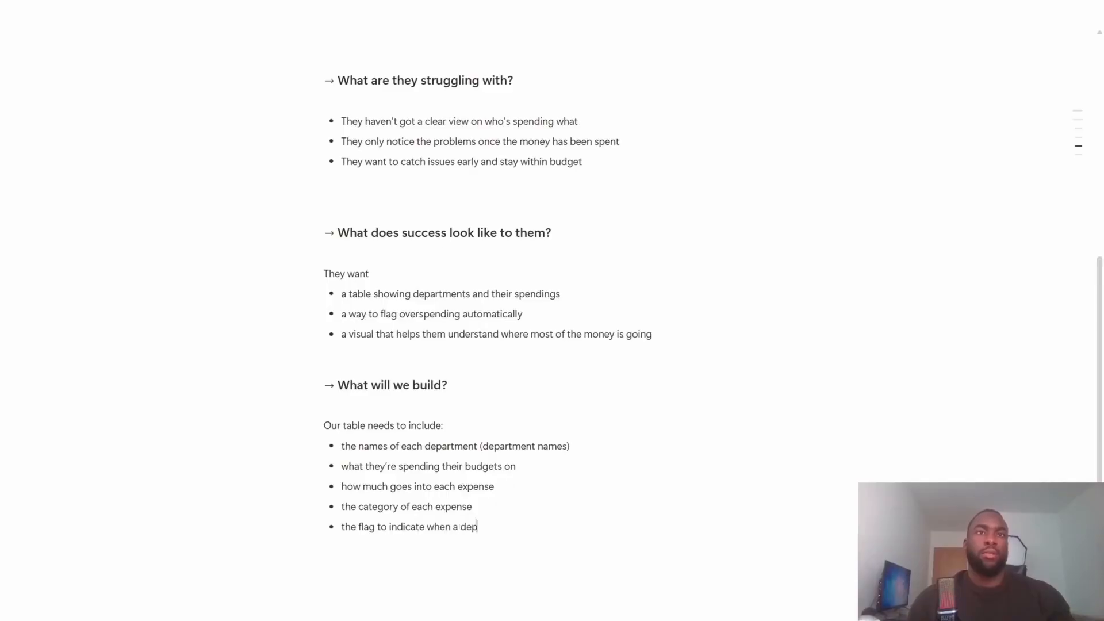
{"action": "type", "text": "artment goes"}
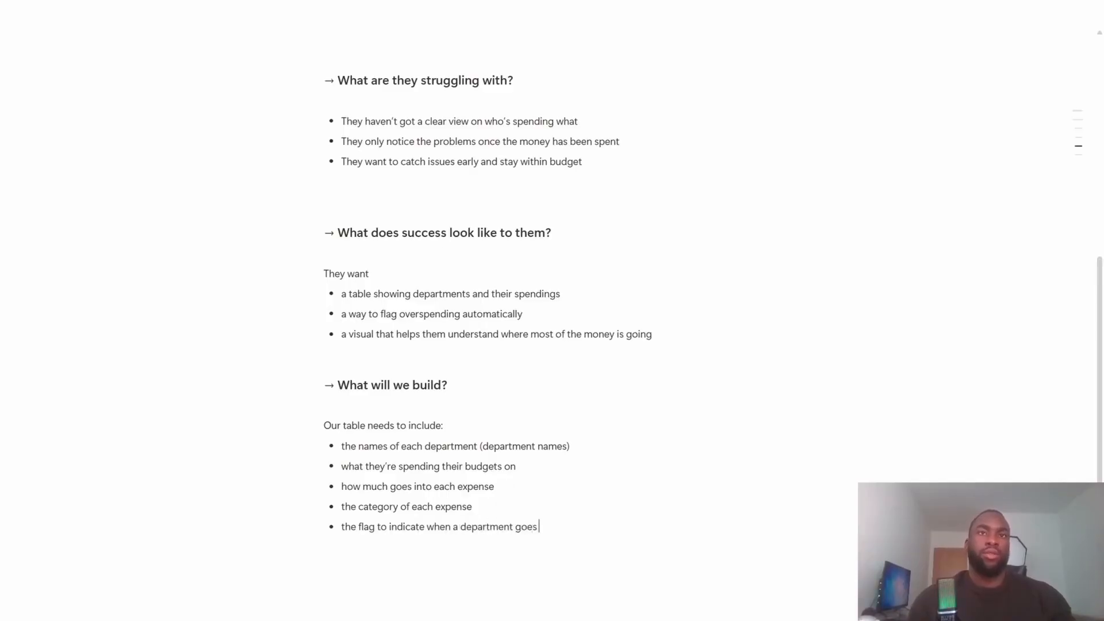
{"action": "key", "text": "BackSpace"}
{"action": "key", "text": "BackSpace"}
{"action": "key", "text": "BackSpace"}
{"action": "key", "text": "BackSpace"}
{"action": "key", "text": "BackSpace"}
{"action": "type", "text": "e"}
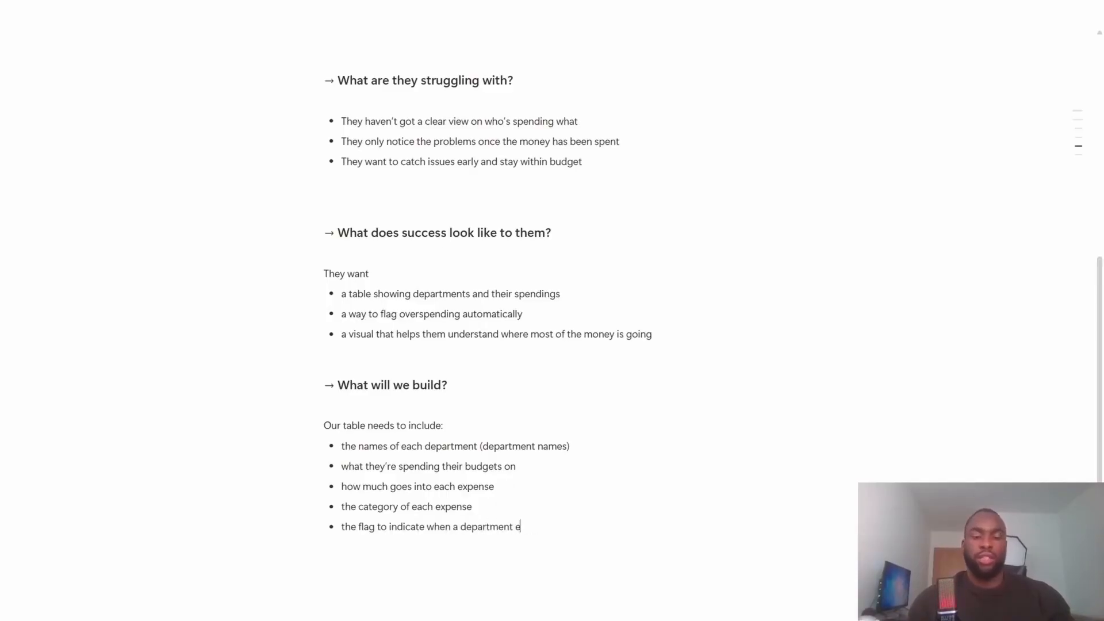
{"action": "type", "text": "xceeds the"}
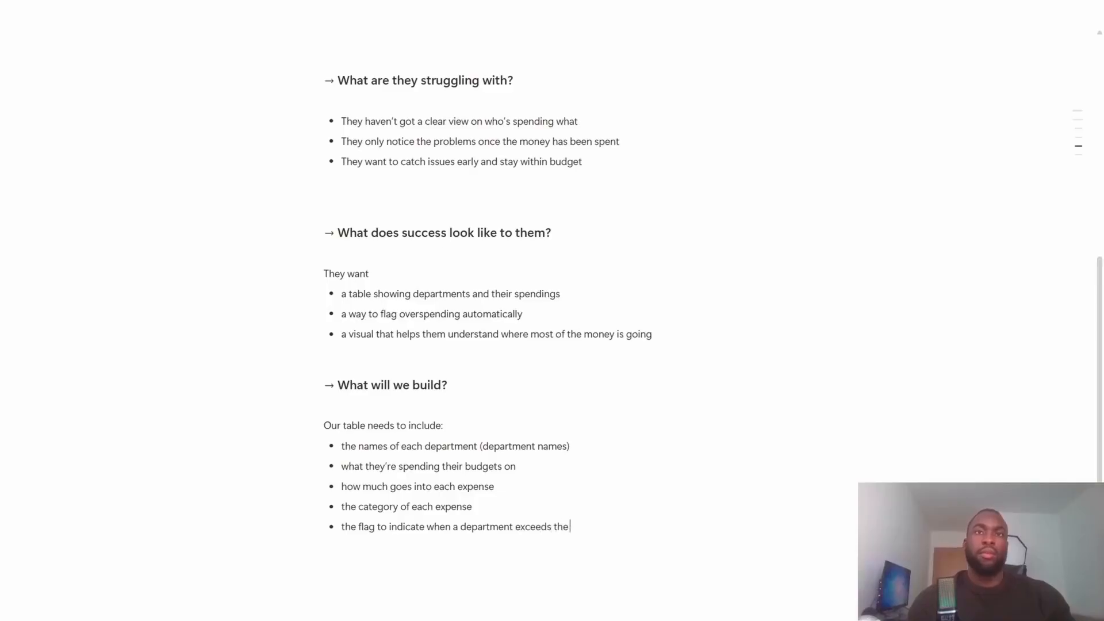
{"action": "type", "text": " budget or not"}
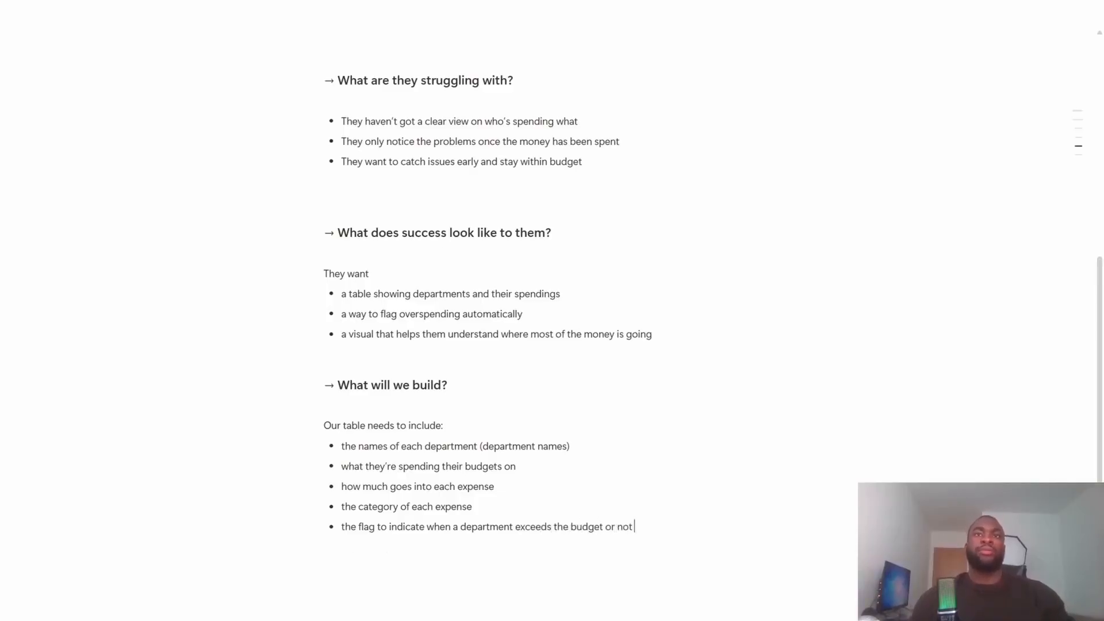
{"action": "key", "text": "Return"}
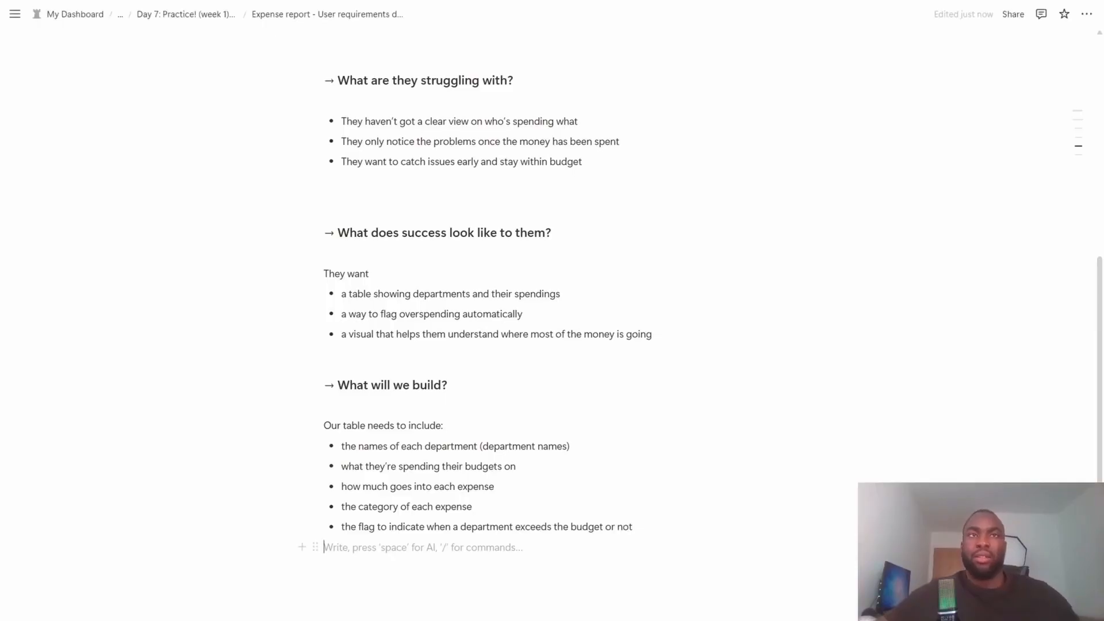
{"action": "scroll", "coordinate": [488, 322], "scroll_direction": "down", "scroll_amount": 1}
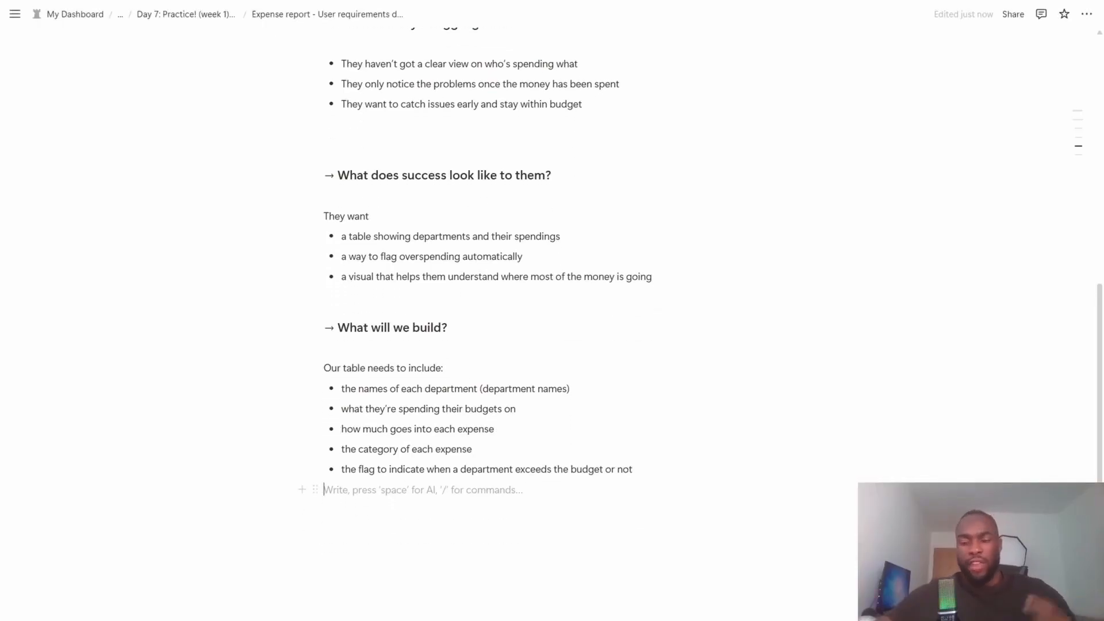
{"action": "key", "text": "Return"}
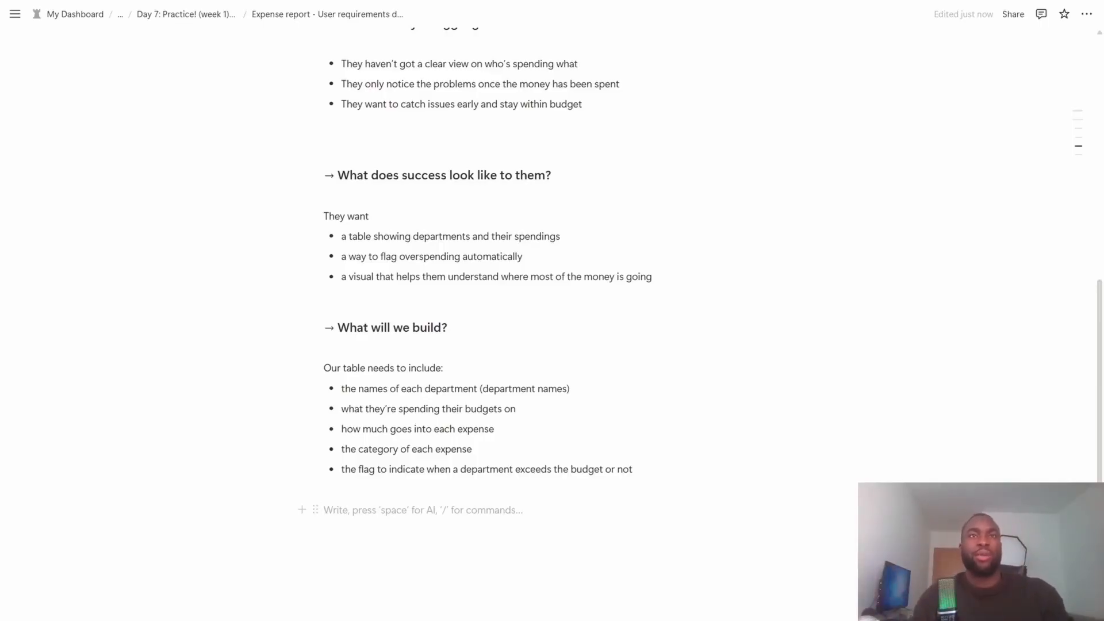
{"action": "left_click", "coordinate": [517, 408]}
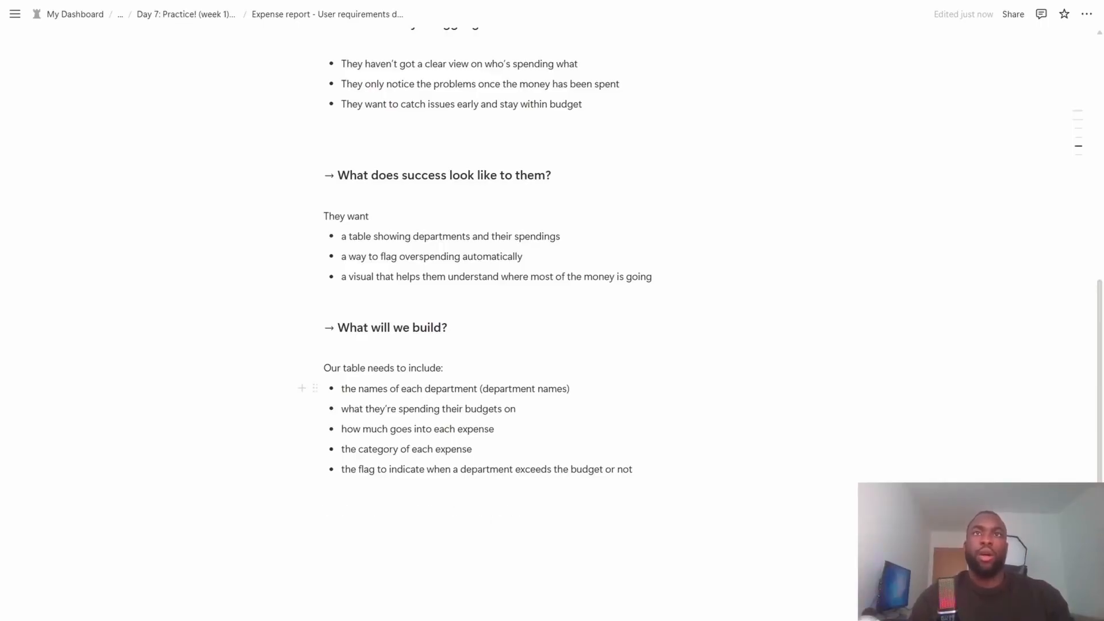
{"action": "triple_click", "coordinate": [460, 389]}
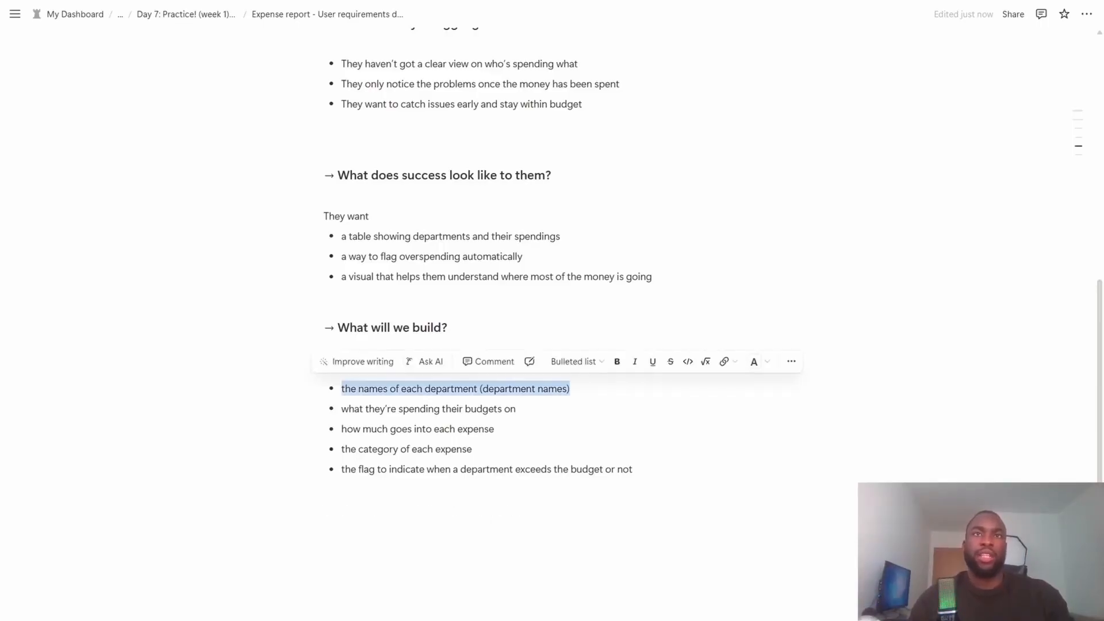
{"action": "left_click_drag", "start_coordinate": [570, 389], "coordinate": [313, 387]}
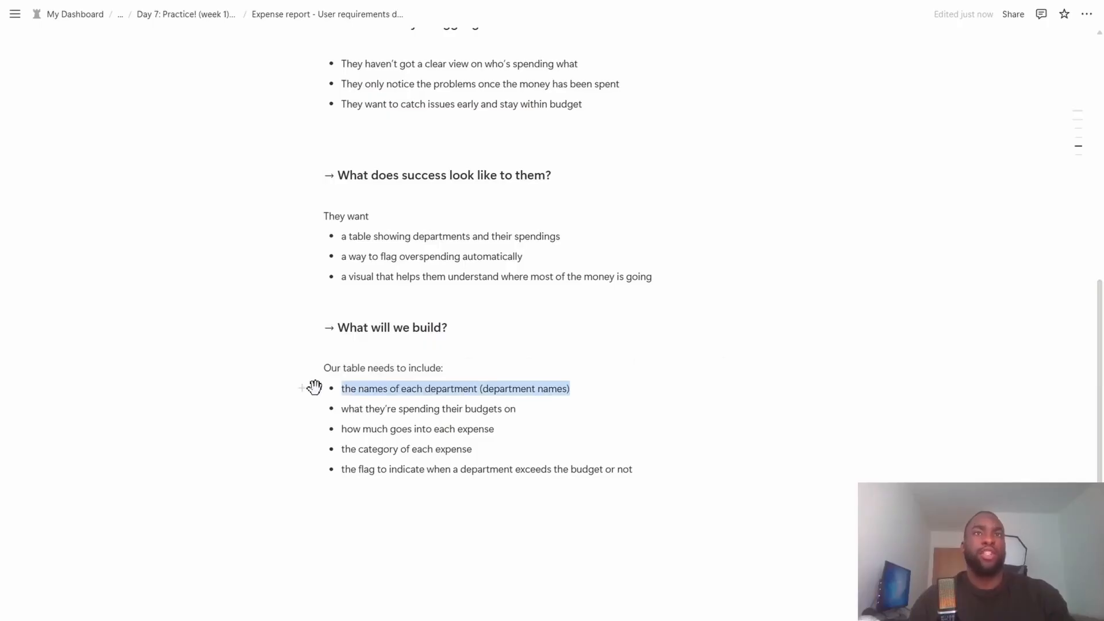
- Start a separate bulleted list below the table requirements with the item "department", followed by an empty bullet
{"action": "left_click", "coordinate": [402, 530]}
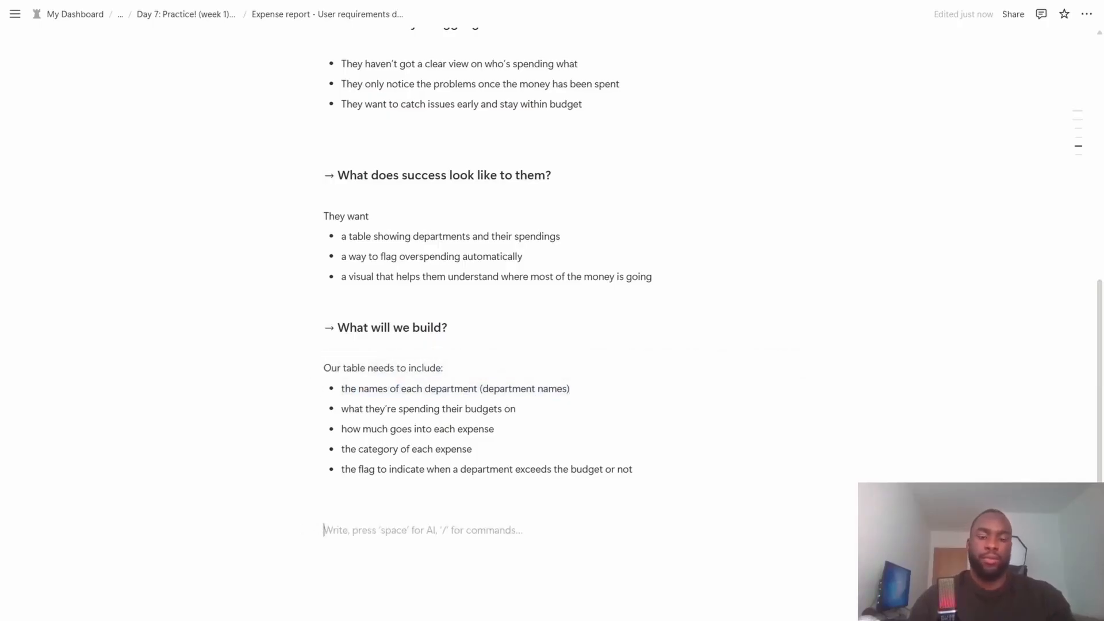
{"action": "type", "text": "- depamrt"}
{"action": "key", "text": "BackSpace"}
{"action": "key", "text": "BackSpace"}
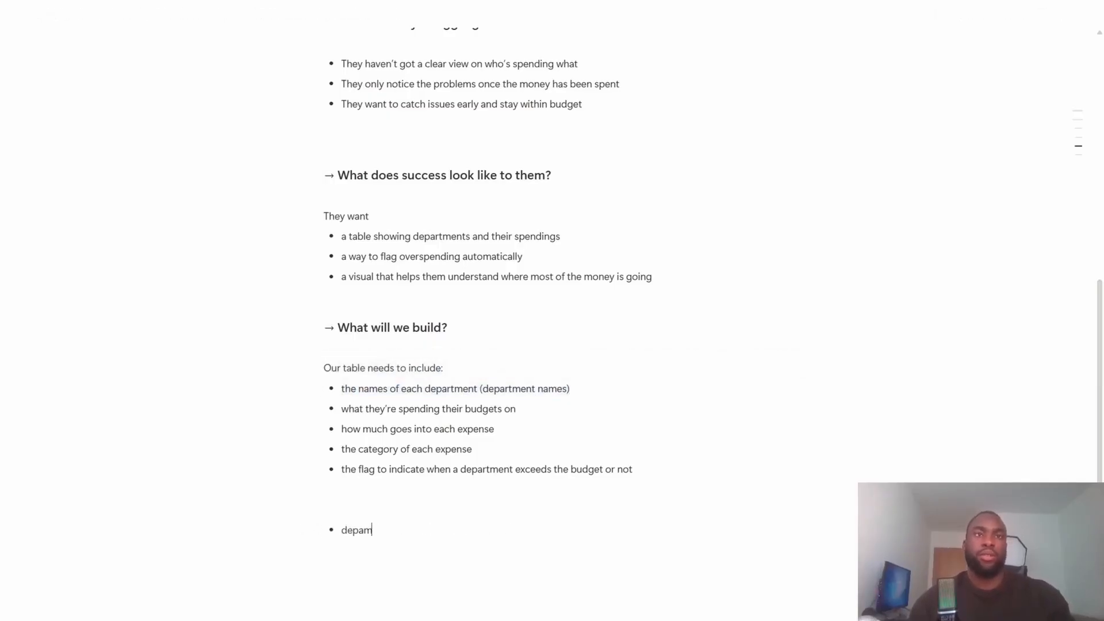
{"action": "key", "text": "BackSpace"}
{"action": "key", "text": "BackSpace"}
{"action": "type", "text": "artmn"}
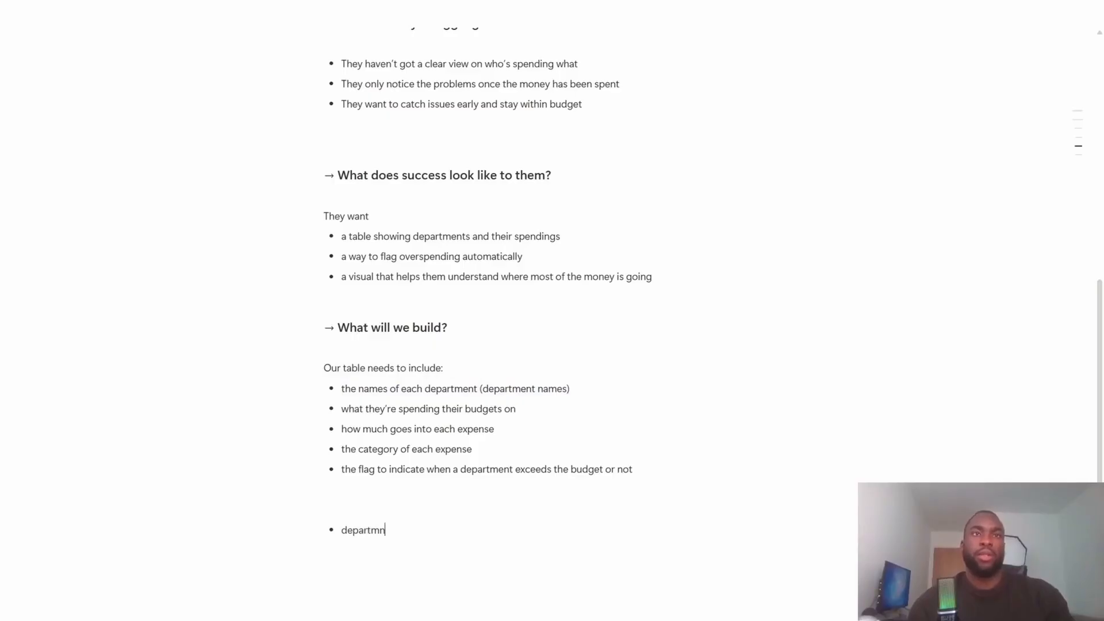
{"action": "key", "text": "BackSpace"}
{"action": "type", "text": "ent"}
{"action": "key", "text": "Return"}
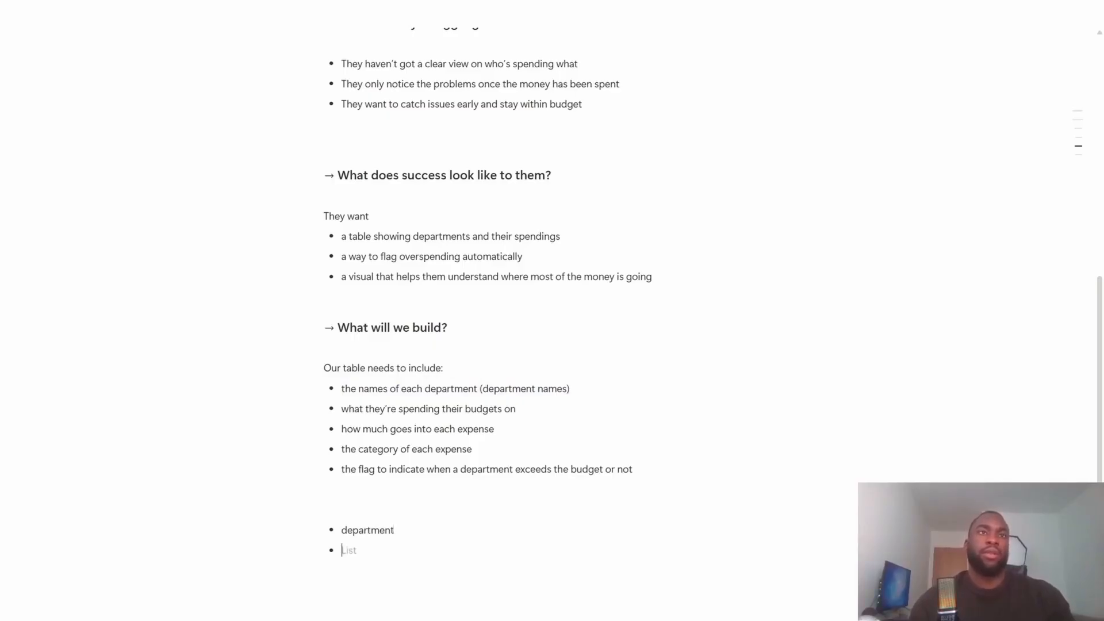
- Write the label "Field names:" on the blank line above the "department" bullet and return to the empty bullet
{"action": "key", "text": "Up"}
{"action": "key", "text": "Up"}
{"action": "type", "text": "Fields"}
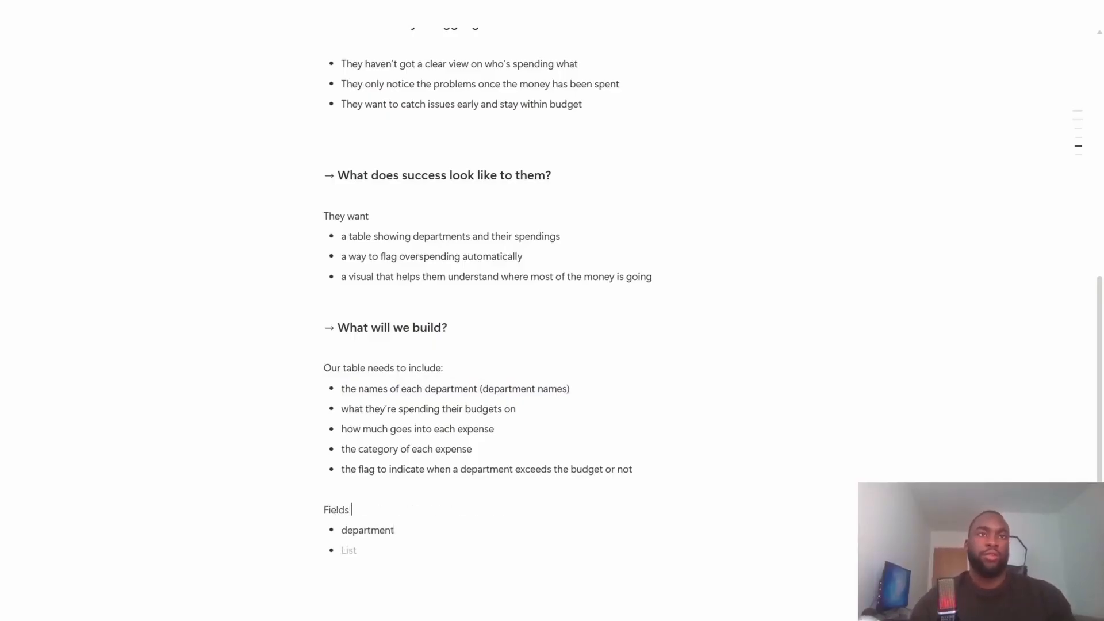
{"action": "key", "text": "BackSpace"}
{"action": "type", "text": "names:"}
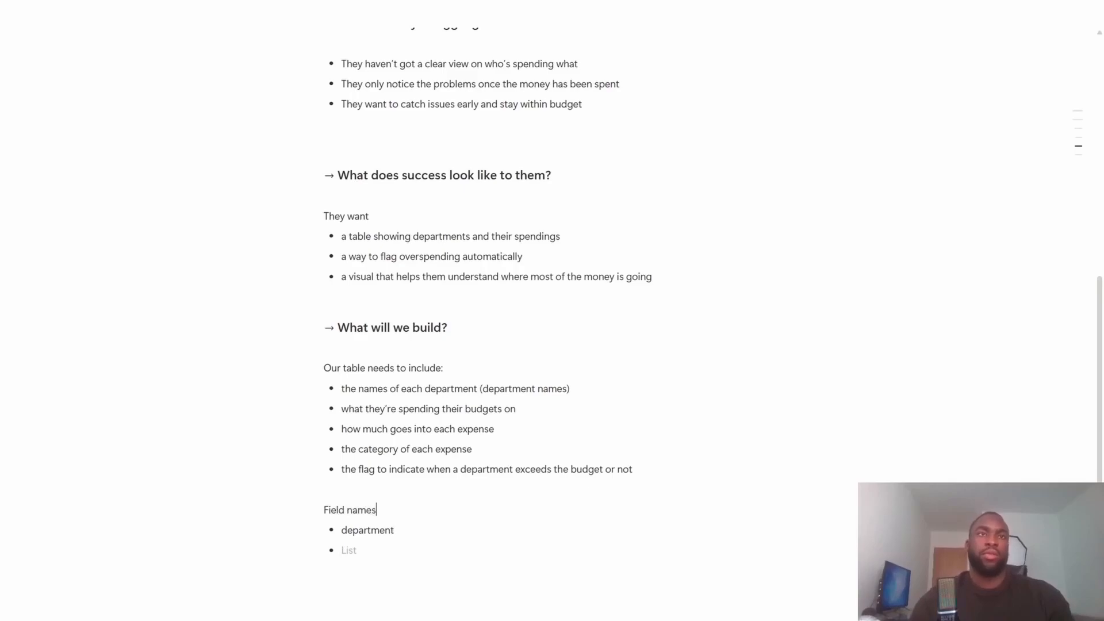
{"action": "left_click", "coordinate": [348, 550]}
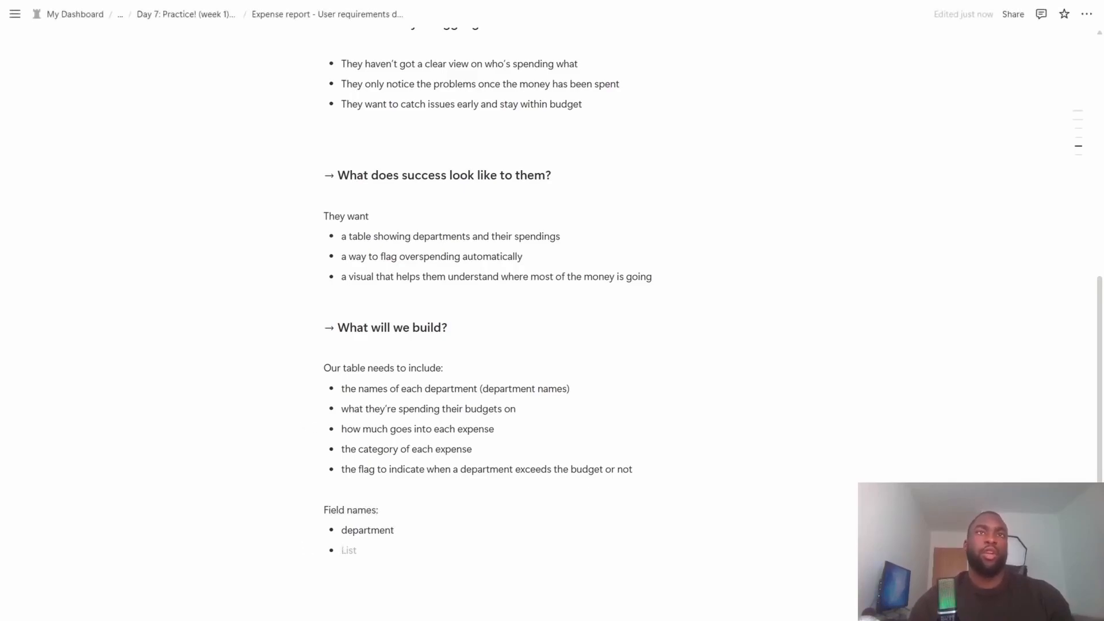
{"action": "left_click_drag", "start_coordinate": [519, 409], "coordinate": [340, 409]}
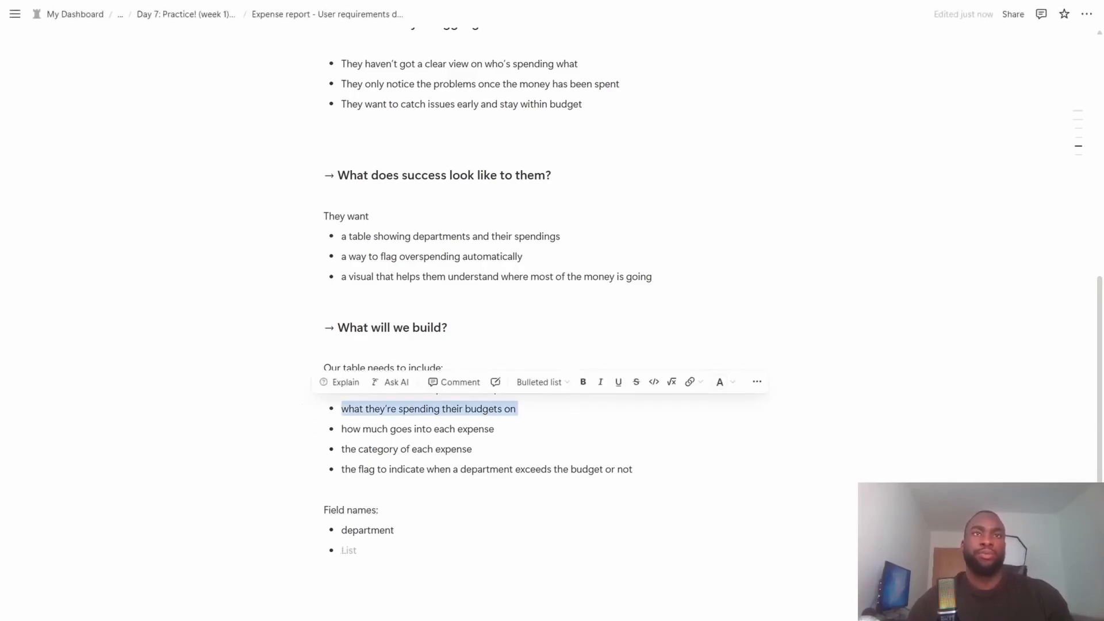
{"action": "left_click_drag", "start_coordinate": [496, 429], "coordinate": [342, 429]}
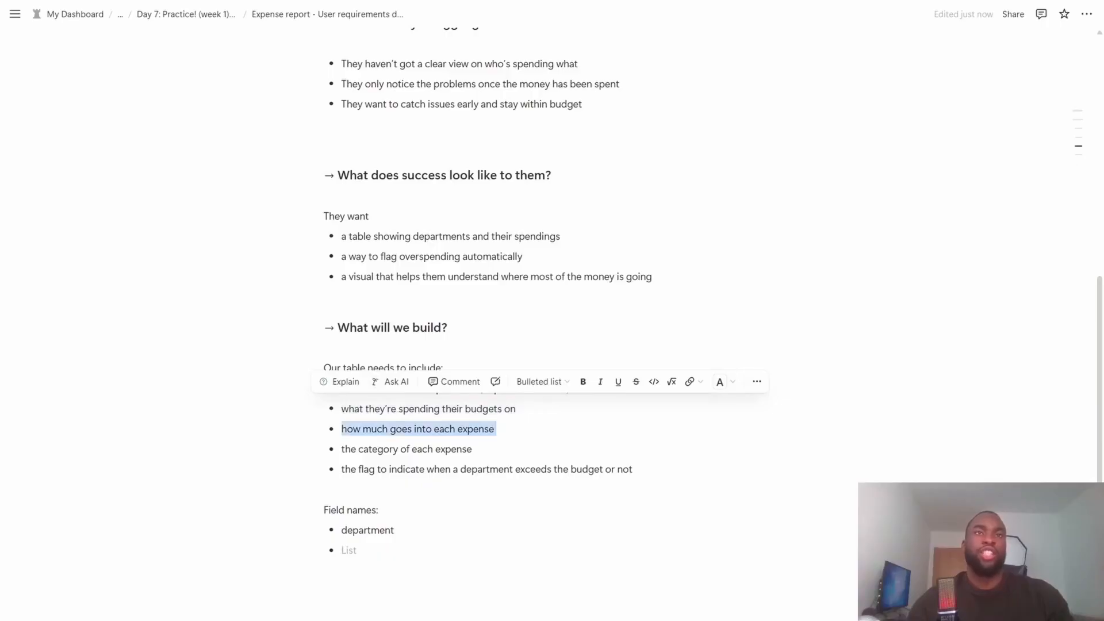
{"action": "left_click", "coordinate": [472, 450]}
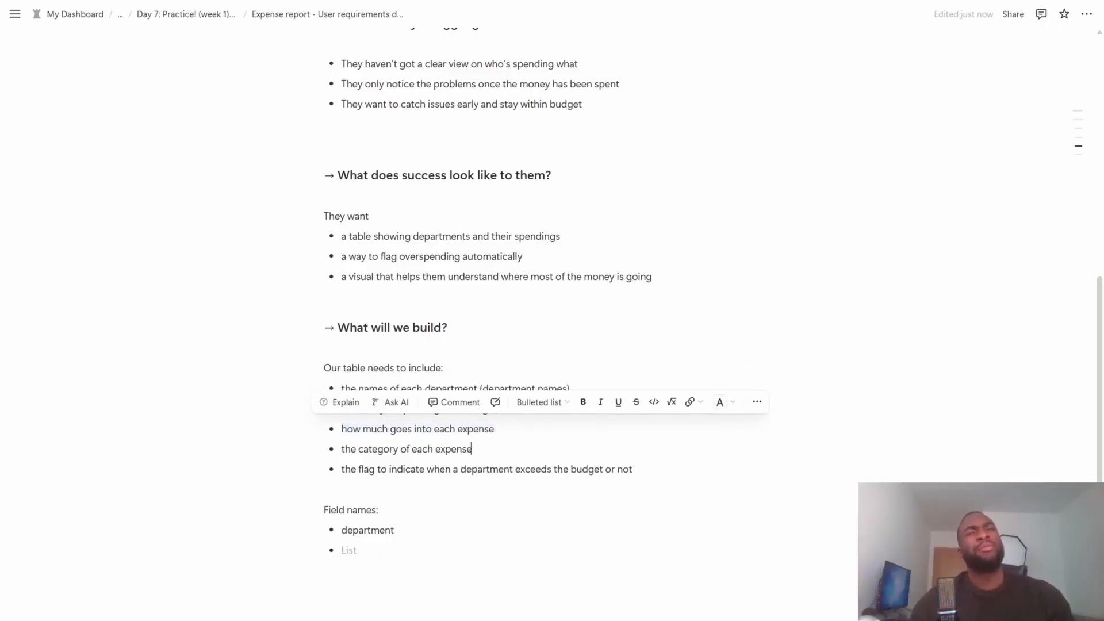
- Insert the bullet "the budget amount (budget $)" directly below the department names bullet in the table requirements
{"action": "left_click", "coordinate": [517, 409]}
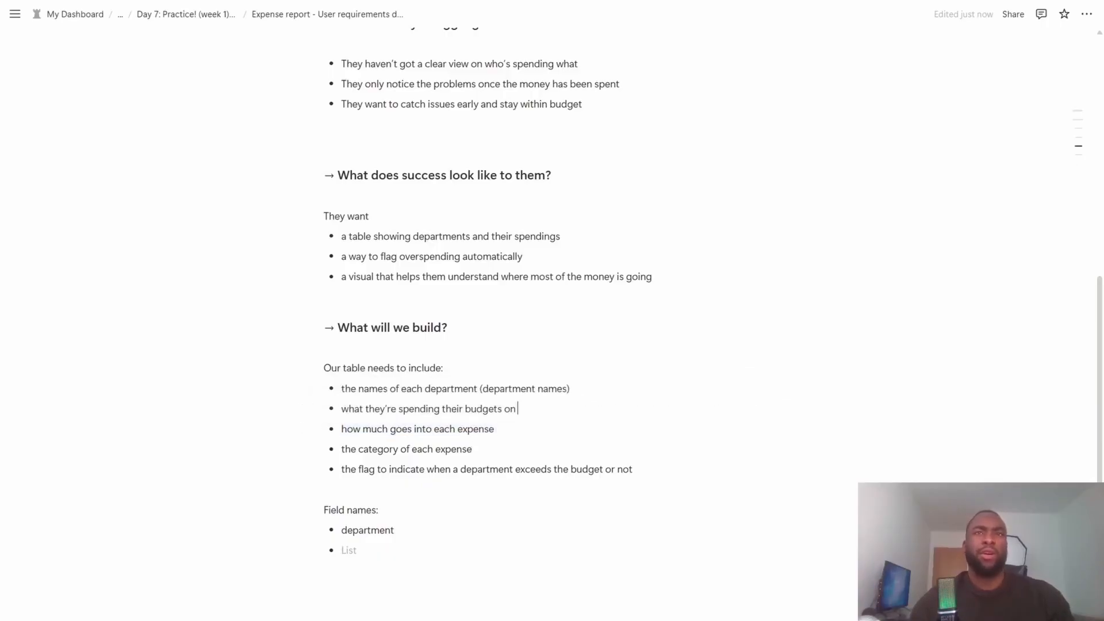
{"action": "left_click", "coordinate": [570, 389]}
{"action": "key", "text": "Return"}
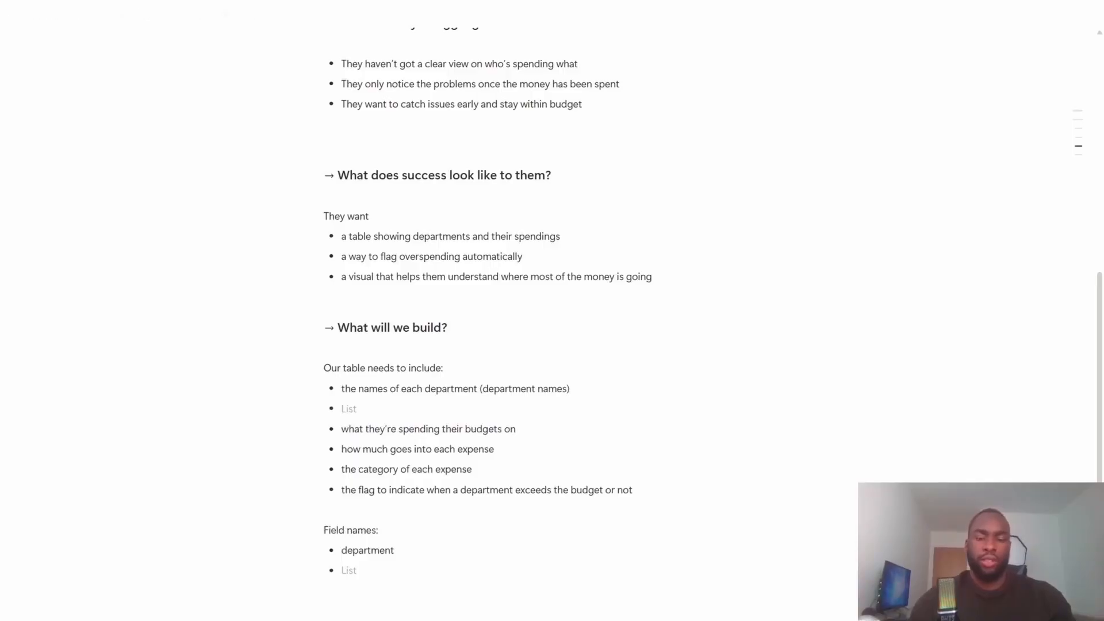
{"action": "type", "text": "the "}
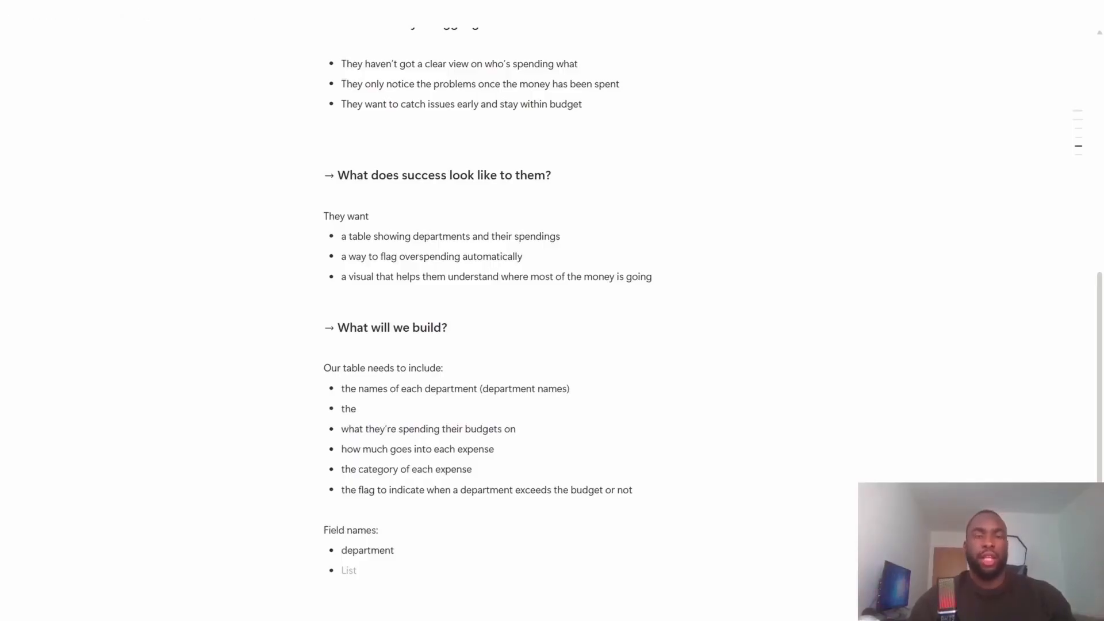
{"action": "type", "text": "budg"}
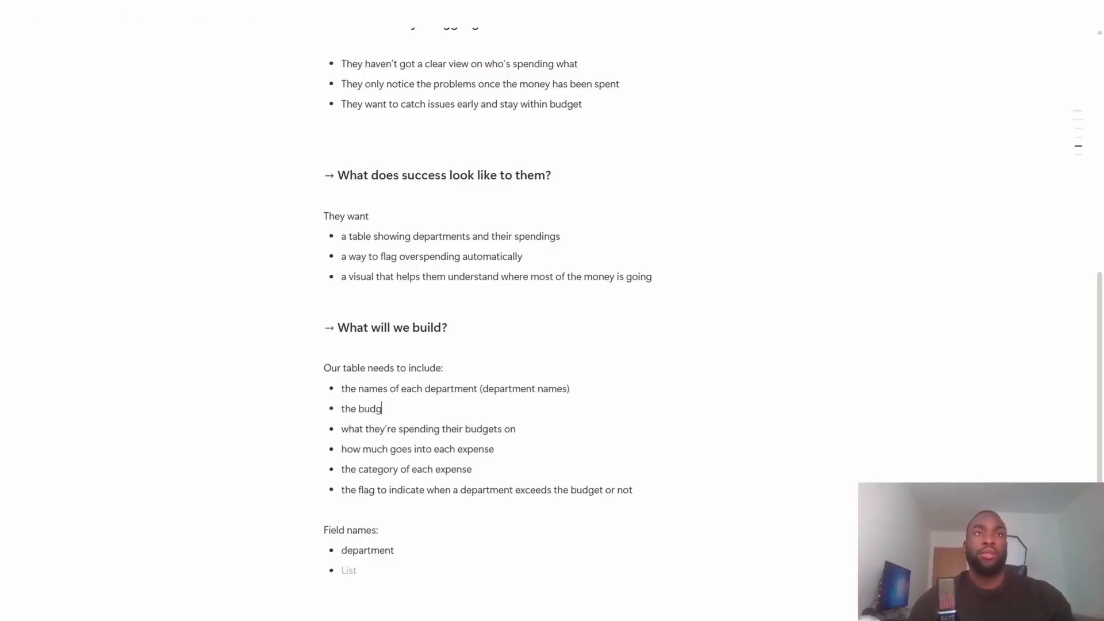
{"action": "type", "text": "et amou"}
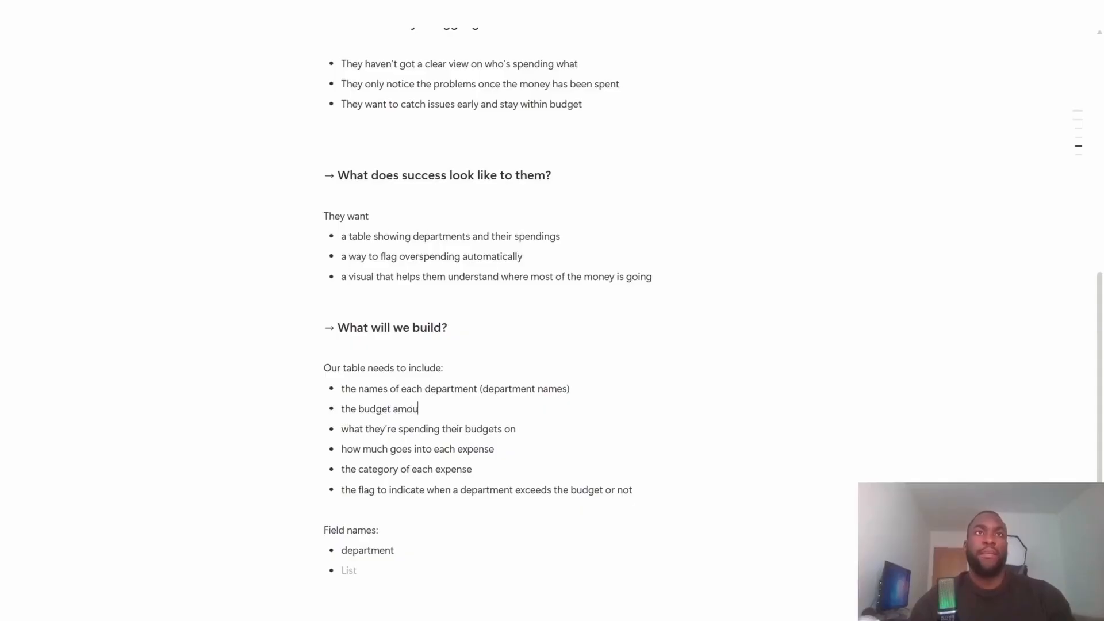
{"action": "type", "text": "nt (budget "}
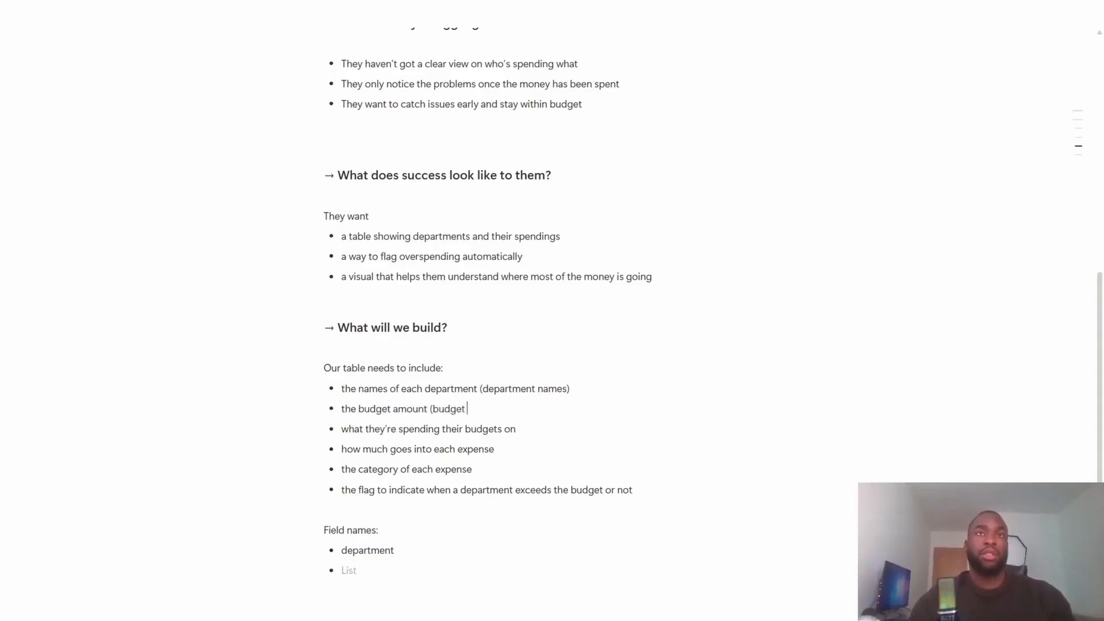
{"action": "type", "text": "$)"}
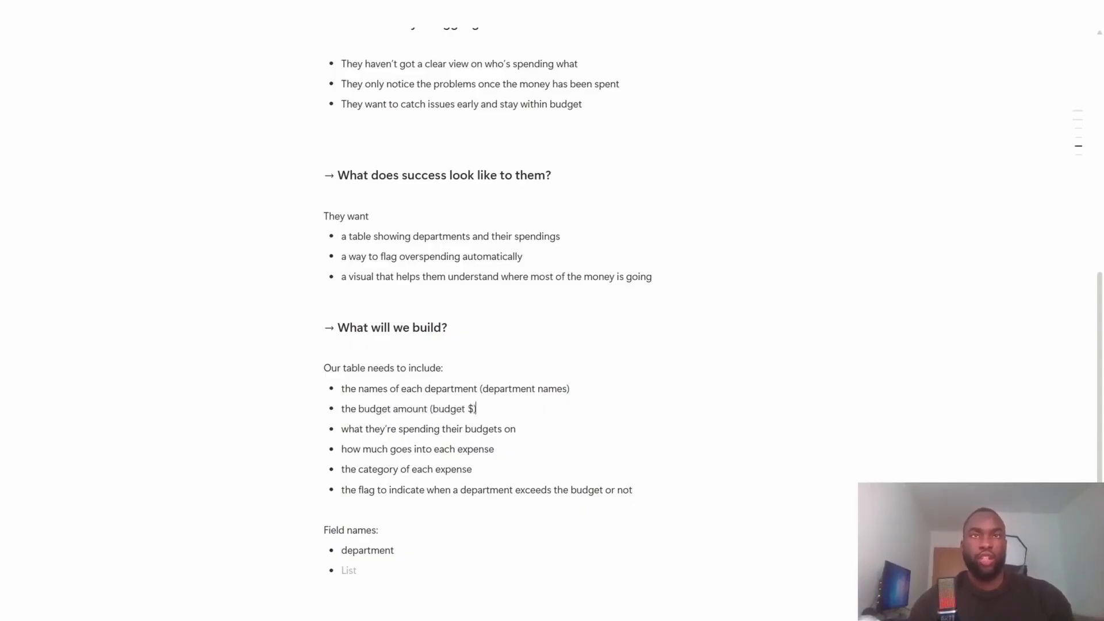
- Append "(expense $)" to the bullet "what they're spending their budgets on"
{"action": "key", "text": "Down"}
{"action": "key", "text": "Right"}
{"action": "key", "text": "Left"}
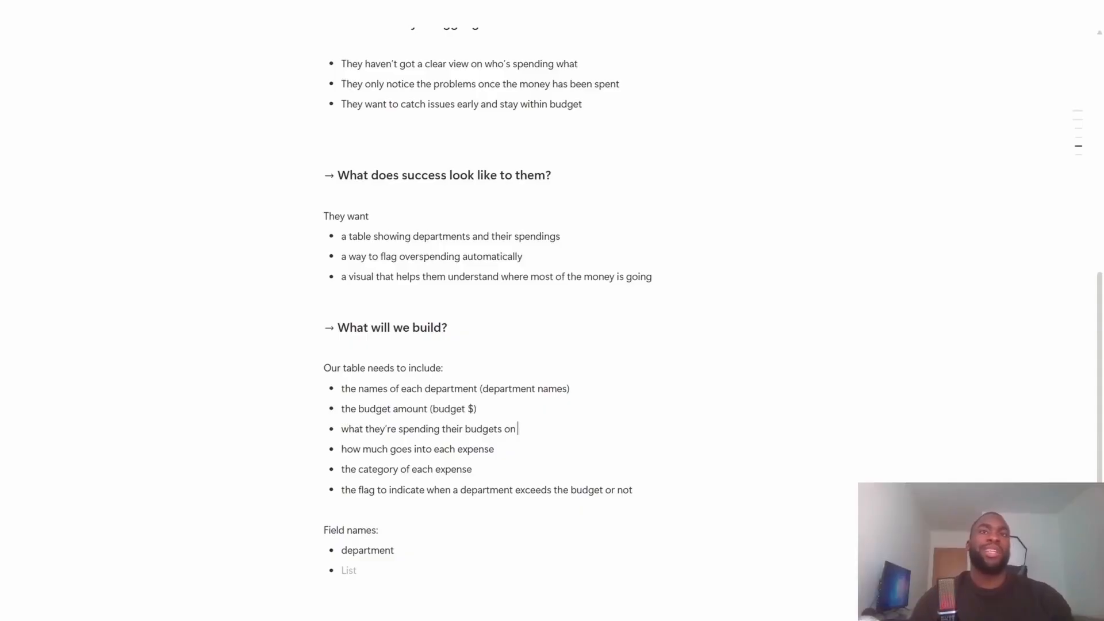
{"action": "type", "text": "("}
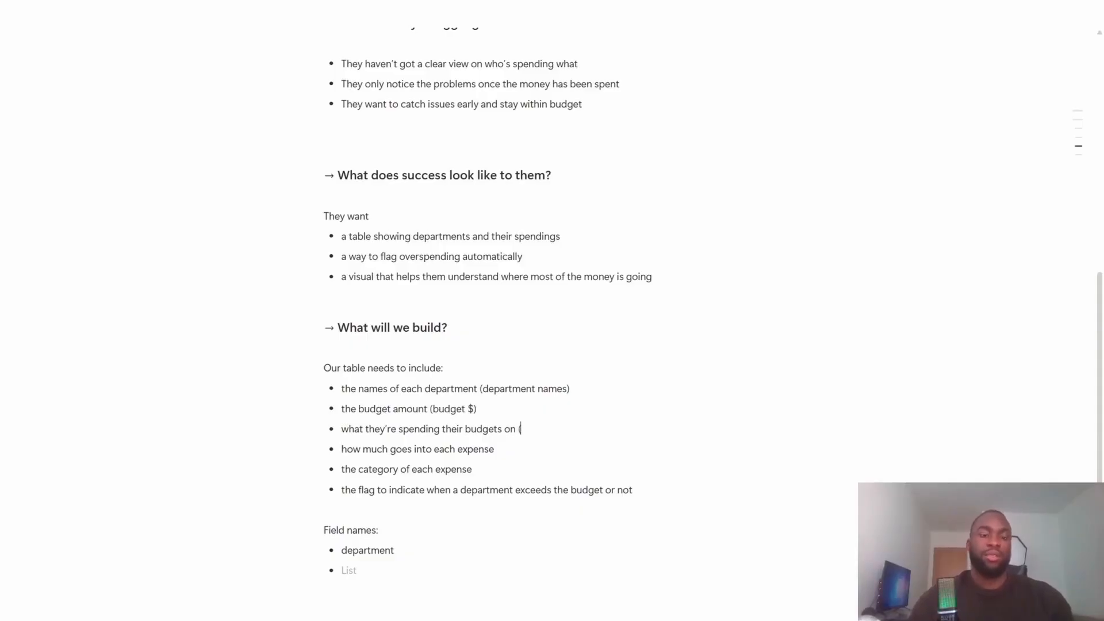
{"action": "type", "text": "expense "}
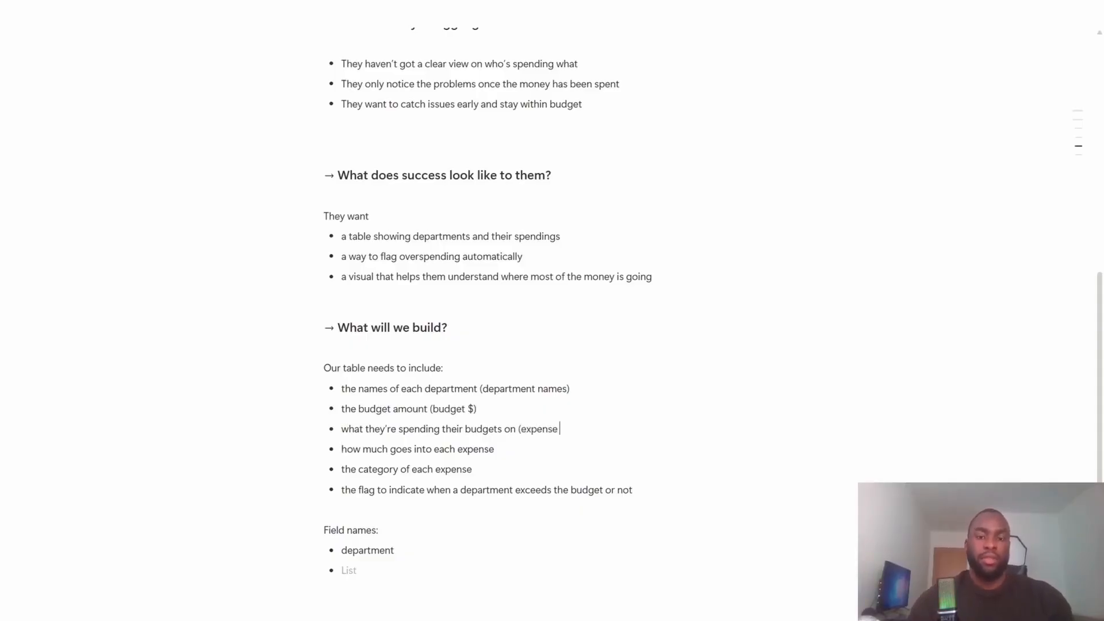
{"action": "type", "text": "$)"}
- Delete the text and bullet marker of the "how much goes into each expense" item
{"action": "key", "text": "Down"}
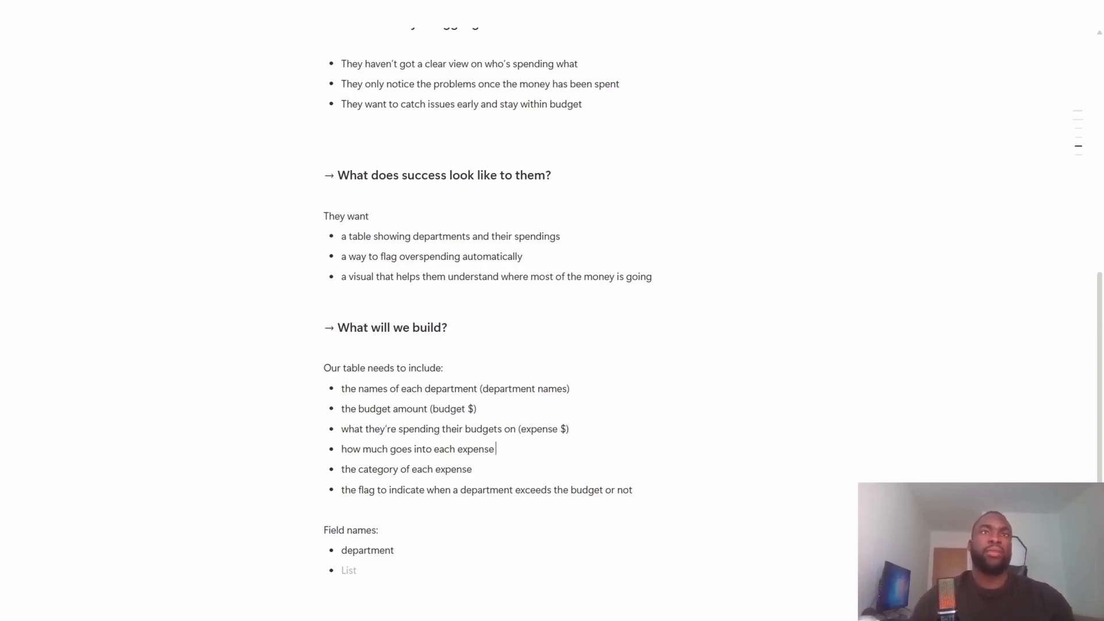
{"action": "key", "text": "ctrl+shift+Left"}
{"action": "key", "text": "ctrl+shift+Left"}
{"action": "key", "text": "ctrl+shift+Left"}
{"action": "key", "text": "ctrl+shift+Left"}
{"action": "key", "text": "ctrl+shift+Left"}
{"action": "key", "text": "ctrl+shift+Left"}
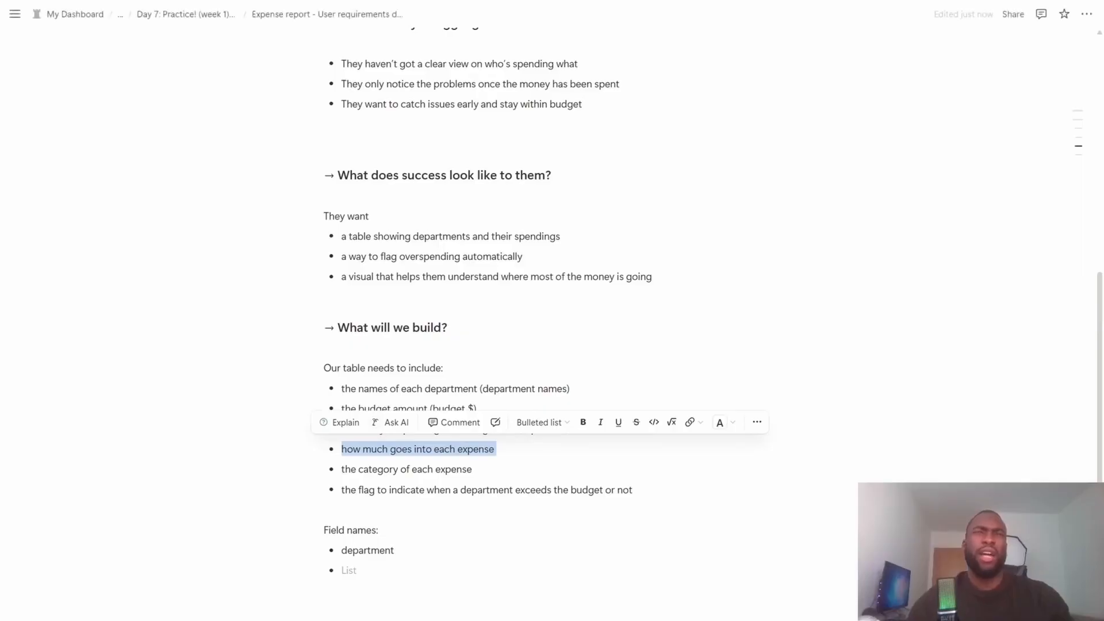
{"action": "key", "text": "Right"}
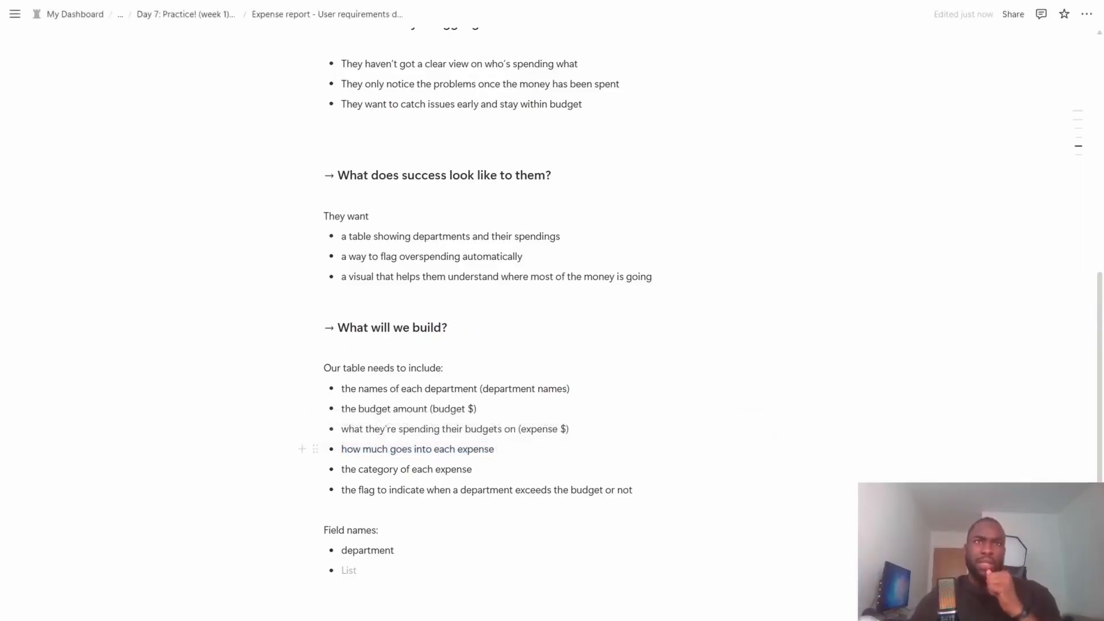
{"action": "left_click_drag", "start_coordinate": [496, 449], "coordinate": [354, 447]}
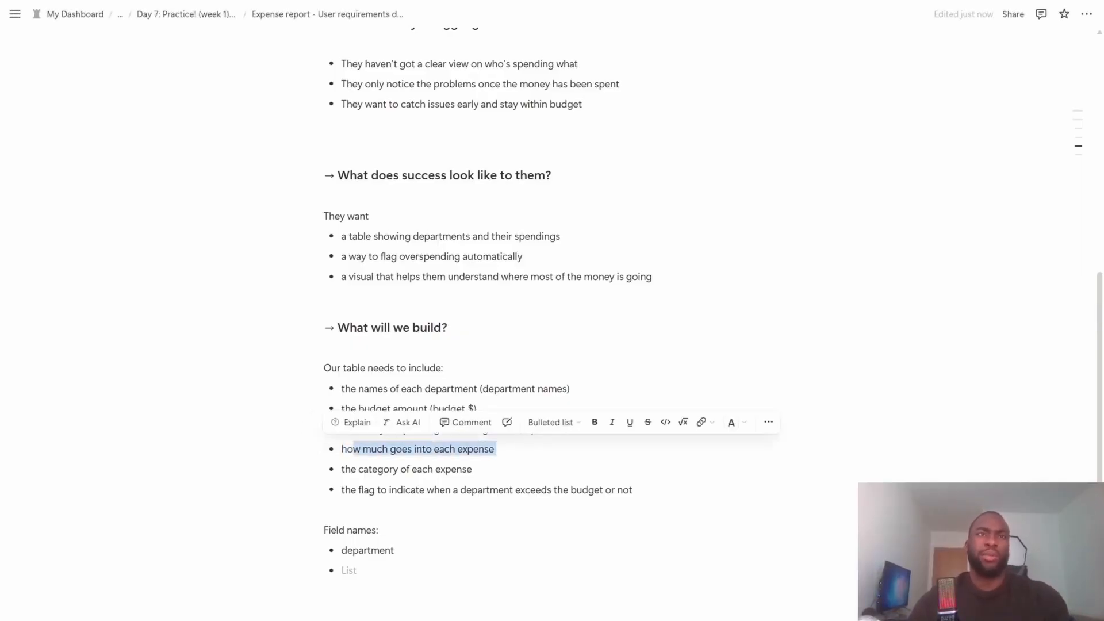
{"action": "left_click", "coordinate": [396, 449]}
{"action": "key", "text": "ctrl+shift+Left"}
{"action": "key", "text": "ctrl+shift+Left"}
{"action": "key", "text": "ctrl+shift+Left"}
{"action": "key", "text": "ctrl+shift+Left"}
{"action": "key", "text": "ctrl+shift+Left"}
{"action": "key", "text": "ctrl+shift+Left"}
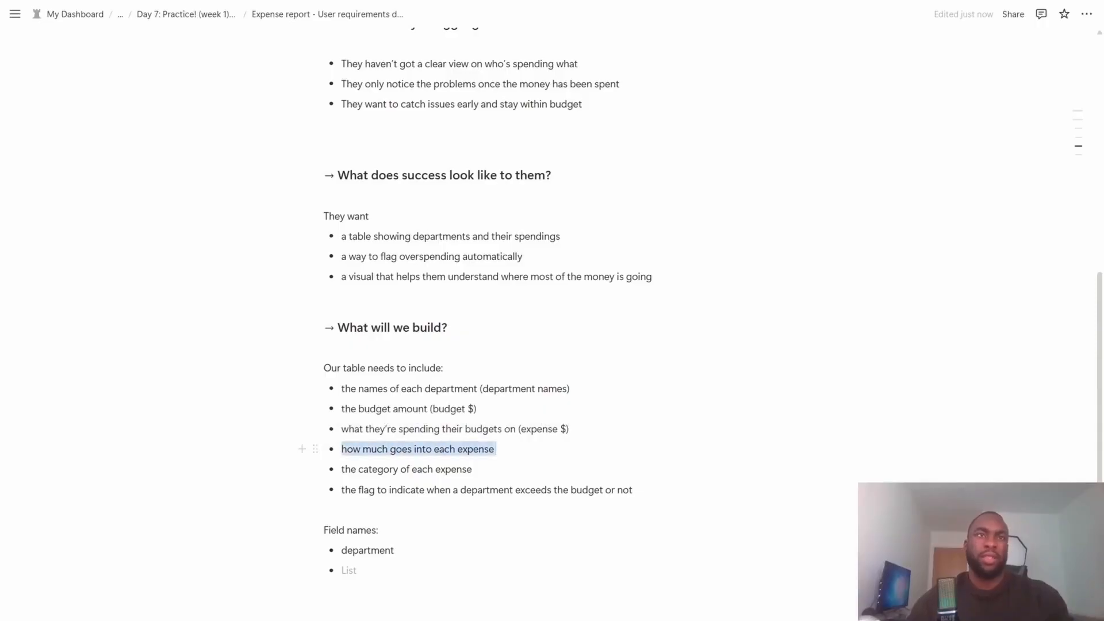
{"action": "key", "text": "BackSpace"}
{"action": "key", "text": "BackSpace"}
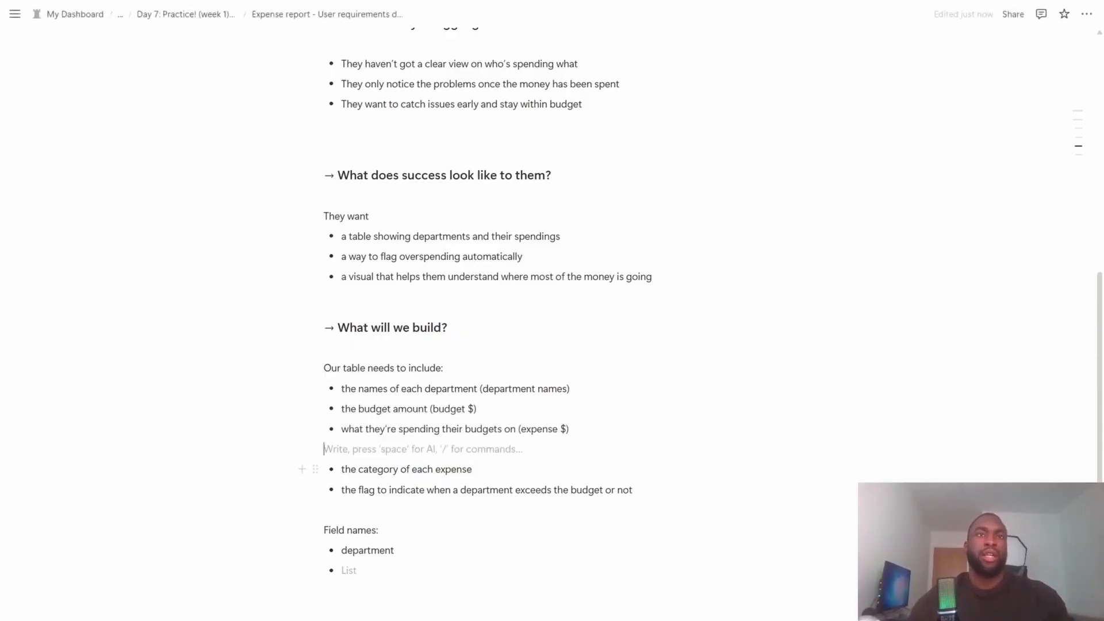
- Append "(category)" to the bullet "the category of each expense"
{"action": "left_click", "coordinate": [472, 470]}
{"action": "type", "text": "("}
{"action": "type", "text": "category"}
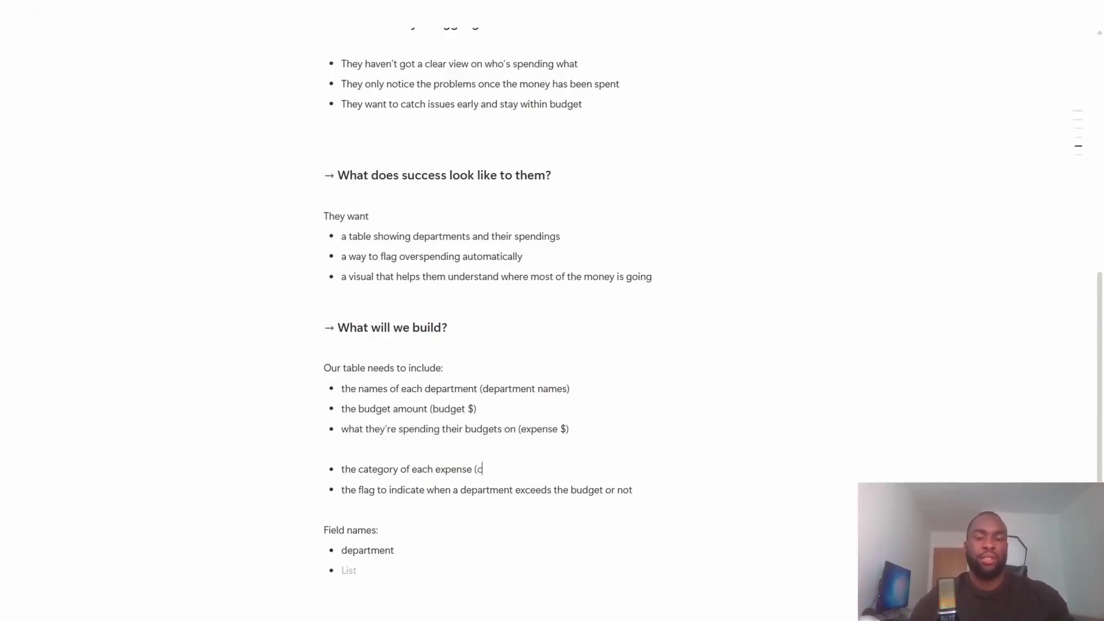
{"action": "key", "text": "BackSpace"}
{"action": "key", "text": "BackSpace"}
{"action": "key", "text": "BackSpace"}
{"action": "type", "text": "h"}
{"action": "key", "text": "BackSpace"}
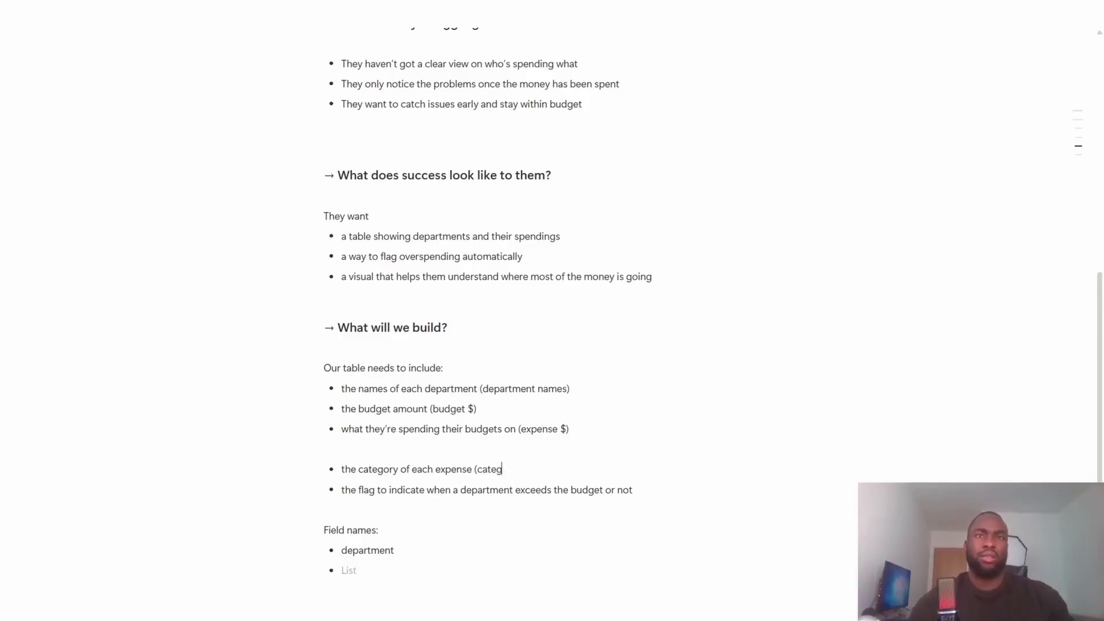
{"action": "type", "text": "ory)"}
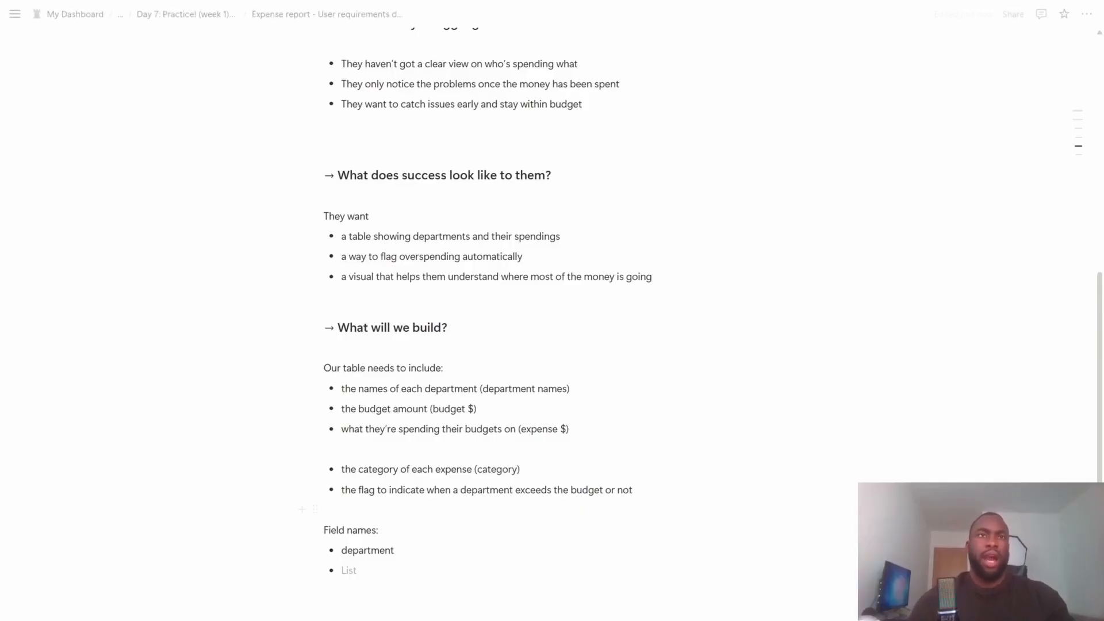
- Append "(budget status)" to the bullet about the flag for departments exceeding the budget
{"action": "left_click", "coordinate": [635, 489]}
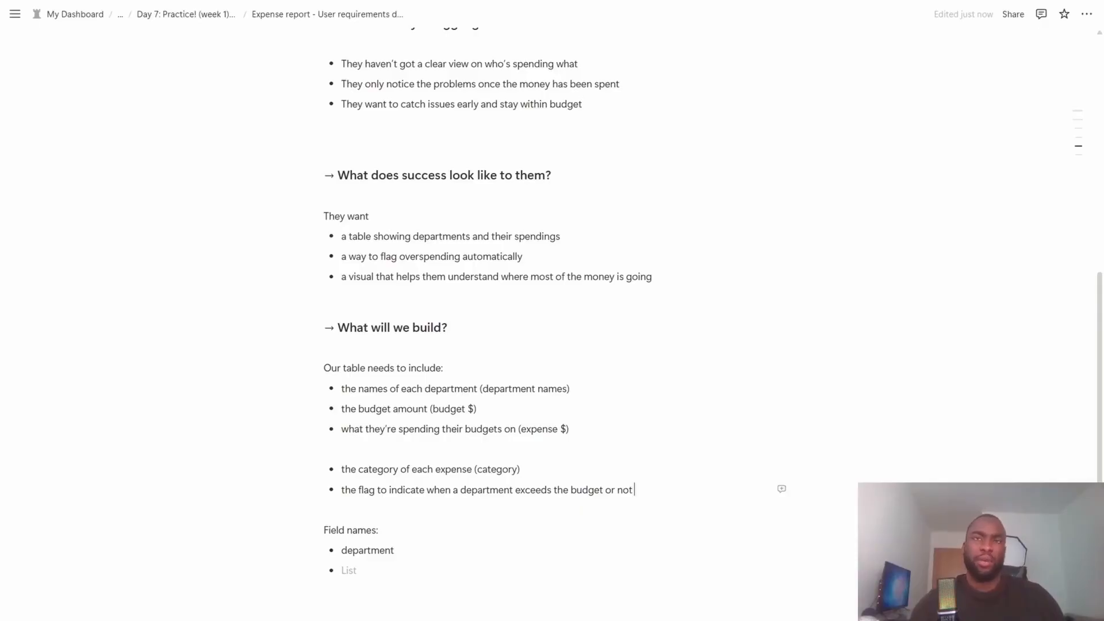
{"action": "type", "text": "(bud"}
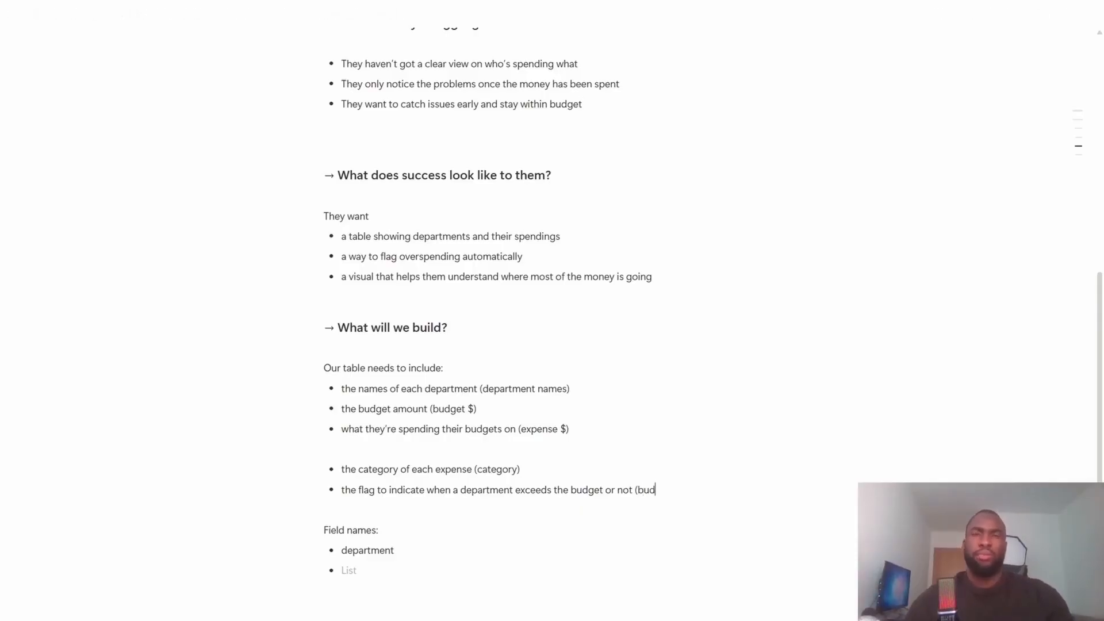
{"action": "type", "text": "get status"}
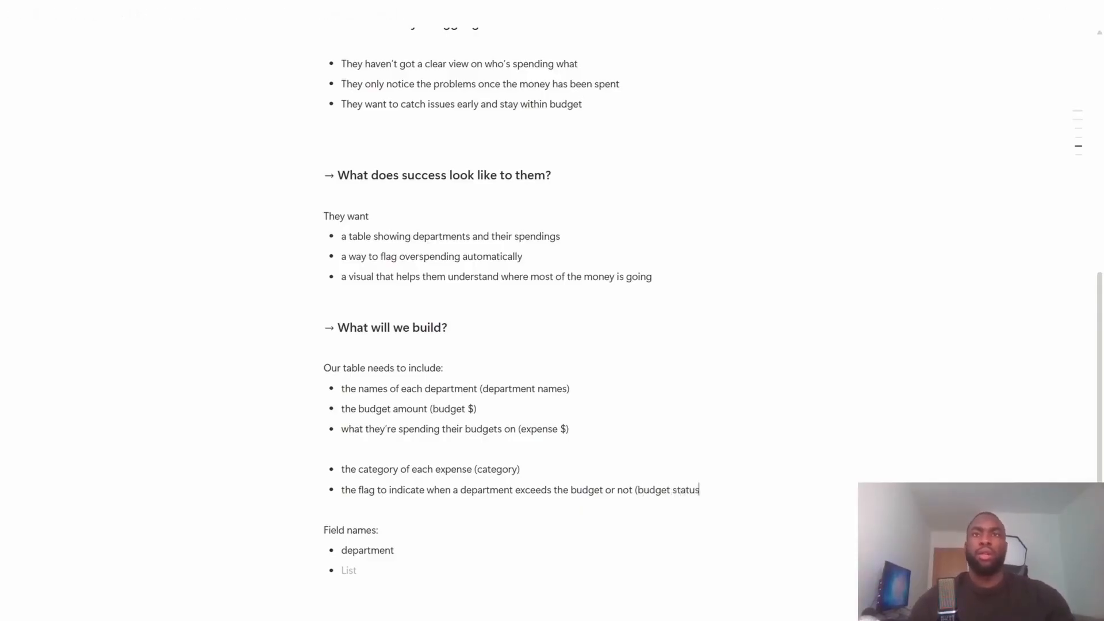
{"action": "type", "text": ")"}
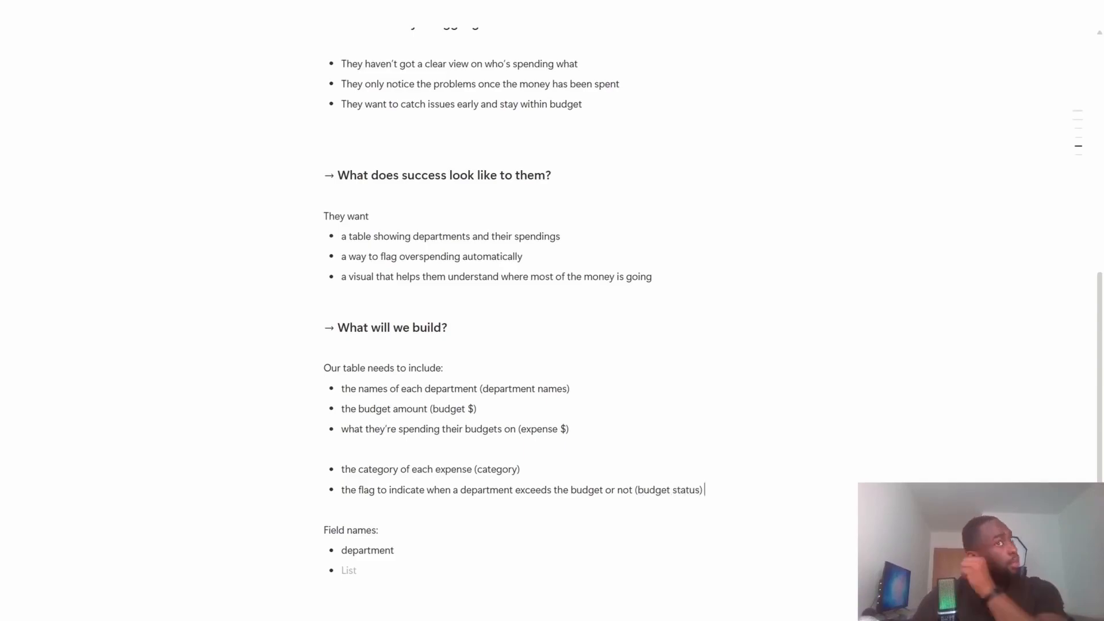
- Remove the blank line between the expense and category bullets in the table requirements
{"action": "key", "text": "Up"}
{"action": "key", "text": "Up"}
{"action": "key", "text": "Up"}
{"action": "key", "text": "Down"}
{"action": "key", "text": "BackSpace"}
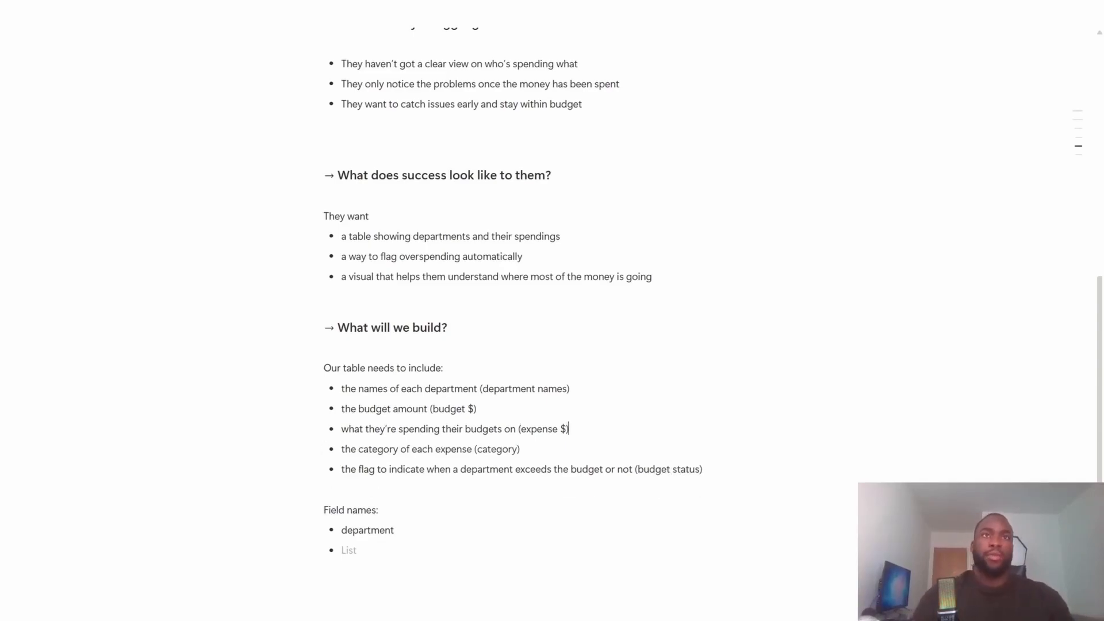
- Reorder the table requirements so the category bullet follows the department names and the expense bullet precedes the budget amount
{"action": "key", "text": "Down"}
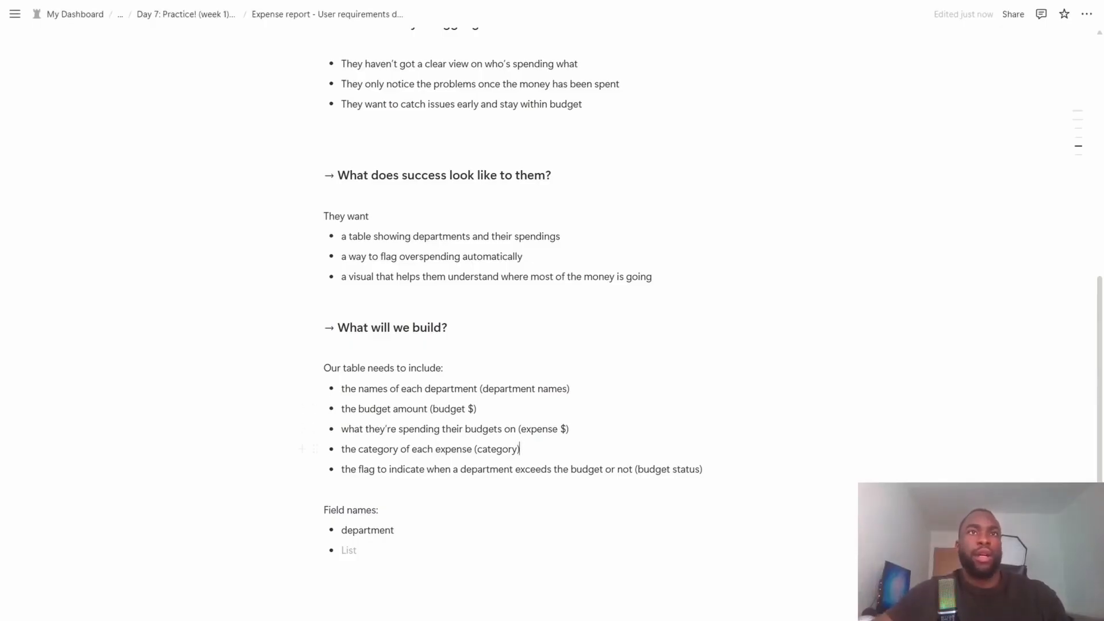
{"action": "left_click_drag", "start_coordinate": [317, 447], "coordinate": [325, 406]}
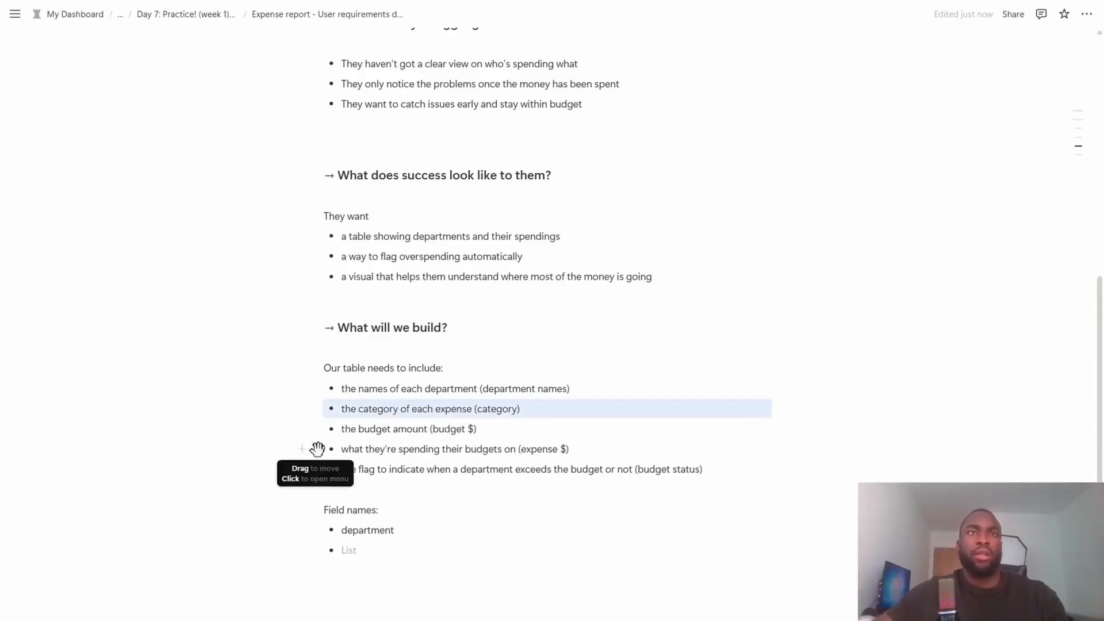
{"action": "left_click_drag", "start_coordinate": [316, 449], "coordinate": [317, 423]}
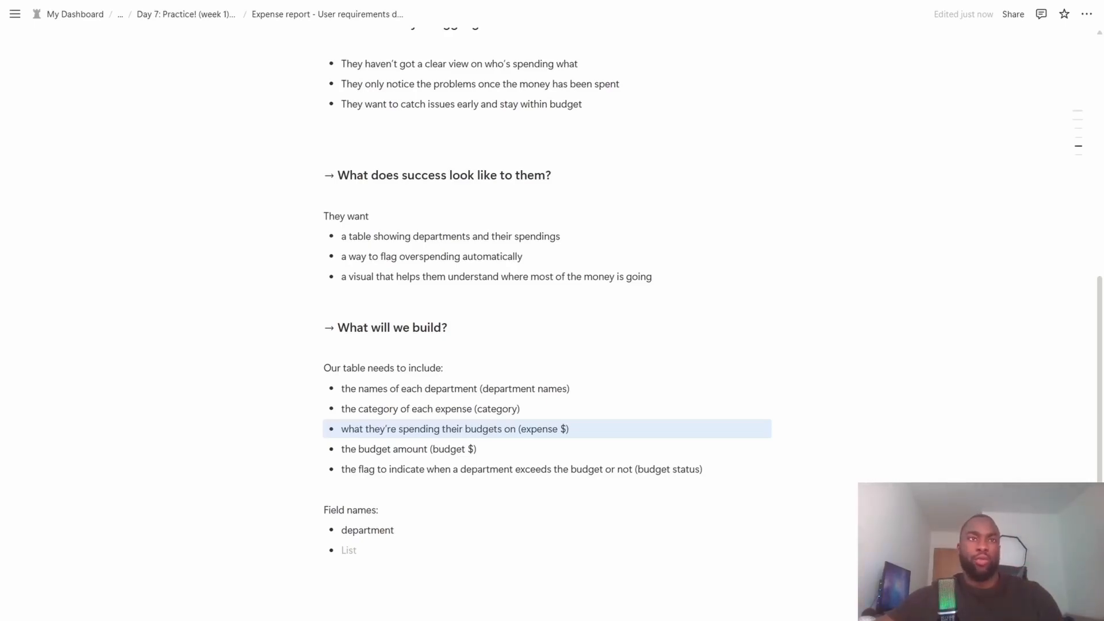
- Add "category" and "expense ($)" below "department" in the field names list
{"action": "left_click", "coordinate": [349, 551]}
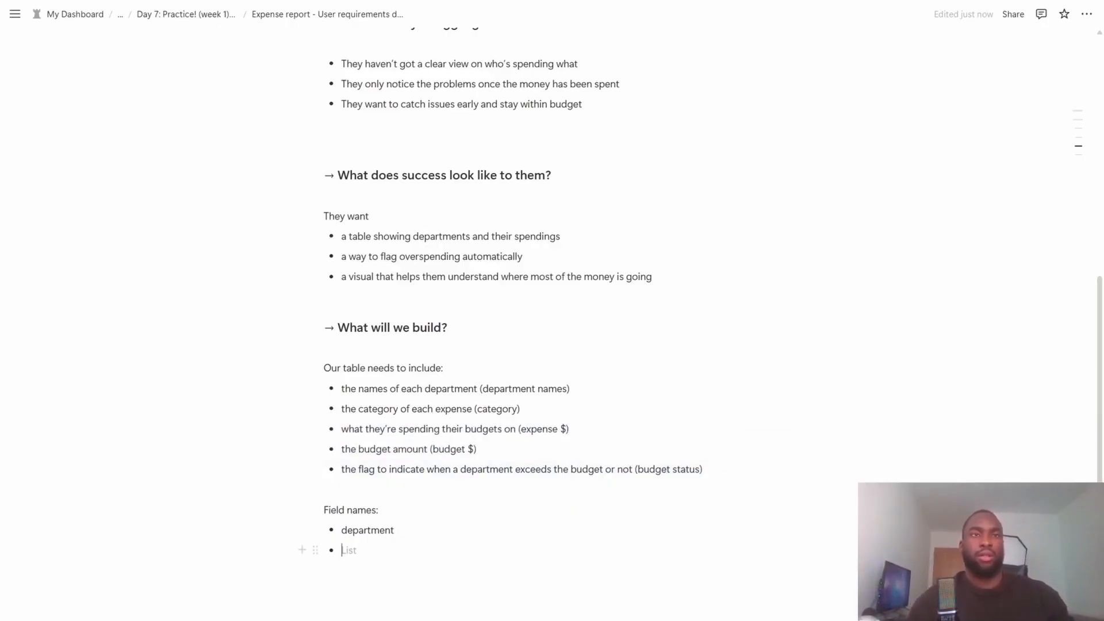
{"action": "type", "text": "categ"}
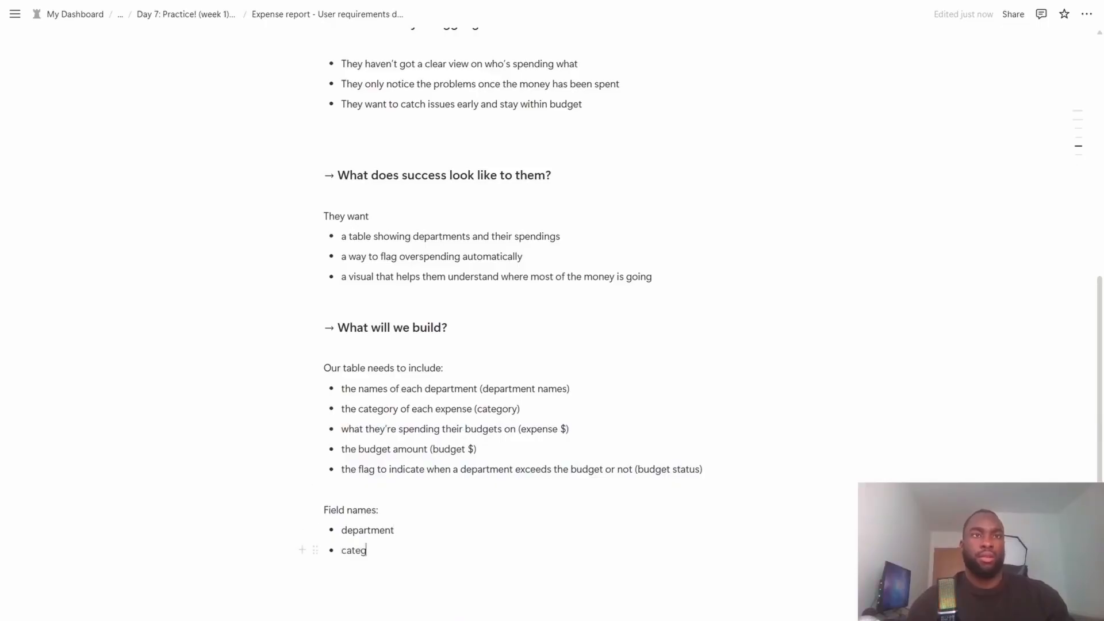
{"action": "type", "text": "ory"}
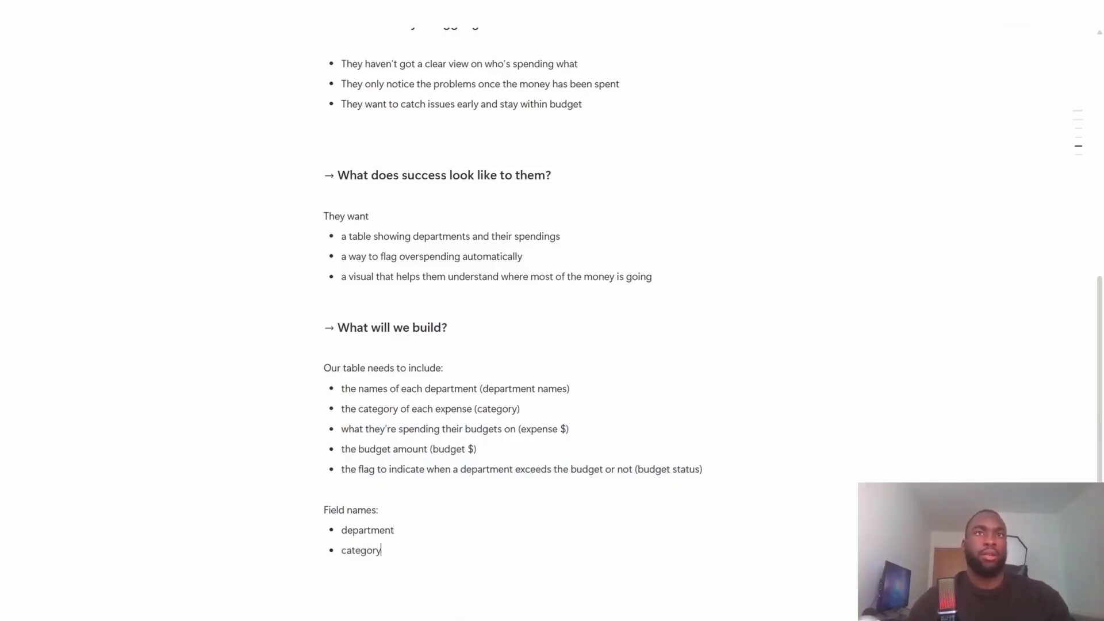
{"action": "key", "text": "Return"}
{"action": "type", "text": "expense"}
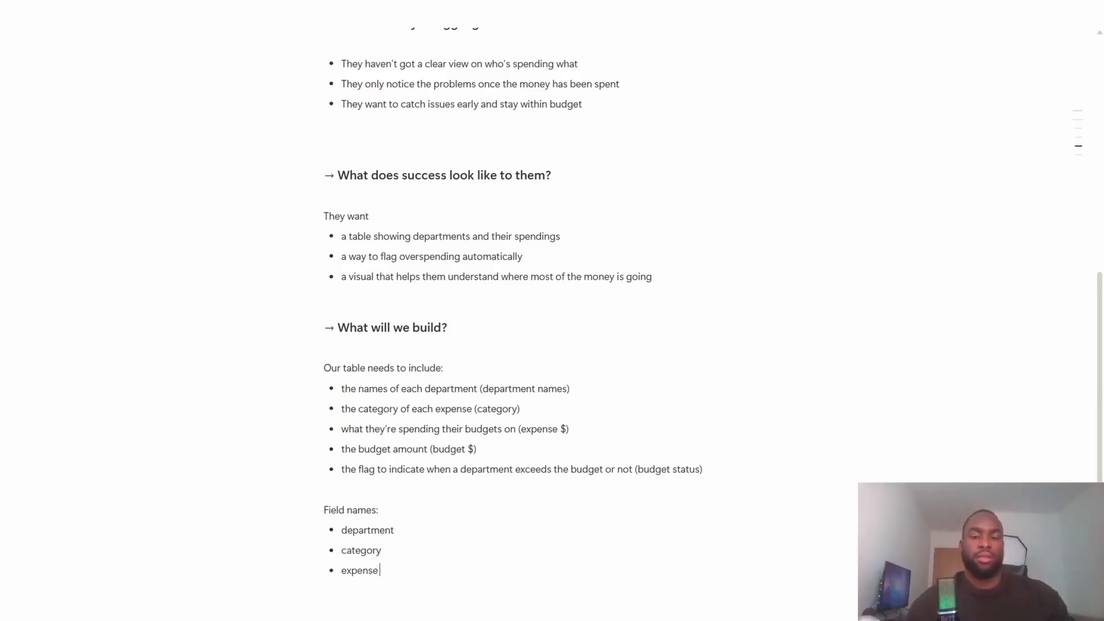
{"action": "type", "text": " ($)"}
- Add "budget ($)" and "budget status" as the last items of the field names list
{"action": "key", "text": "Return"}
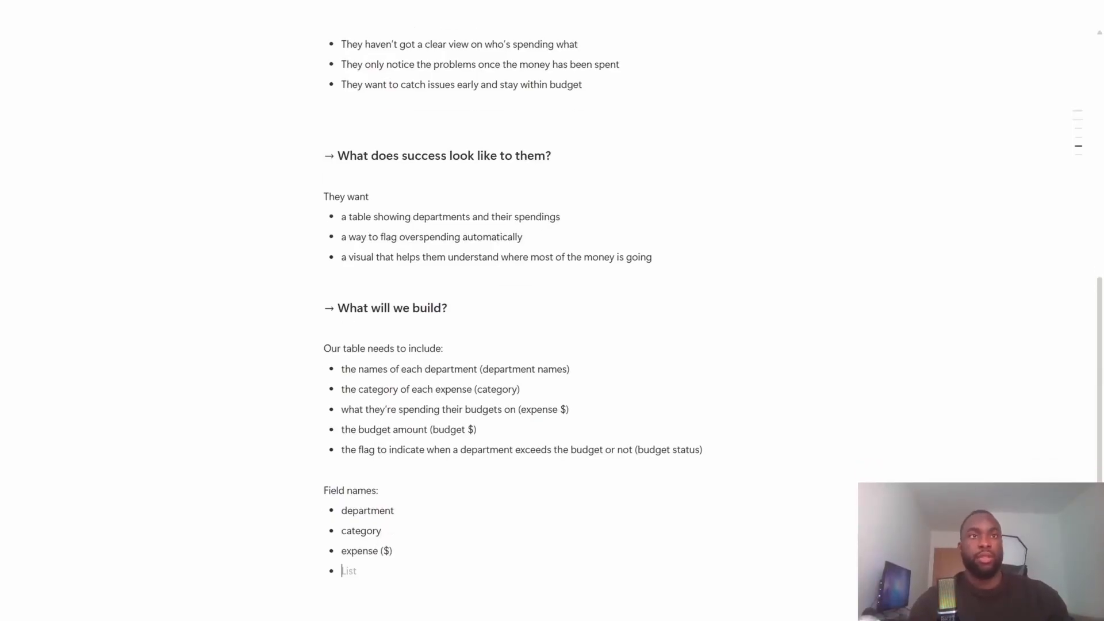
{"action": "type", "text": "budget ($)"}
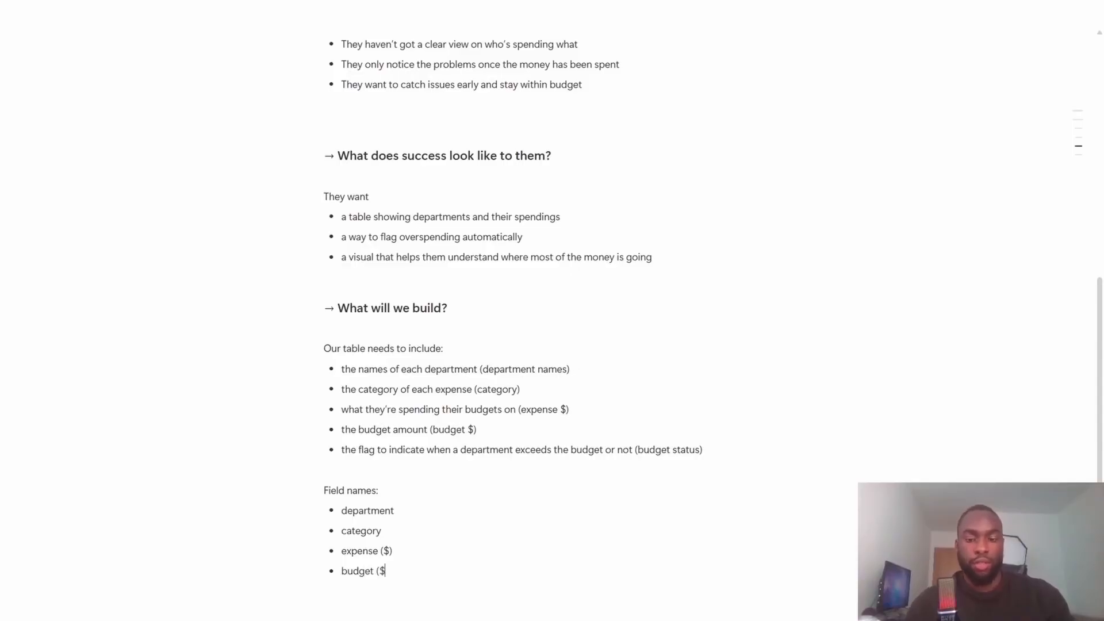
{"action": "key", "text": "Return"}
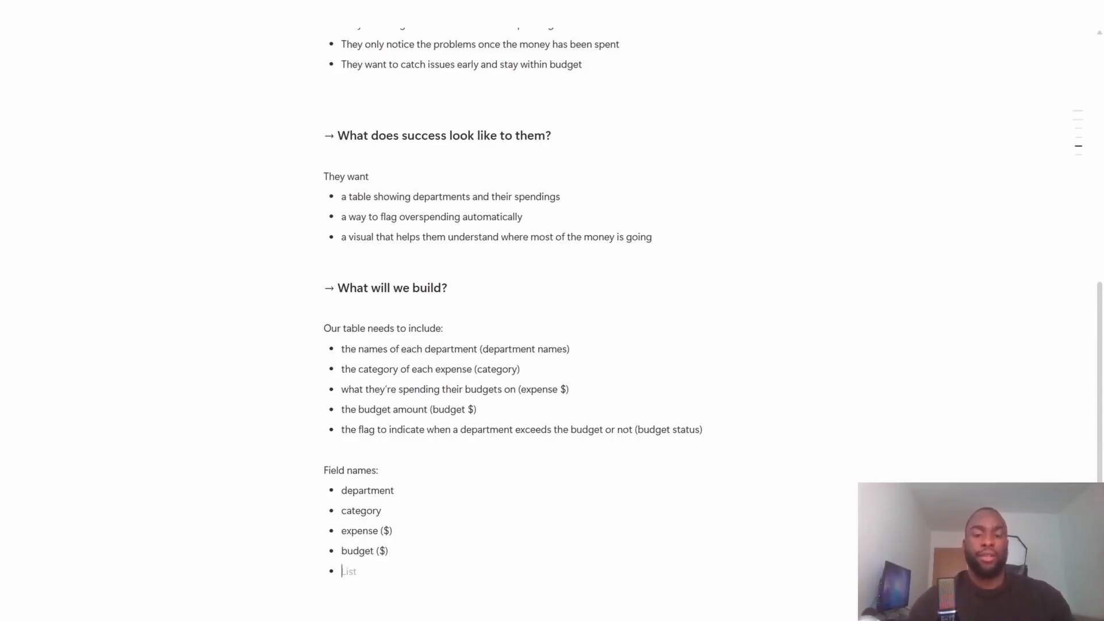
{"action": "type", "text": "budget status"}
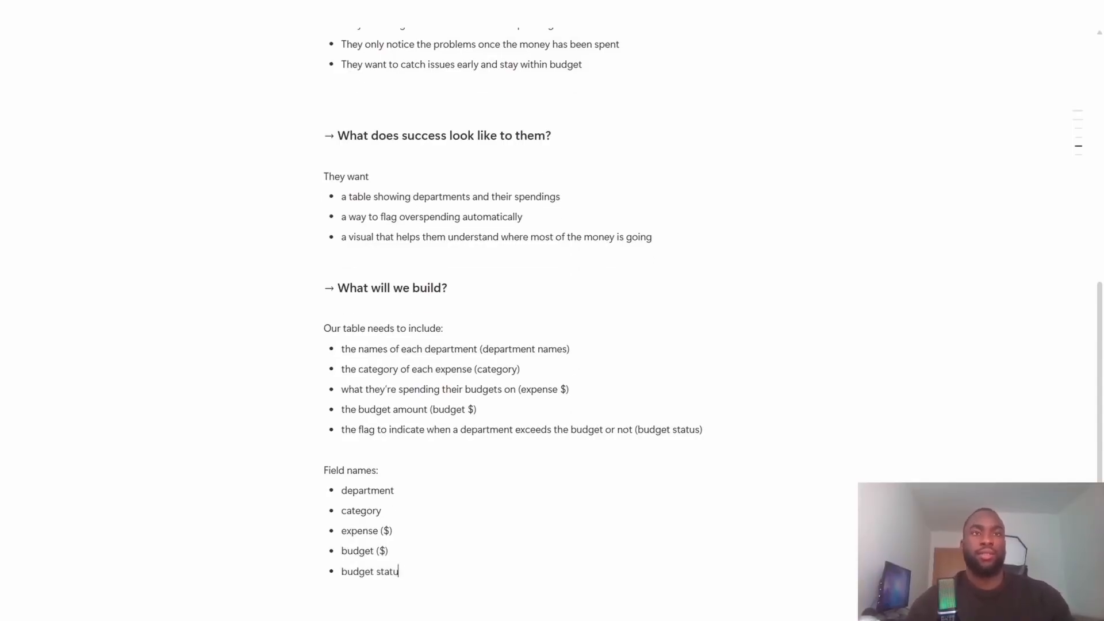
- Insert a simple table below the field names list and extend it to five columns
{"action": "key", "text": "Return"}
{"action": "key", "text": "Return"}
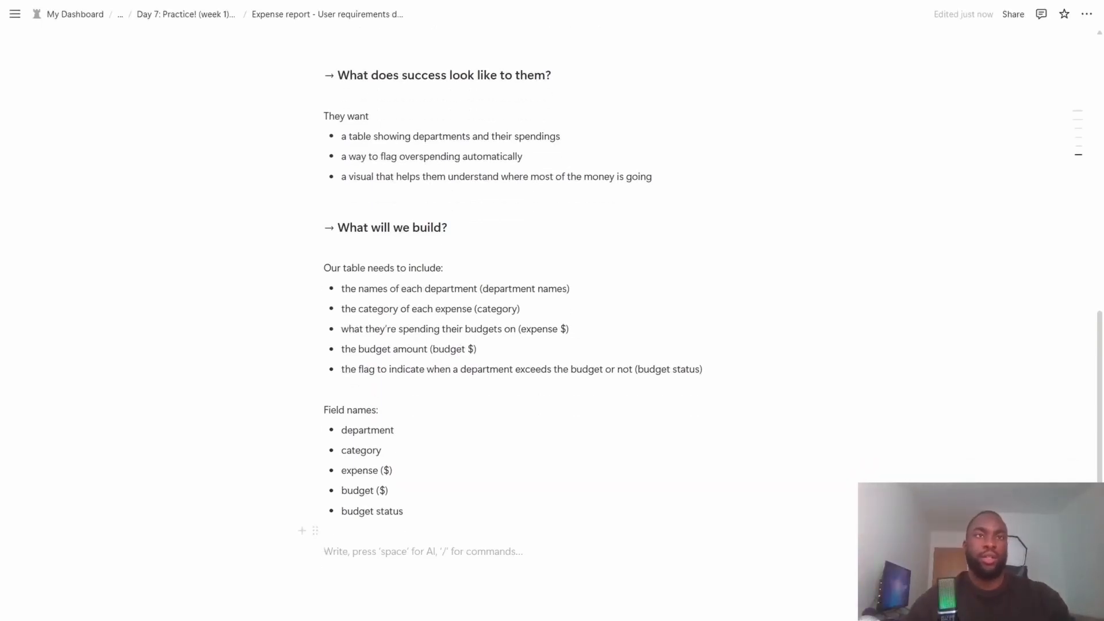
{"action": "scroll", "coordinate": [552, 310], "scroll_direction": "down", "scroll_amount": 1}
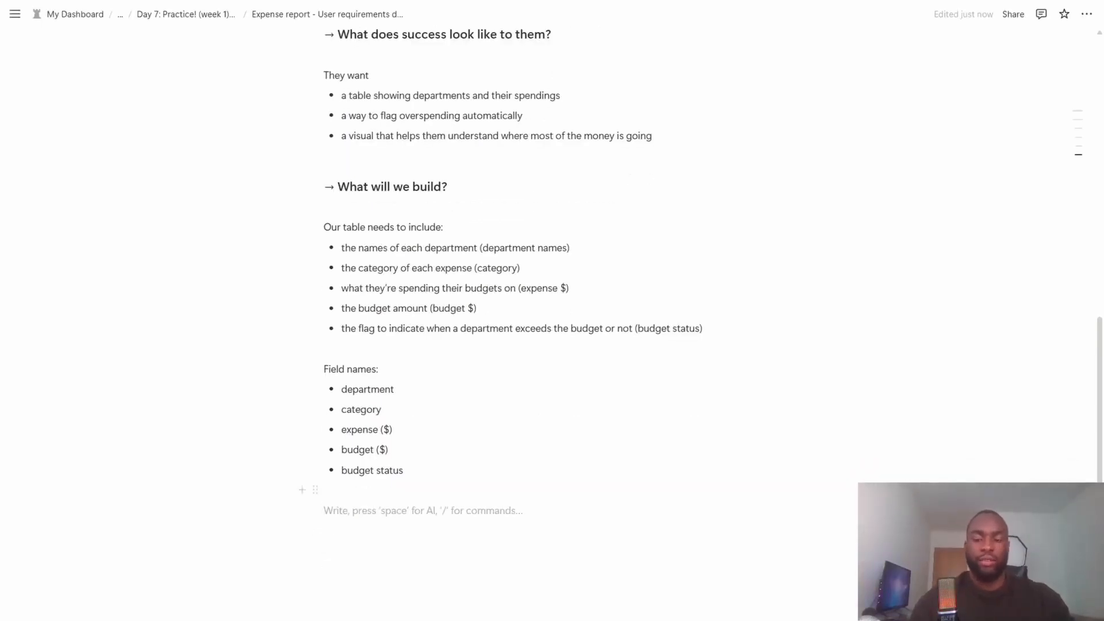
{"action": "type", "text": "/"}
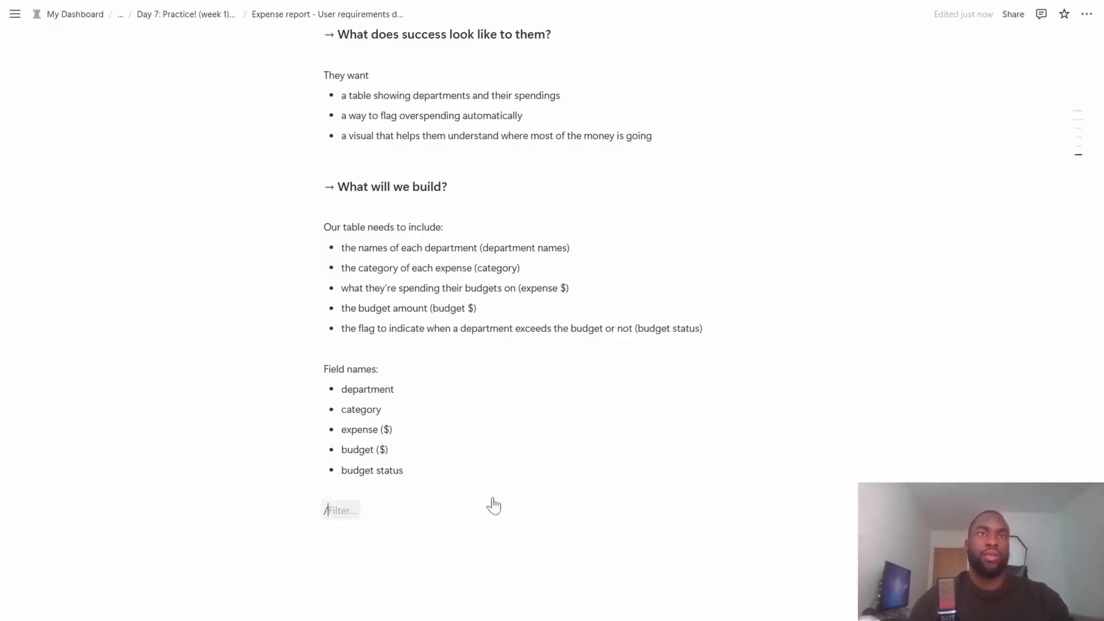
{"action": "type", "text": "tab"}
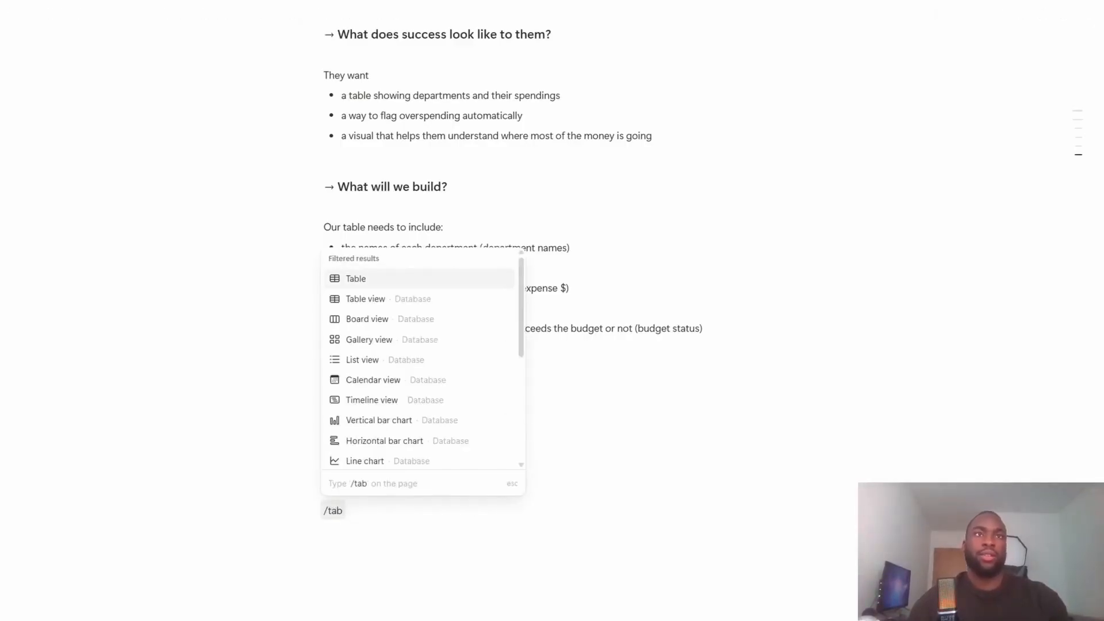
{"action": "key", "text": "Return"}
{"action": "scroll", "coordinate": [553, 230], "scroll_direction": "down", "scroll_amount": 3}
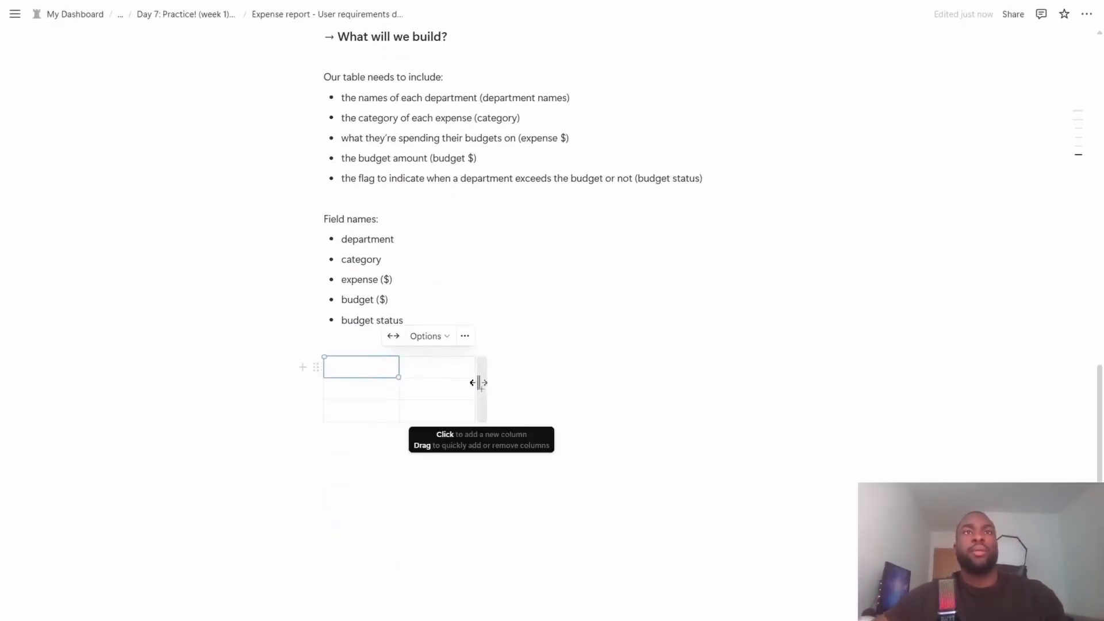
{"action": "left_click_drag", "start_coordinate": [480, 386], "coordinate": [709, 384]}
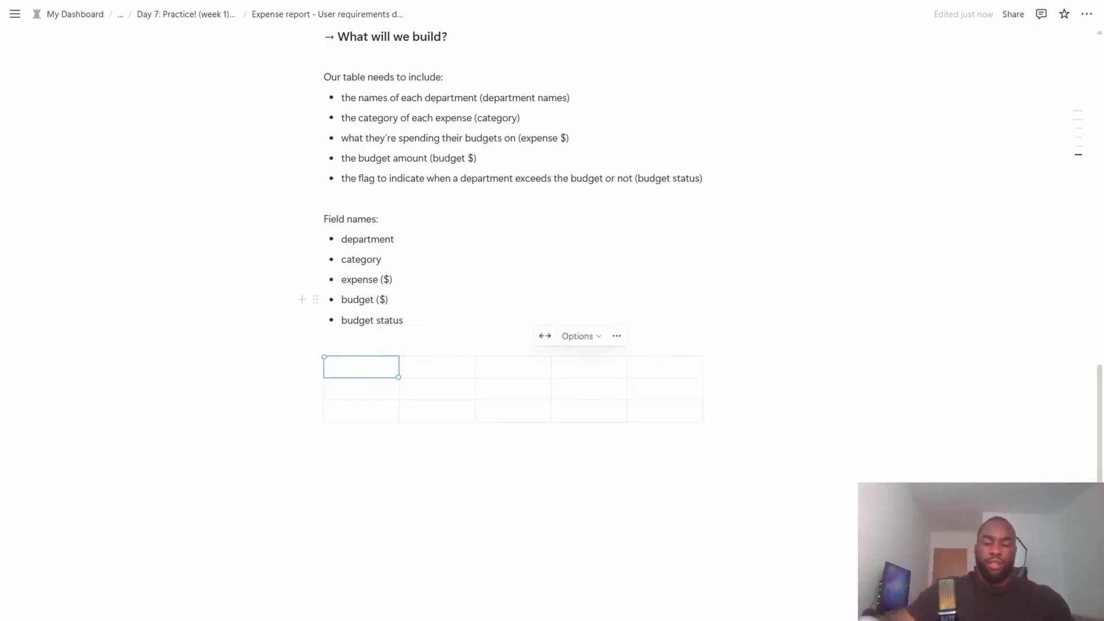
- Fill the first three header cells of the table with "Department", "Category" and "Expense ($)"
{"action": "type", "text": "Department"}
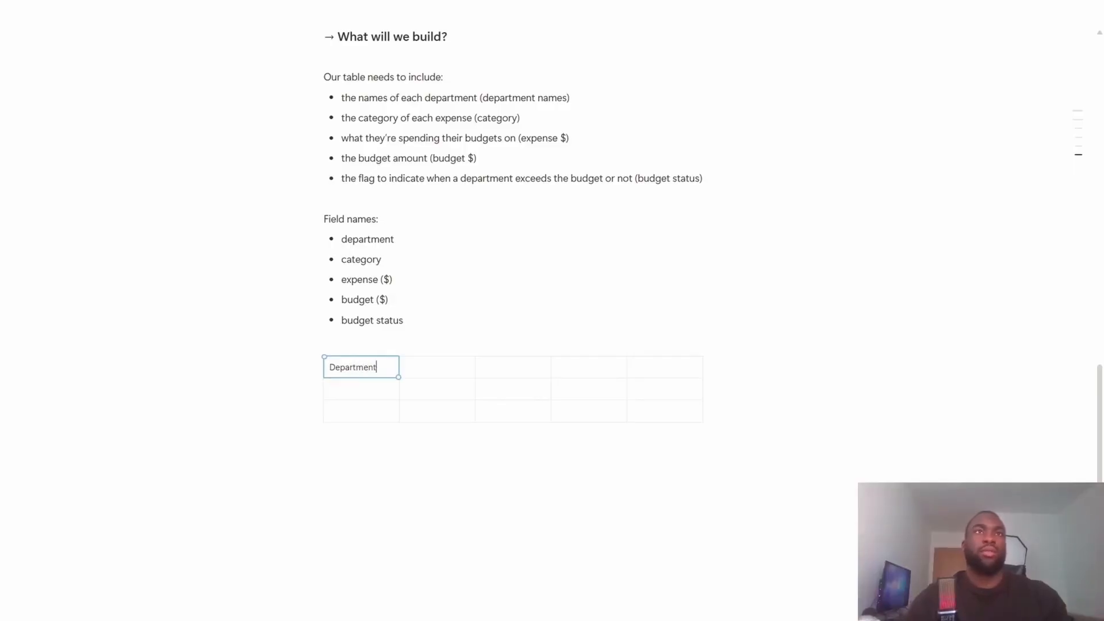
{"action": "key", "text": "Tab"}
{"action": "type", "text": "Category"}
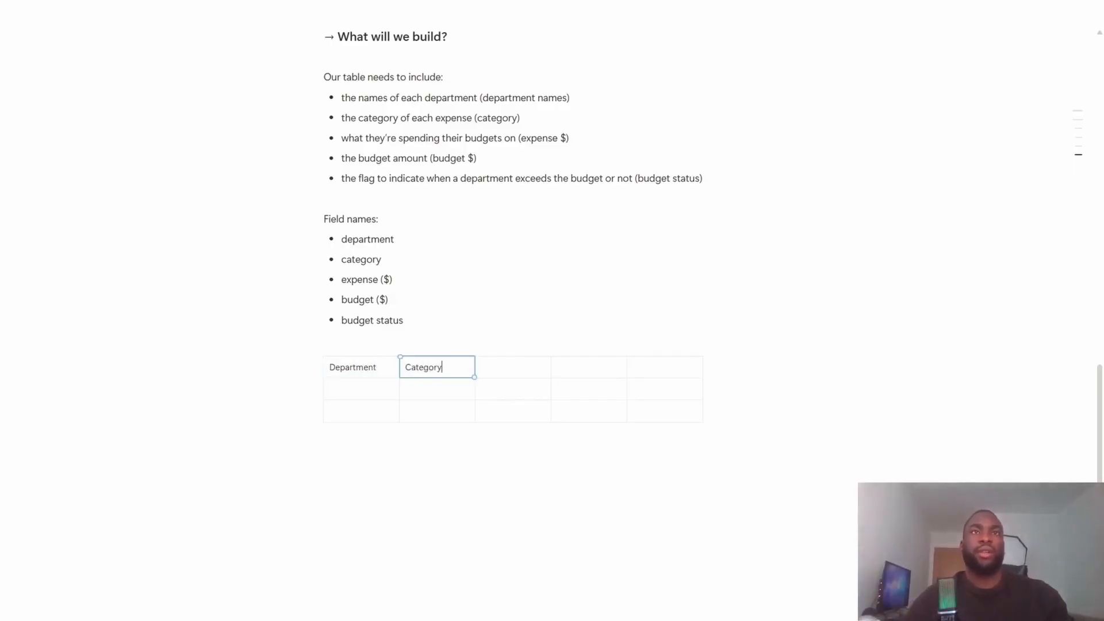
{"action": "key", "text": "Tab"}
{"action": "type", "text": "Expen"}
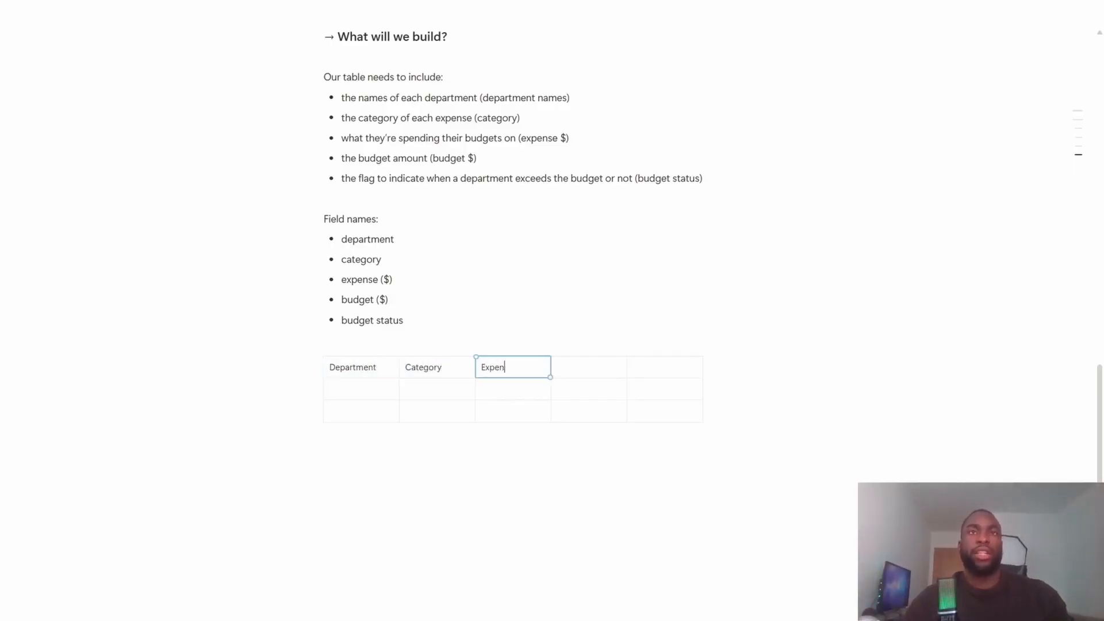
{"action": "type", "text": "se ($)"}
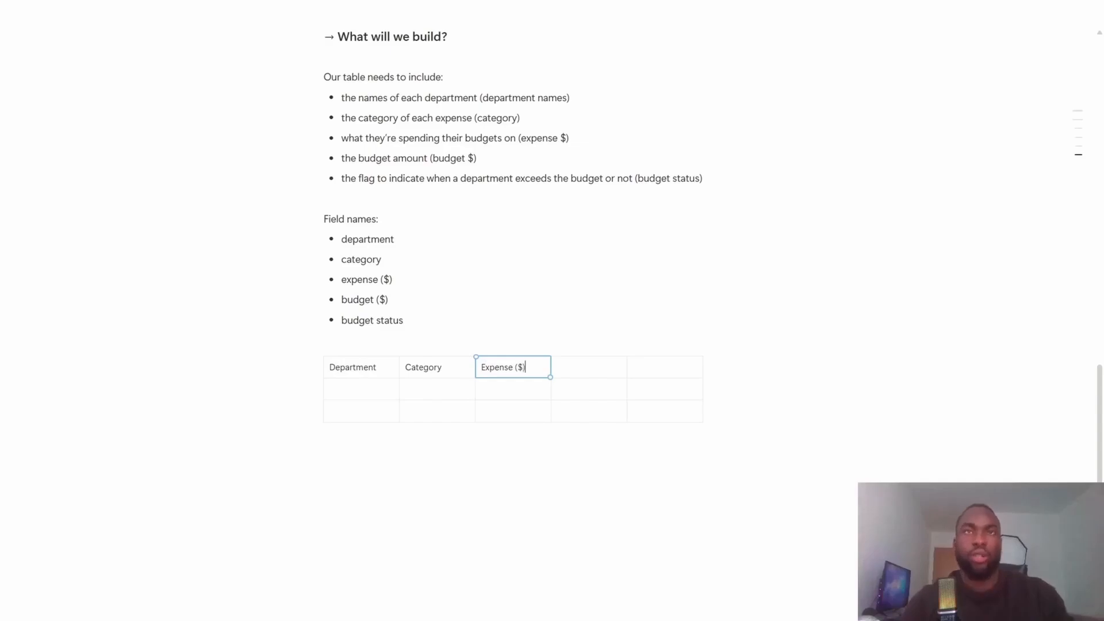
- Fill the last two header cells of the table with "Budget ($)" and "Budget Status"
{"action": "key", "text": "Tab"}
{"action": "type", "text": "Budg"}
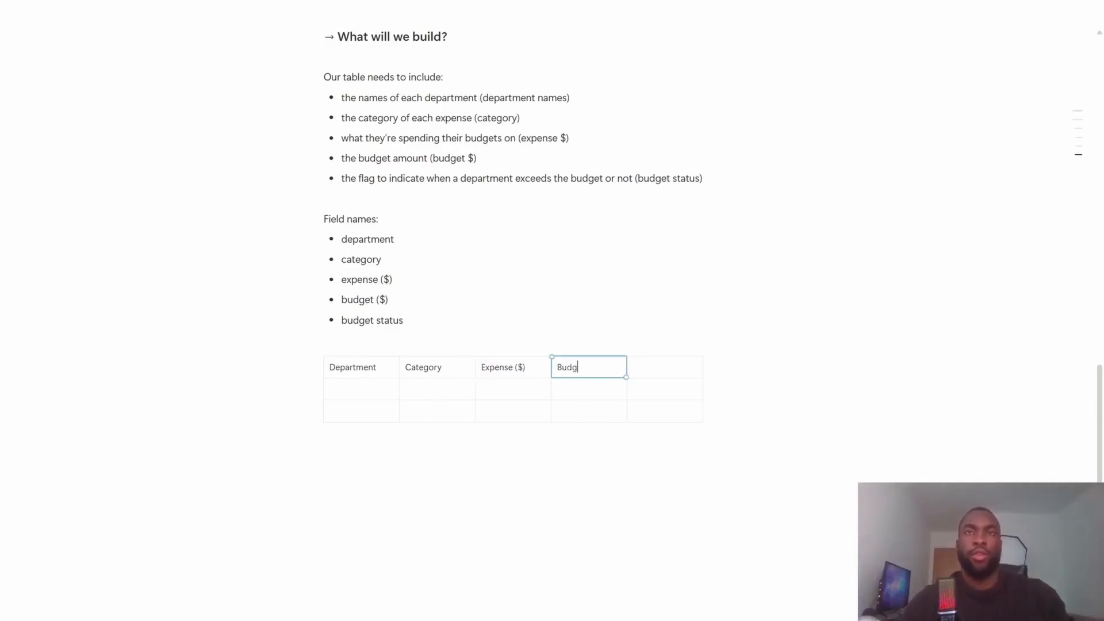
{"action": "type", "text": "et ($)"}
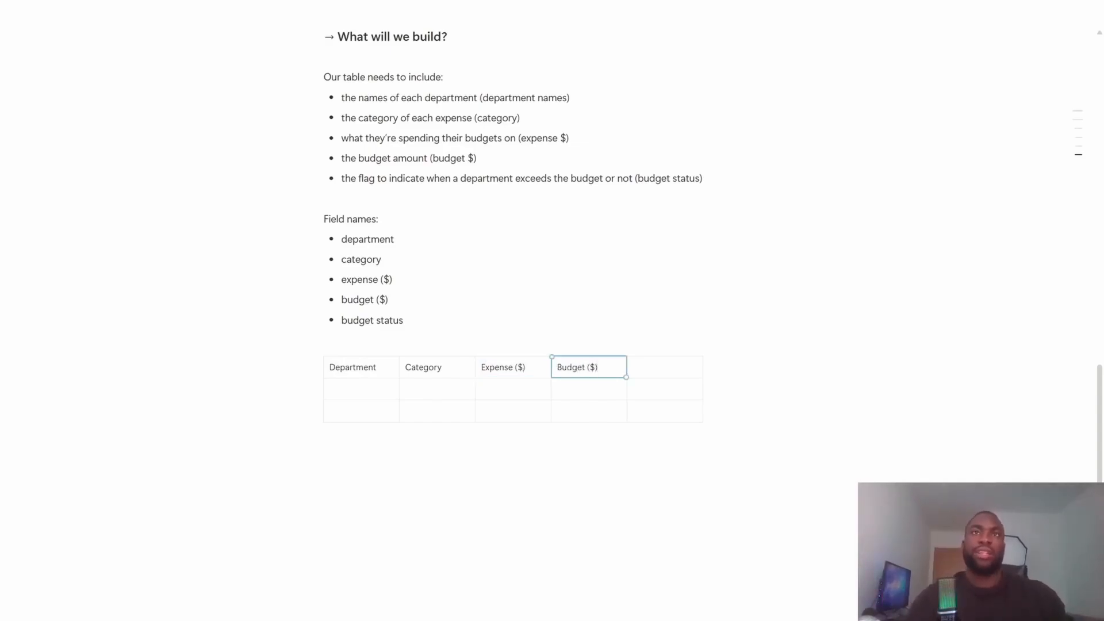
{"action": "key", "text": "Tab"}
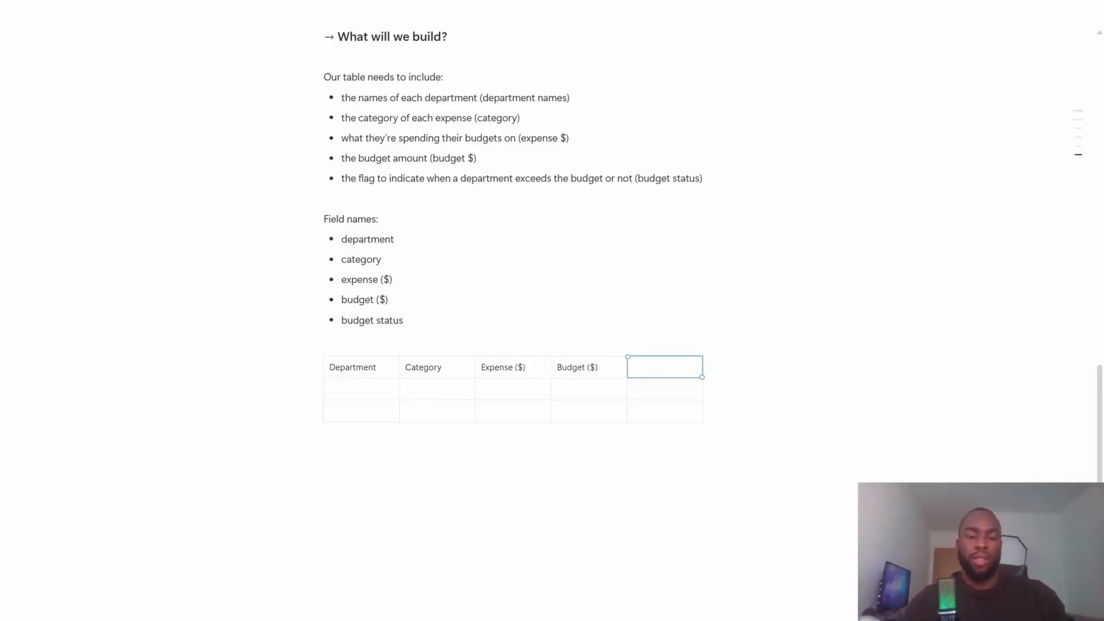
{"action": "type", "text": "Budget Stat"}
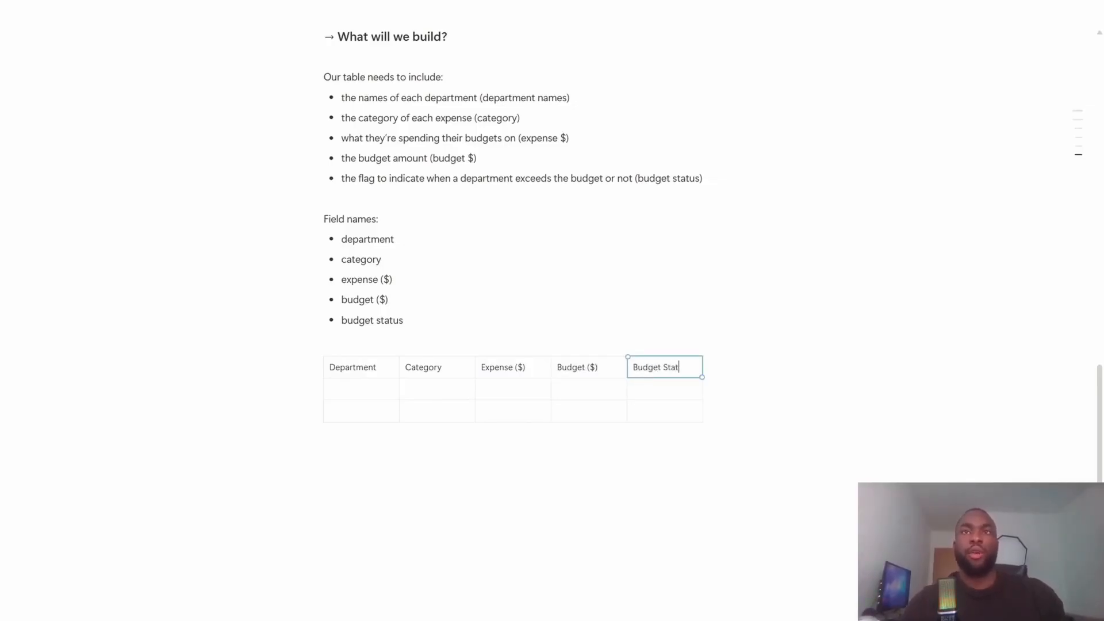
{"action": "type", "text": "us"}
{"action": "key", "text": "Down"}
{"action": "key", "text": "Up"}
{"action": "key", "text": "Down"}
{"action": "key", "text": "Down"}
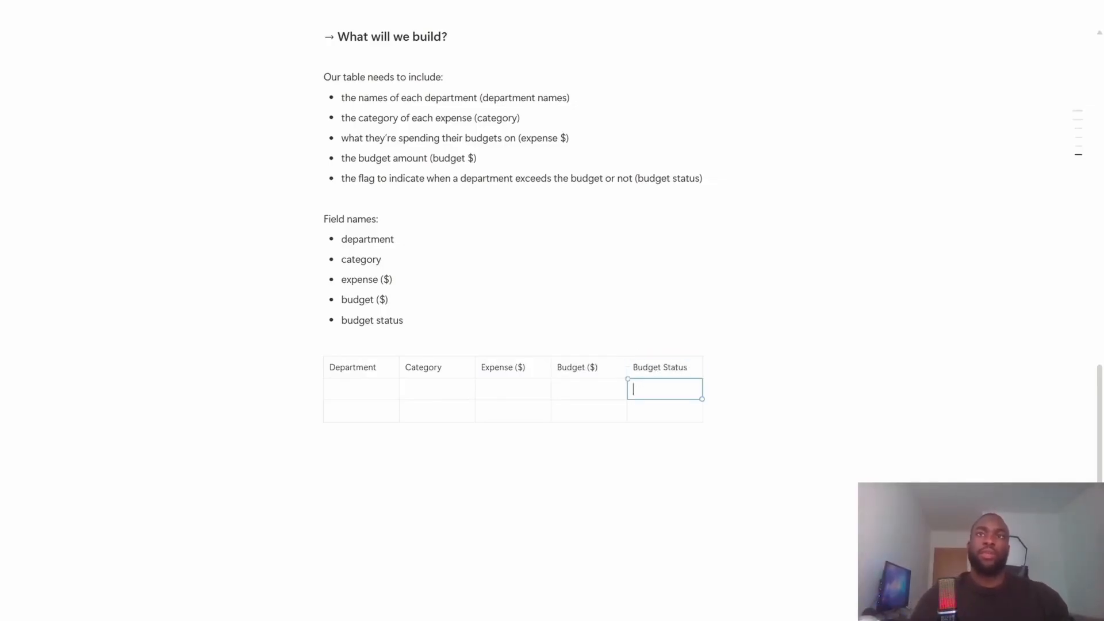
{"action": "key", "text": "Up"}
{"action": "key", "text": "Left"}
{"action": "key", "text": "Tab"}
{"action": "key", "text": "Down"}
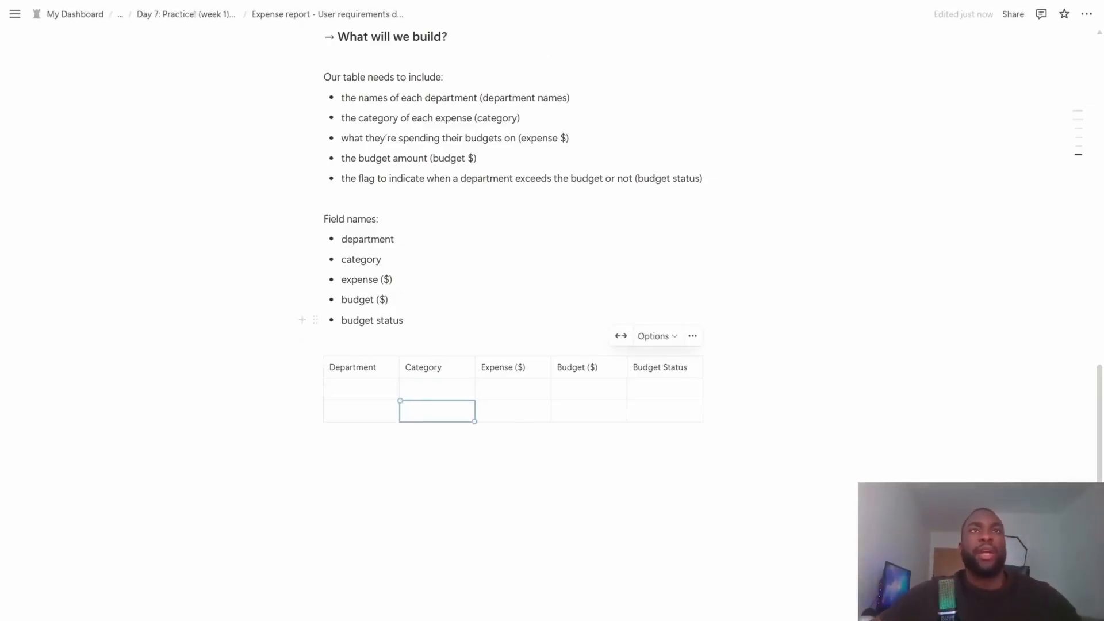
{"action": "left_click_drag", "start_coordinate": [406, 321], "coordinate": [364, 320]}
{"action": "left_click", "coordinate": [406, 321]}
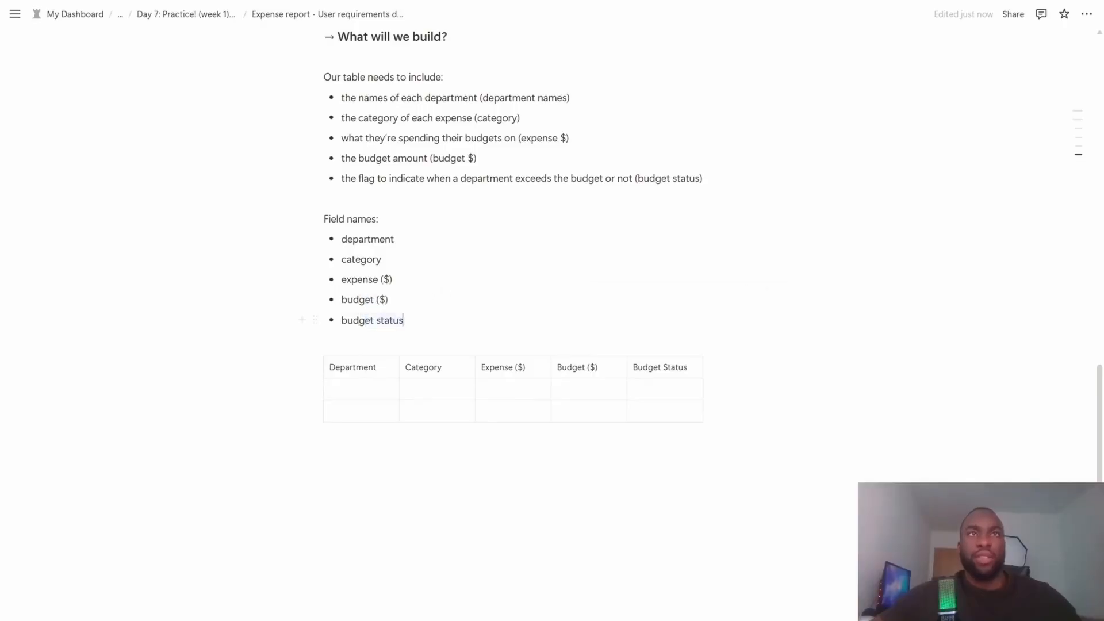
{"action": "key", "text": "shift+Home"}
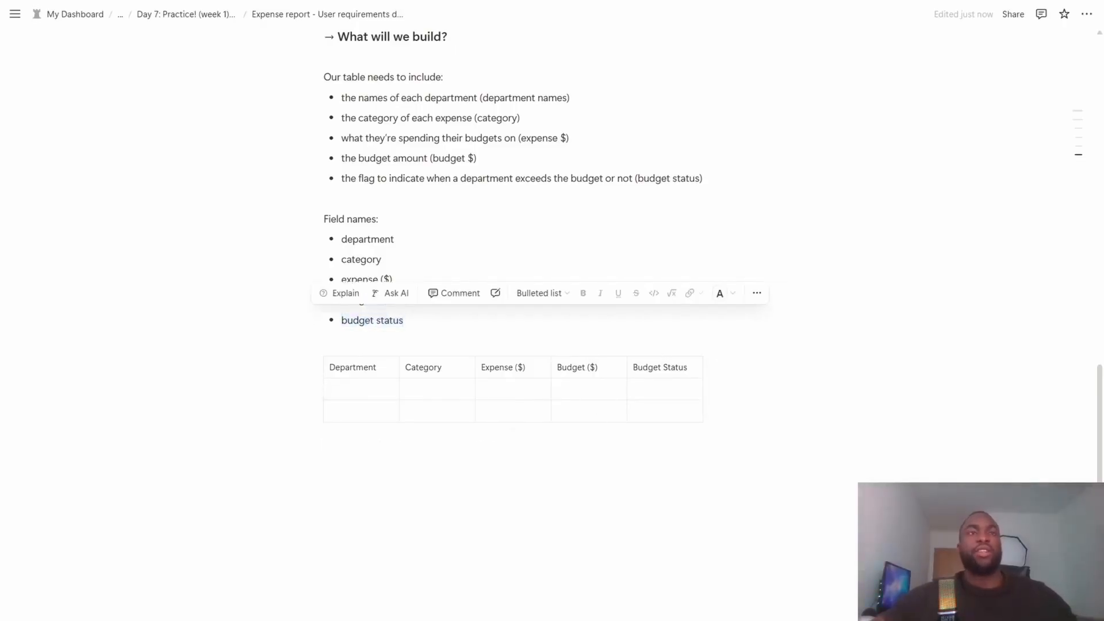
- Start a bulleted list below the table with "expenses vs budget for each department (clustered column chart)", leaving a blank line above it
{"action": "left_click", "coordinate": [423, 446]}
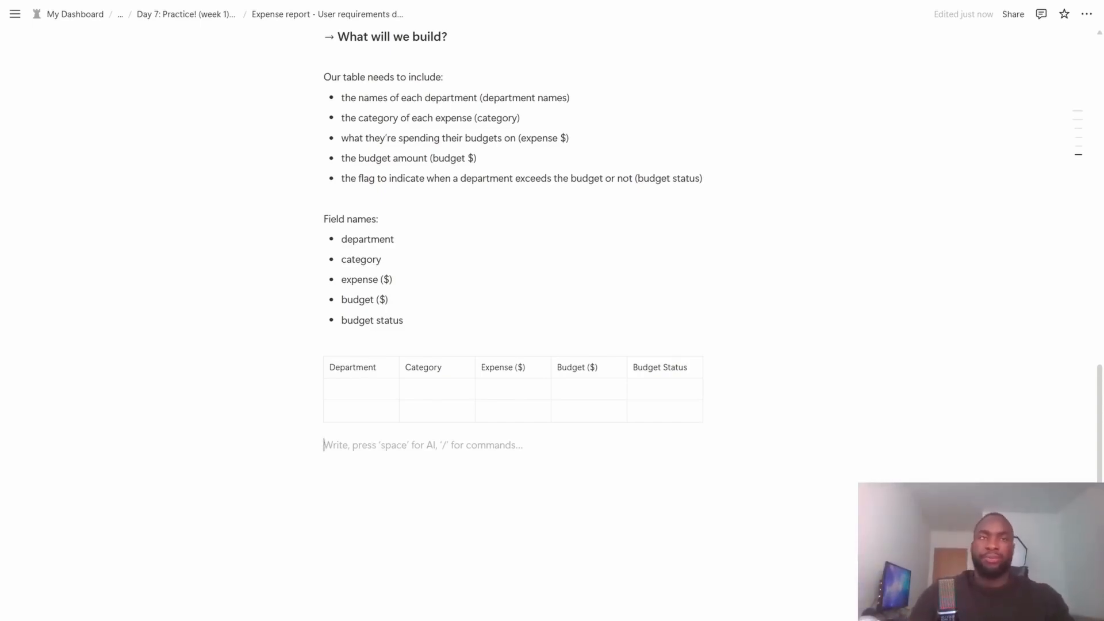
{"action": "key", "text": "Return"}
{"action": "type", "text": "-"}
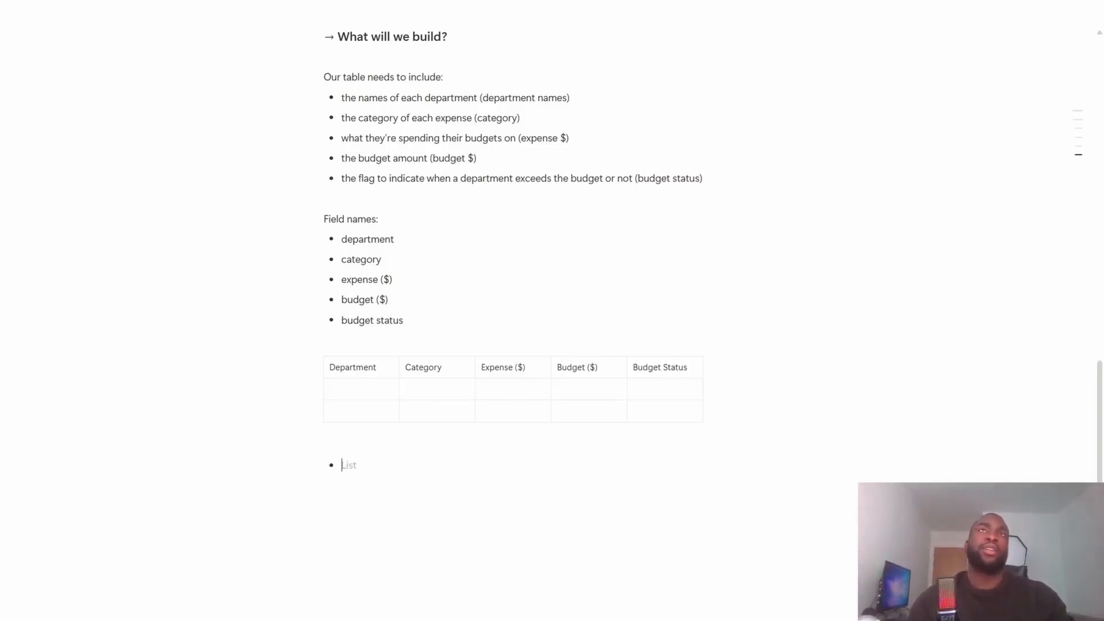
{"action": "type", "text": "expen"}
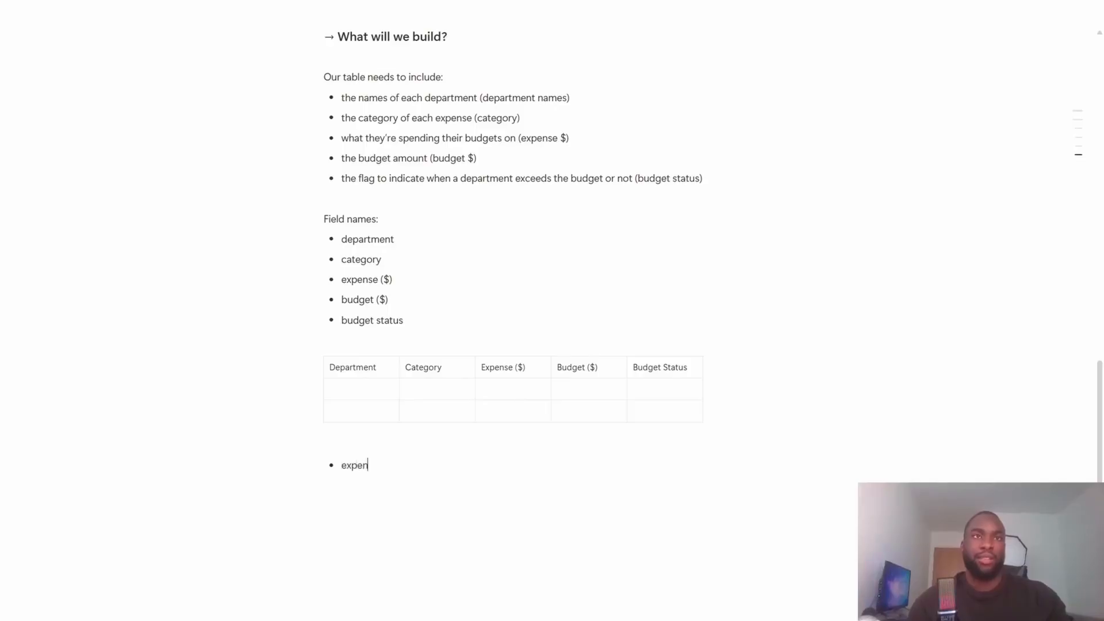
{"action": "type", "text": "ses vs budget"}
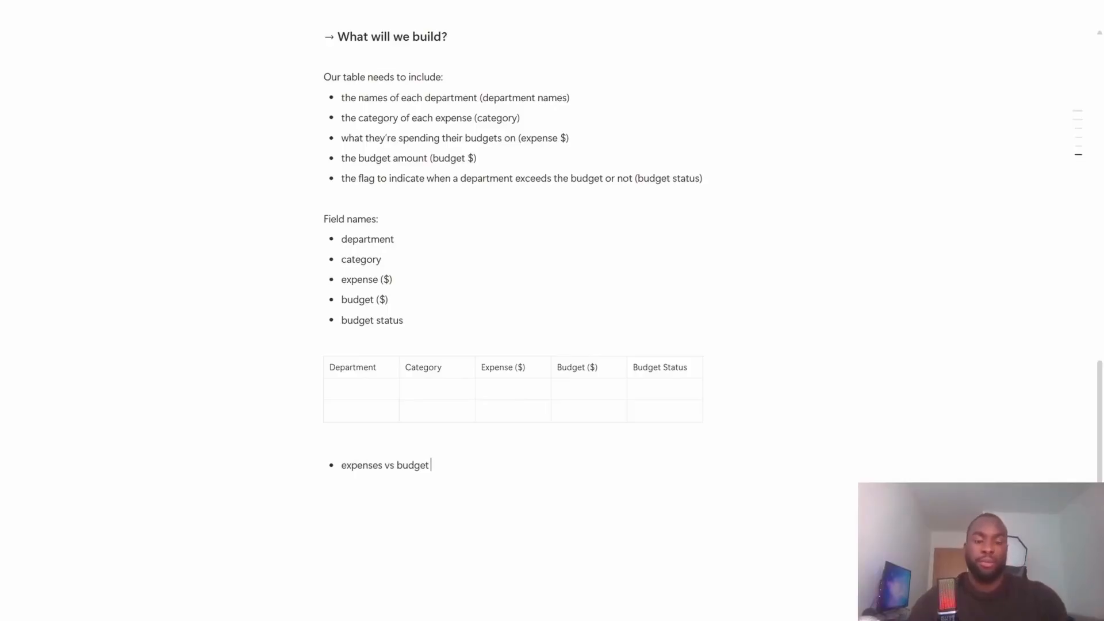
{"action": "type", "text": " for each department"}
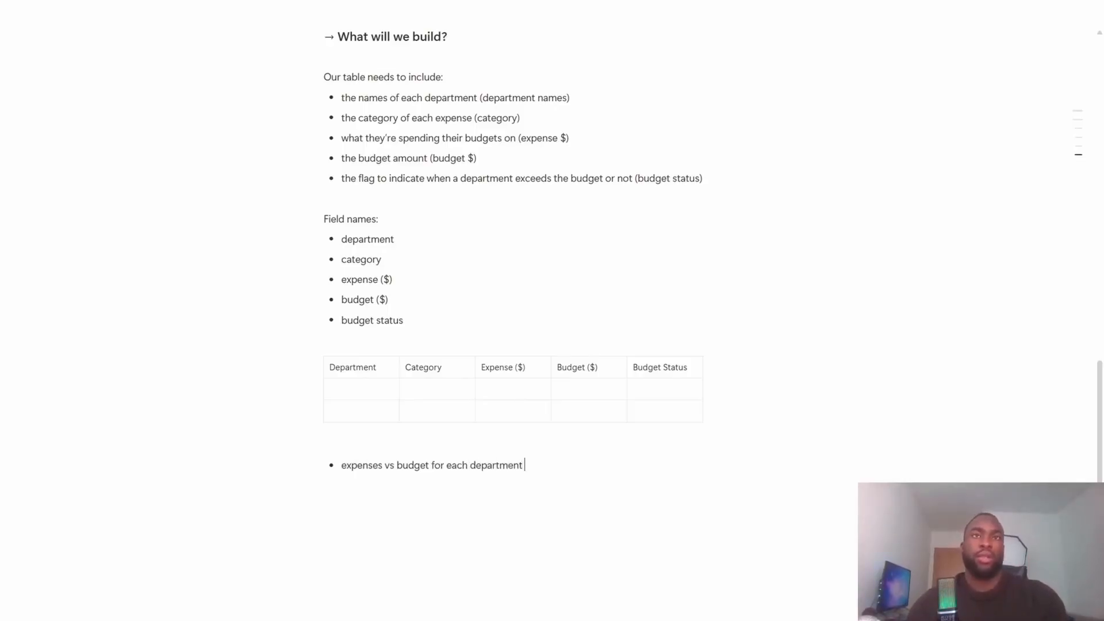
{"action": "type", "text": " ("}
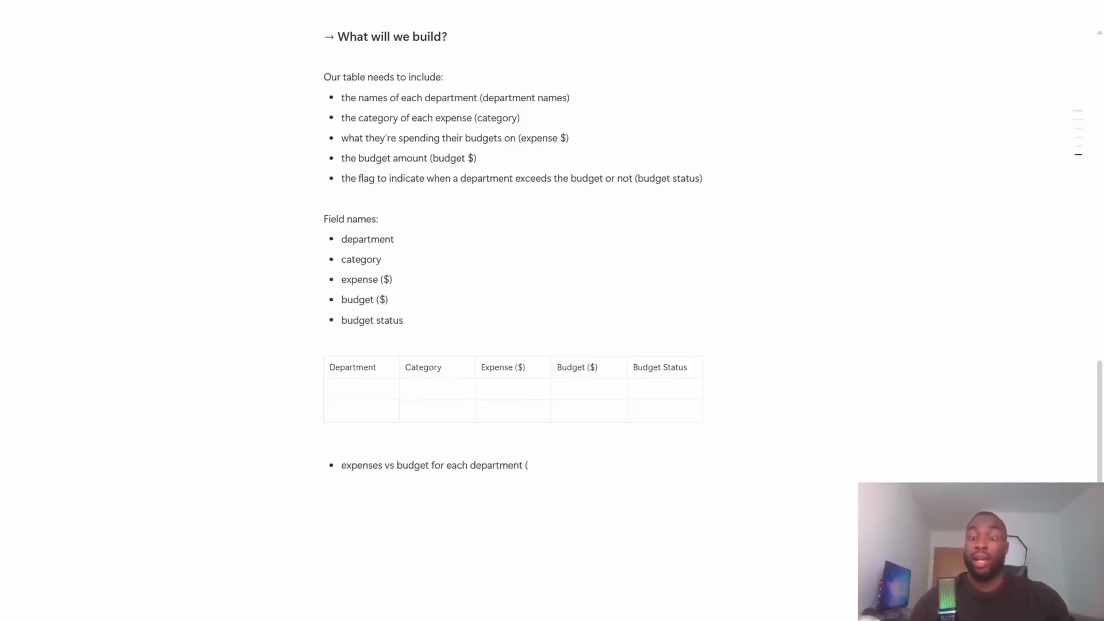
{"action": "type", "text": "column chae"}
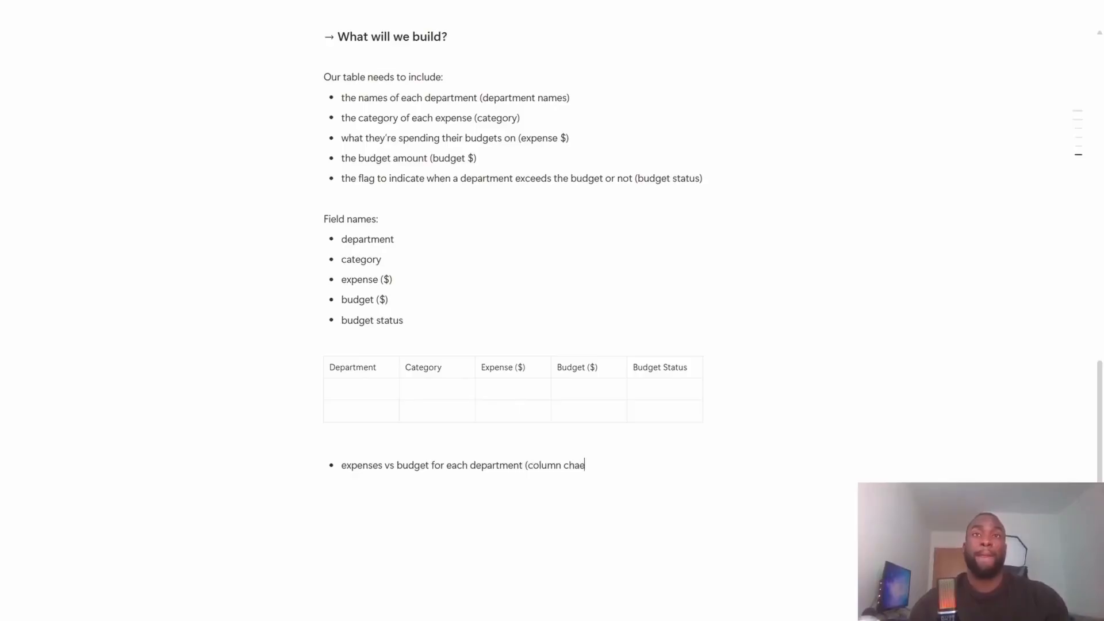
{"action": "key", "text": "BackSpace"}
{"action": "type", "text": "rt)"}
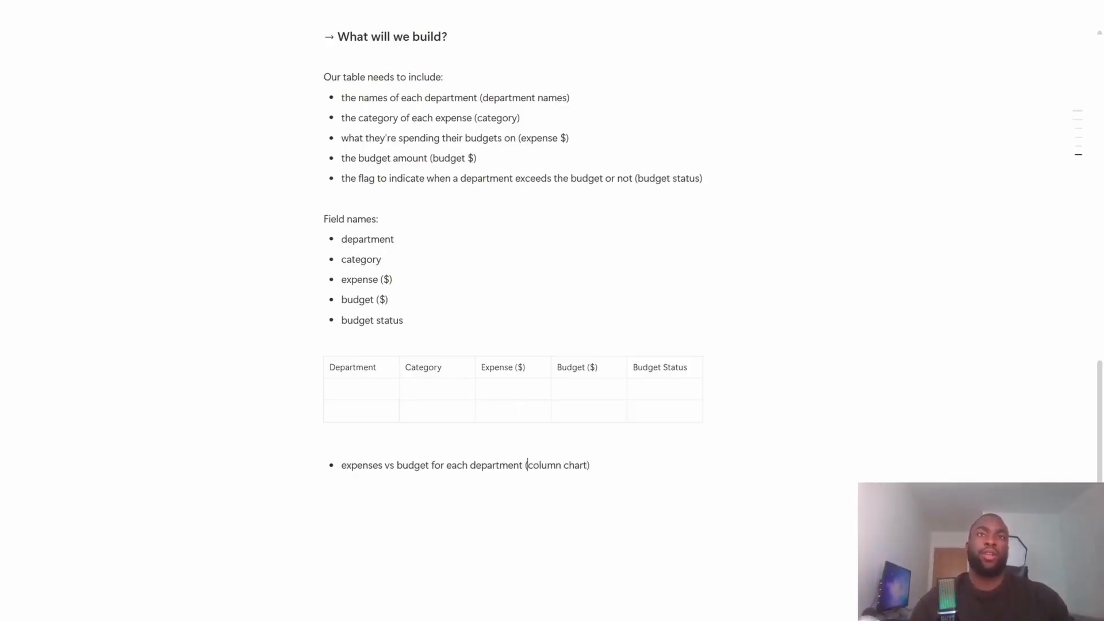
{"action": "type", "text": "clustered c"}
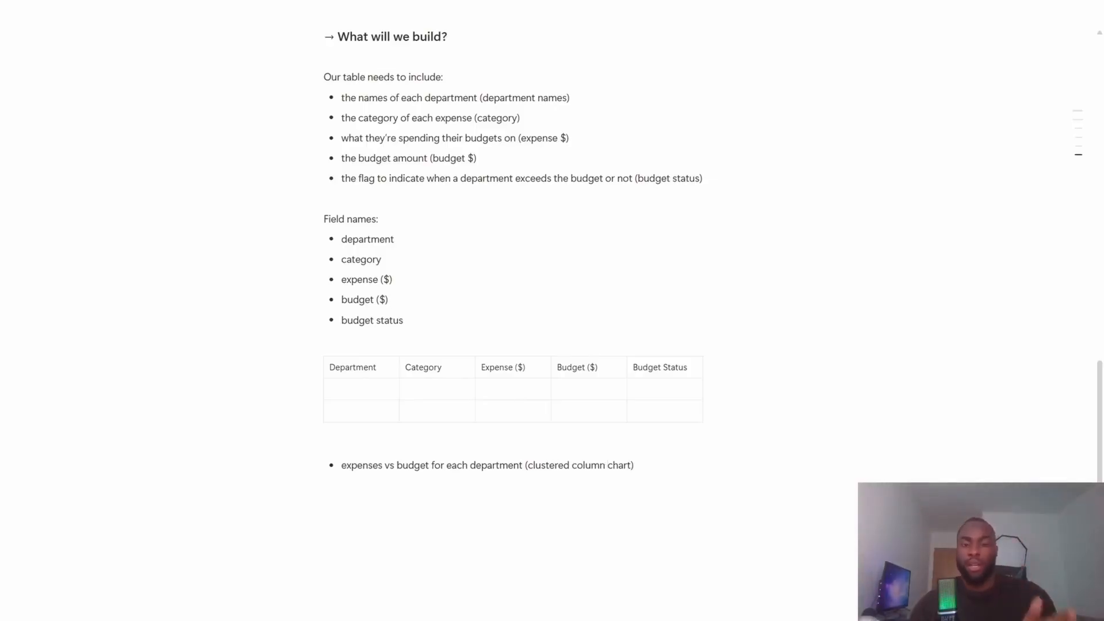
- Add a second bullet below the table reading "how the expenses are distributed (tree map)"
{"action": "key", "text": "Return"}
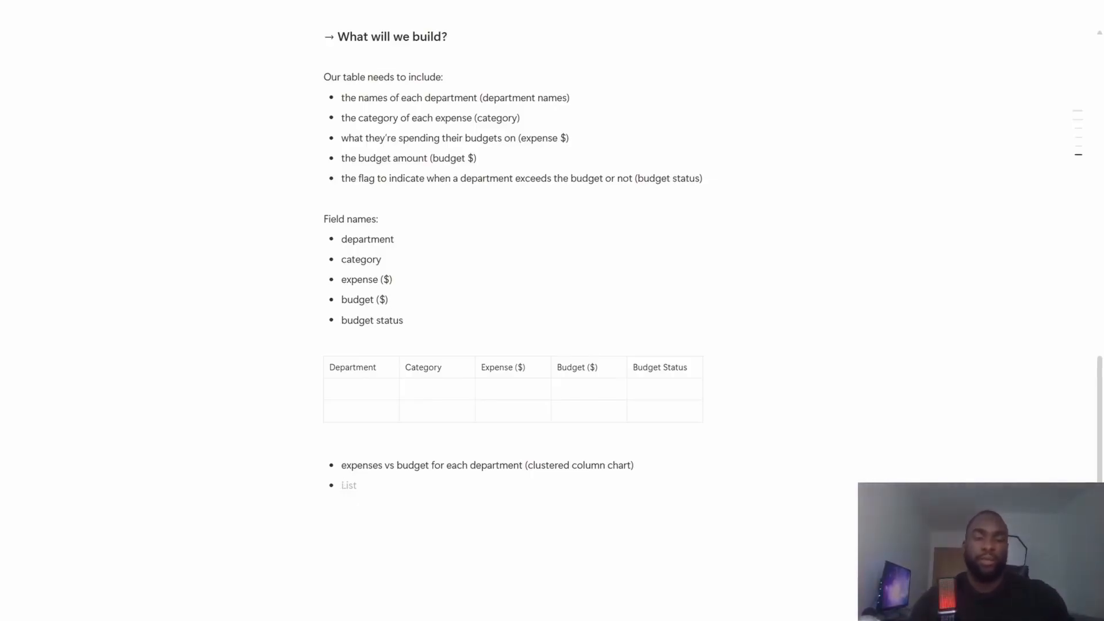
{"action": "type", "text": "how the"}
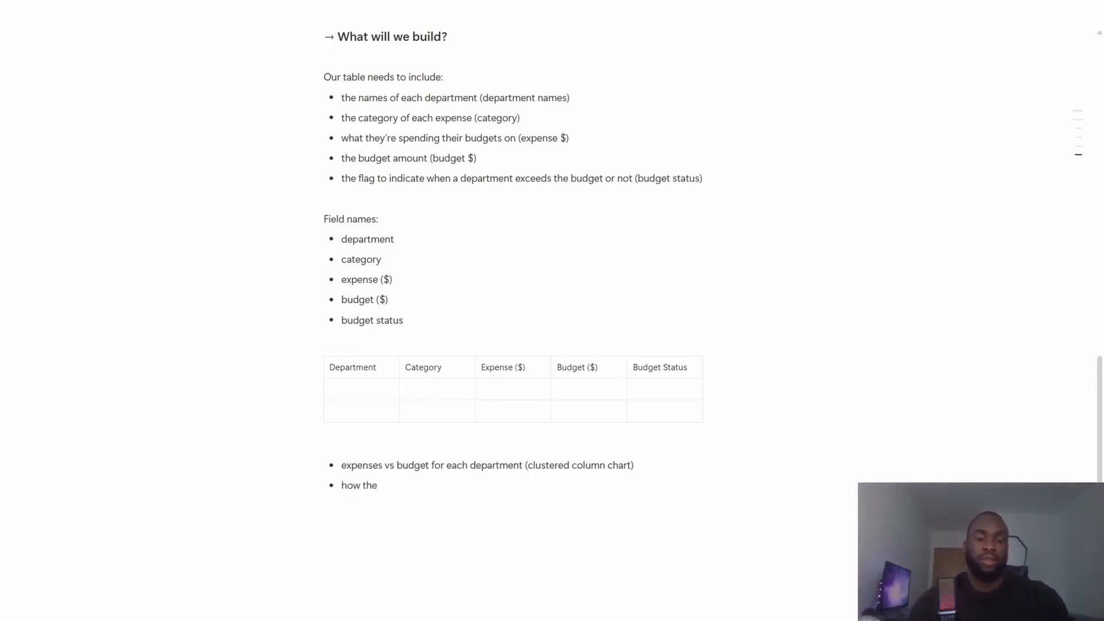
{"action": "type", "text": " expenses are"}
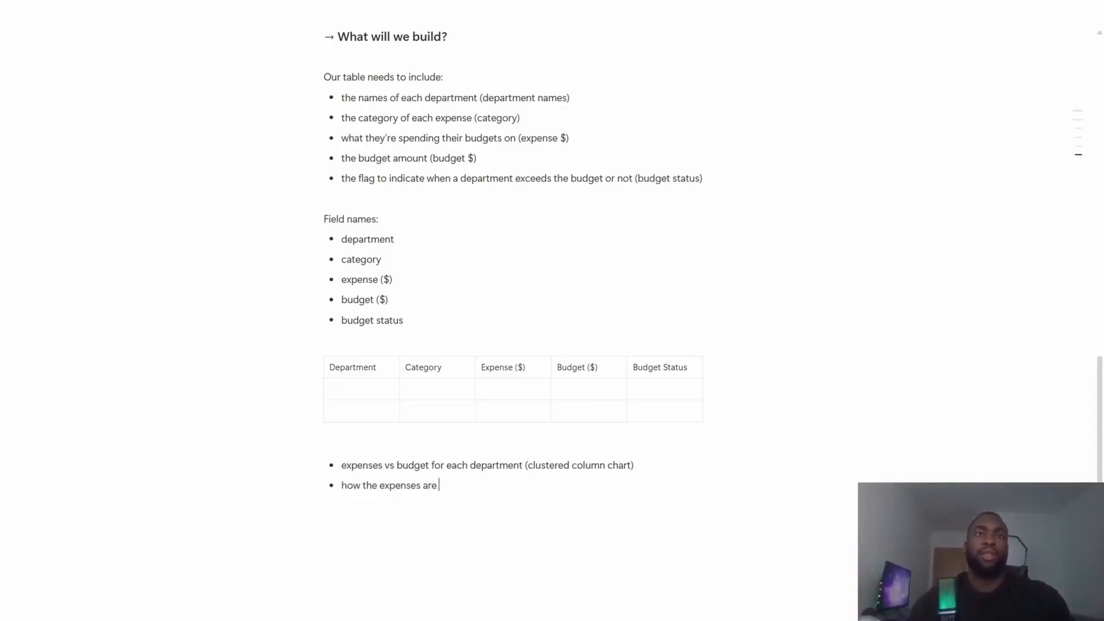
{"action": "type", "text": " di"}
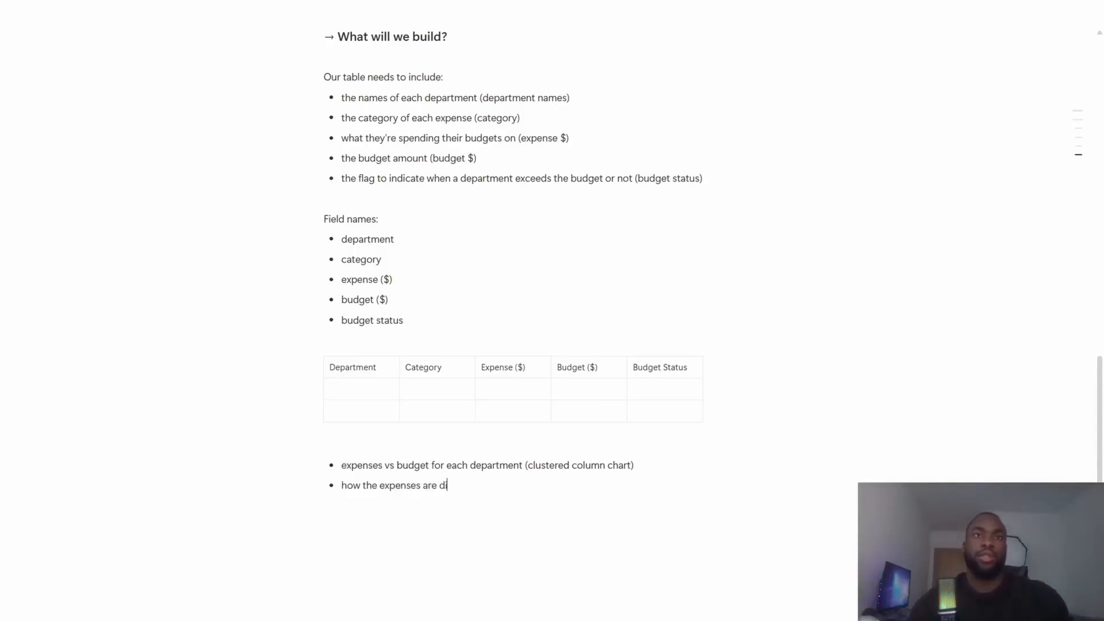
{"action": "type", "text": "stributed"}
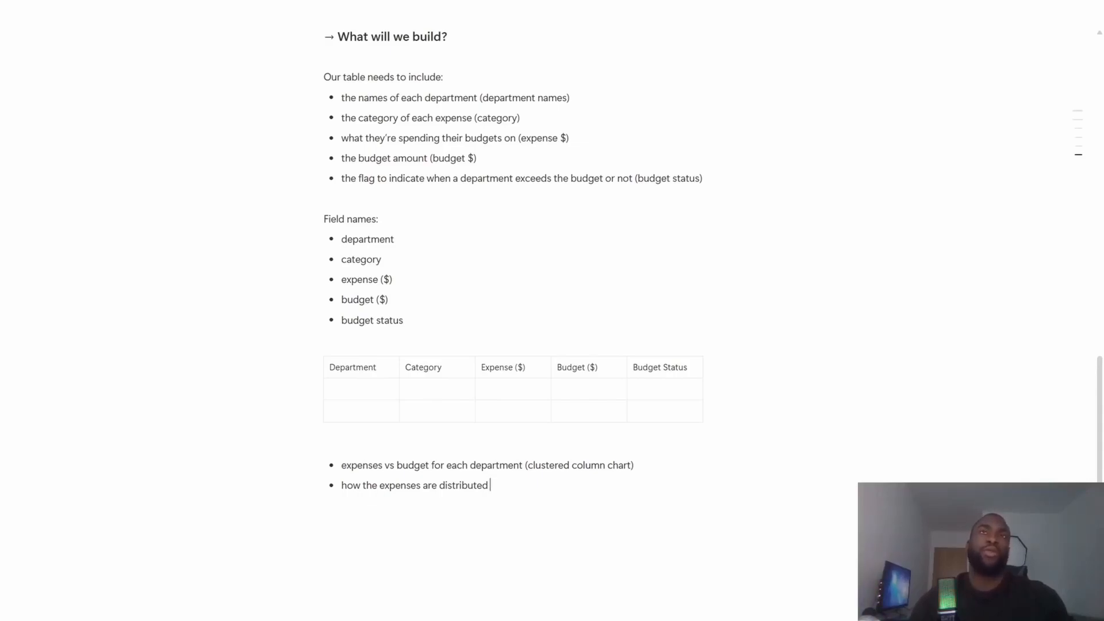
{"action": "type", "text": "(tree"}
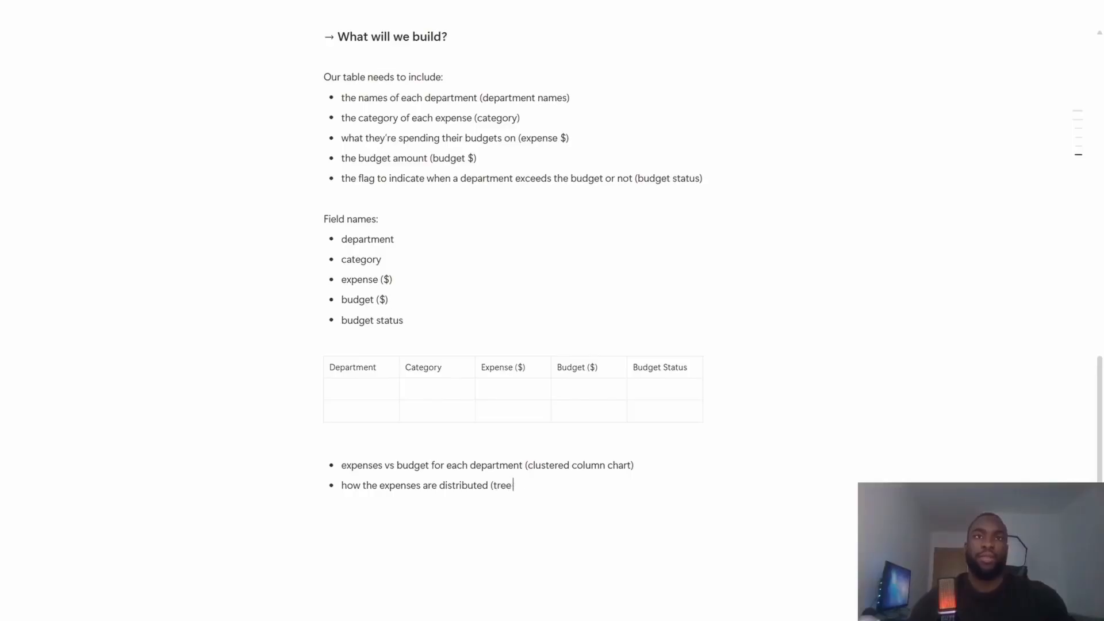
{"action": "type", "text": " map)"}
- Add the introductory line "2 visuals:" directly above the two chart bullets
{"action": "key", "text": "Up"}
{"action": "key", "text": "Up"}
{"action": "key", "text": "Return"}
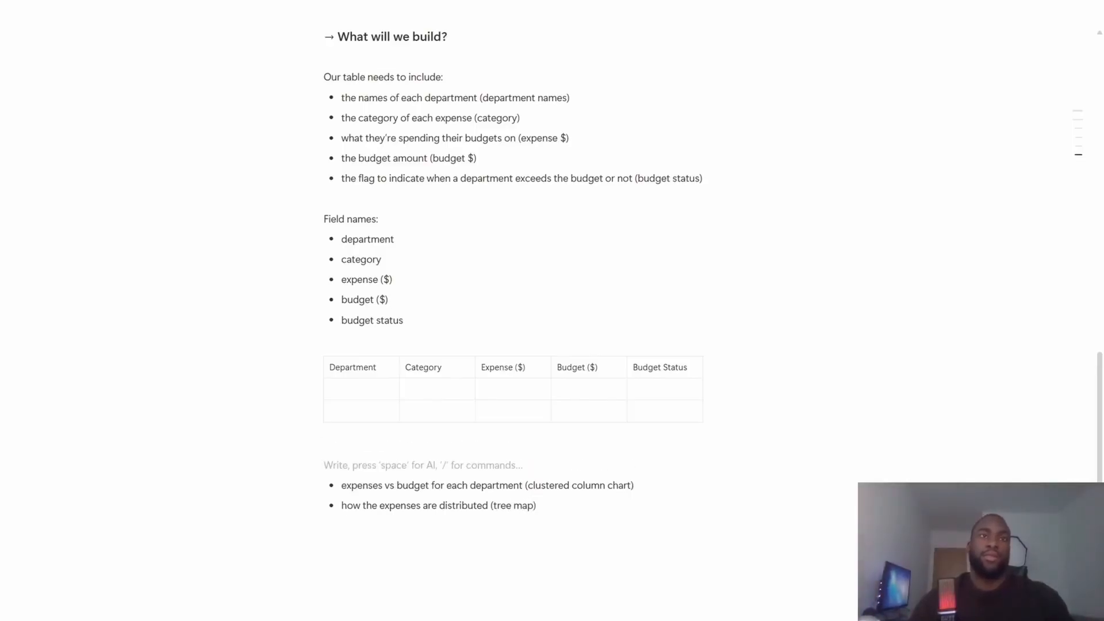
{"action": "type", "text": "2 visuals:"}
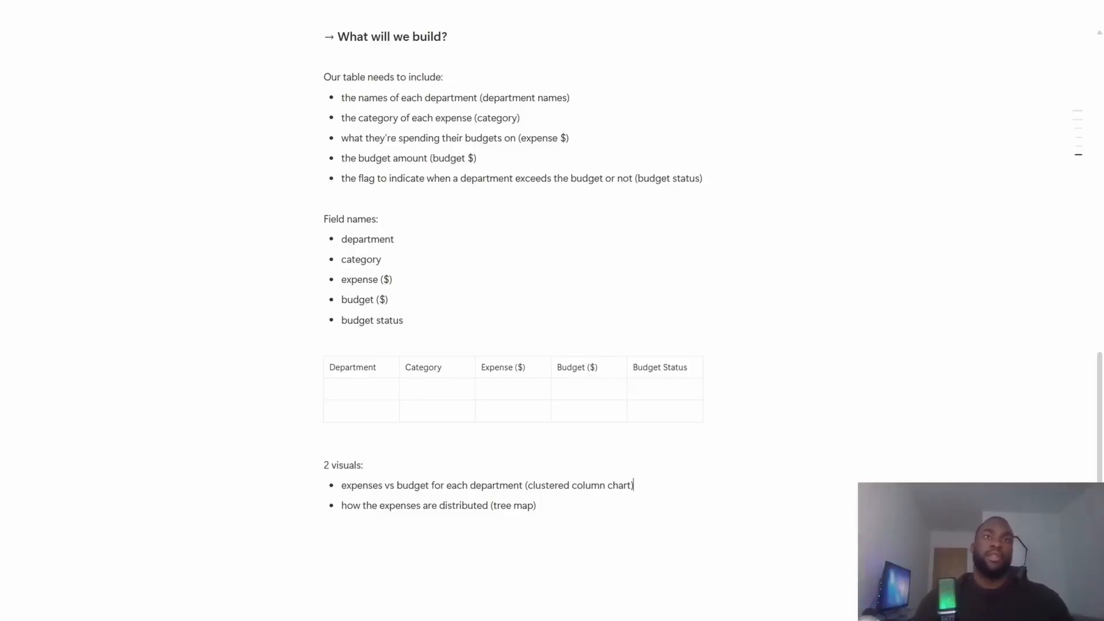
- Extend the line introducing the chart bullets to read "We'll also include 2 visuals:"
{"action": "key", "text": "Up"}
{"action": "key", "text": "Up"}
{"action": "key", "text": "Down"}
{"action": "type", "text": "We'll "}
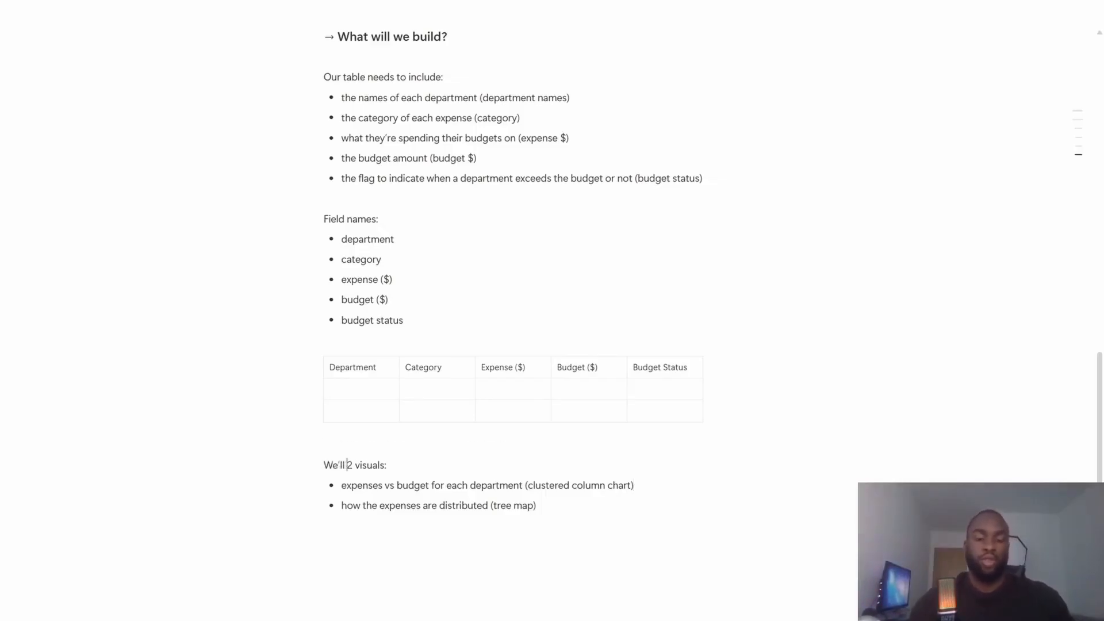
{"action": "type", "text": "also include"}
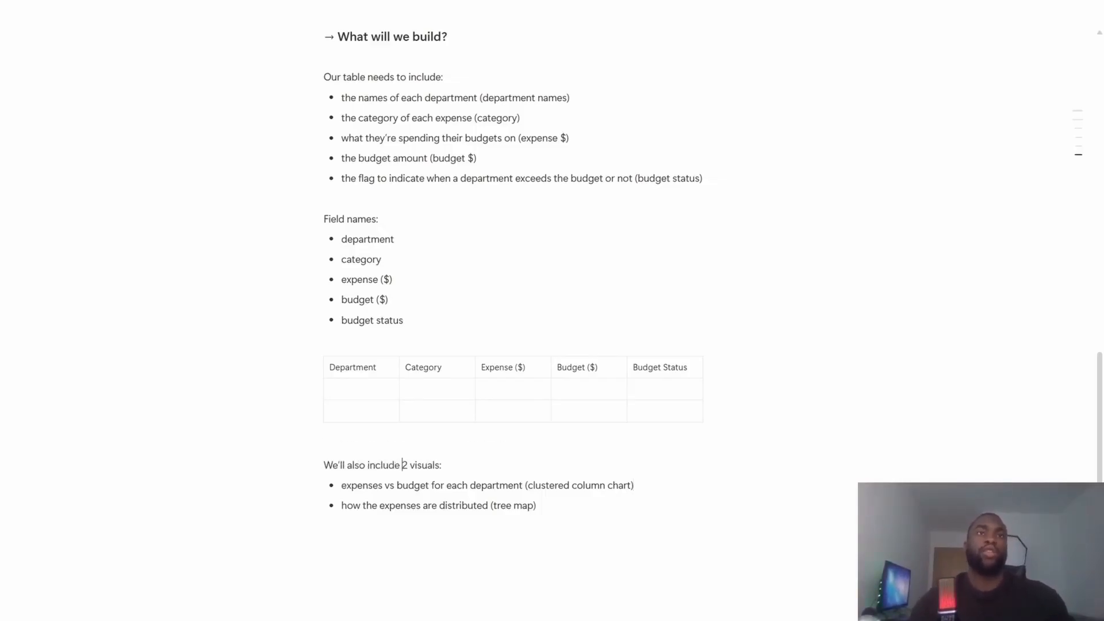
{"action": "key", "text": "ctrl+Right"}
{"action": "key", "text": "ctrl+Right"}
- Convert the two chart bullets below the table into a list numbered 1 and 2, and leave a blank line after it
{"action": "key", "text": "Down"}
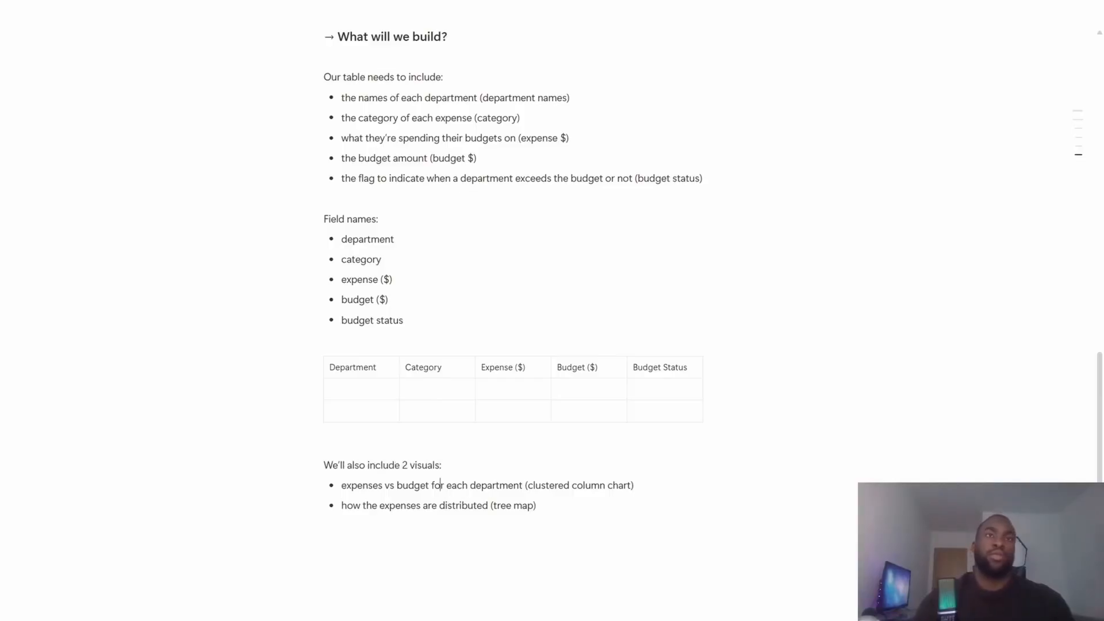
{"action": "key", "text": "Right"}
{"action": "key", "text": "BackSpace"}
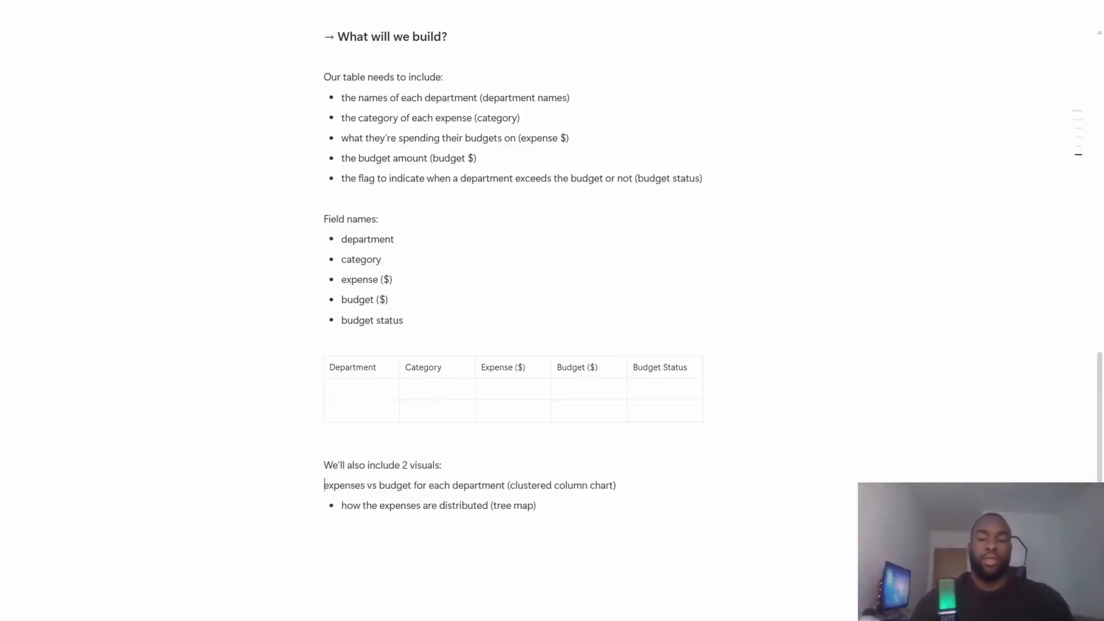
{"action": "type", "text": "1."}
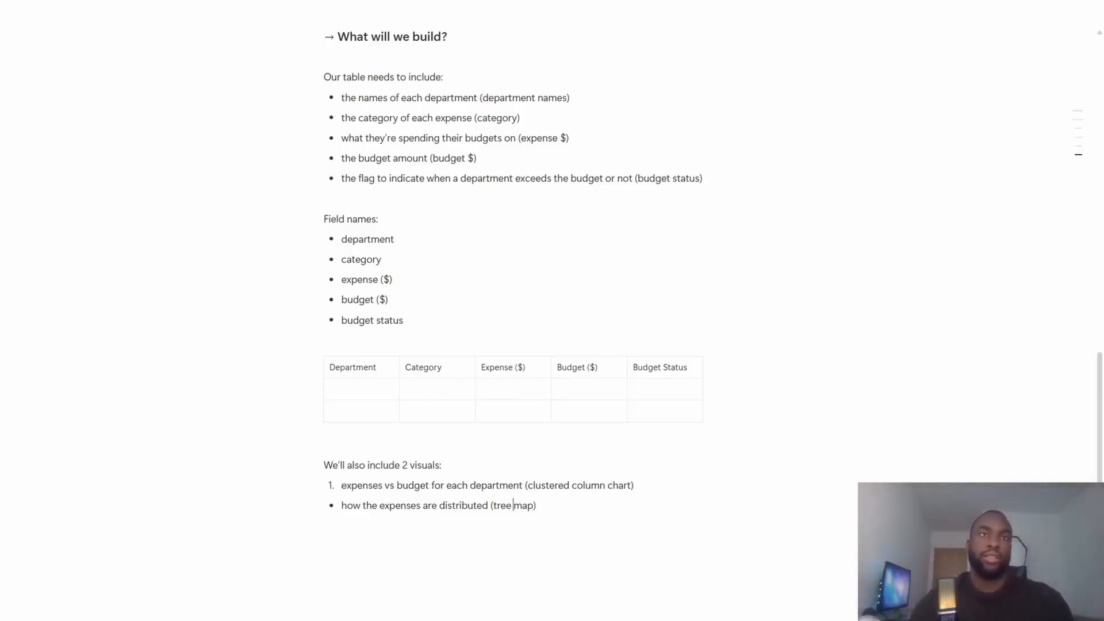
{"action": "key", "text": "ctrl+Left"}
{"action": "key", "text": "ctrl+Left"}
{"action": "key", "text": "ctrl+Left"}
{"action": "key", "text": "ctrl+Left"}
{"action": "key", "text": "BackSpace"}
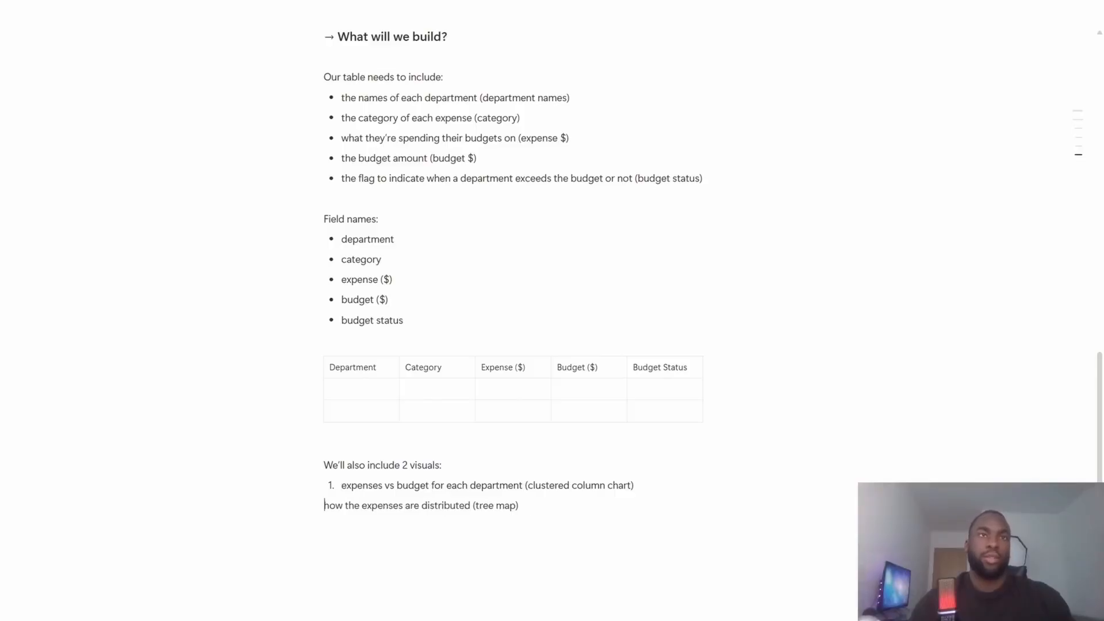
{"action": "type", "text": "2."}
{"action": "key", "text": "Return"}
{"action": "key", "text": "Return"}
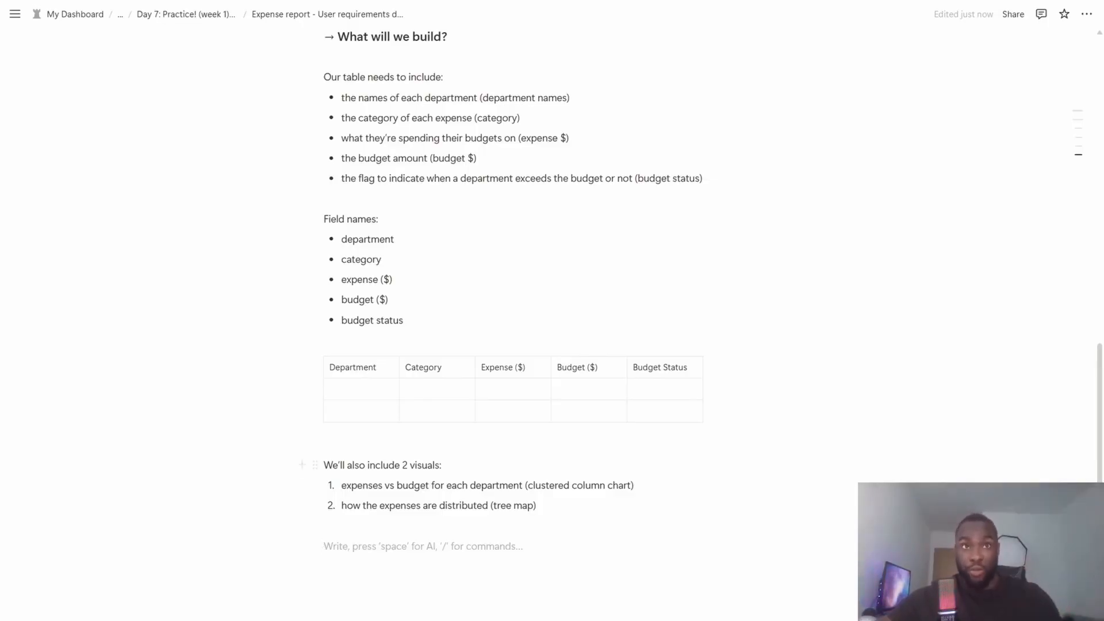
- Switch to the day7_examples.xlsx workbook in Excel and enter the header "Department" in cell A1
{"action": "key", "text": "alt+Tab"}
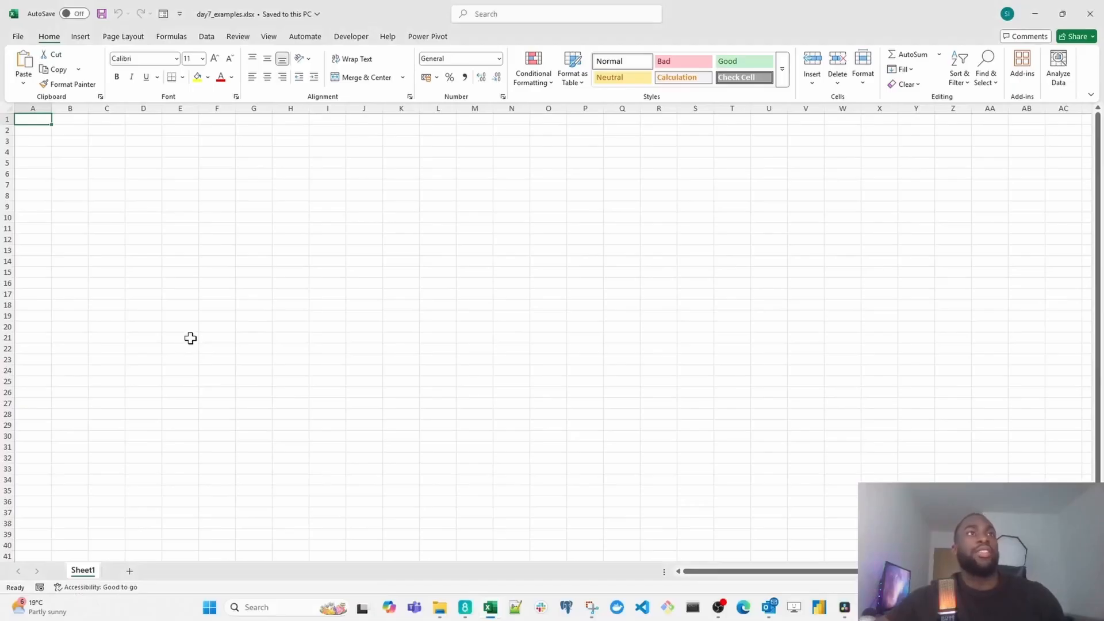
{"action": "scroll", "coordinate": [190, 338], "scroll_direction": "up", "scroll_amount": 6}
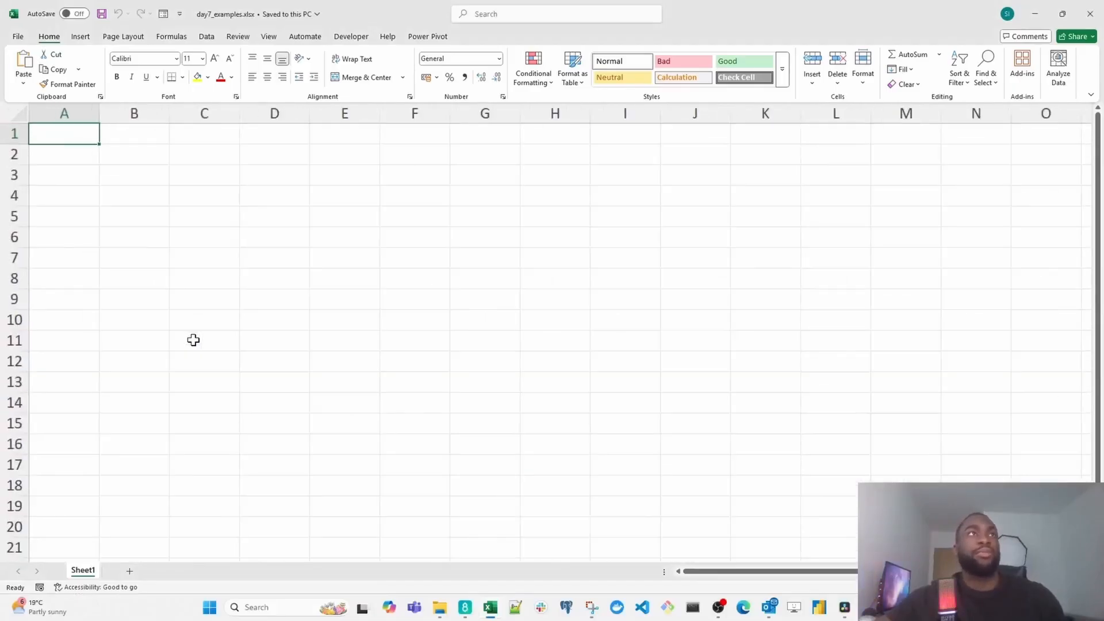
{"action": "scroll", "coordinate": [236, 370], "scroll_direction": "up", "scroll_amount": 2}
{"action": "scroll", "coordinate": [236, 371], "scroll_direction": "up", "scroll_amount": 3}
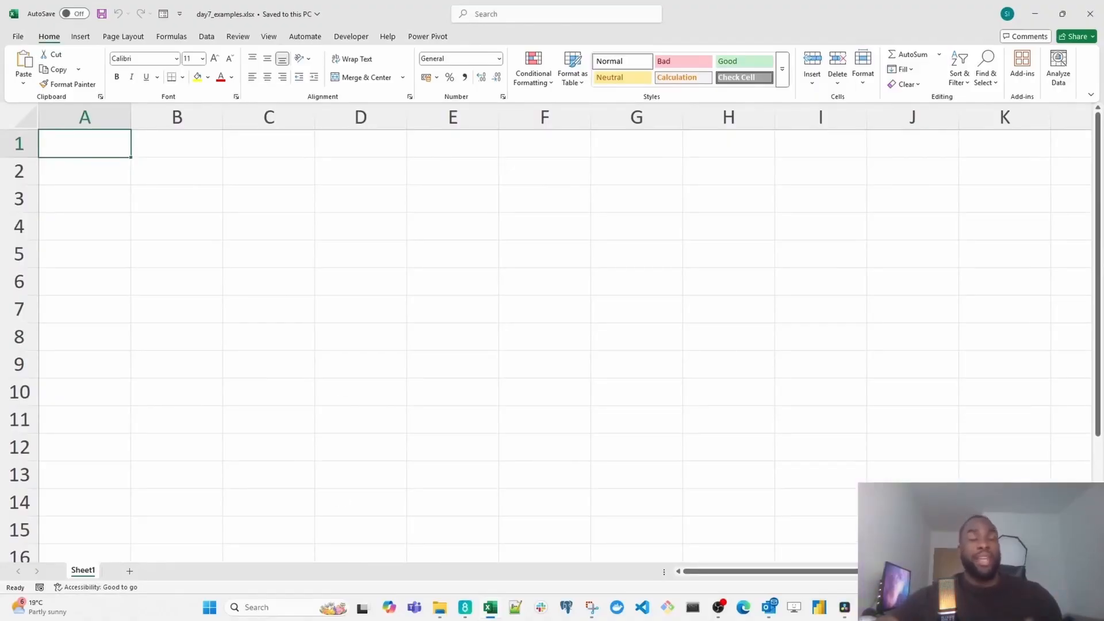
{"action": "type", "text": "De"}
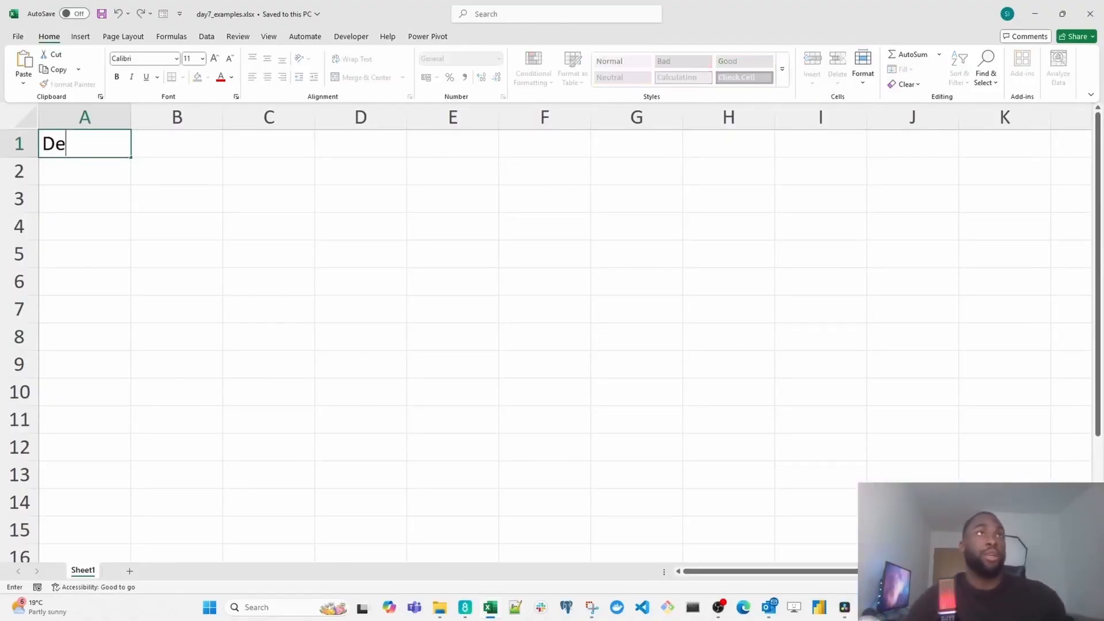
{"action": "type", "text": "partment"}
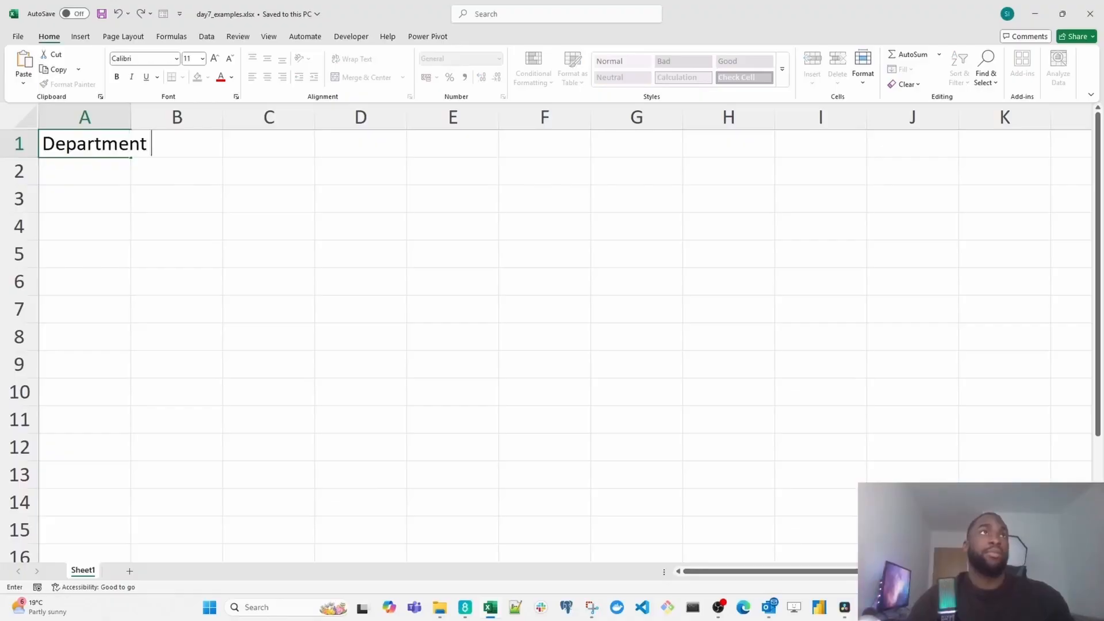
{"action": "key", "text": "Return"}
{"action": "key", "text": "Up"}
{"action": "key", "text": "Right"}
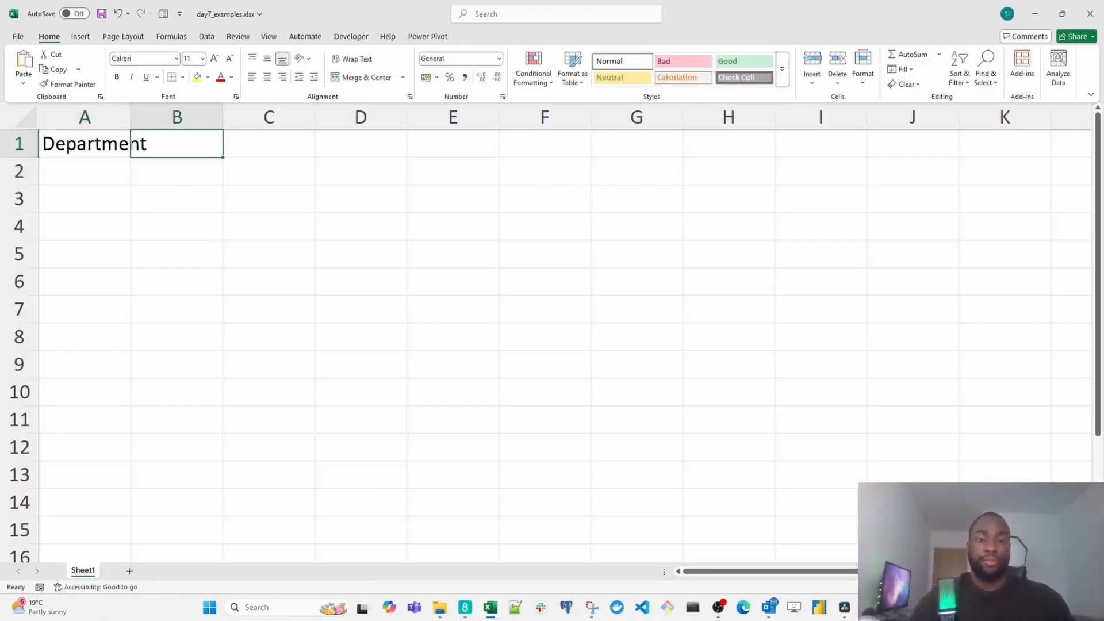
- Enter the headers "Category" in cell B1 and "Expense ($)" in cell C1
{"action": "type", "text": "Category"}
{"action": "key", "text": "Return"}
{"action": "key", "text": "Up"}
{"action": "key", "text": "Right"}
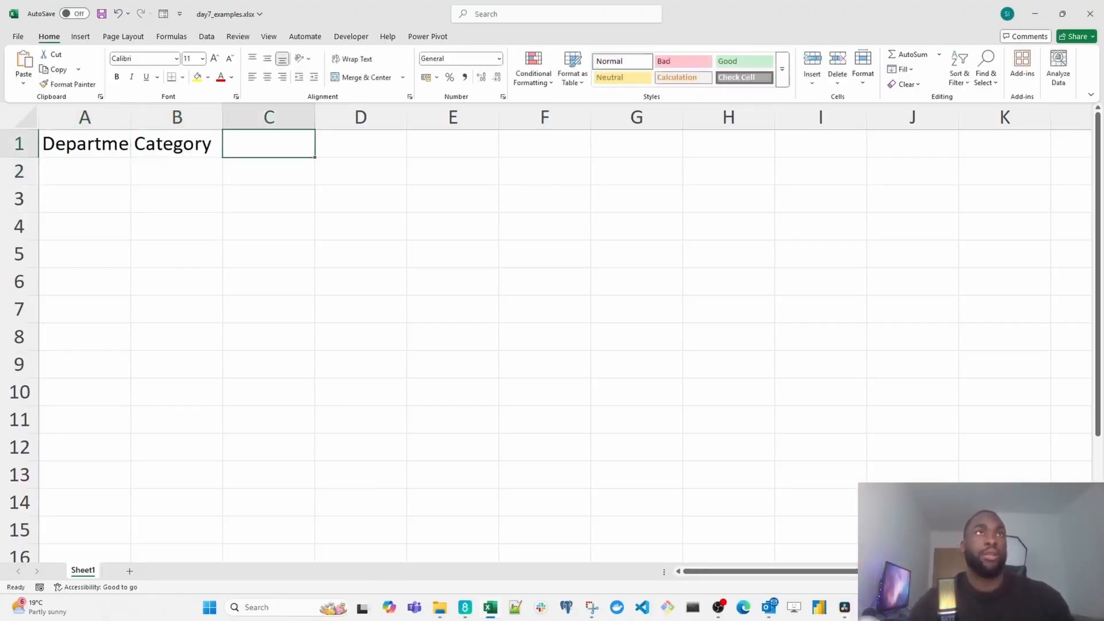
{"action": "type", "text": "Expenses"}
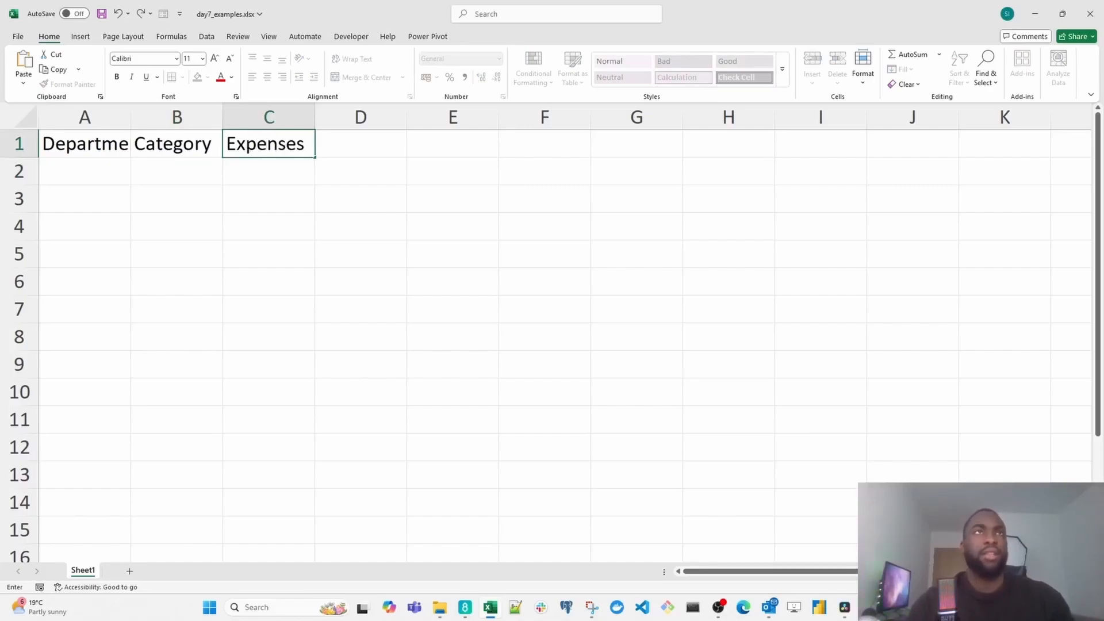
{"action": "key", "text": "BackSpace"}
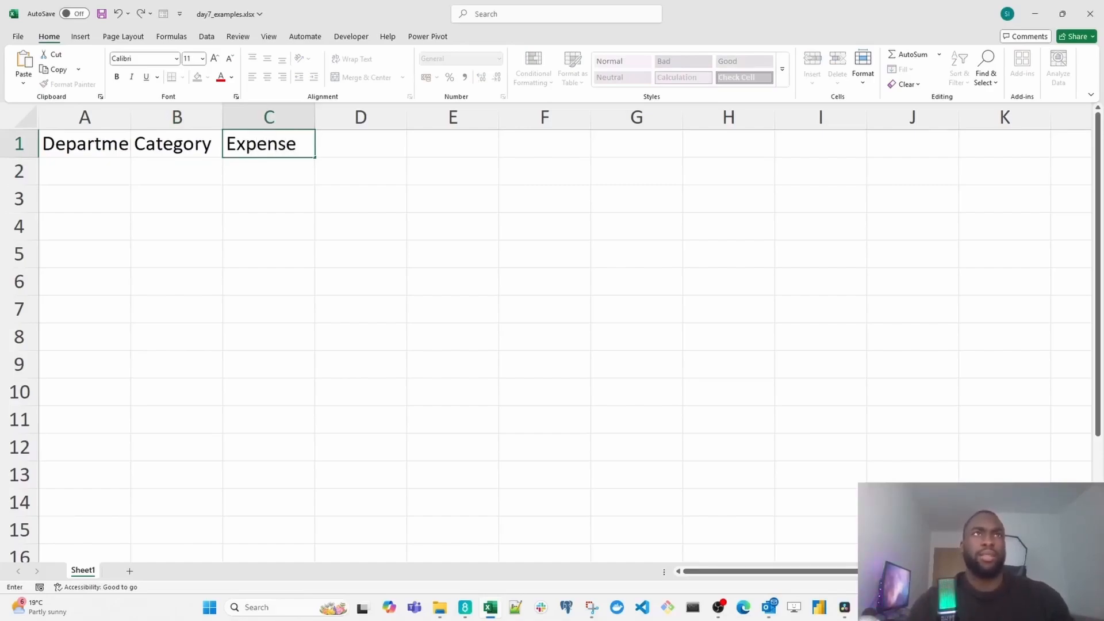
{"action": "type", "text": "($)"}
{"action": "key", "text": "Return"}
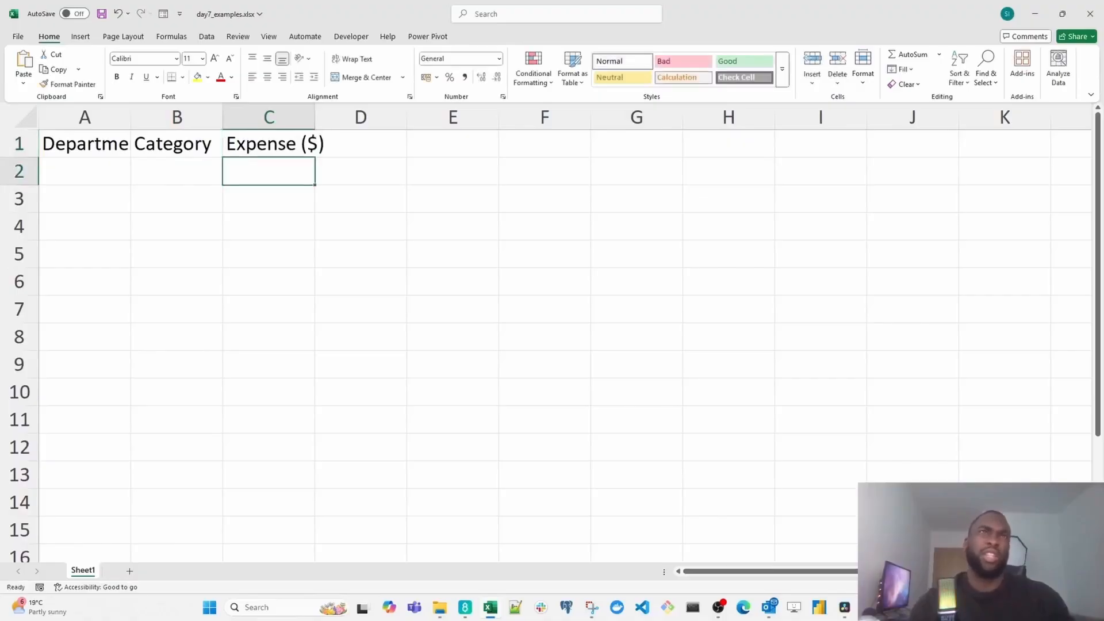
- Enter the headers "Budget ($)" in cell D1 and "Budget Status" in cell E1
{"action": "key", "text": "Up"}
{"action": "key", "text": "Right"}
{"action": "type", "text": "Budget ("}
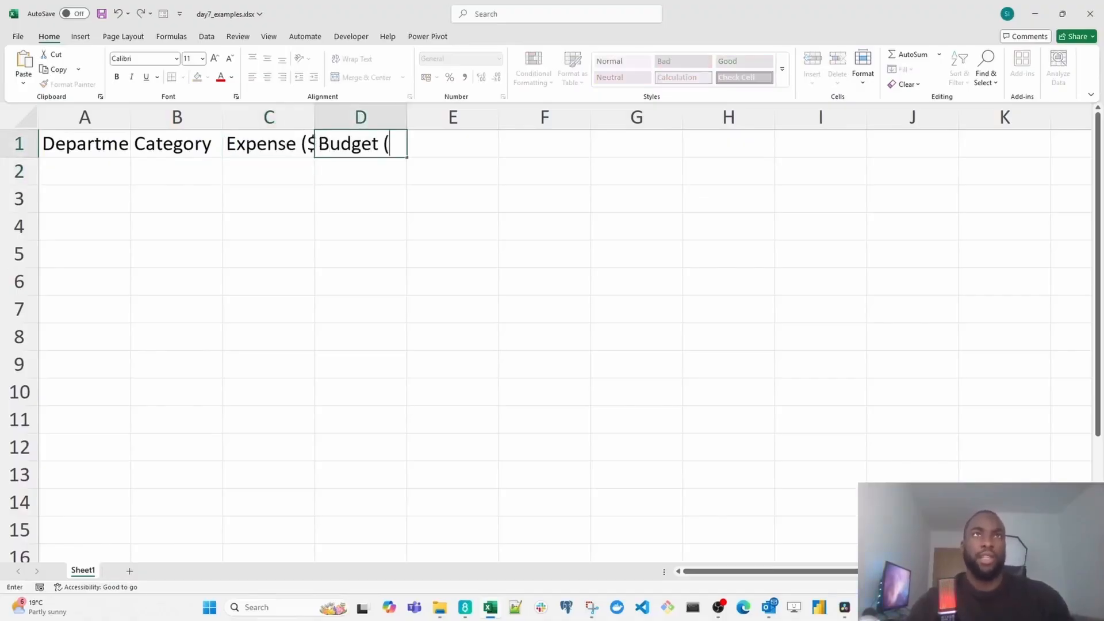
{"action": "type", "text": "$)"}
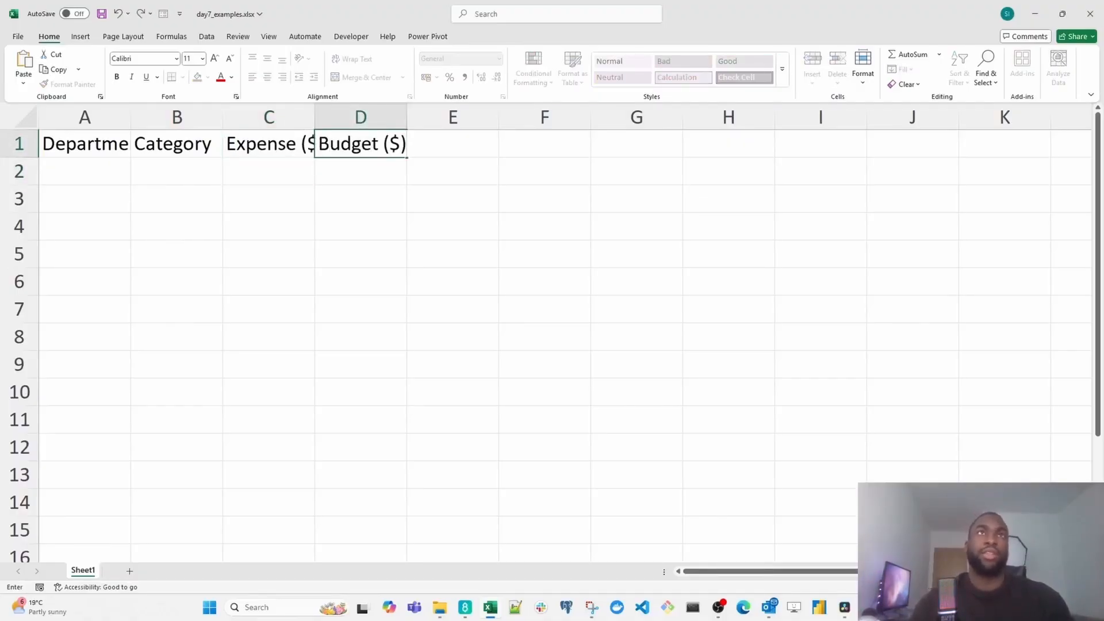
{"action": "key", "text": "Tab"}
{"action": "type", "text": "Bud"}
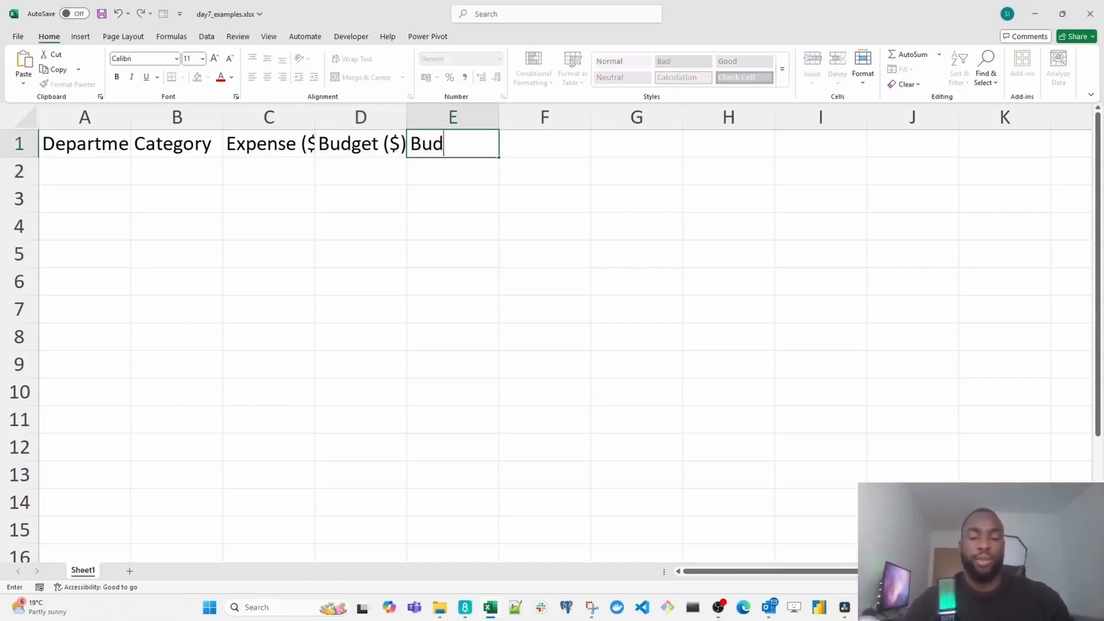
{"action": "type", "text": "get Status"}
{"action": "key", "text": "Return"}
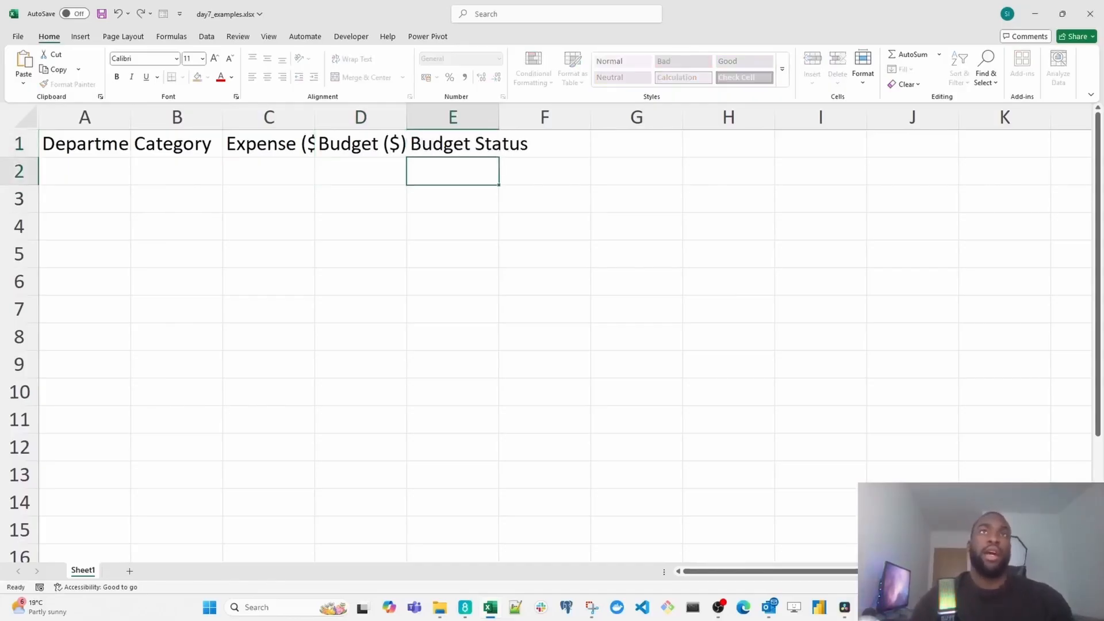
- AutoFit the widths of columns A to E to their header text
{"action": "key", "text": "Up"}
{"action": "key", "text": "ctrl+shift+Left"}
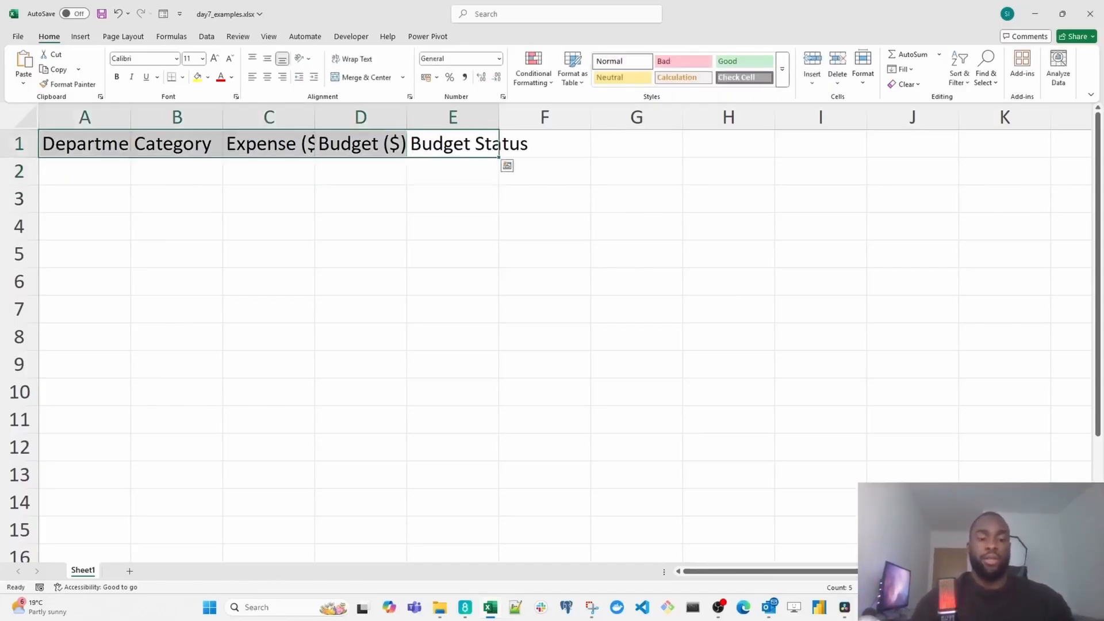
{"action": "key", "text": "alt"}
{"action": "key", "text": "h"}
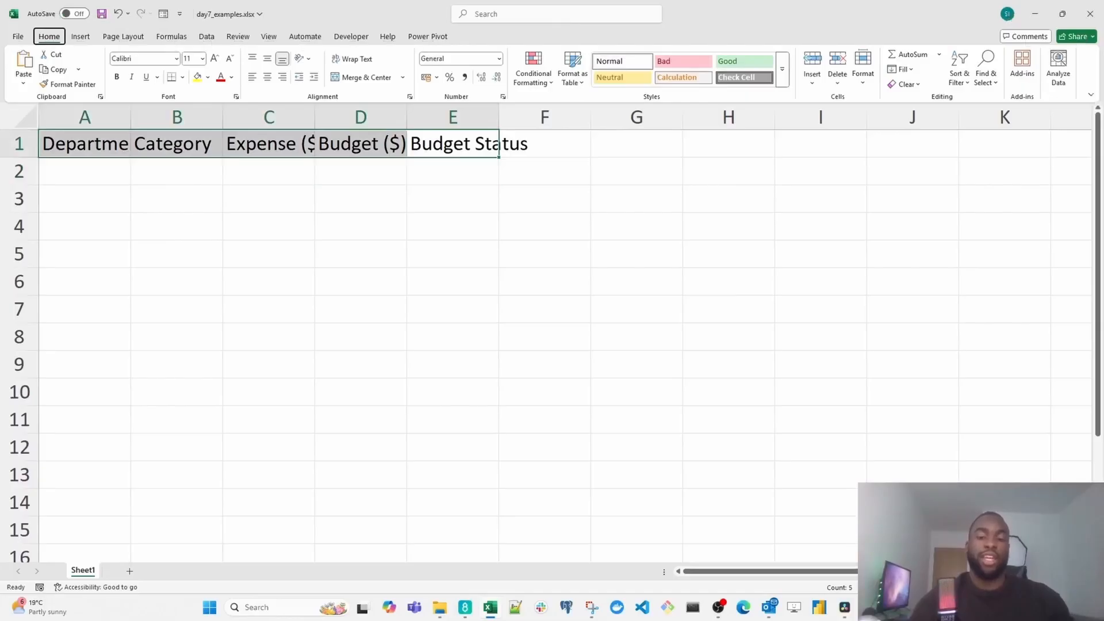
{"action": "key", "text": "o"}
{"action": "key", "text": "i"}
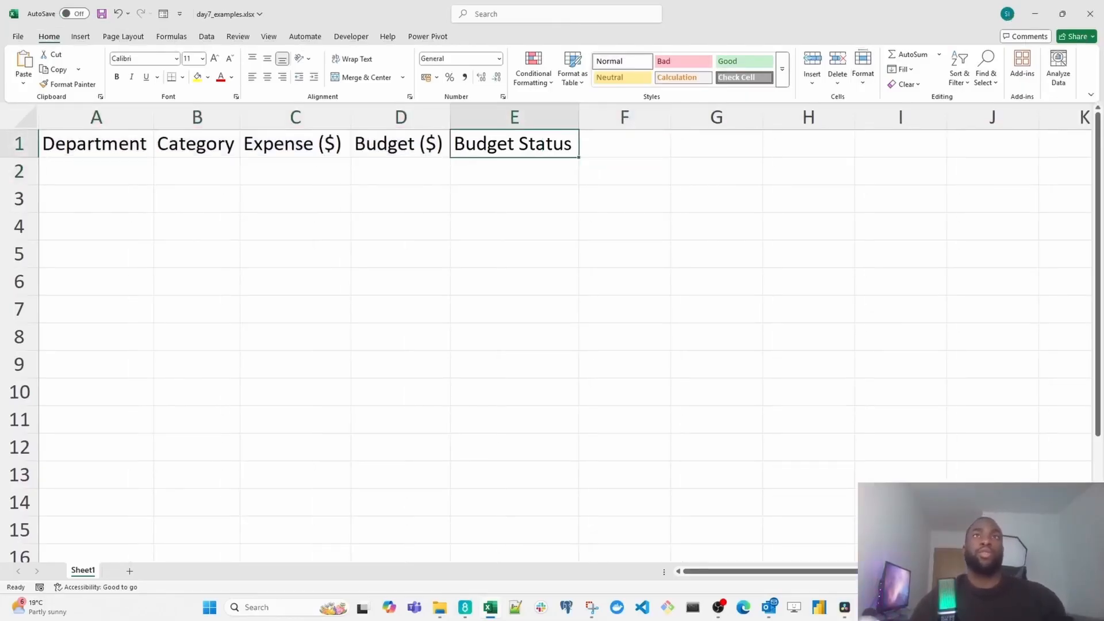
{"action": "key", "text": "Down"}
{"action": "key", "text": "Up"}
{"action": "key", "text": "Left"}
{"action": "key", "text": "Down"}
{"action": "key", "text": "Left"}
{"action": "key", "text": "Left"}
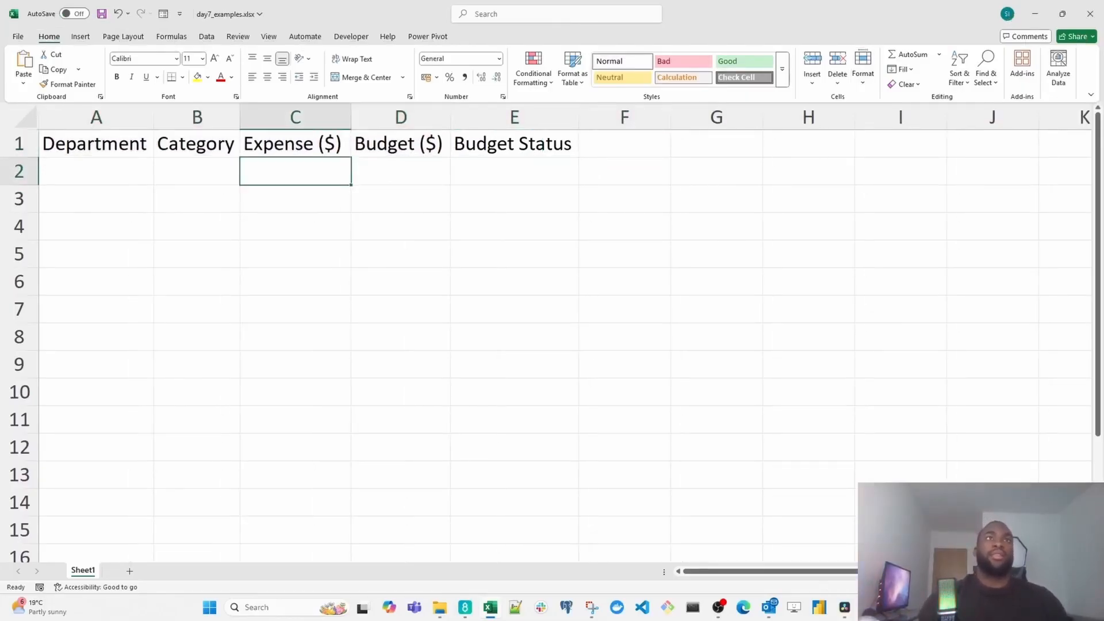
{"action": "key", "text": "Left"}
{"action": "key", "text": "Up"}
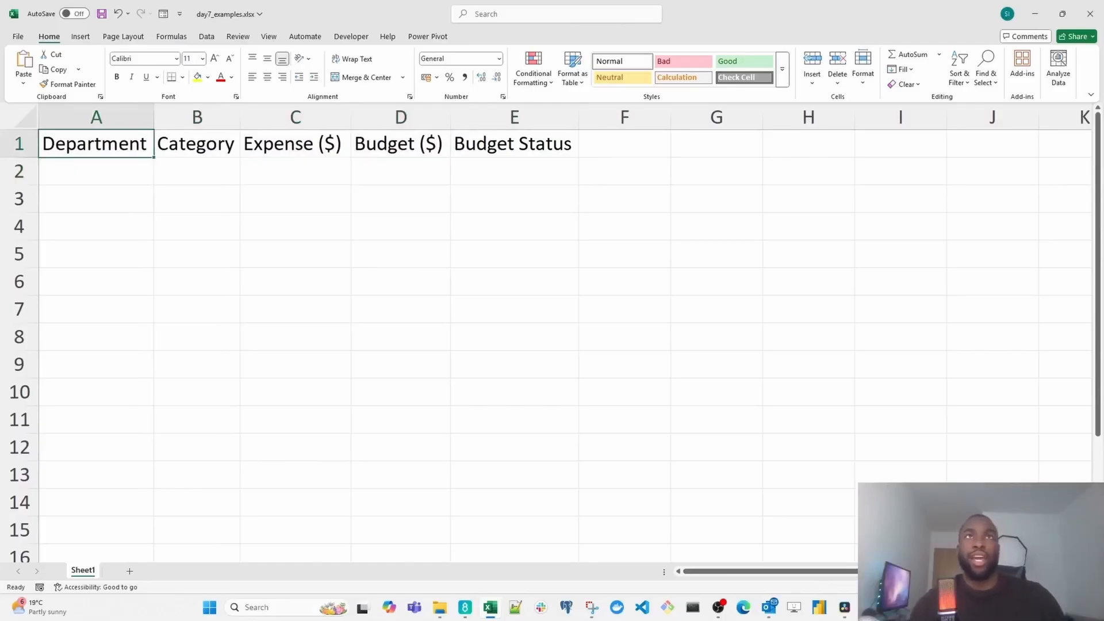
- Undo the last column width change
{"action": "key", "text": "ctrl+z"}
{"action": "key", "text": "Right"}
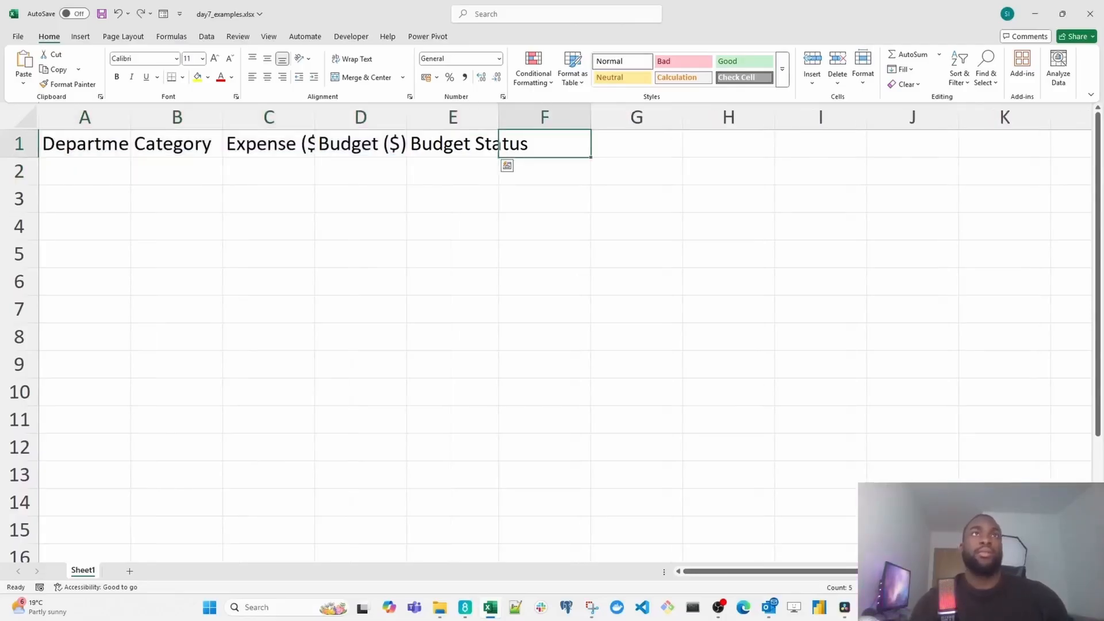
{"action": "key", "text": "Left"}
{"action": "key", "text": "Left"}
{"action": "key", "text": "Left"}
{"action": "key", "text": "shift+Right"}
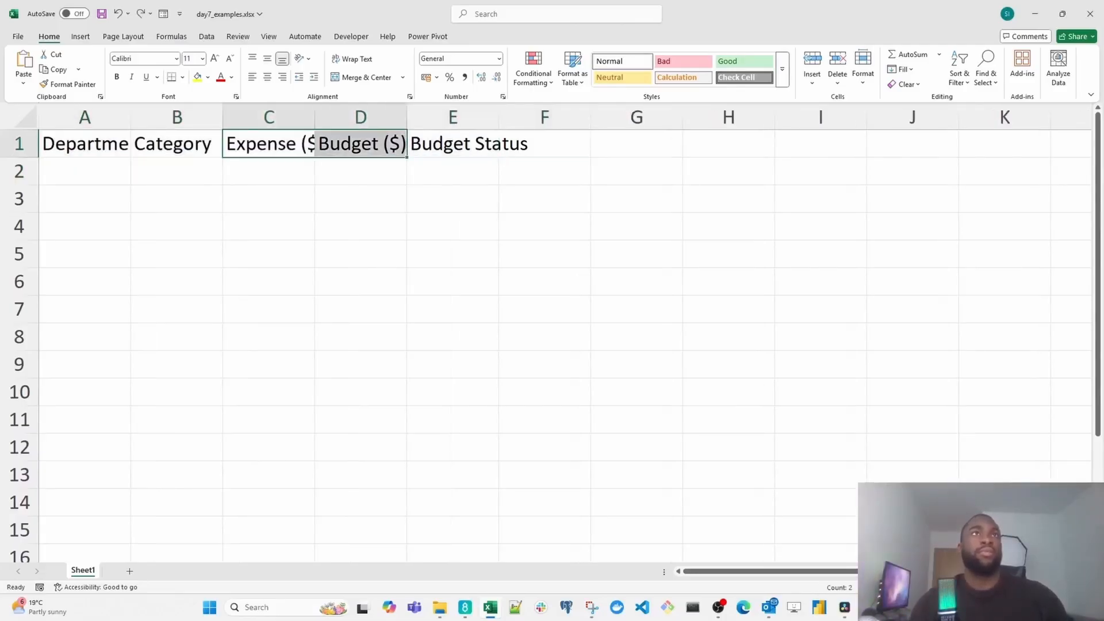
{"action": "key", "text": "Left"}
{"action": "key", "text": "Right"}
{"action": "key", "text": "shift+Right"}
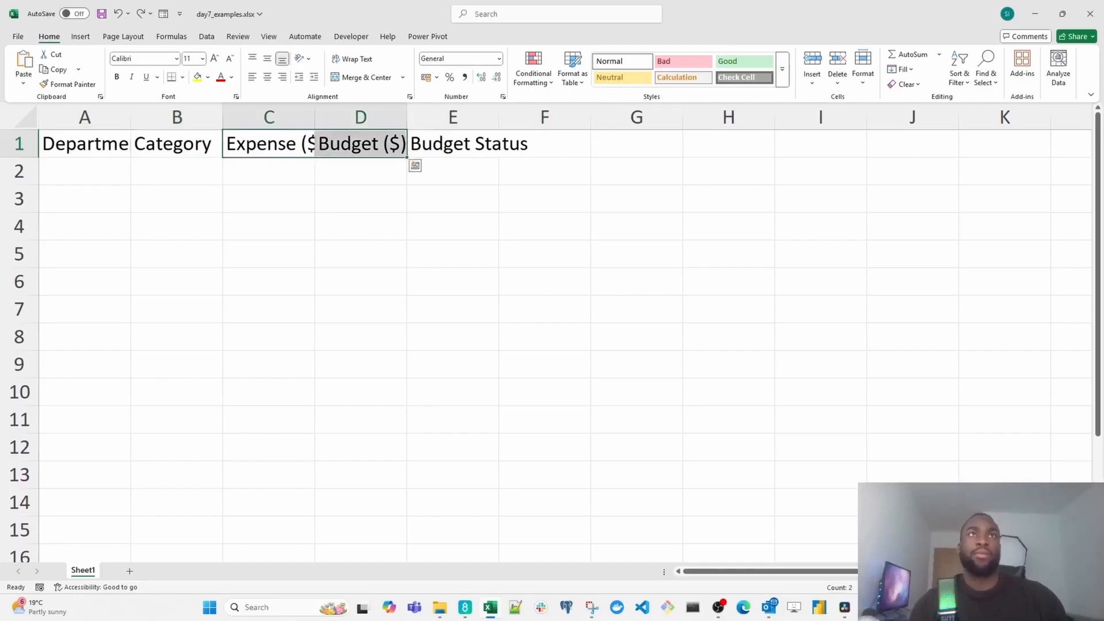
{"action": "key", "text": "Left"}
{"action": "key", "text": "Right"}
- Select the whole header region A1:E1 and AutoFit its column widths
{"action": "key", "text": "ctrl+a"}
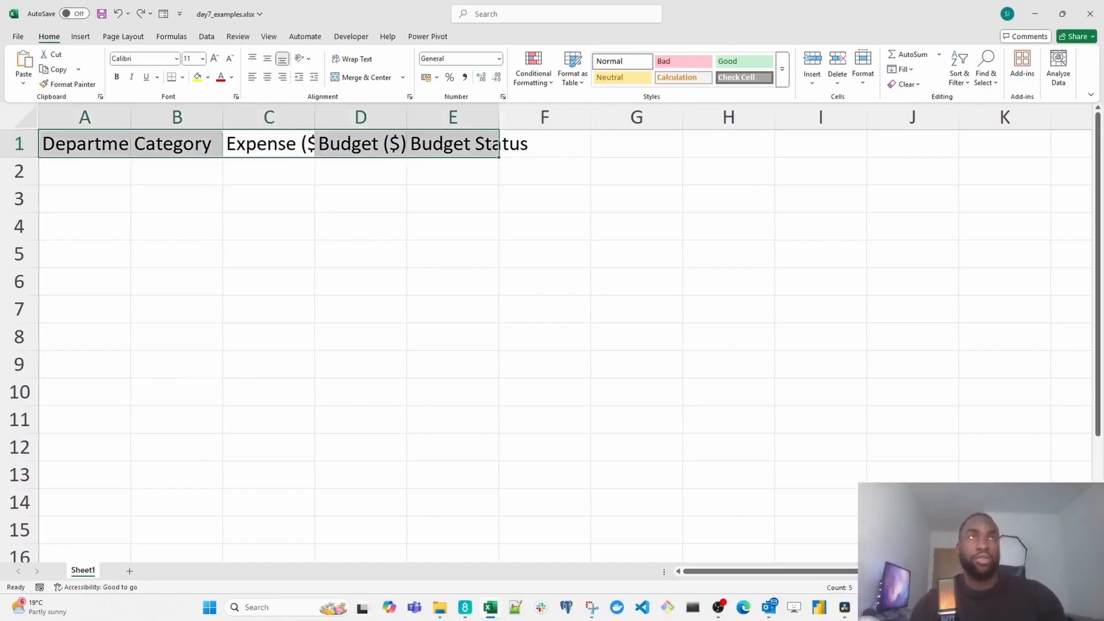
{"action": "key", "text": "alt"}
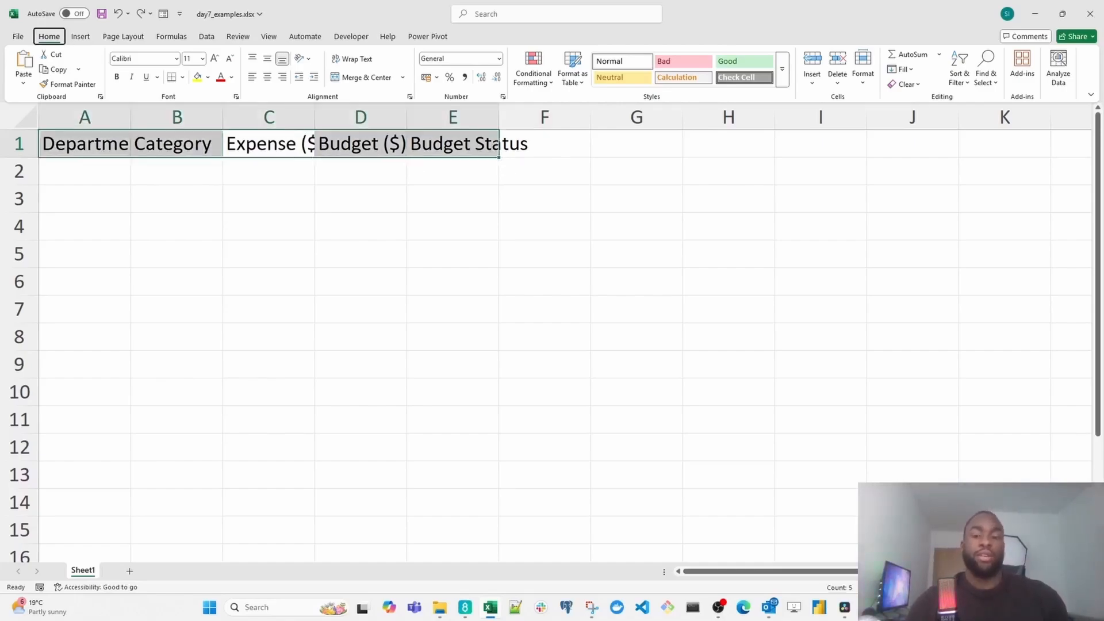
{"action": "key", "text": "h"}
{"action": "key", "text": "o"}
{"action": "key", "text": "i"}
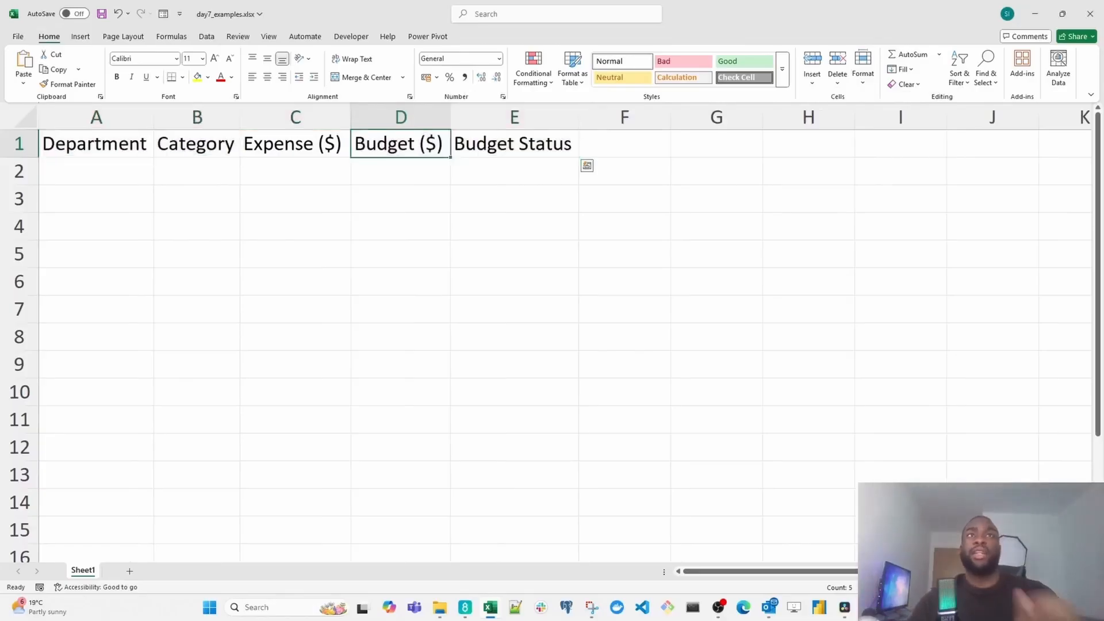
- Paste the department, category, expense and budget data into columns A to D starting at cell A1, and select cell E2
{"action": "key", "text": "Down"}
{"action": "key", "text": "Left"}
{"action": "key", "text": "Left"}
{"action": "key", "text": "Left"}
{"action": "key", "text": "Right"}
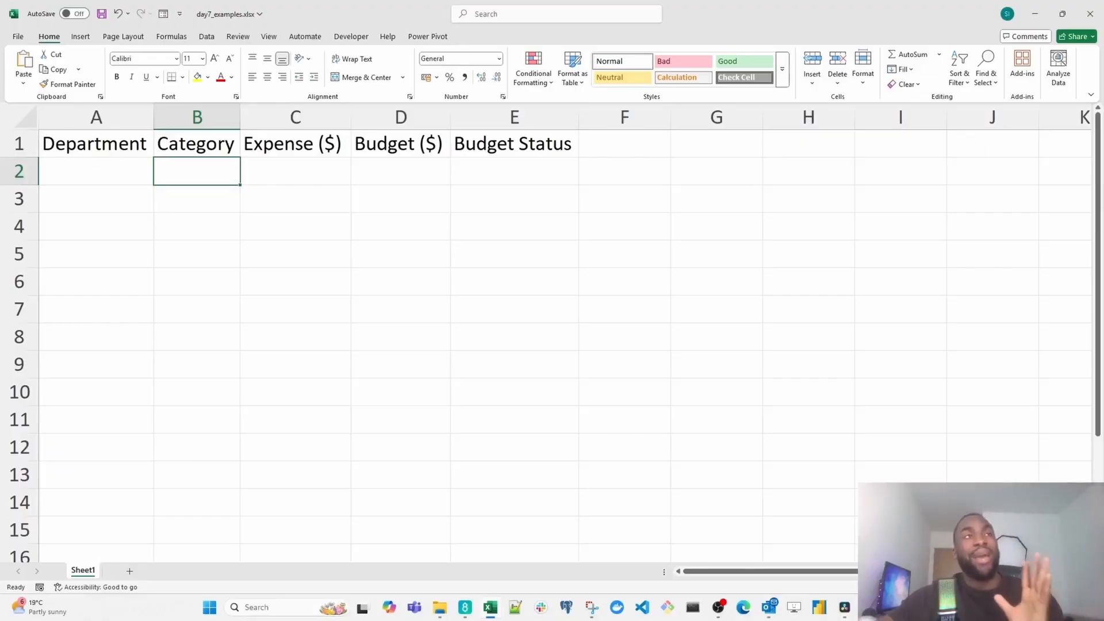
{"action": "key", "text": "alt+Tab"}
{"action": "key", "text": "alt+Tab"}
{"action": "key", "text": "ctrl+v"}
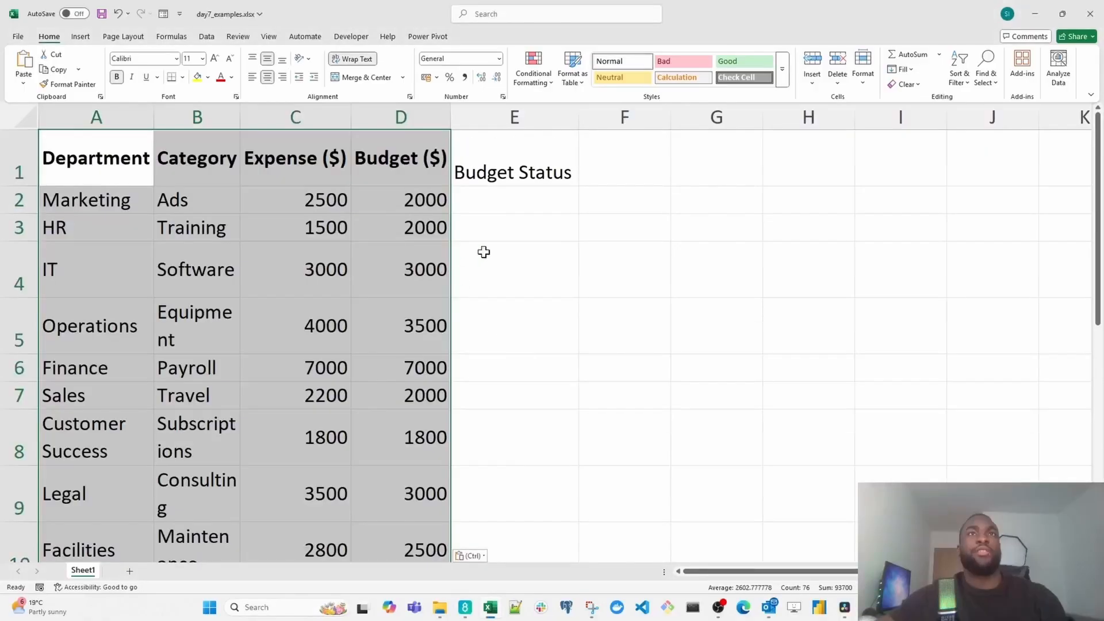
{"action": "left_click", "coordinate": [517, 201]}
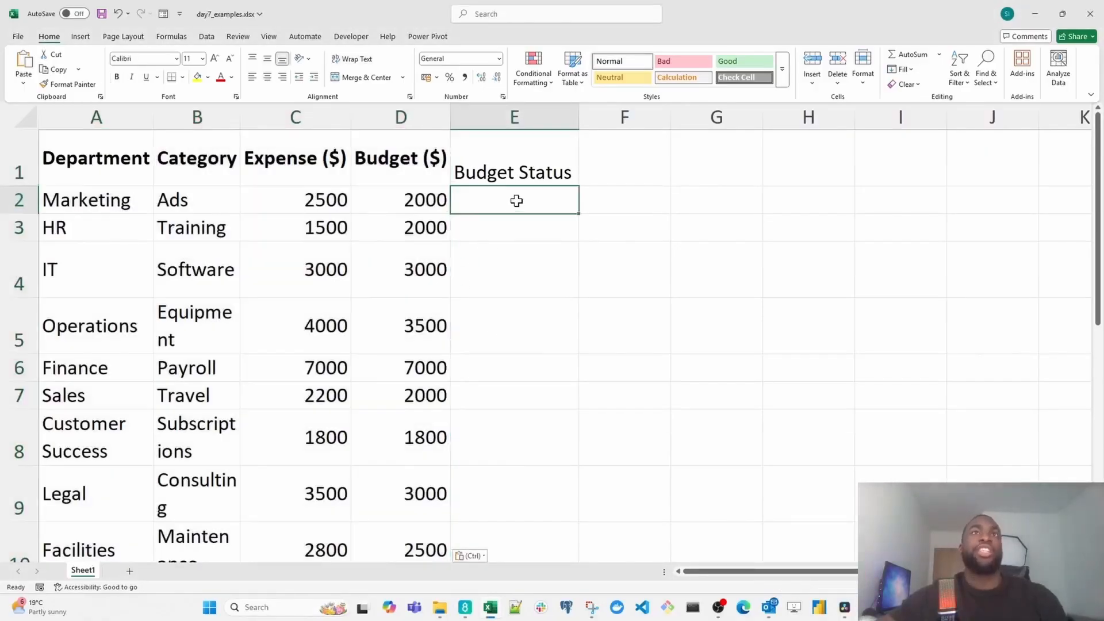
{"action": "left_click", "coordinate": [519, 155]}
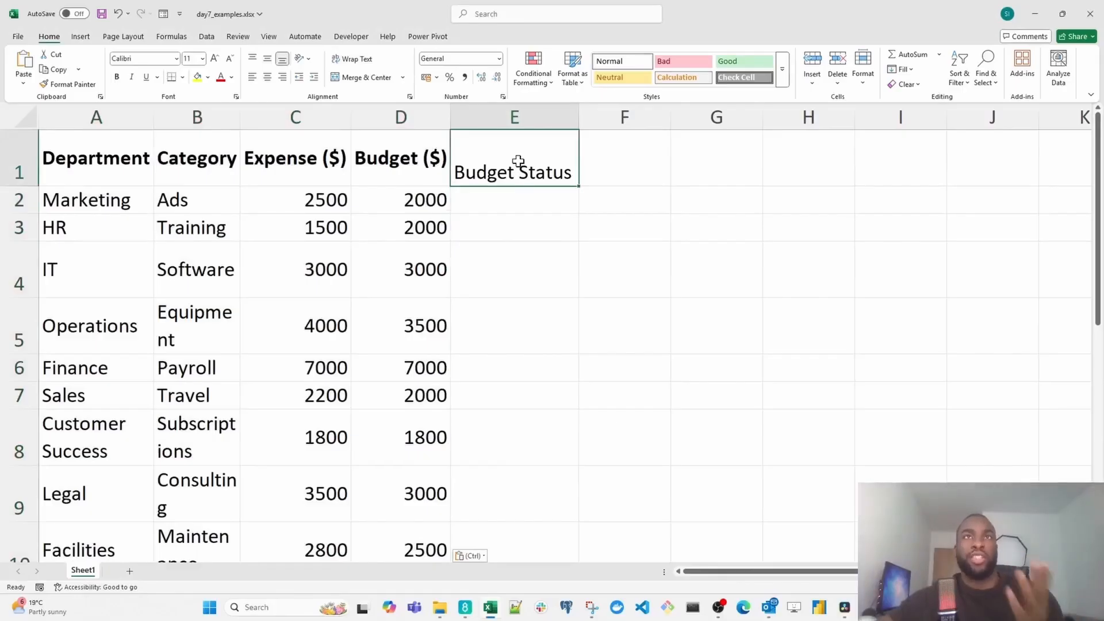
{"action": "left_click", "coordinate": [521, 198]}
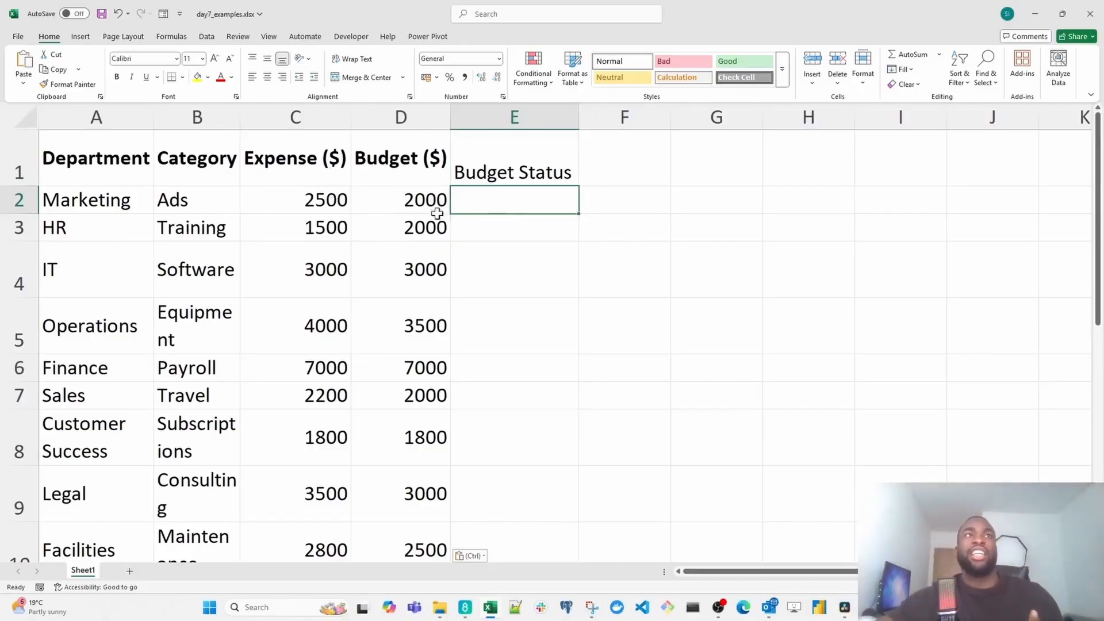
{"action": "left_click", "coordinate": [88, 204]}
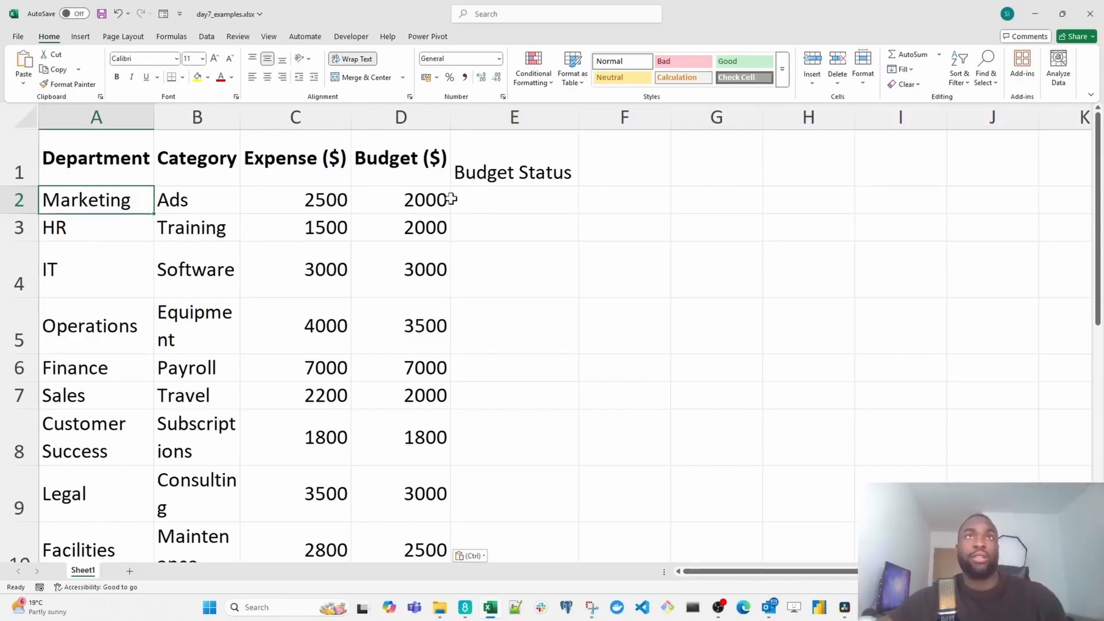
- Enter the formula =IF(C2>D2,"Exceeds Budget","On Track") in cell E2
{"action": "left_click", "coordinate": [528, 209]}
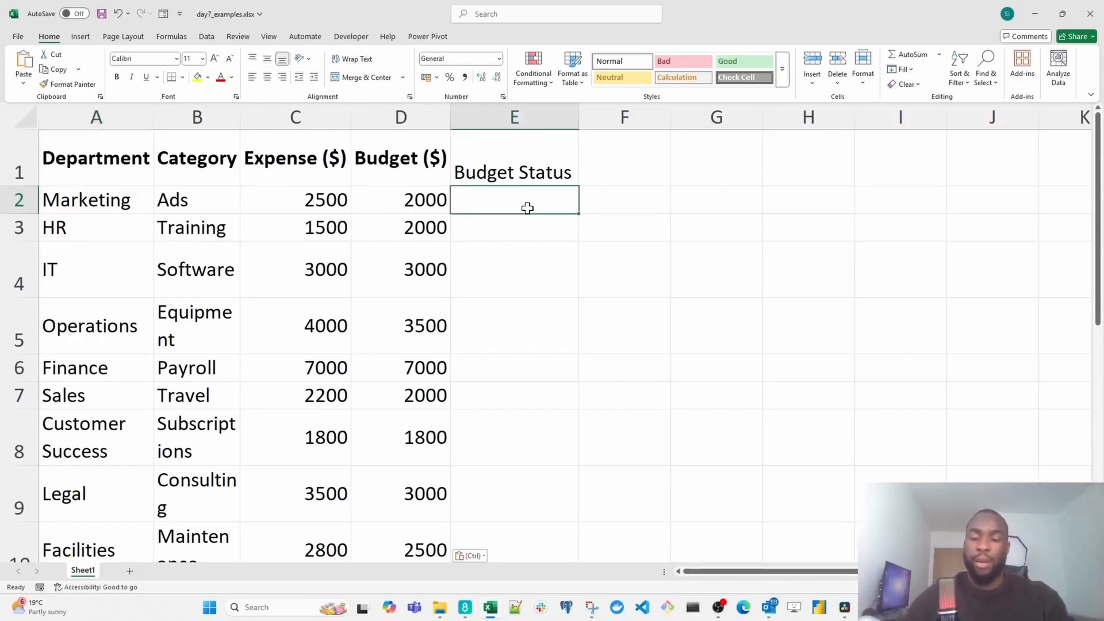
{"action": "type", "text": "=if"}
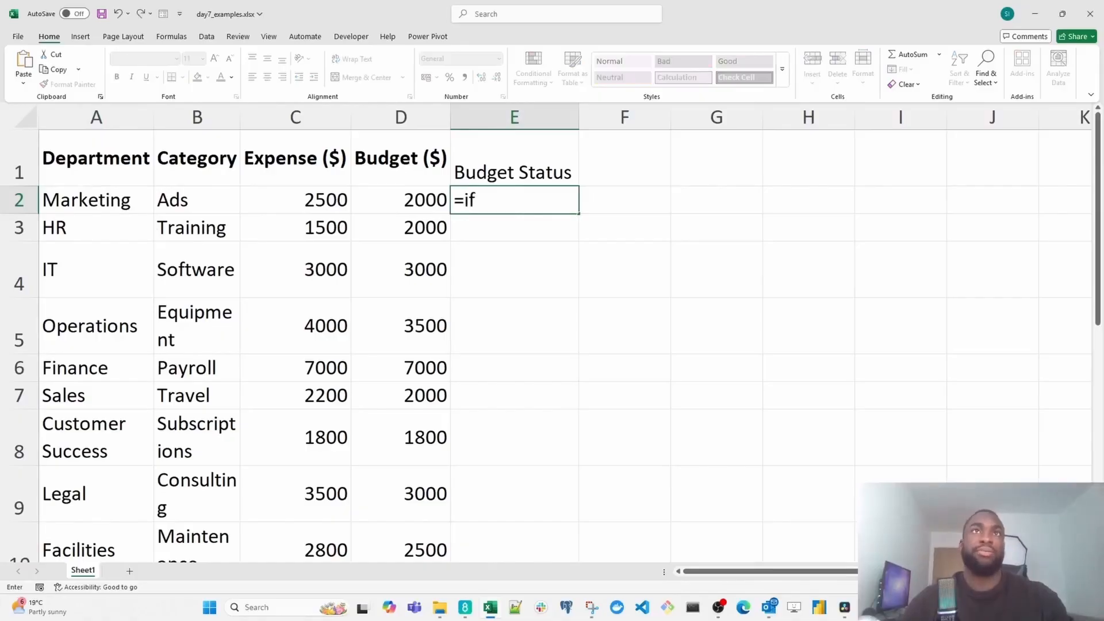
{"action": "key", "text": "Tab"}
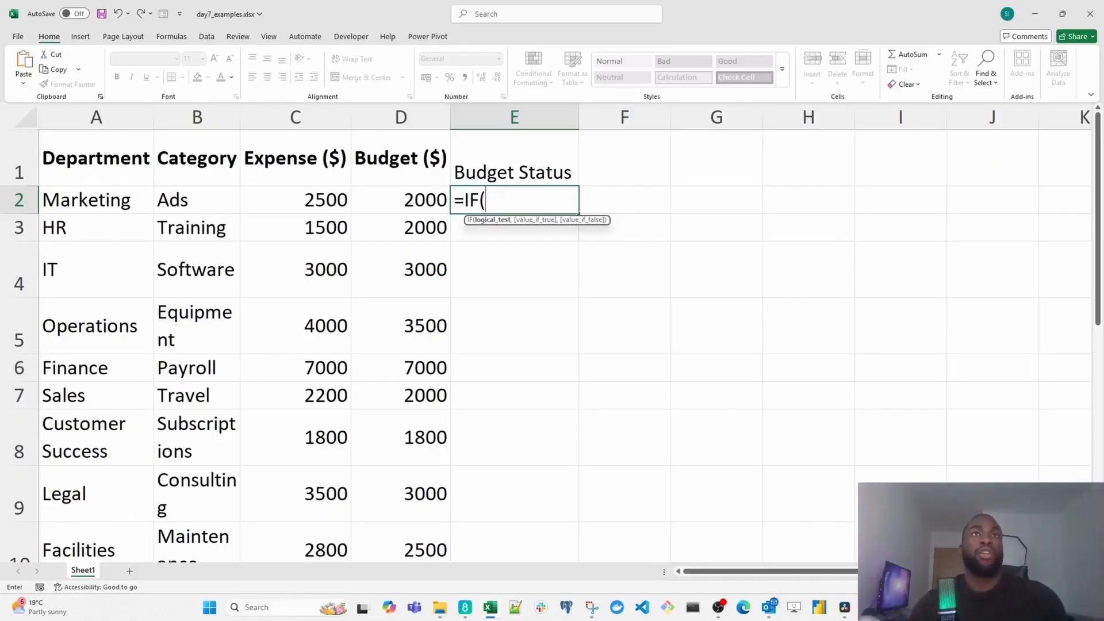
{"action": "key", "text": "Left"}
{"action": "key", "text": "Left"}
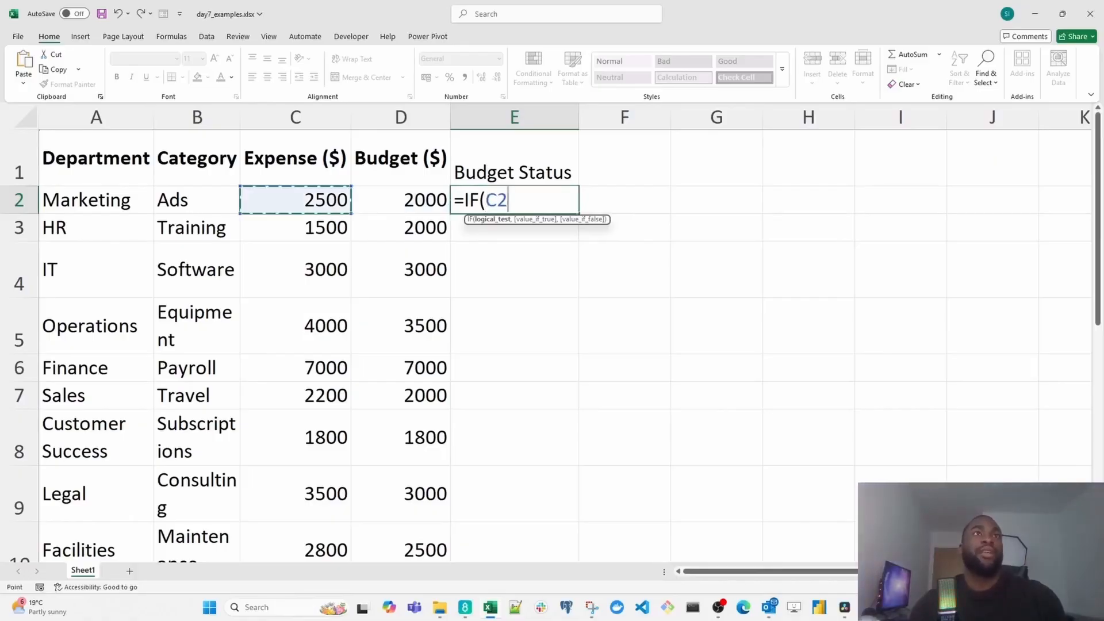
{"action": "type", "text": ">"}
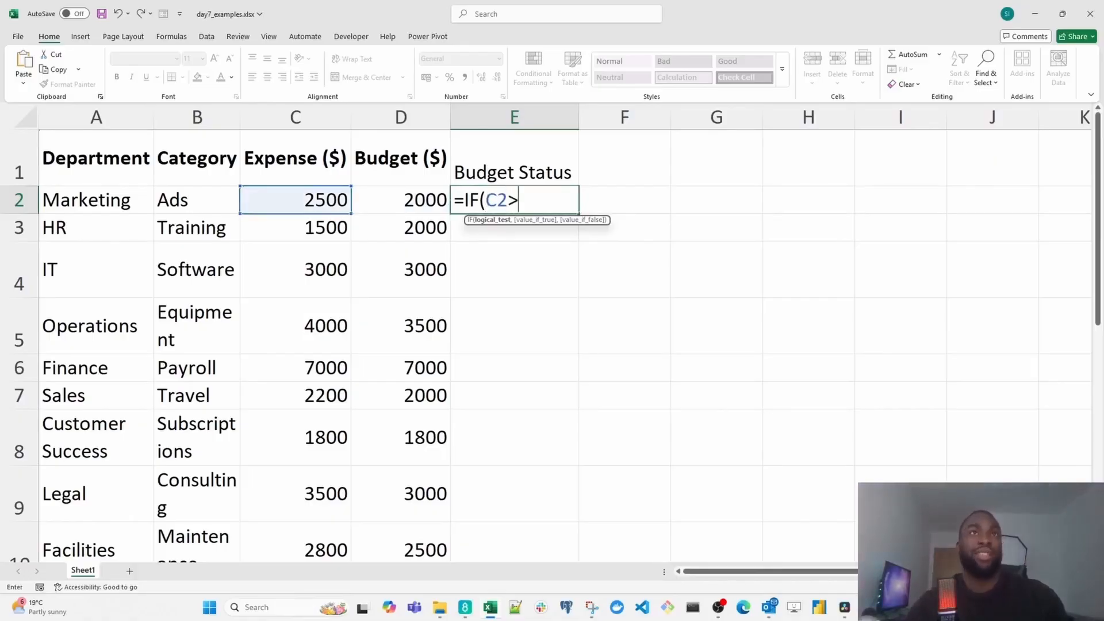
{"action": "key", "text": "Left"}
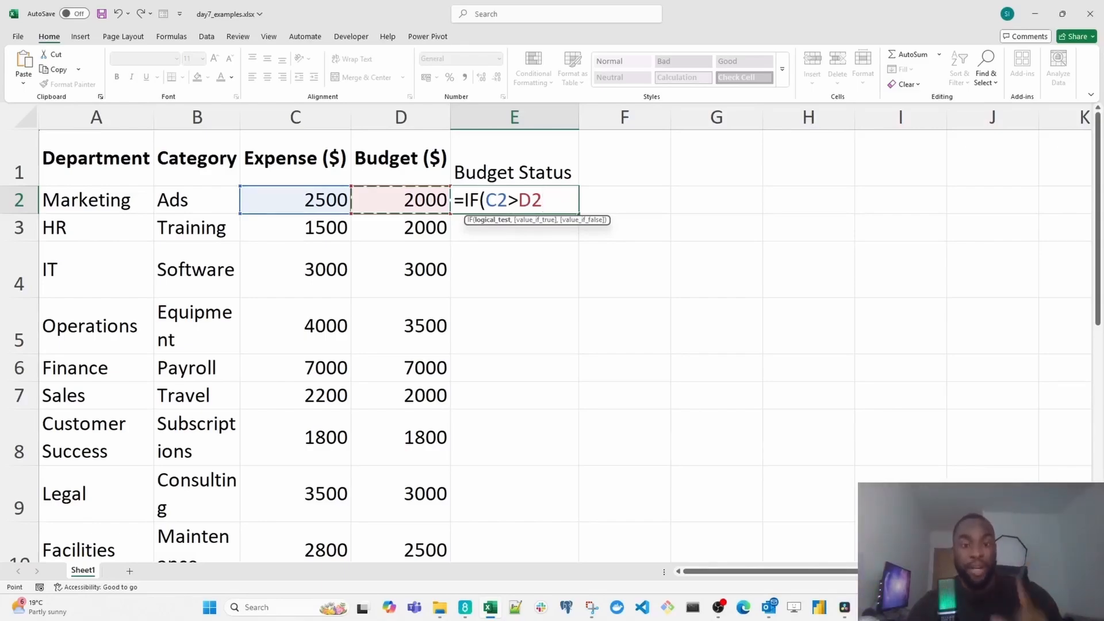
{"action": "type", "text": ","}
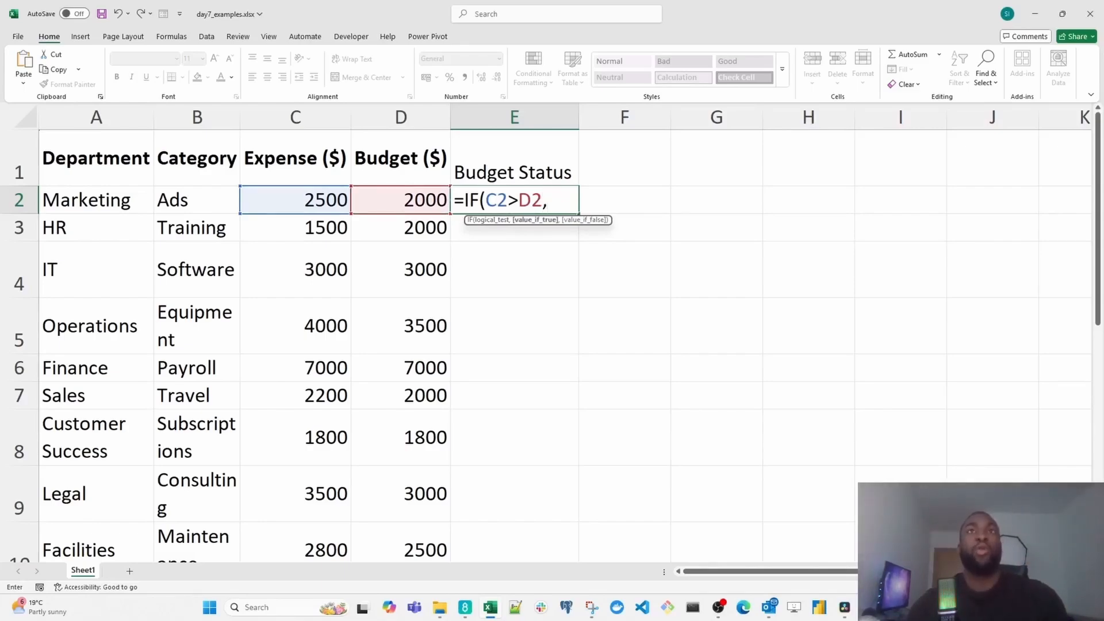
{"action": "type", "text": "\""}
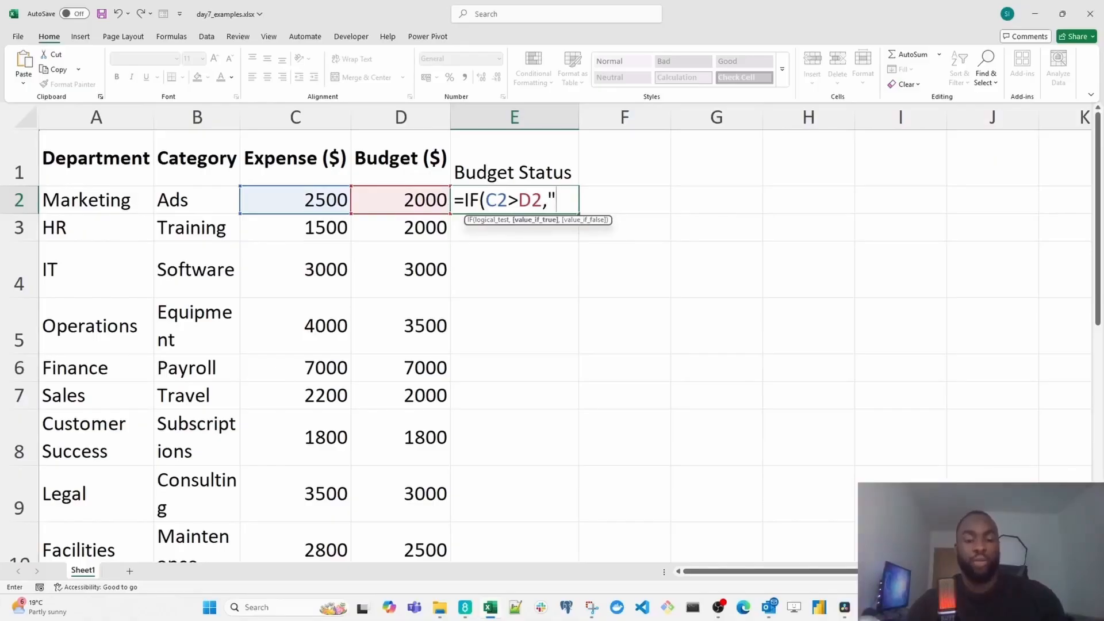
{"action": "type", "text": "Exceed"}
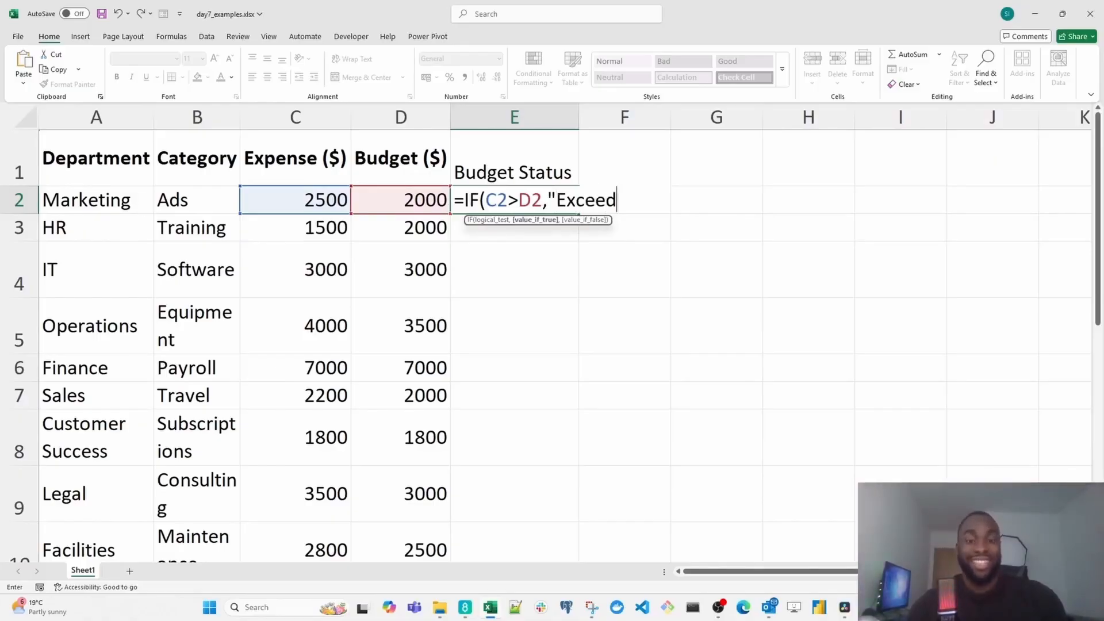
{"action": "type", "text": "s Budget"}
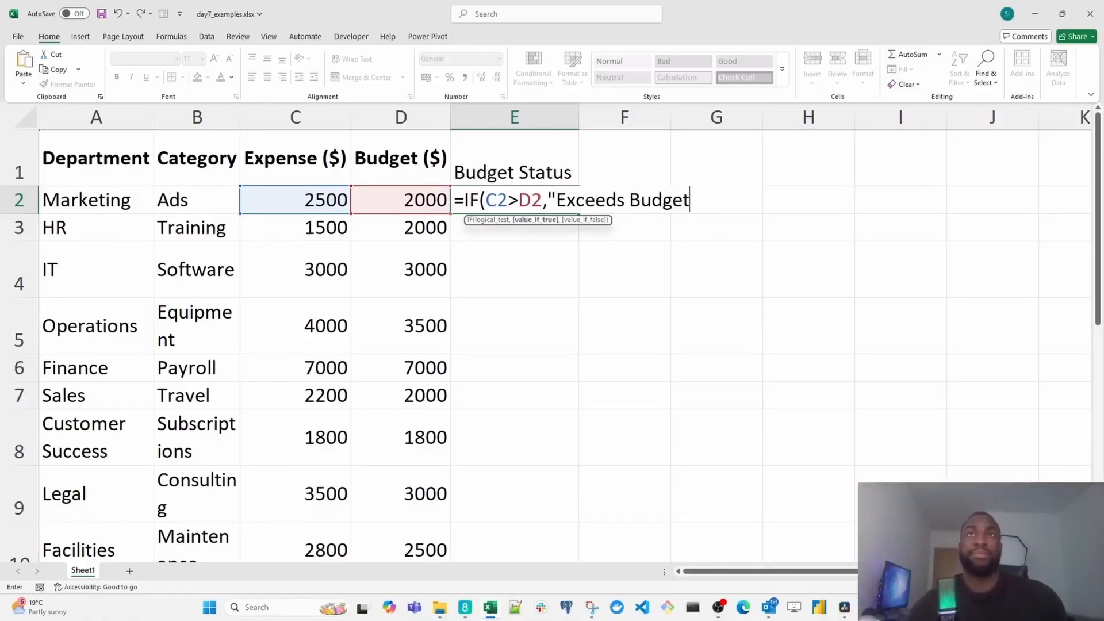
{"action": "type", "text": "\","}
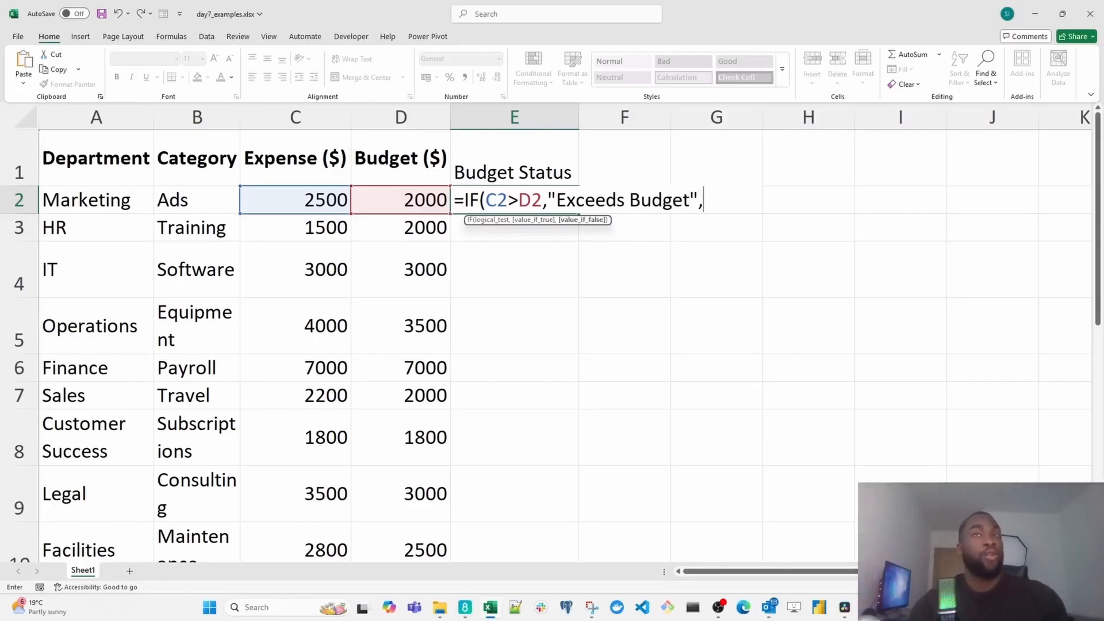
{"action": "type", "text": "\"On Tra"}
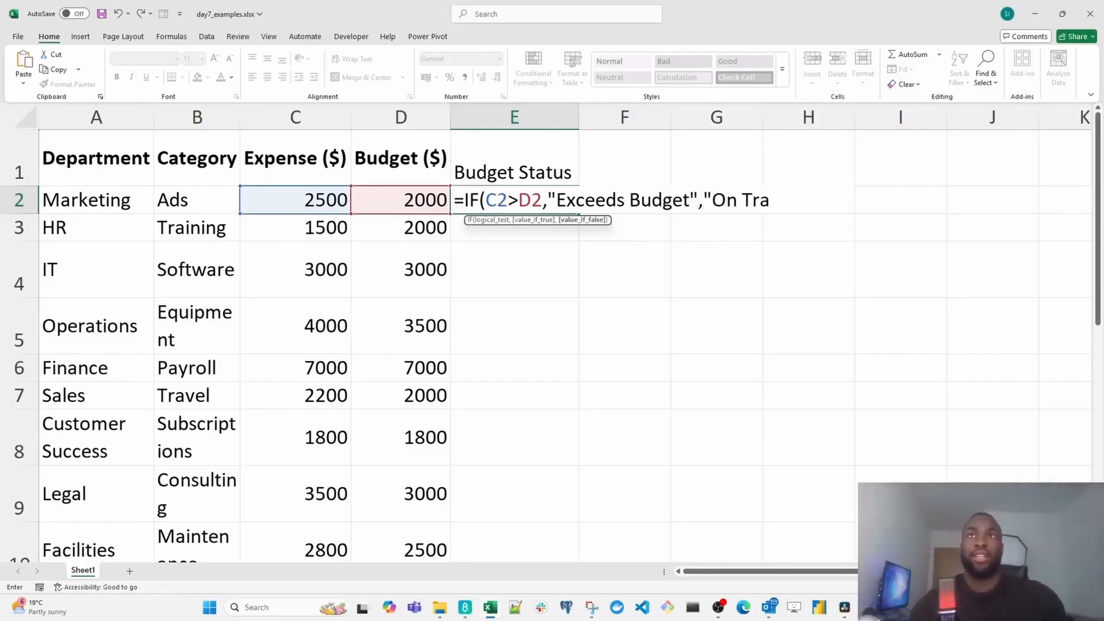
{"action": "type", "text": "ck\")"}
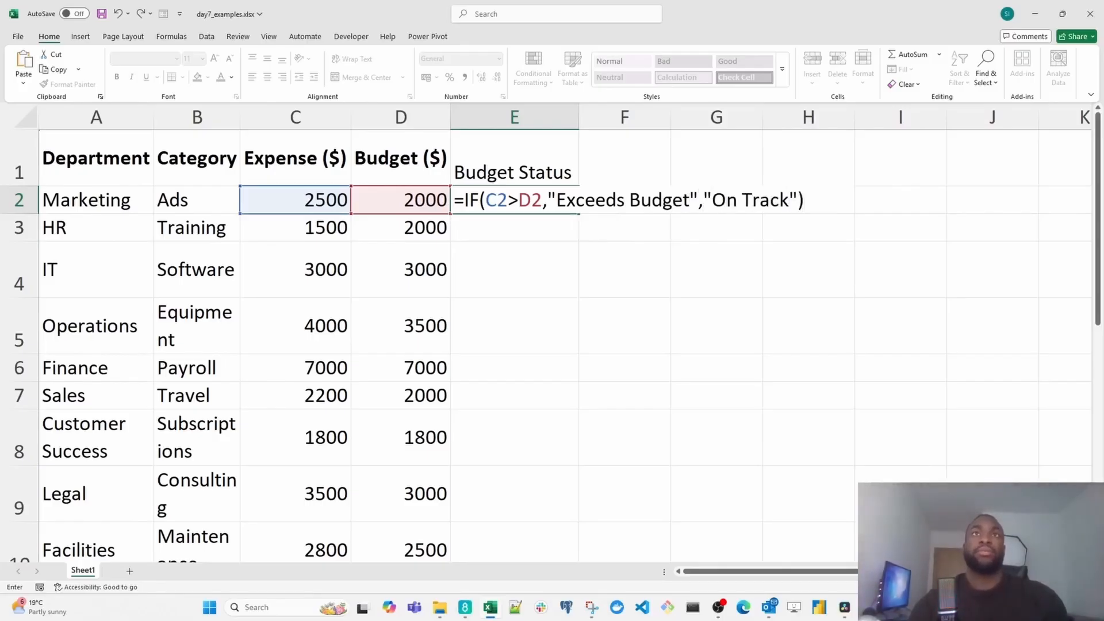
{"action": "key", "text": "Return"}
- AutoFit the width of column E to the content of cell E2
{"action": "left_click", "coordinate": [528, 208]}
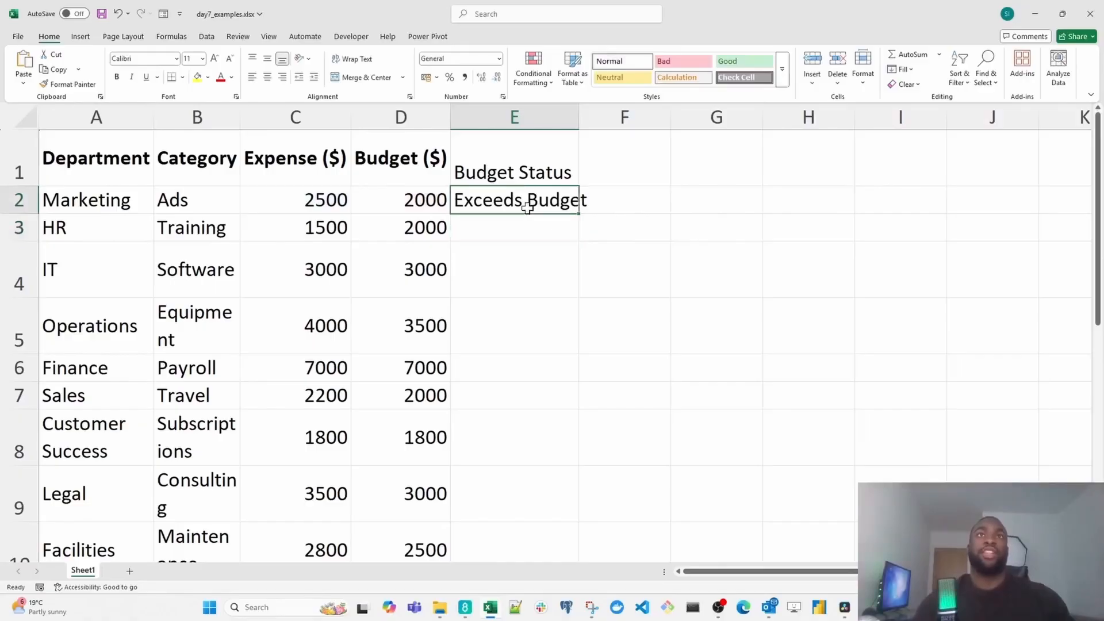
{"action": "key", "text": "alt+h"}
{"action": "key", "text": "o"}
{"action": "key", "text": "i"}
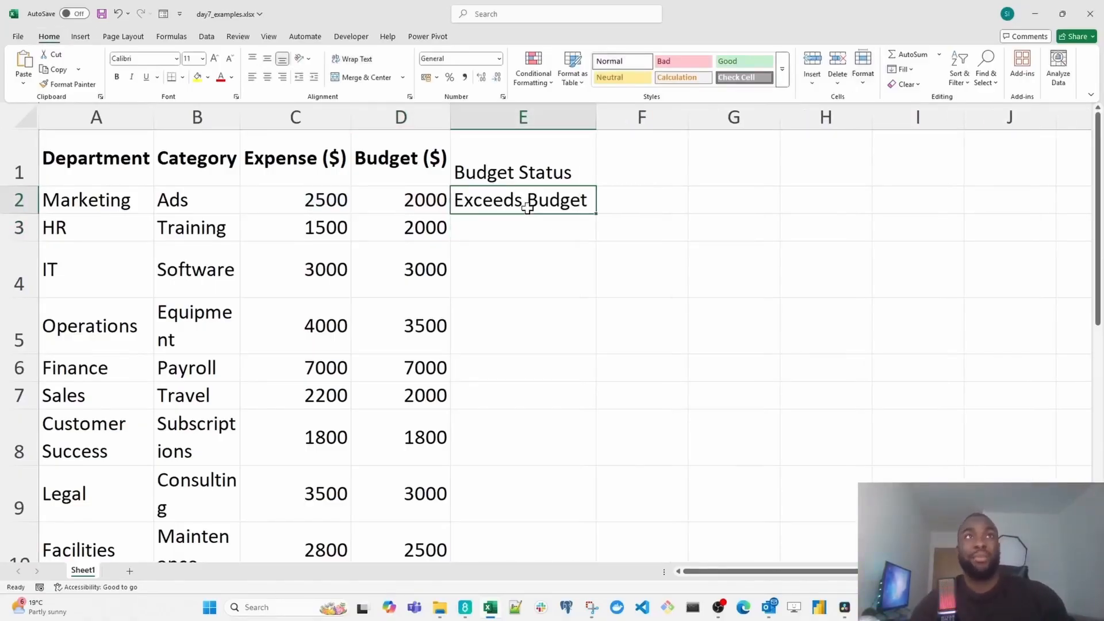
- Bold the Budget Status header in E1 and copy the Budget ($) header's formatting onto it with Format Painter
{"action": "key", "text": "Left"}
{"action": "key", "text": "Left"}
{"action": "key", "text": "Left"}
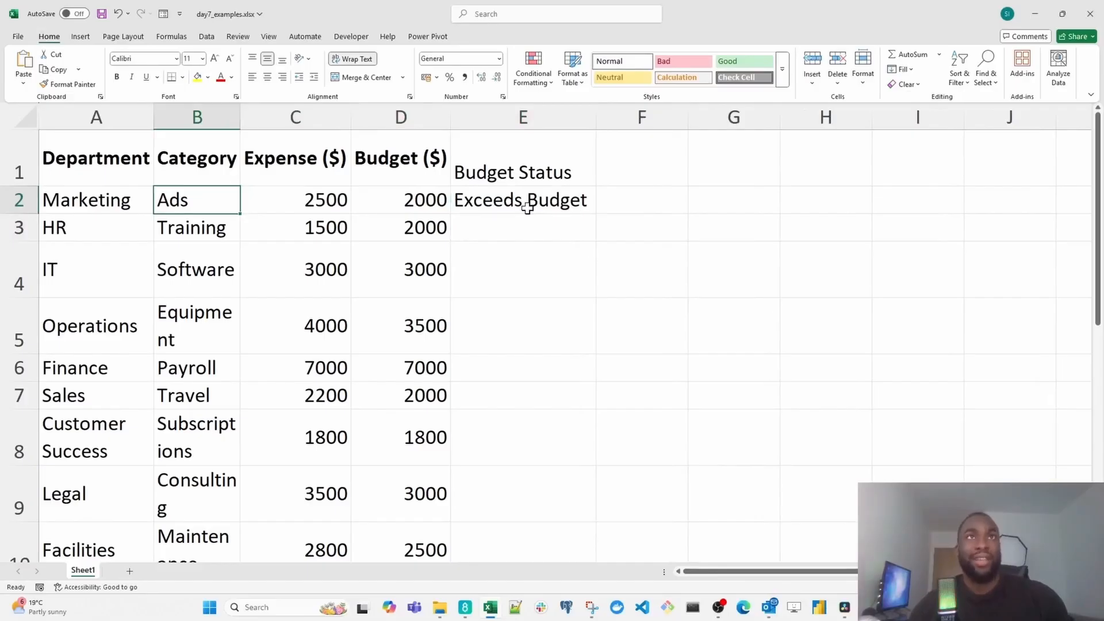
{"action": "key", "text": "Right"}
{"action": "key", "text": "Right"}
{"action": "key", "text": "Right"}
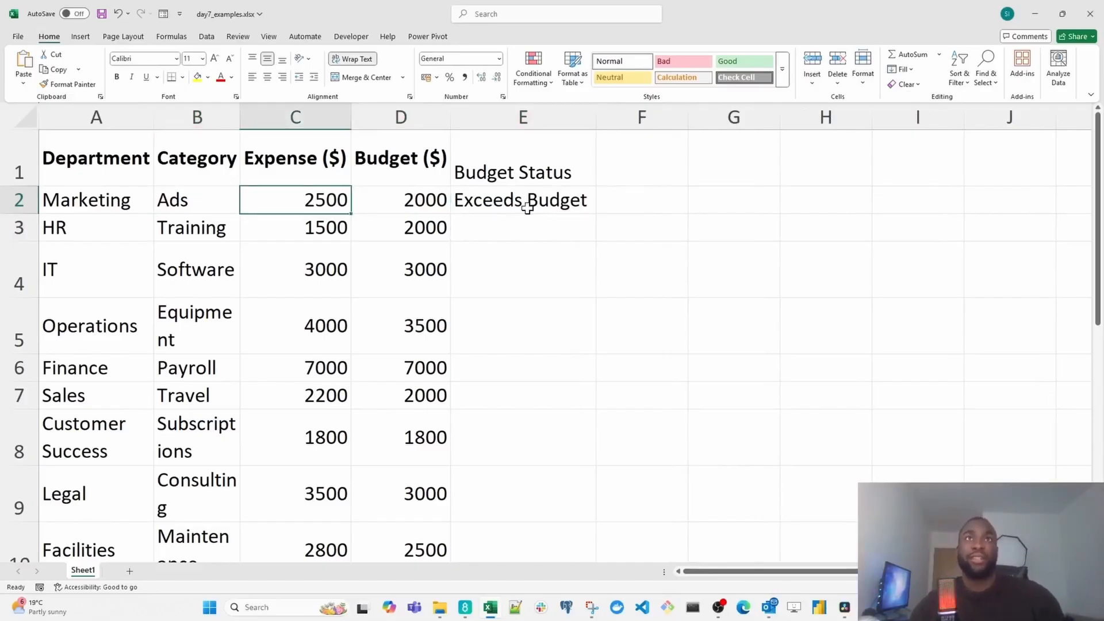
{"action": "key", "text": "Up"}
{"action": "key", "text": "ctrl+b"}
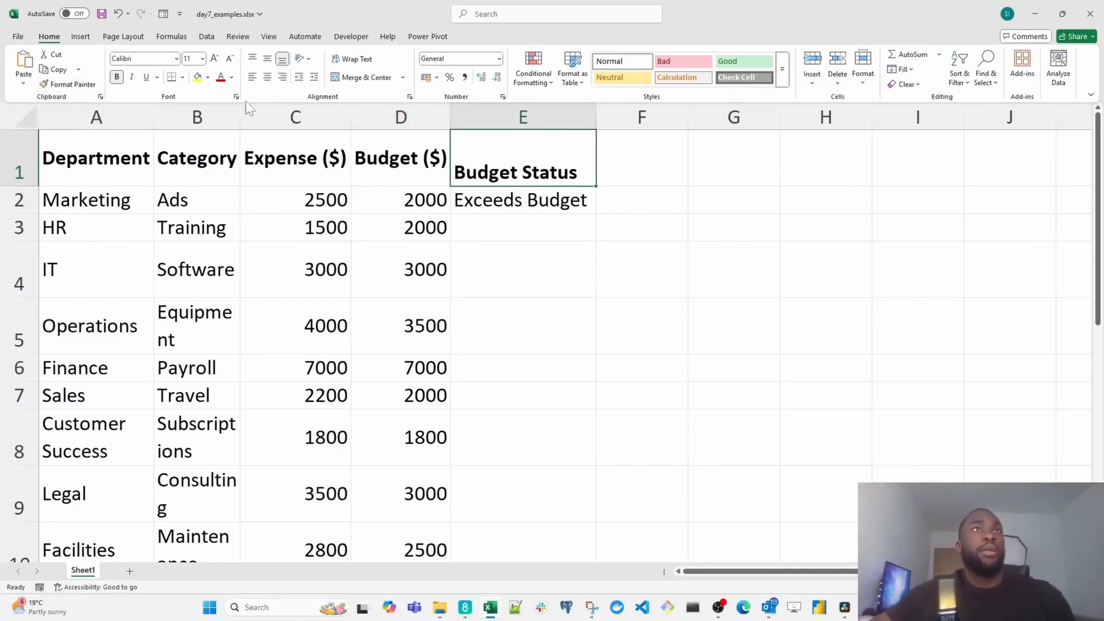
{"action": "left_click", "coordinate": [385, 154]}
{"action": "left_click", "coordinate": [69, 84]}
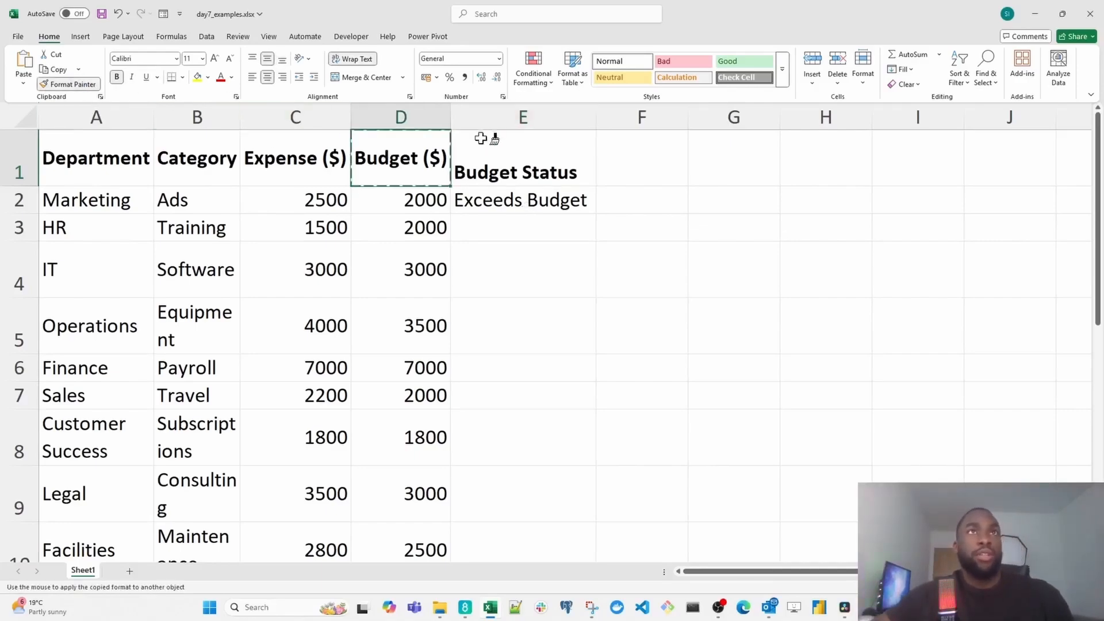
{"action": "left_click", "coordinate": [517, 167]}
- Select cell E2 and turn on the display of the formula bar
{"action": "left_click", "coordinate": [521, 202]}
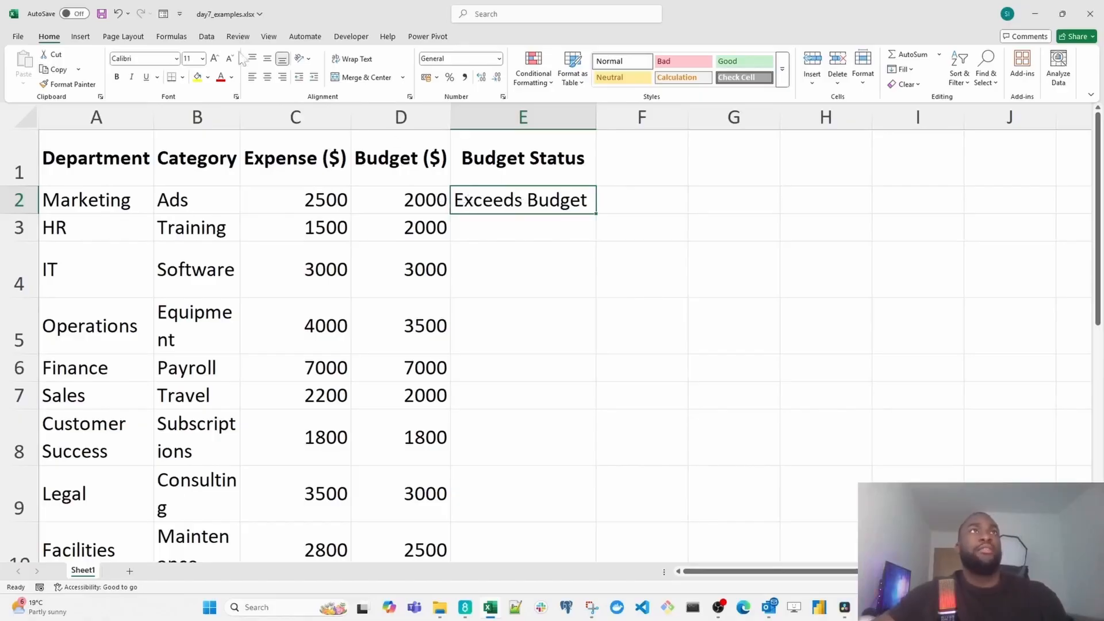
{"action": "left_click", "coordinate": [172, 37]}
{"action": "left_click", "coordinate": [205, 38]}
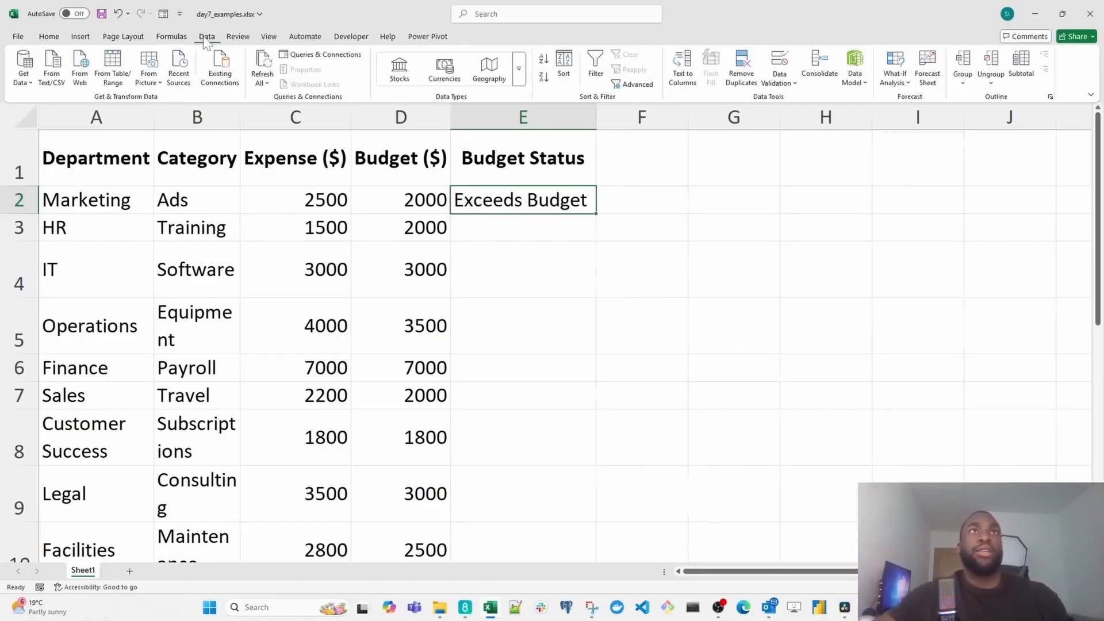
{"action": "left_click", "coordinate": [269, 37]}
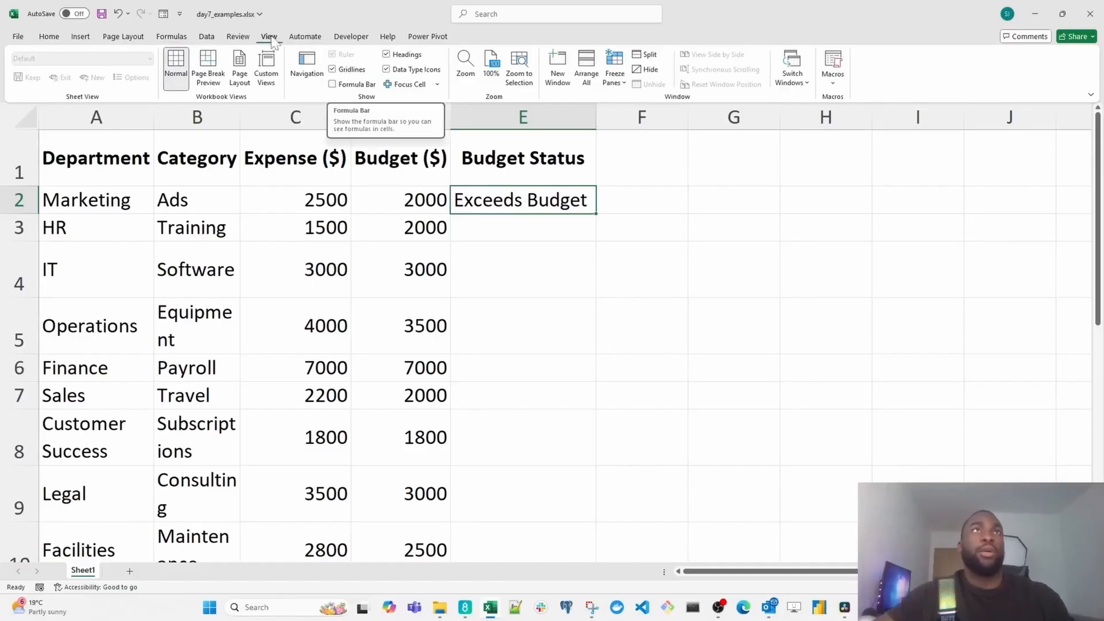
{"action": "left_click", "coordinate": [334, 85]}
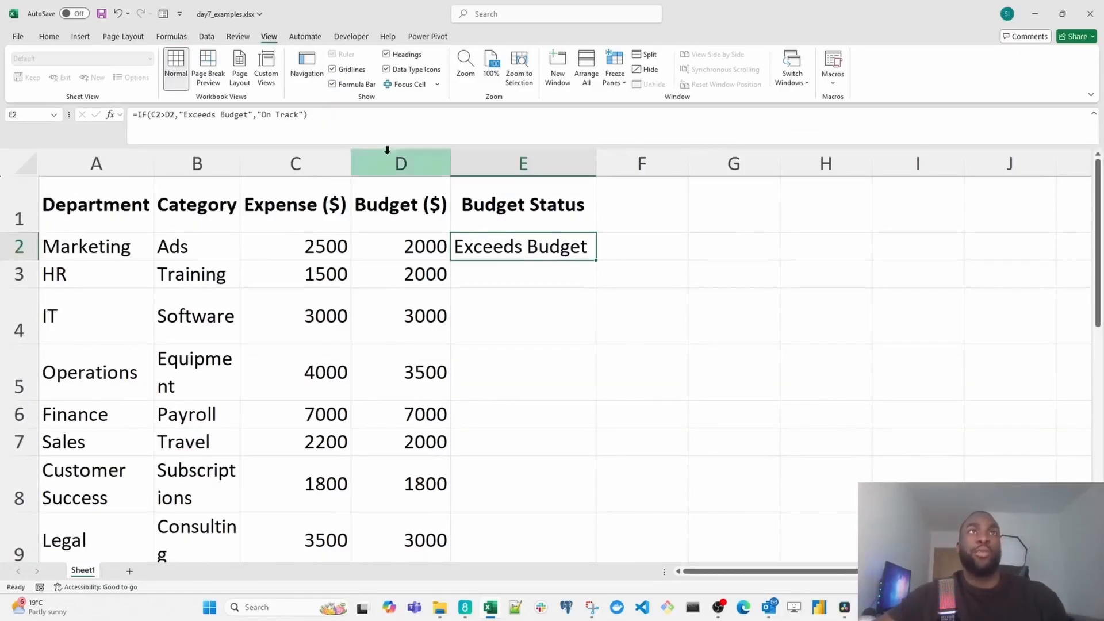
- Examine the logical test, value if true and value if false in the IF formula of cell E2
{"action": "left_click_drag", "start_coordinate": [180, 115], "coordinate": [133, 114]}
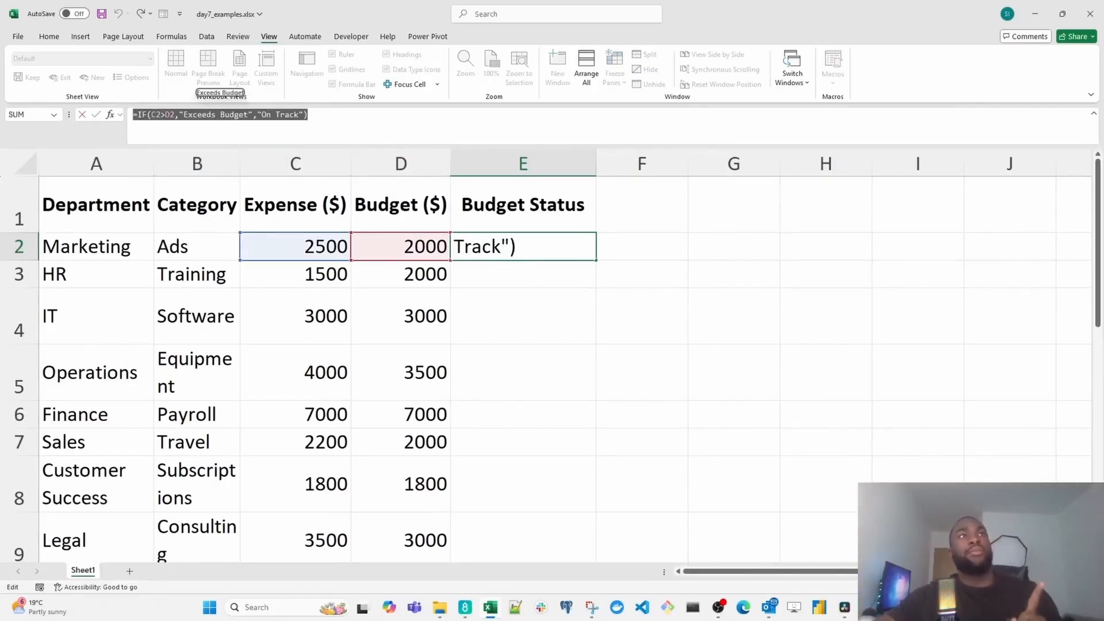
{"action": "left_click", "coordinate": [201, 115]}
{"action": "left_click_drag", "start_coordinate": [173, 115], "coordinate": [151, 115]}
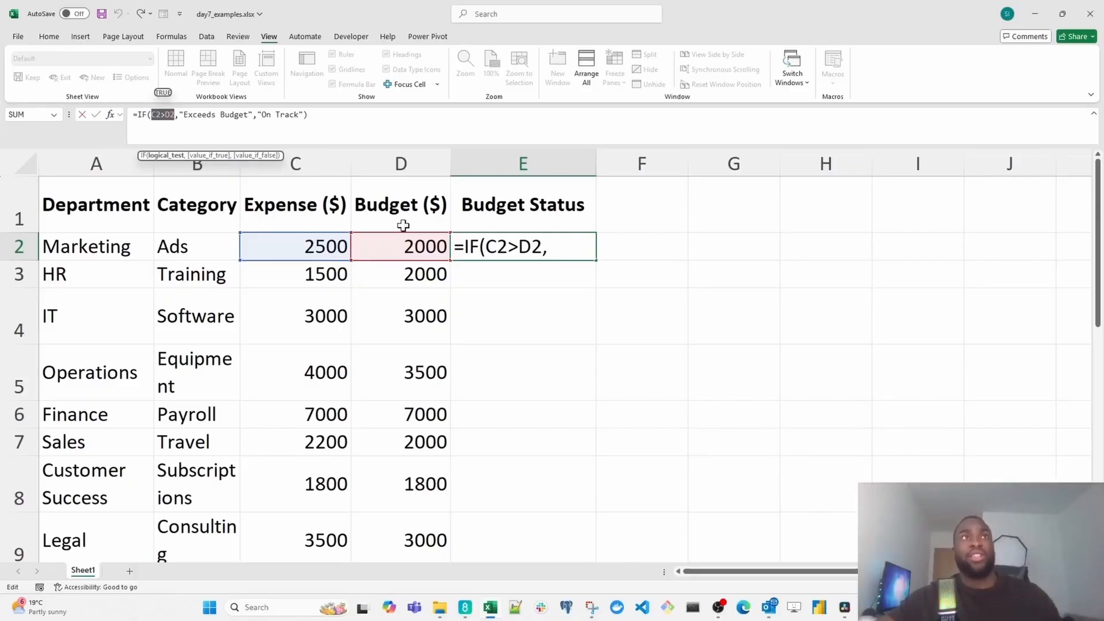
{"action": "left_click_drag", "start_coordinate": [253, 115], "coordinate": [179, 115]}
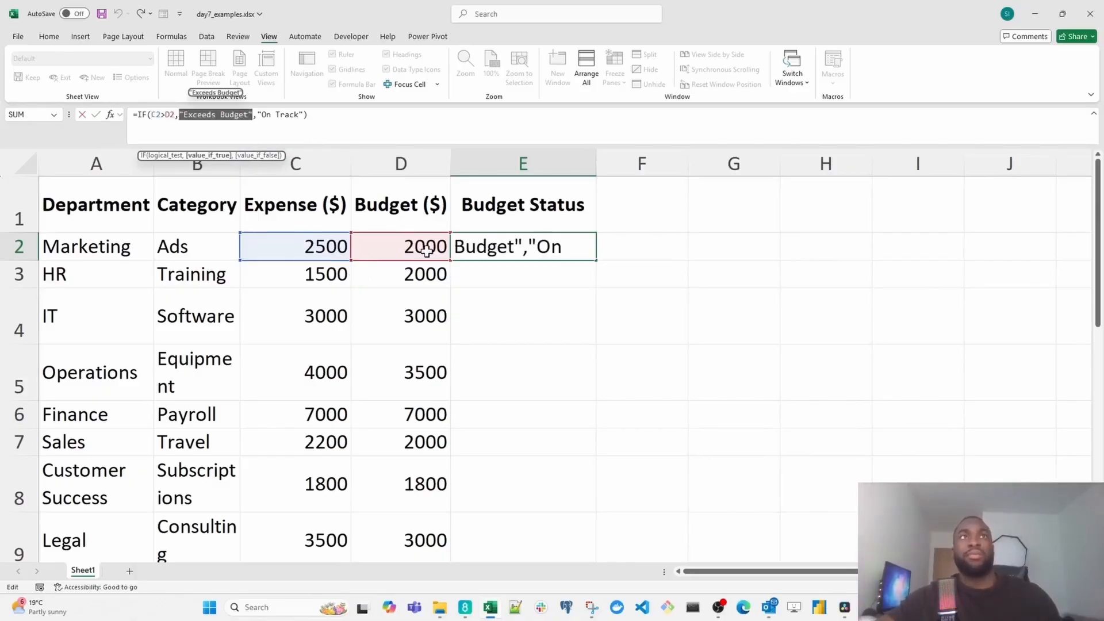
{"action": "left_click_drag", "start_coordinate": [303, 115], "coordinate": [271, 115]}
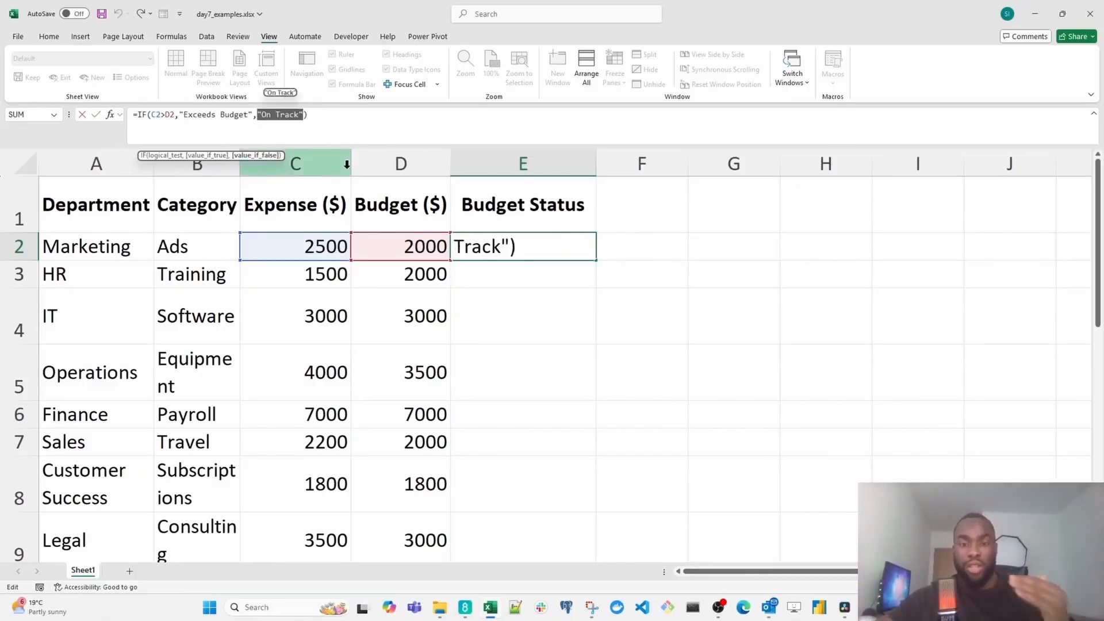
{"action": "key", "text": "ctrl+Return"}
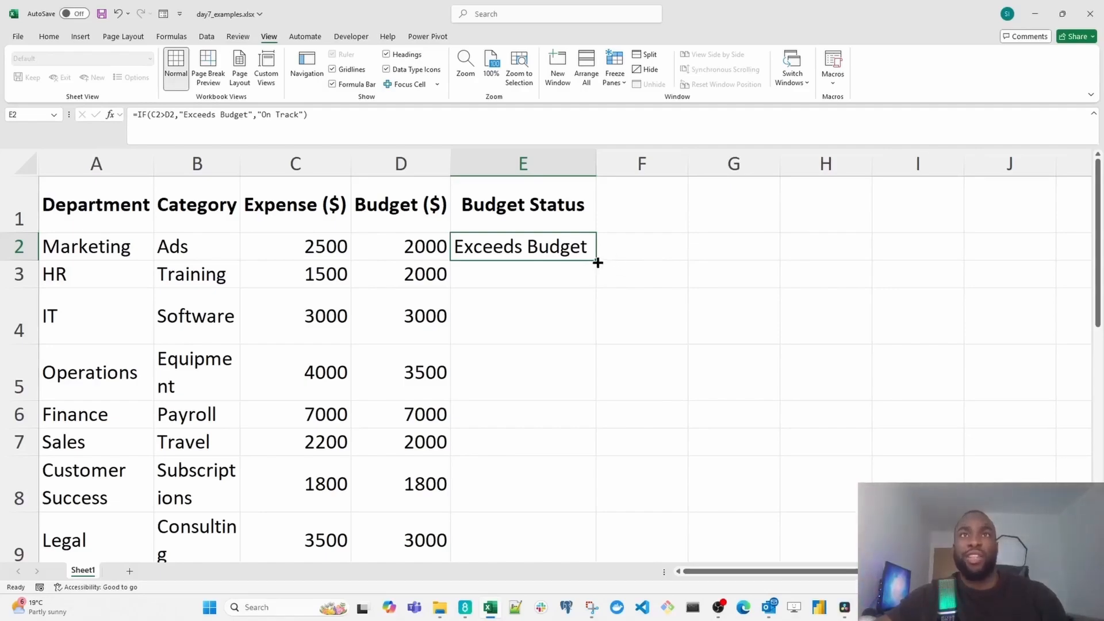
- Fill the budget status formula from E2 down through E19 and check the filled rows
{"action": "left_click_drag", "start_coordinate": [596, 262], "coordinate": [556, 501]}
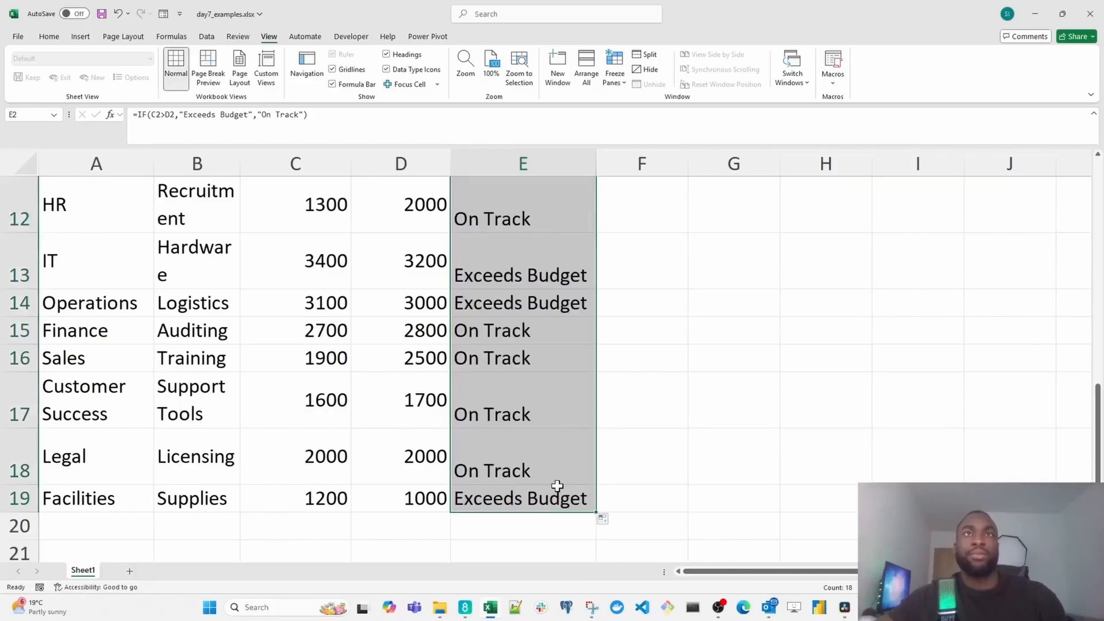
{"action": "scroll", "coordinate": [556, 484], "scroll_direction": "up", "scroll_amount": 4}
{"action": "scroll", "coordinate": [555, 483], "scroll_direction": "down", "scroll_amount": 1}
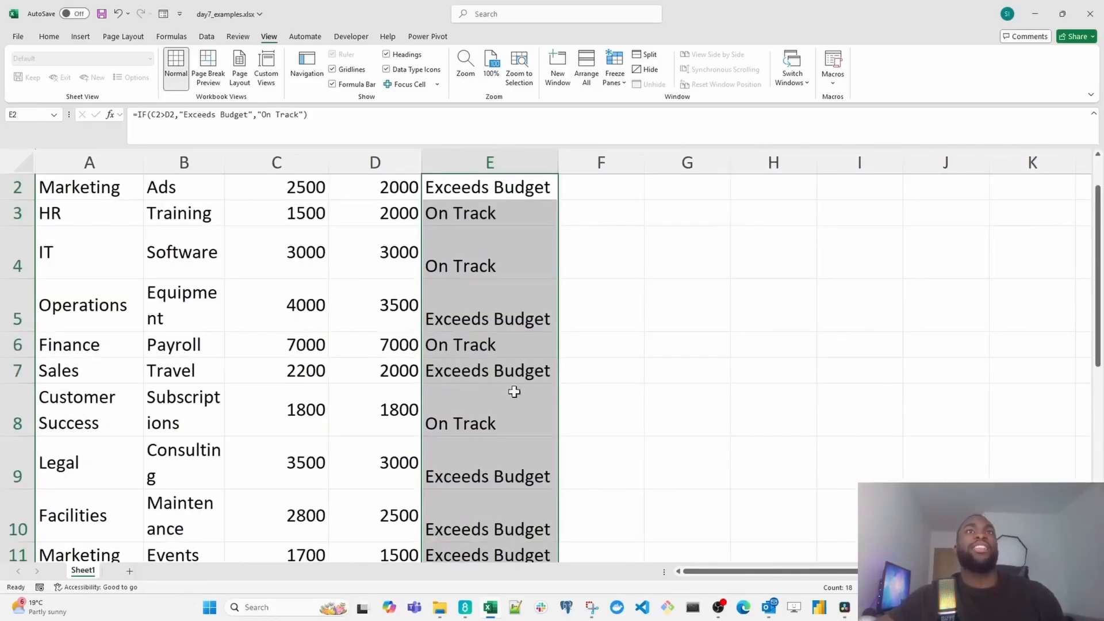
{"action": "scroll", "coordinate": [488, 285], "scroll_direction": "up", "scroll_amount": 1}
{"action": "scroll", "coordinate": [496, 285], "scroll_direction": "down", "scroll_amount": 5}
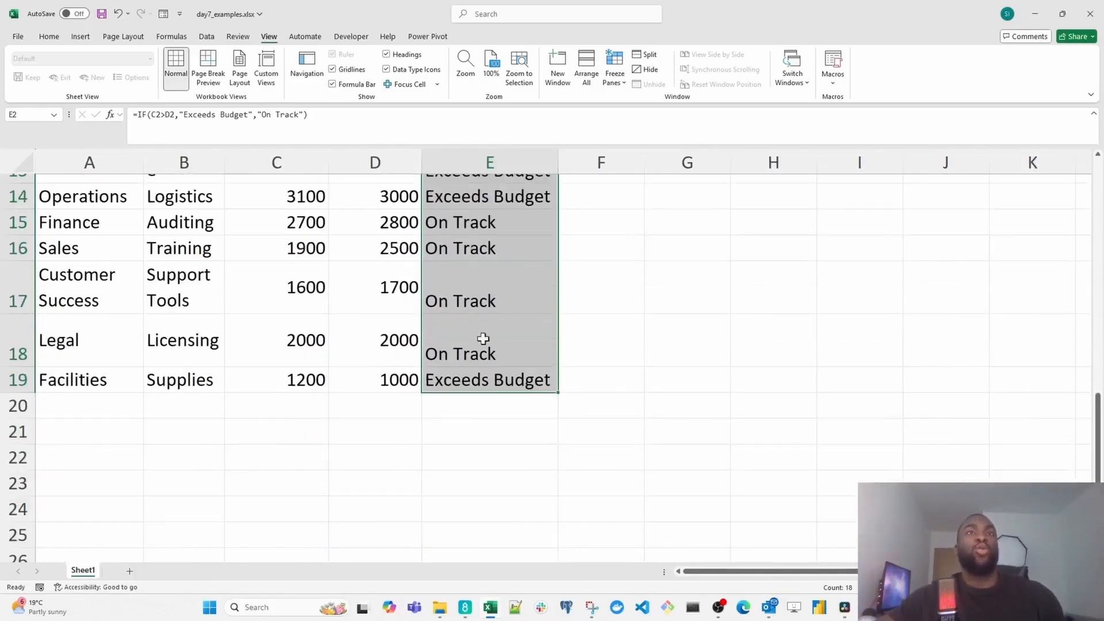
{"action": "scroll", "coordinate": [486, 323], "scroll_direction": "up", "scroll_amount": 5}
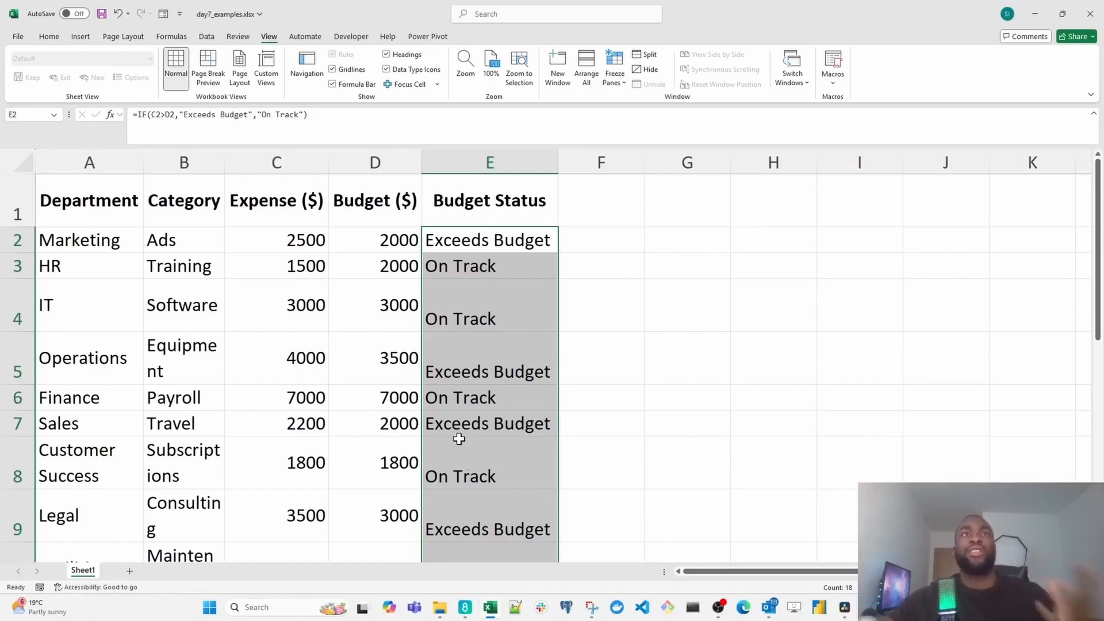
{"action": "left_click", "coordinate": [470, 361]}
{"action": "left_click", "coordinate": [472, 296]}
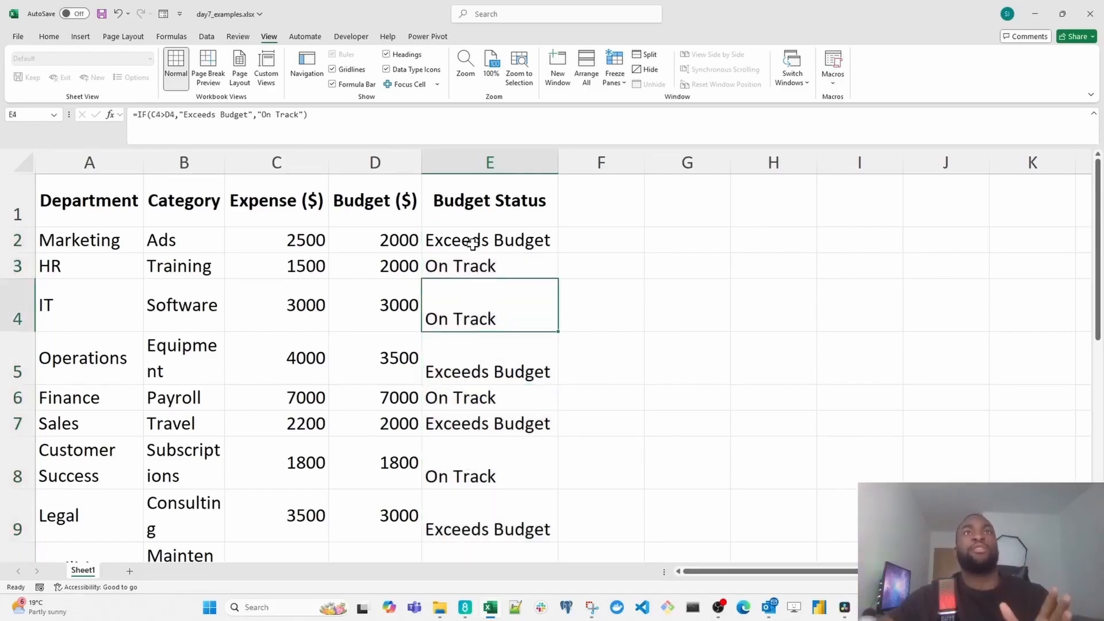
{"action": "left_click_drag", "start_coordinate": [475, 243], "coordinate": [476, 321]}
{"action": "left_click_drag", "start_coordinate": [495, 241], "coordinate": [502, 517]}
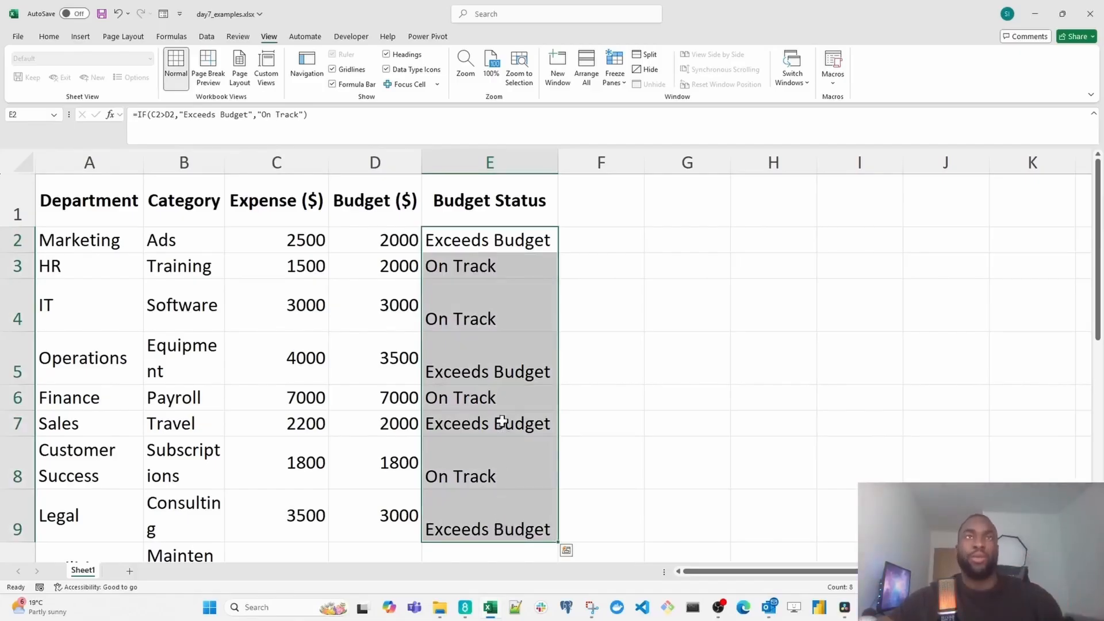
{"action": "left_click", "coordinate": [492, 315]}
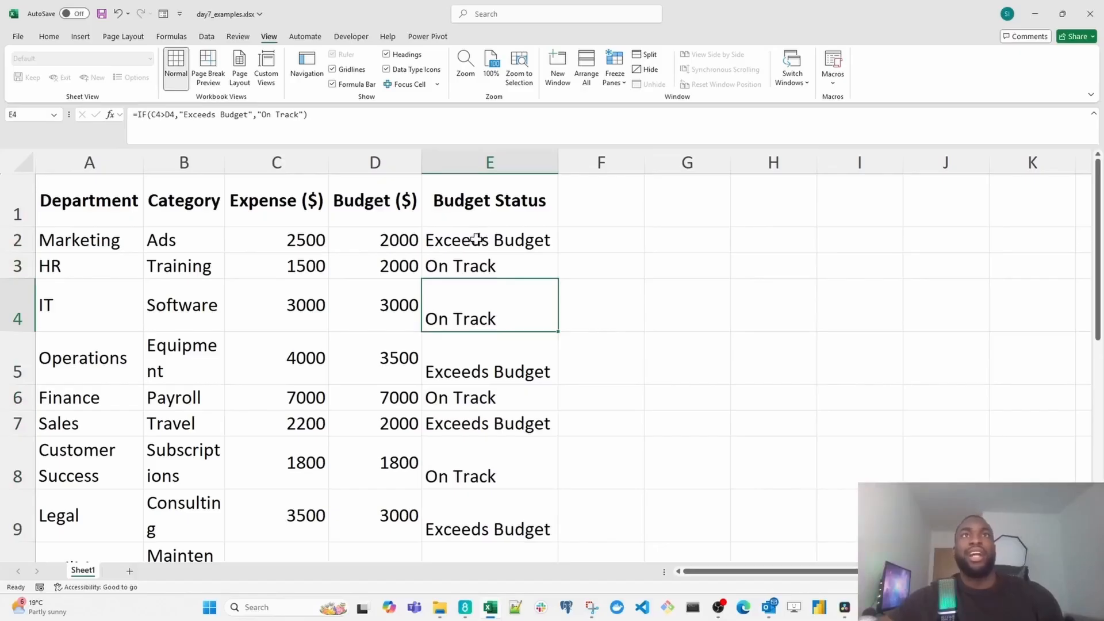
- Highlight the budget status cells E2 through E19 that are equal to "Exceeds Budget" with Light Red Fill with Dark Red Text
{"action": "left_click_drag", "start_coordinate": [477, 239], "coordinate": [489, 499]}
{"action": "scroll", "coordinate": [489, 498], "scroll_direction": "up", "scroll_amount": 3}
{"action": "scroll", "coordinate": [472, 296], "scroll_direction": "down", "scroll_amount": 3}
{"action": "scroll", "coordinate": [469, 297], "scroll_direction": "up", "scroll_amount": 3}
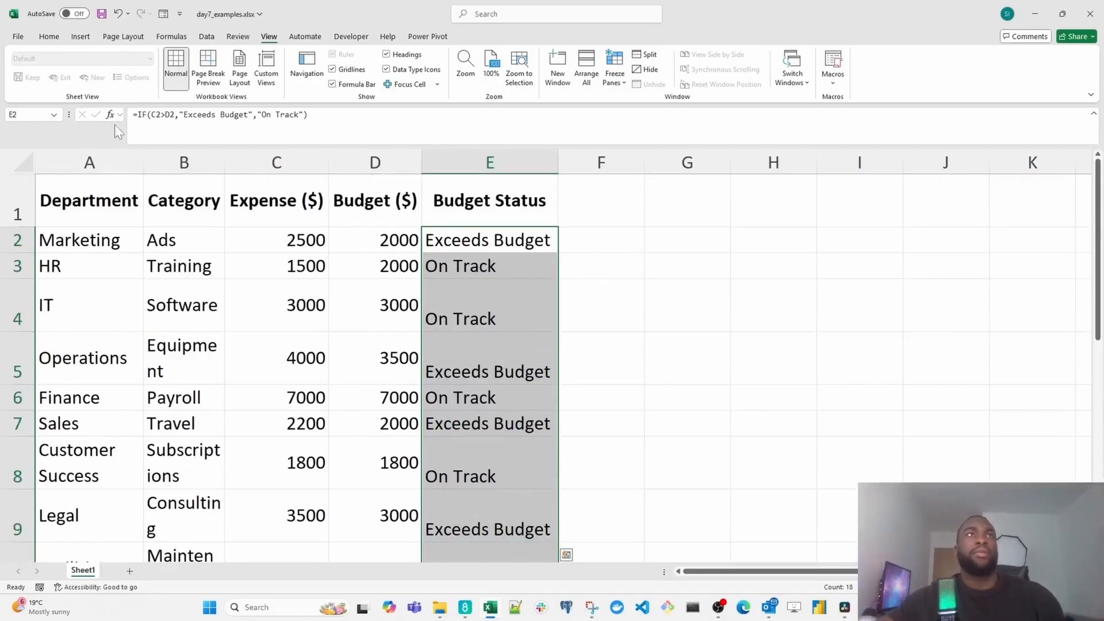
{"action": "left_click", "coordinate": [51, 38]}
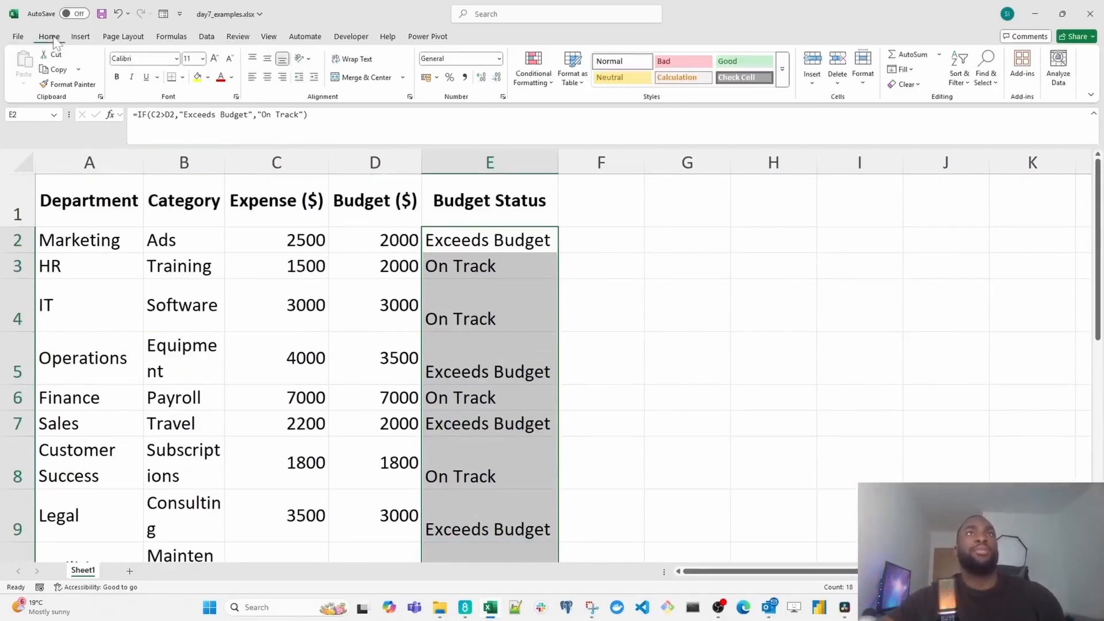
{"action": "left_click", "coordinate": [531, 83]}
{"action": "mouse_move", "coordinate": [562, 115]}
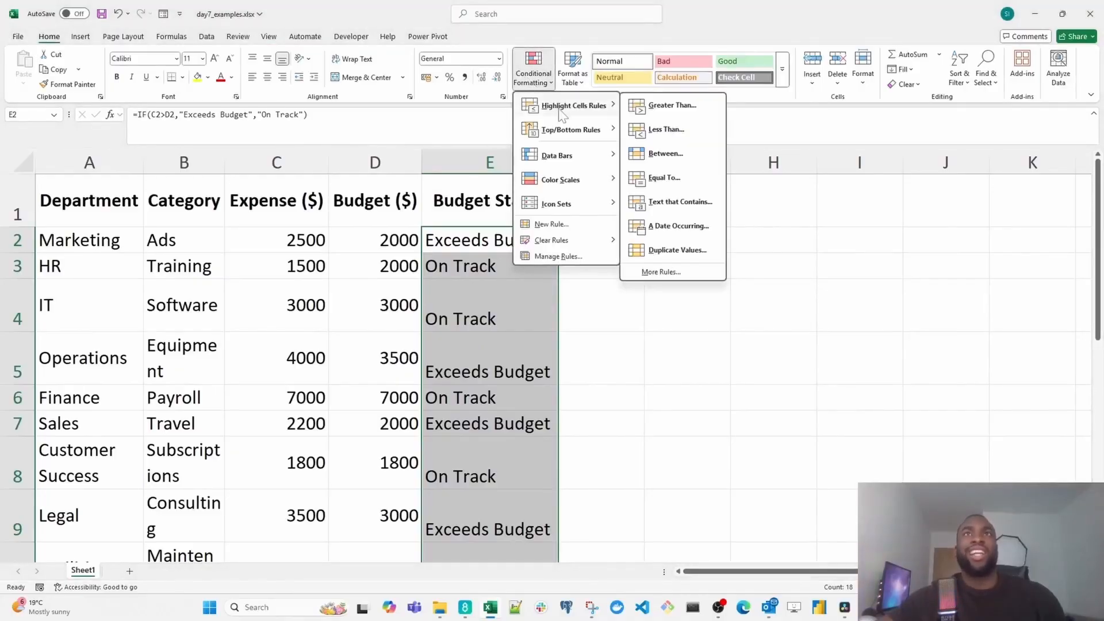
{"action": "left_click", "coordinate": [693, 180]}
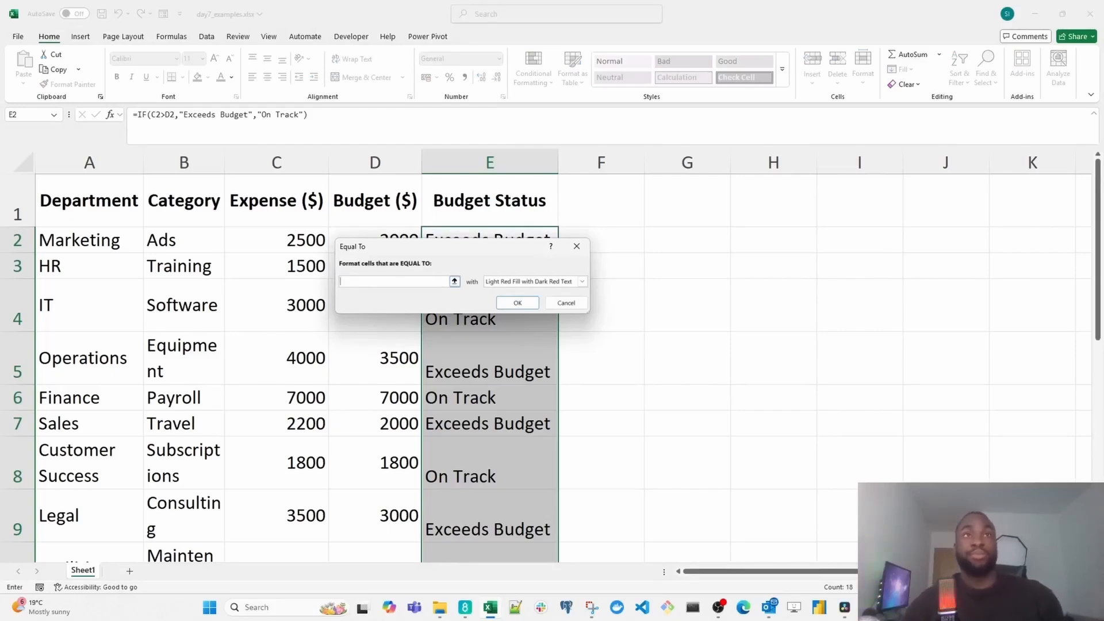
{"action": "type", "text": "Exceeds"}
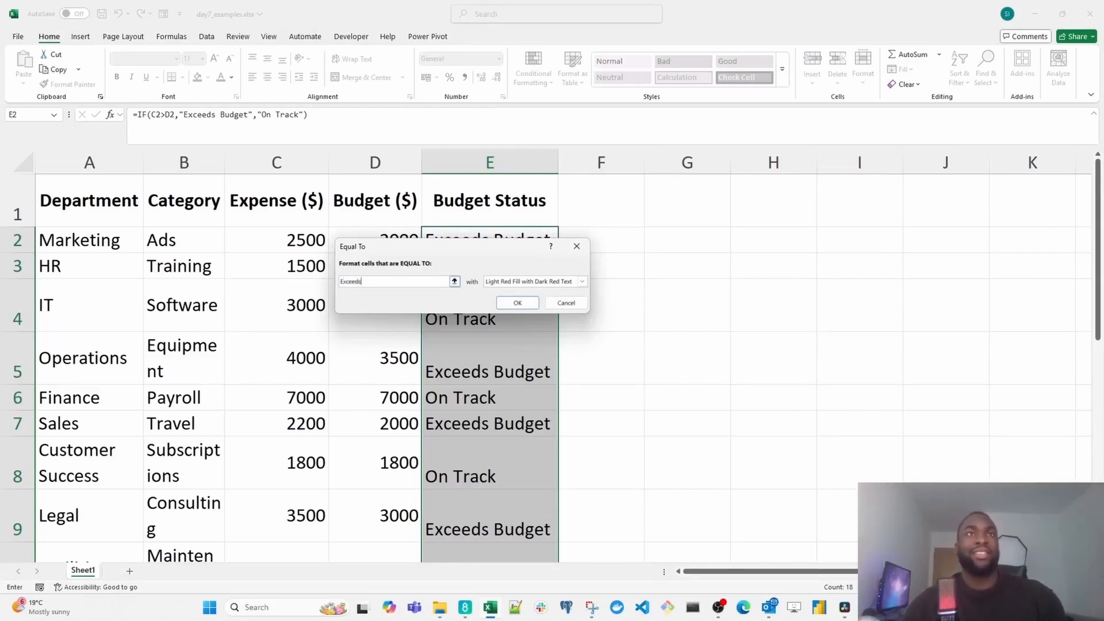
{"action": "type", "text": " Budget"}
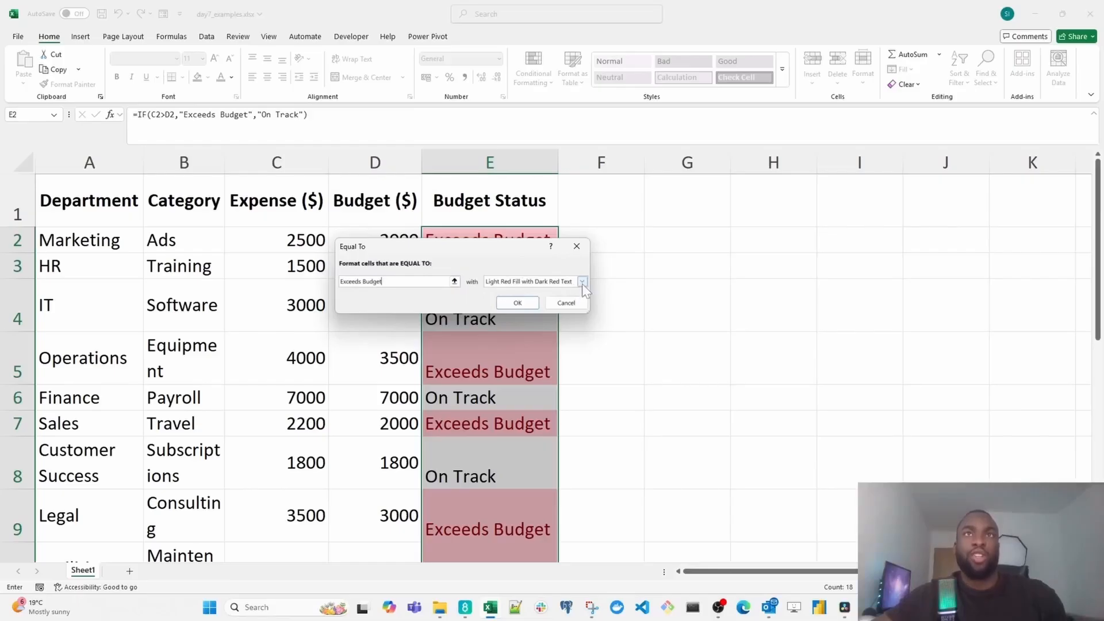
{"action": "left_click", "coordinate": [536, 304]}
- Check the conditional highlighting of the budget status cells down column E
{"action": "left_click", "coordinate": [493, 357]}
{"action": "scroll", "coordinate": [489, 357], "scroll_direction": "down", "scroll_amount": 1}
{"action": "scroll", "coordinate": [486, 368], "scroll_direction": "up", "scroll_amount": 1}
{"action": "scroll", "coordinate": [472, 374], "scroll_direction": "down", "scroll_amount": 1}
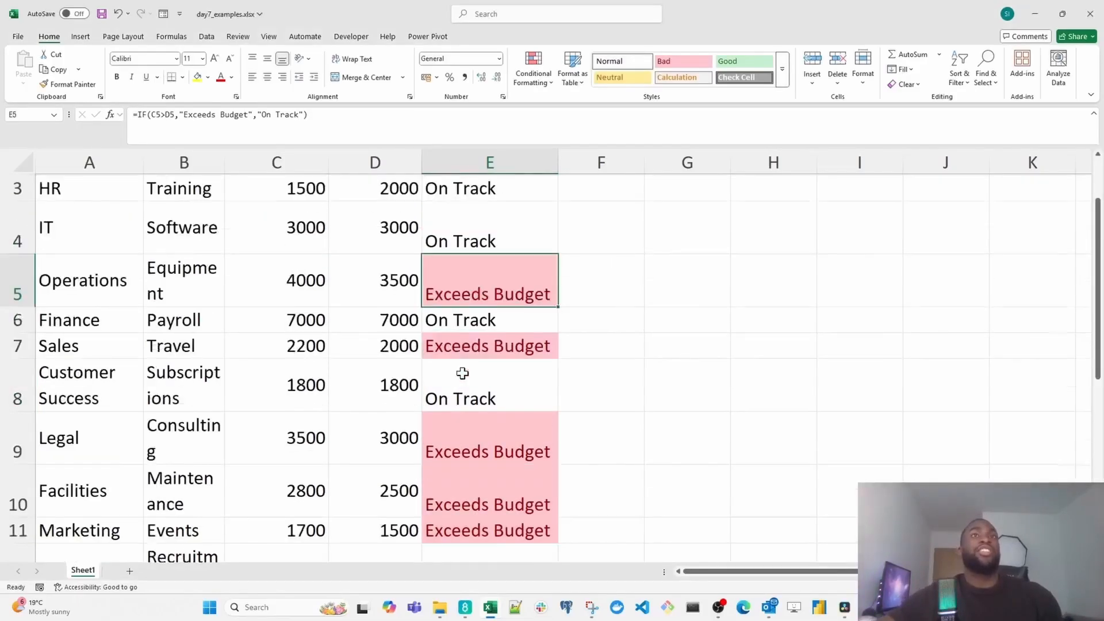
{"action": "scroll", "coordinate": [462, 373], "scroll_direction": "down", "scroll_amount": 4}
{"action": "scroll", "coordinate": [457, 368], "scroll_direction": "up", "scroll_amount": 4}
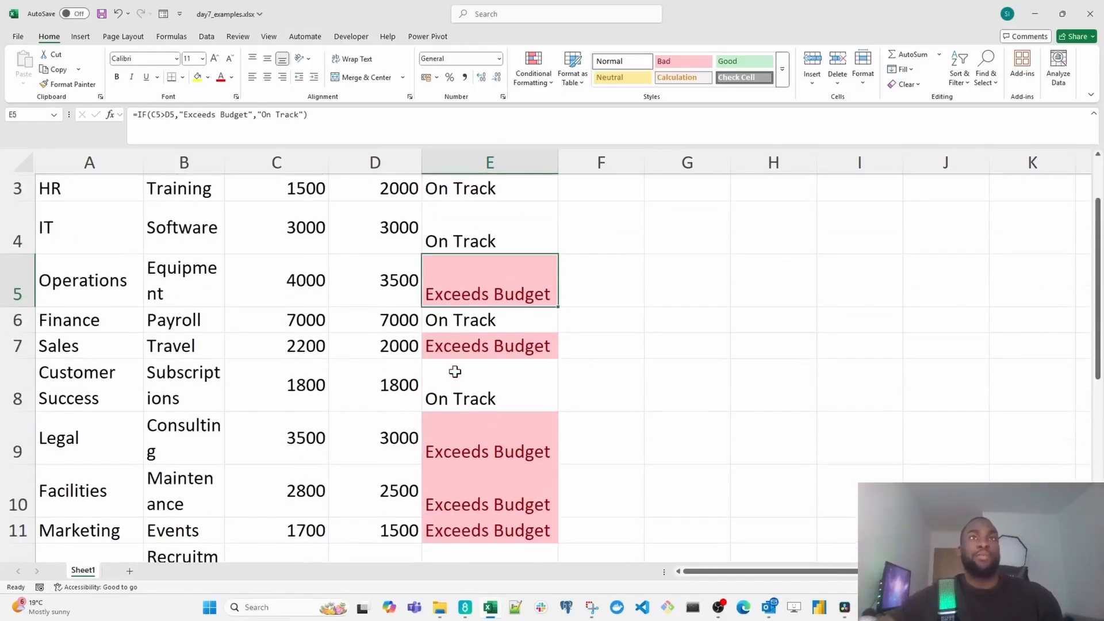
{"action": "scroll", "coordinate": [455, 372], "scroll_direction": "up", "scroll_amount": 1}
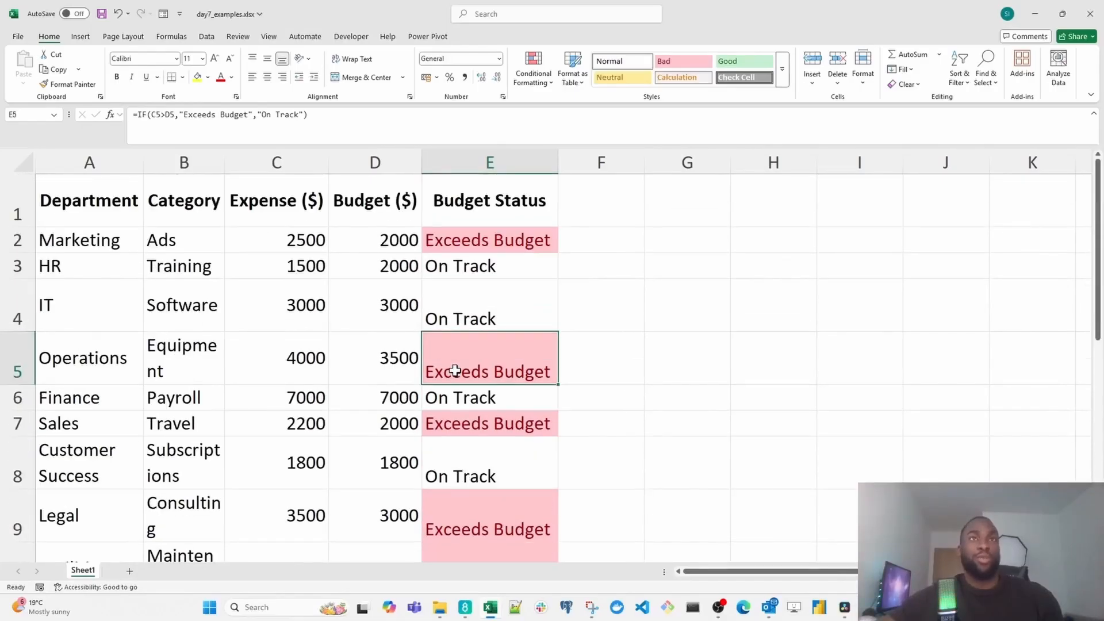
- Format the budget status cells E2 through E19 that contain the text "On Track" with Green Fill with Dark Green Text
{"action": "left_click", "coordinate": [466, 241]}
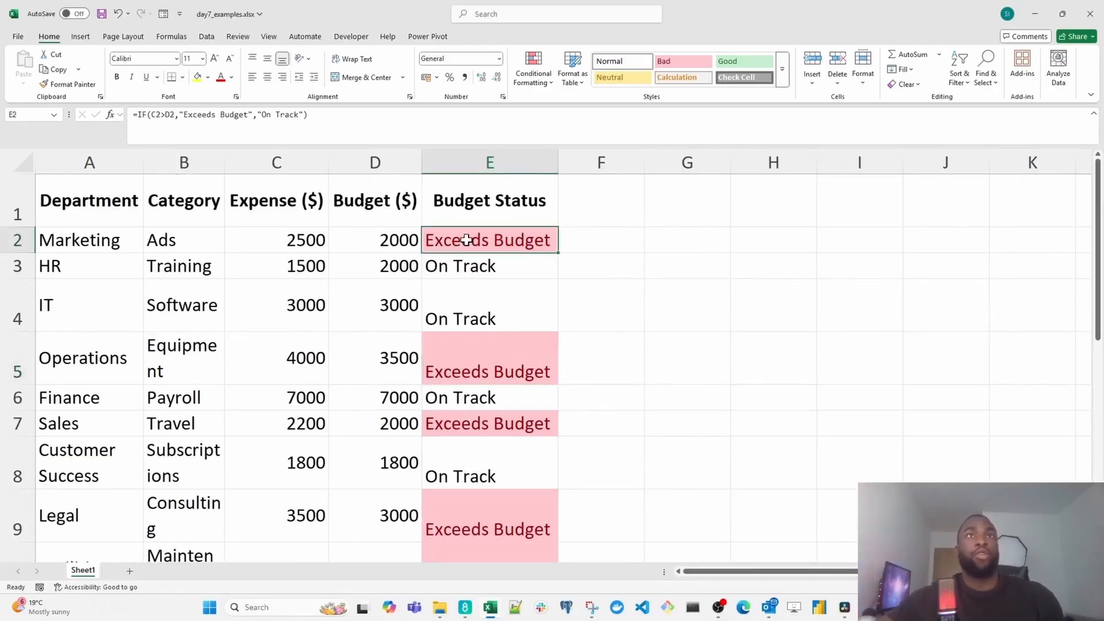
{"action": "left_click_drag", "start_coordinate": [466, 240], "coordinate": [466, 472]}
{"action": "scroll", "coordinate": [503, 328], "scroll_direction": "up", "scroll_amount": 4}
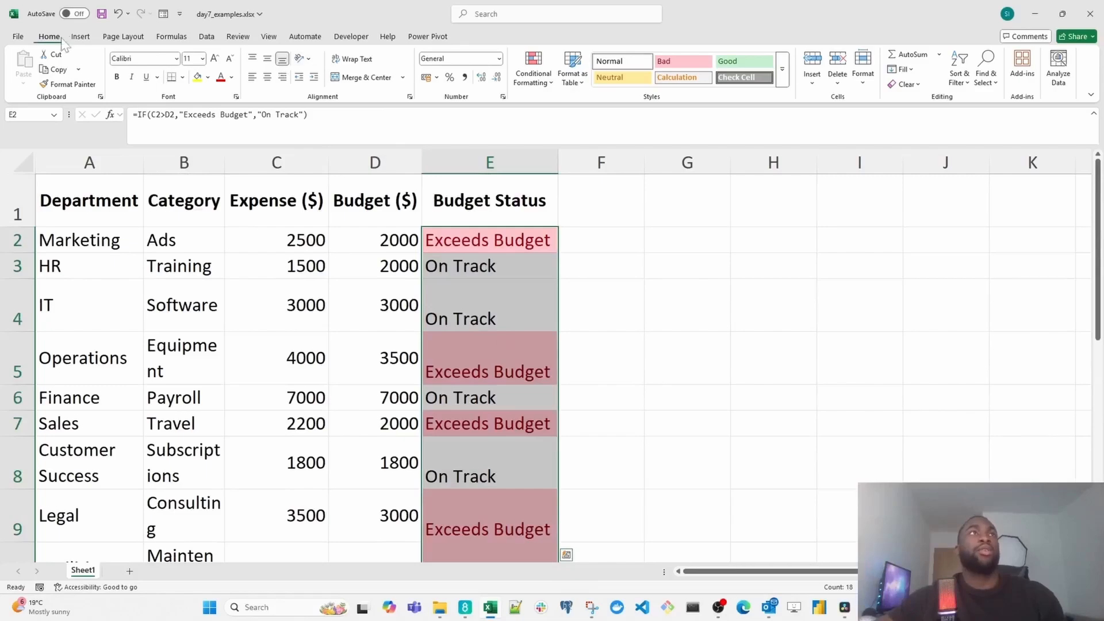
{"action": "left_click", "coordinate": [534, 75]}
{"action": "mouse_move", "coordinate": [574, 117]}
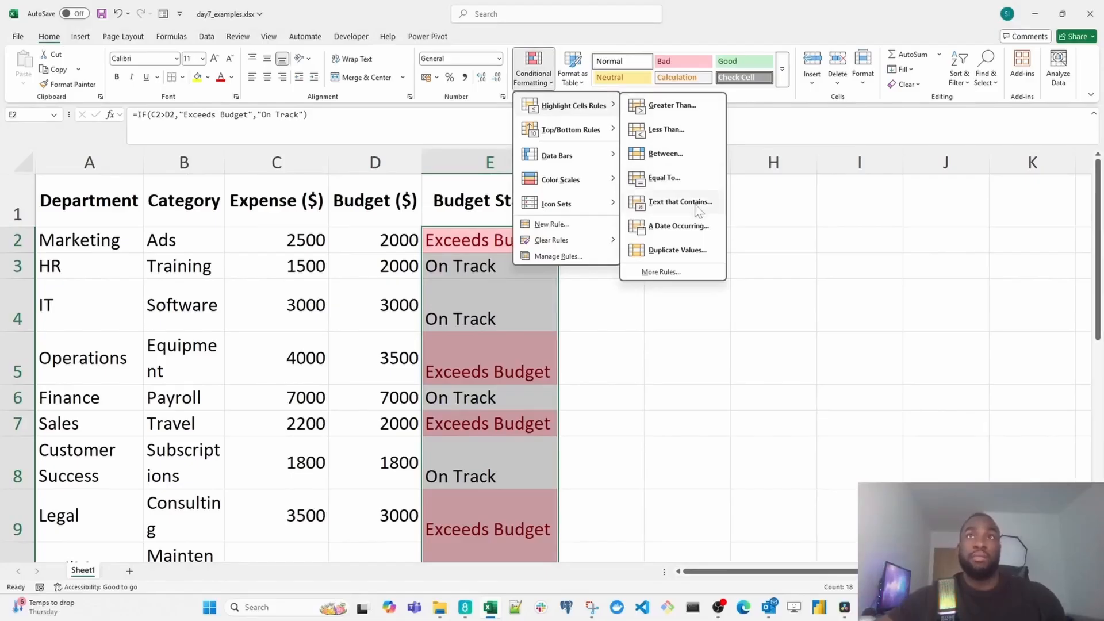
{"action": "left_click", "coordinate": [713, 202]}
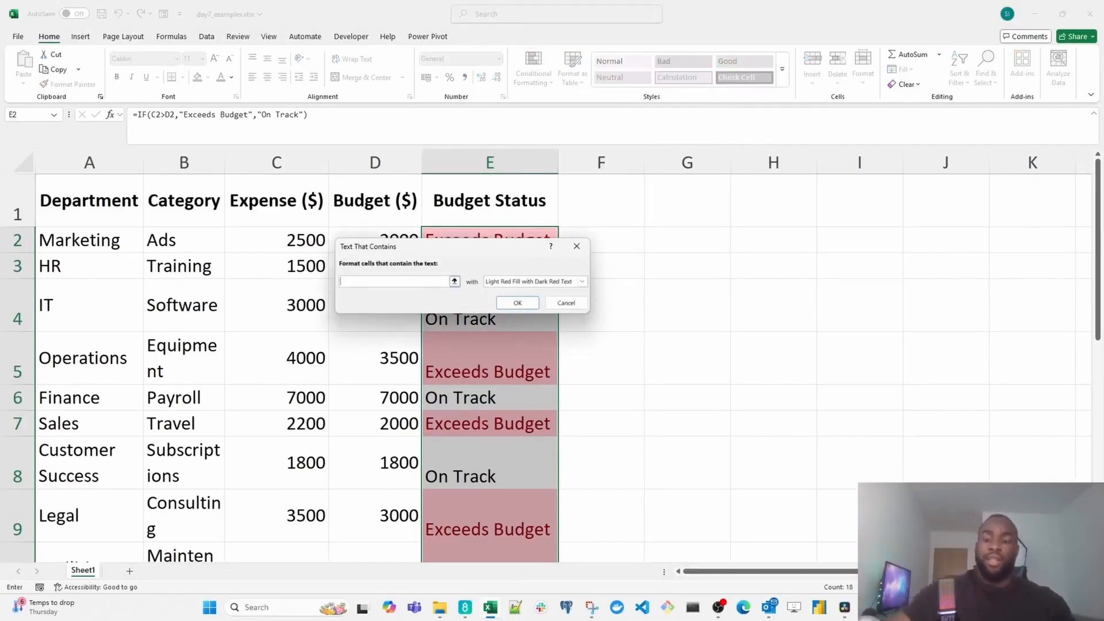
{"action": "type", "text": "On Track"}
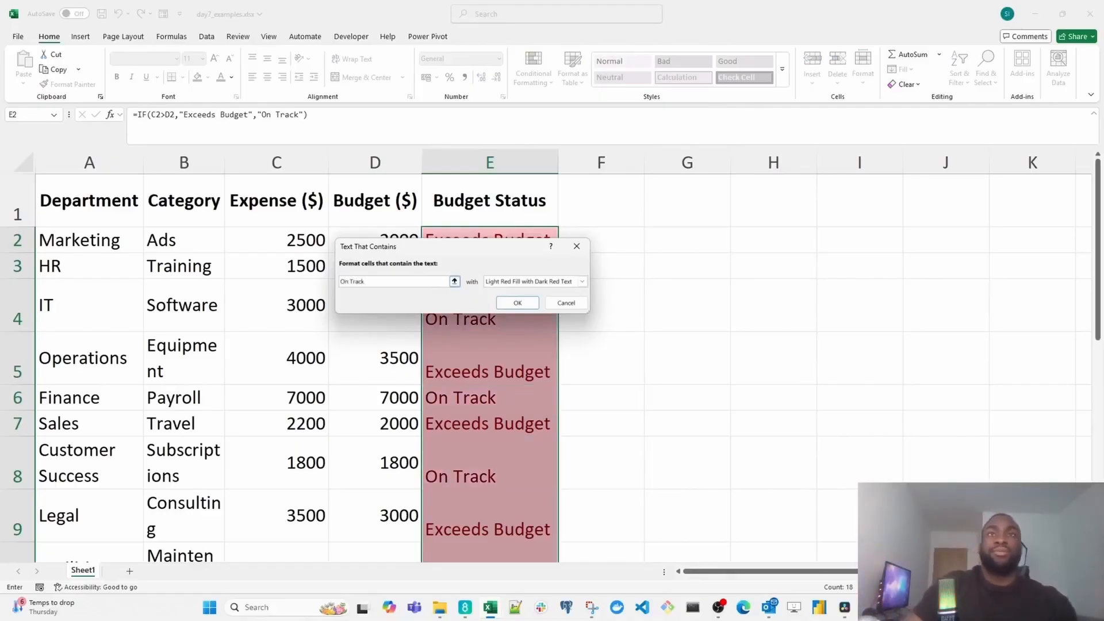
{"action": "left_click", "coordinate": [582, 281]}
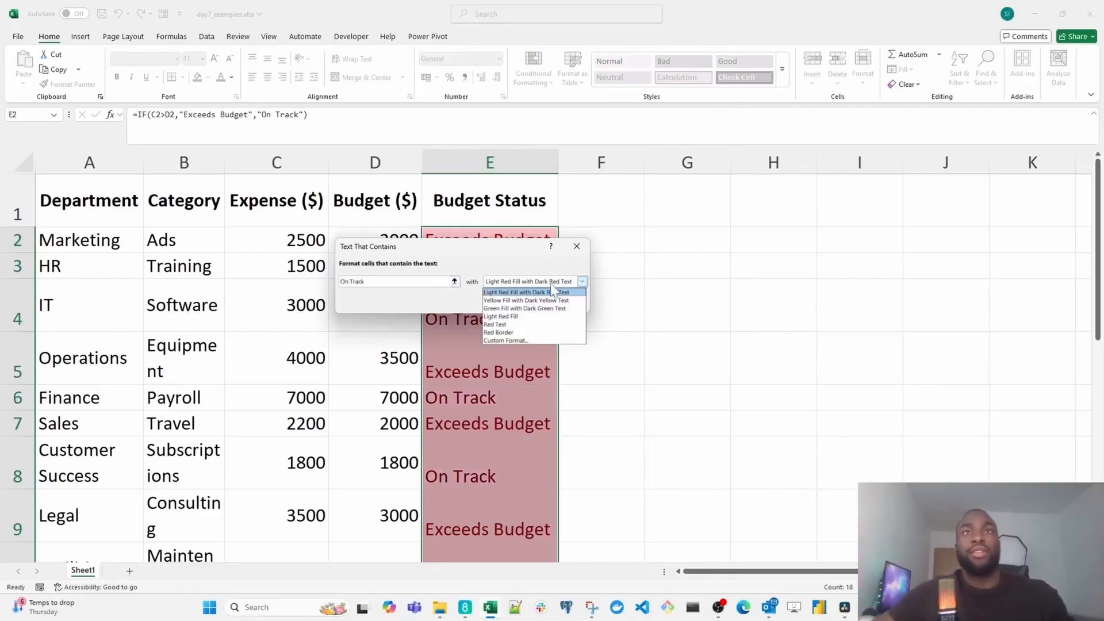
{"action": "left_click", "coordinate": [526, 309]}
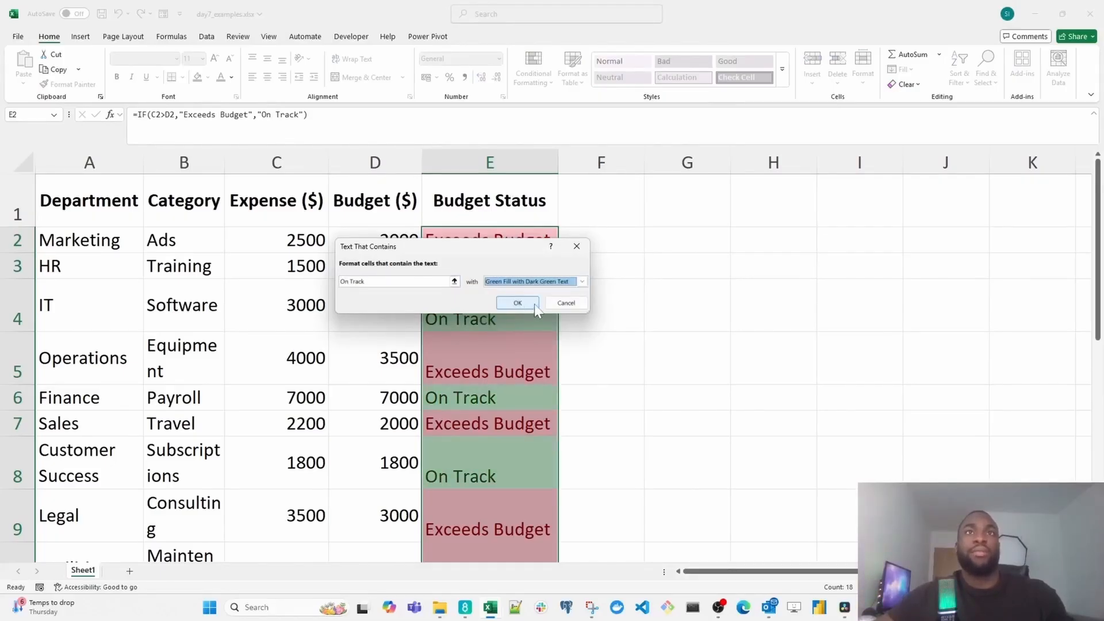
{"action": "left_click", "coordinate": [517, 303]}
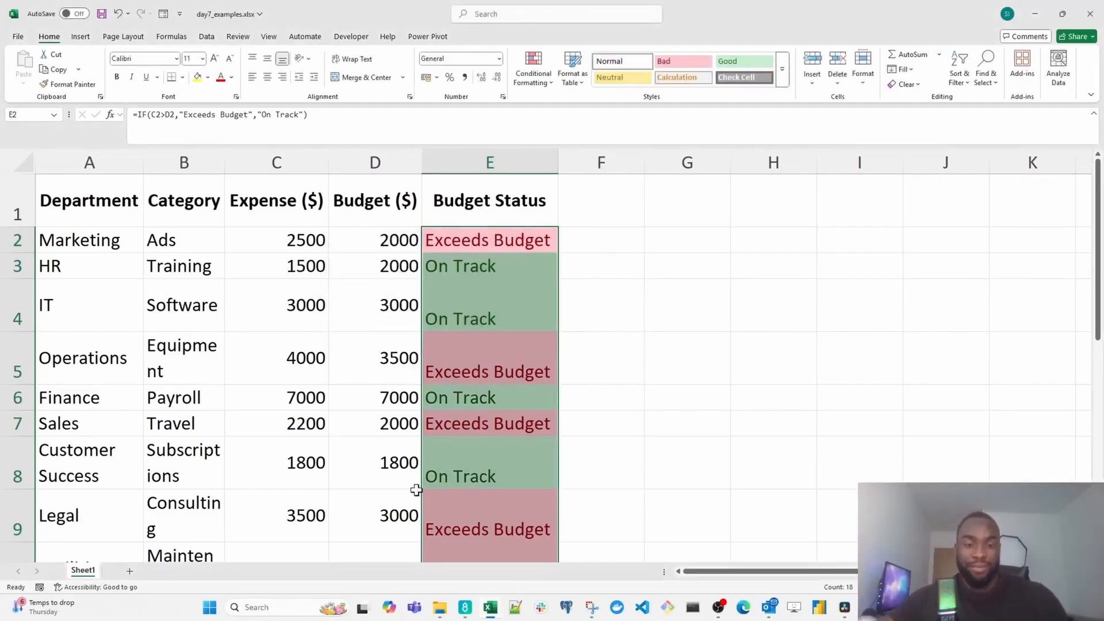
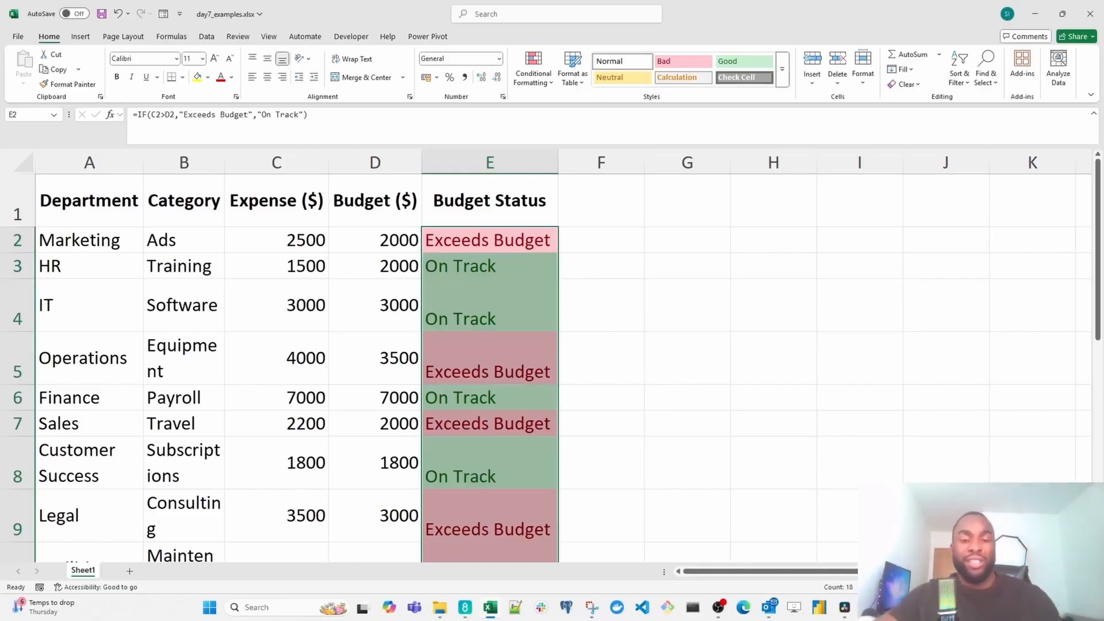
- Insert a clustered column chart from the Department, Expense ($) and Budget ($) columns and move it beside the table, clear of the Budget Status column
{"action": "left_click", "coordinate": [81, 162]}
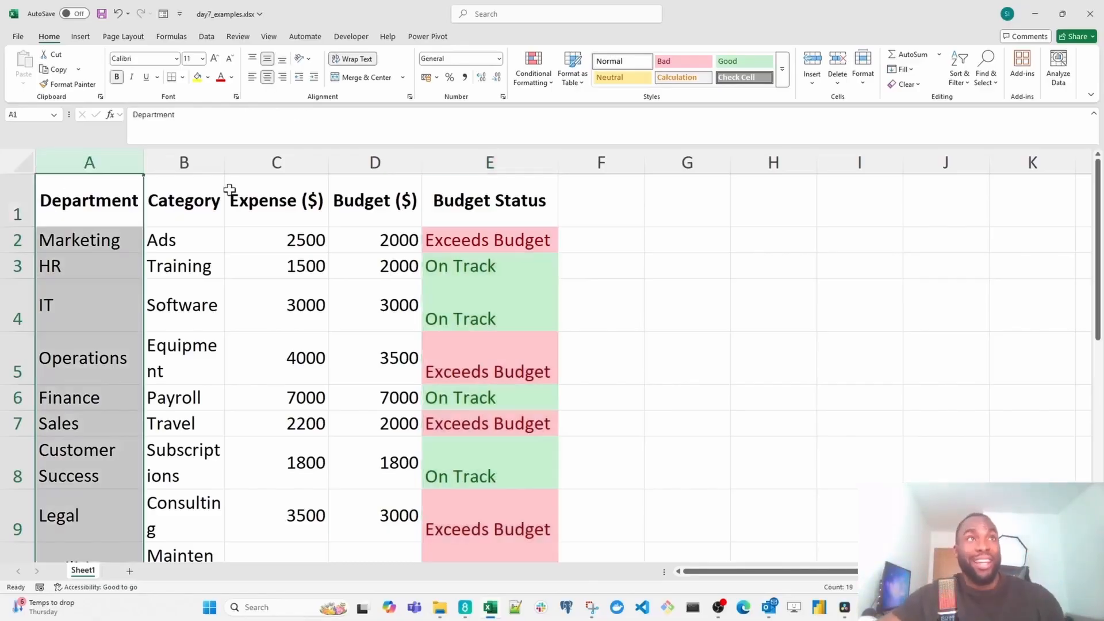
{"action": "left_click", "coordinate": [298, 154], "text": "ctrl"}
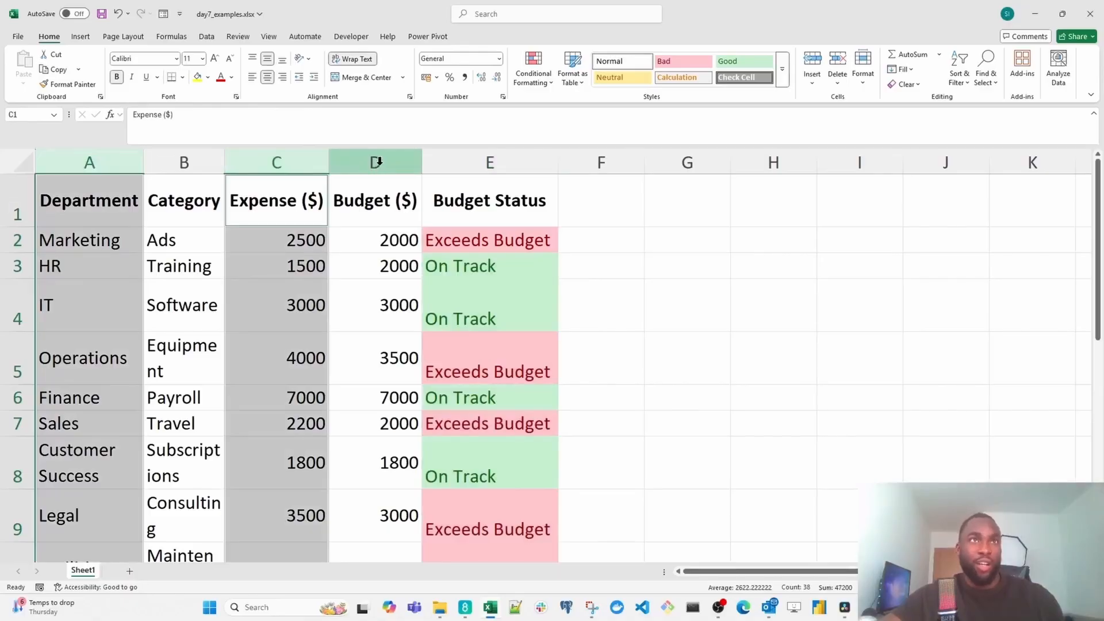
{"action": "left_click", "coordinate": [377, 162], "text": "ctrl"}
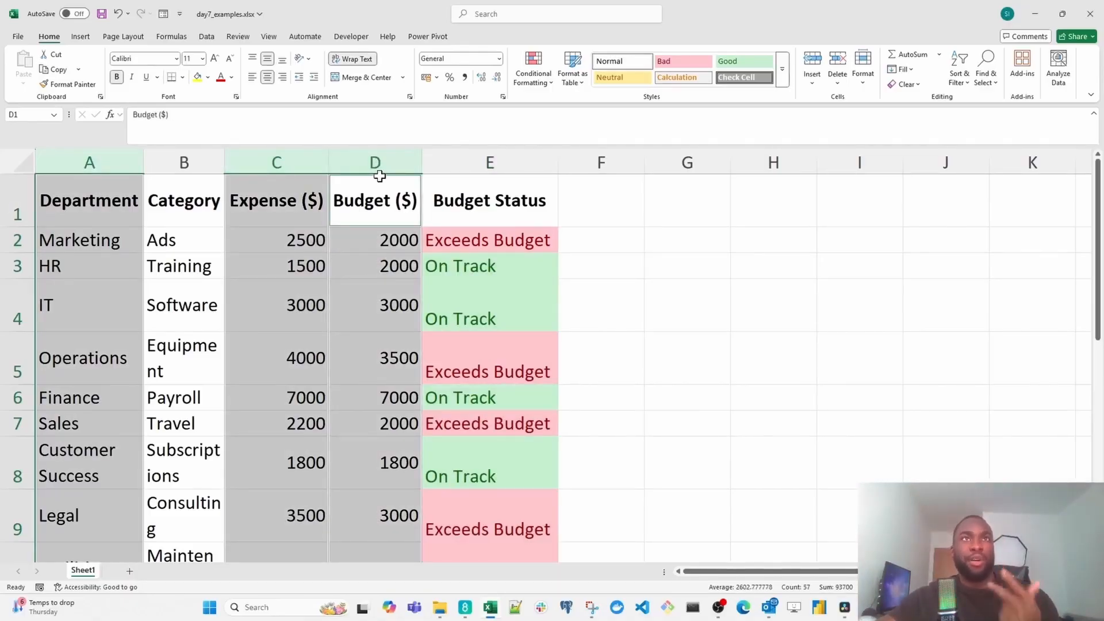
{"action": "left_click", "coordinate": [81, 36]}
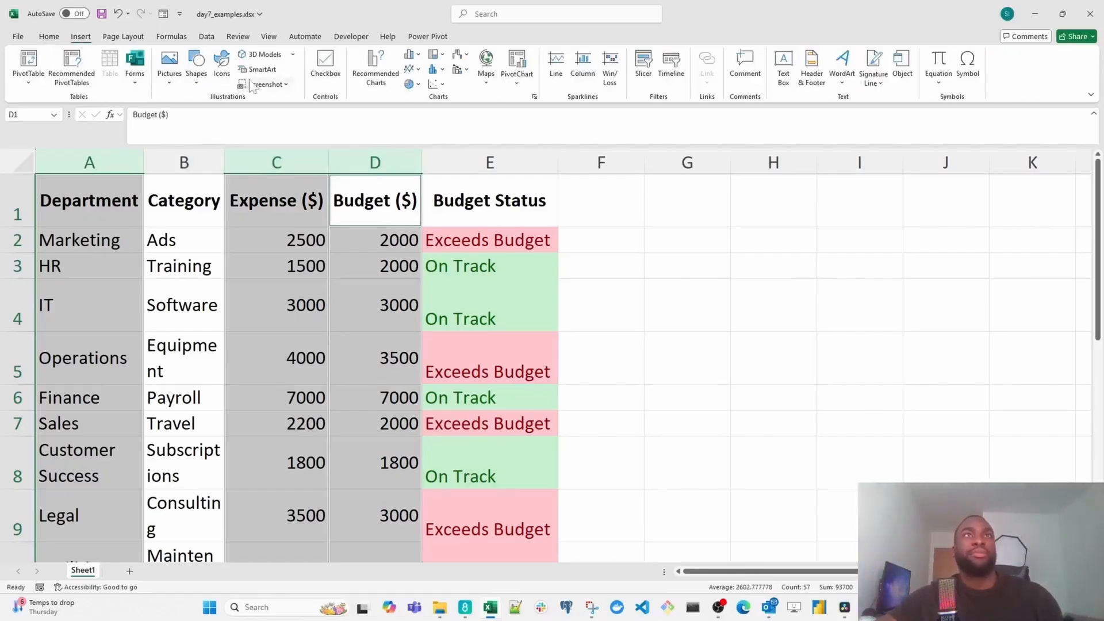
{"action": "left_click", "coordinate": [418, 56]}
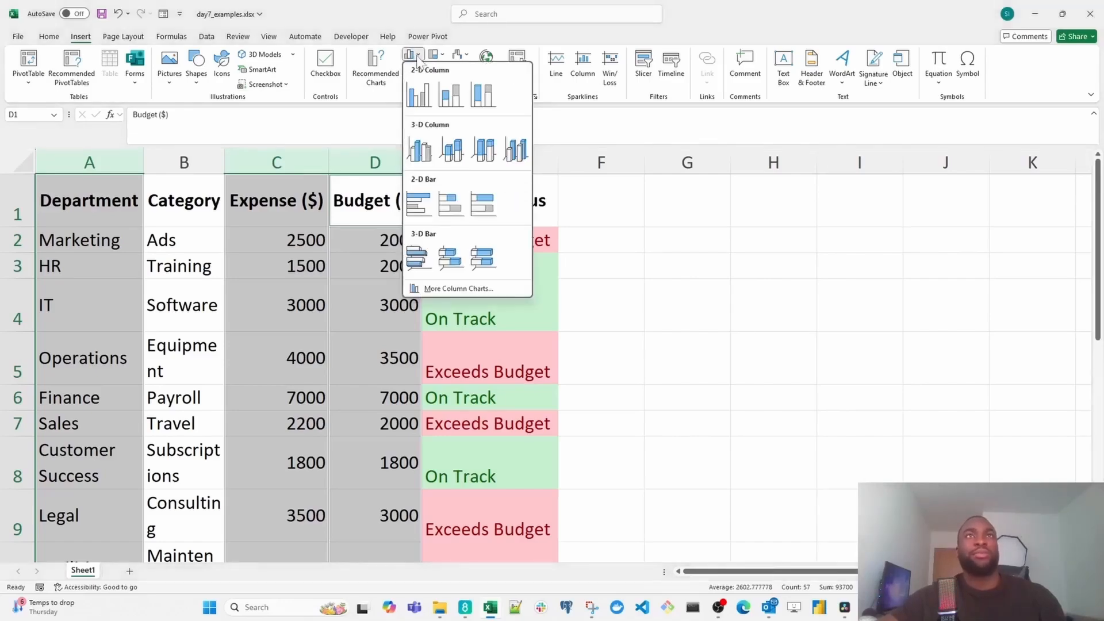
{"action": "left_click", "coordinate": [424, 102]}
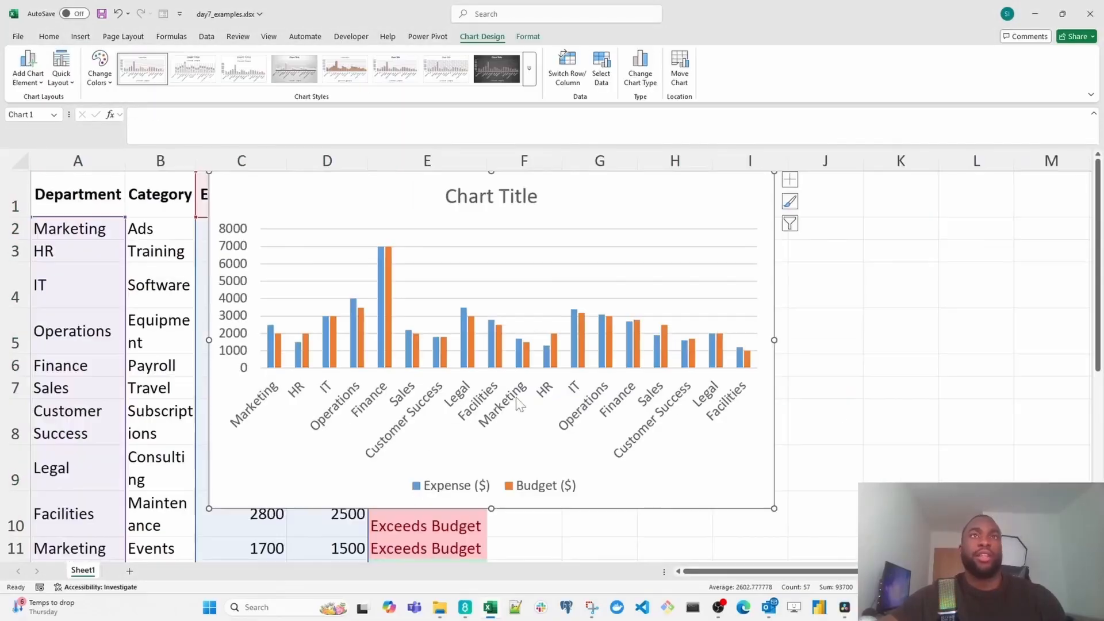
{"action": "left_click_drag", "start_coordinate": [342, 189], "coordinate": [768, 237]}
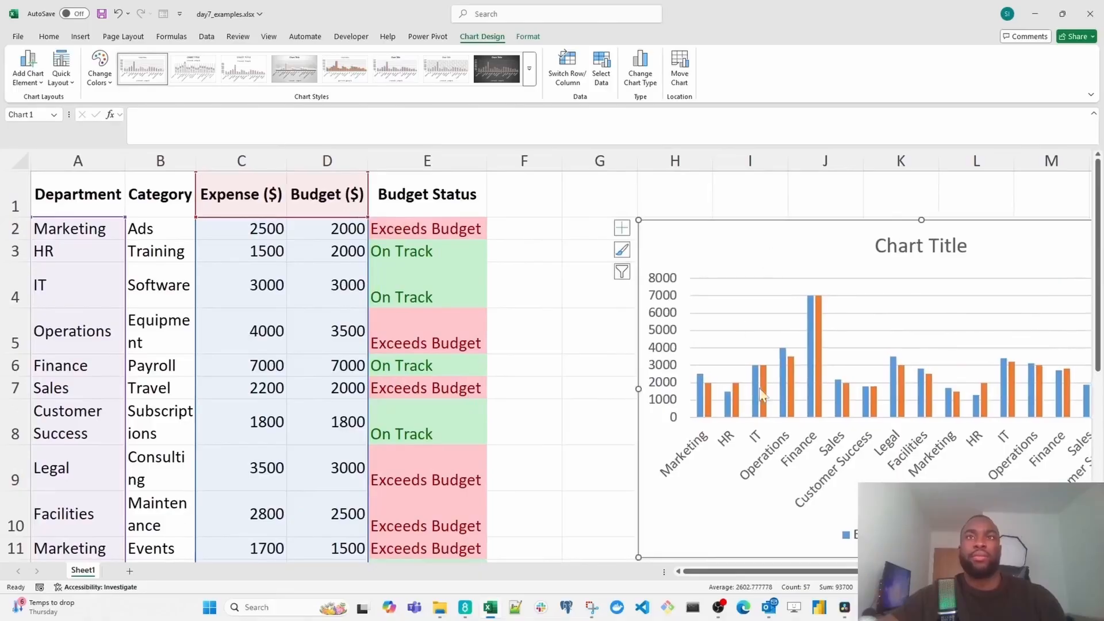
{"action": "scroll", "coordinate": [648, 286], "scroll_direction": "right", "scroll_amount": 2}
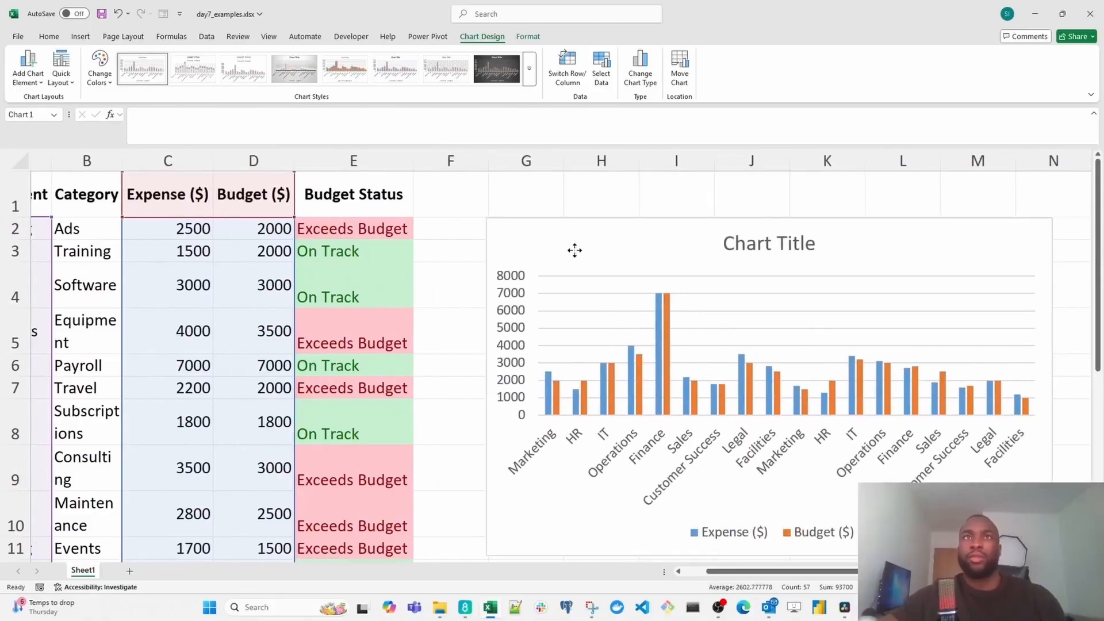
- Change the chart title to "Which departments are over budget?"
{"action": "left_click", "coordinate": [753, 246]}
{"action": "double_click", "coordinate": [758, 249]}
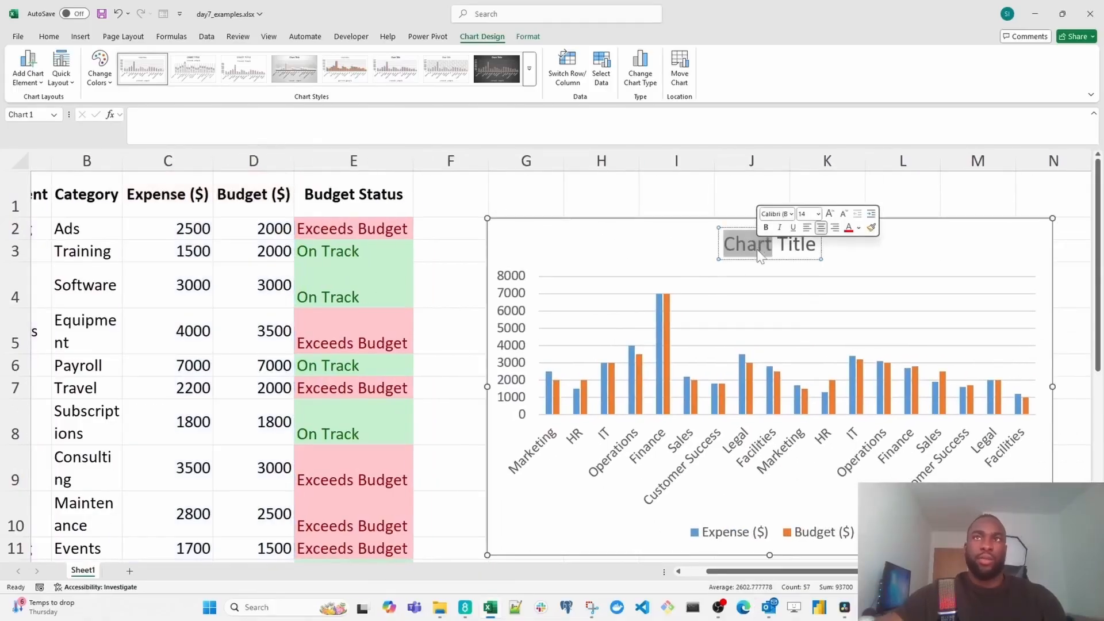
{"action": "key", "text": "ctrl+a"}
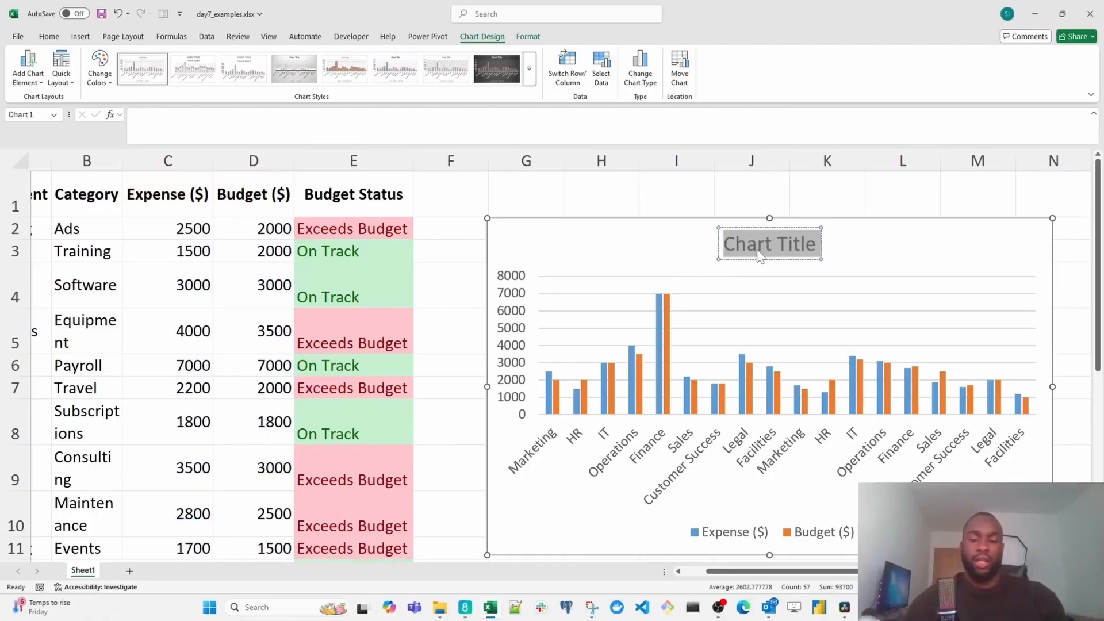
{"action": "type", "text": "Which"}
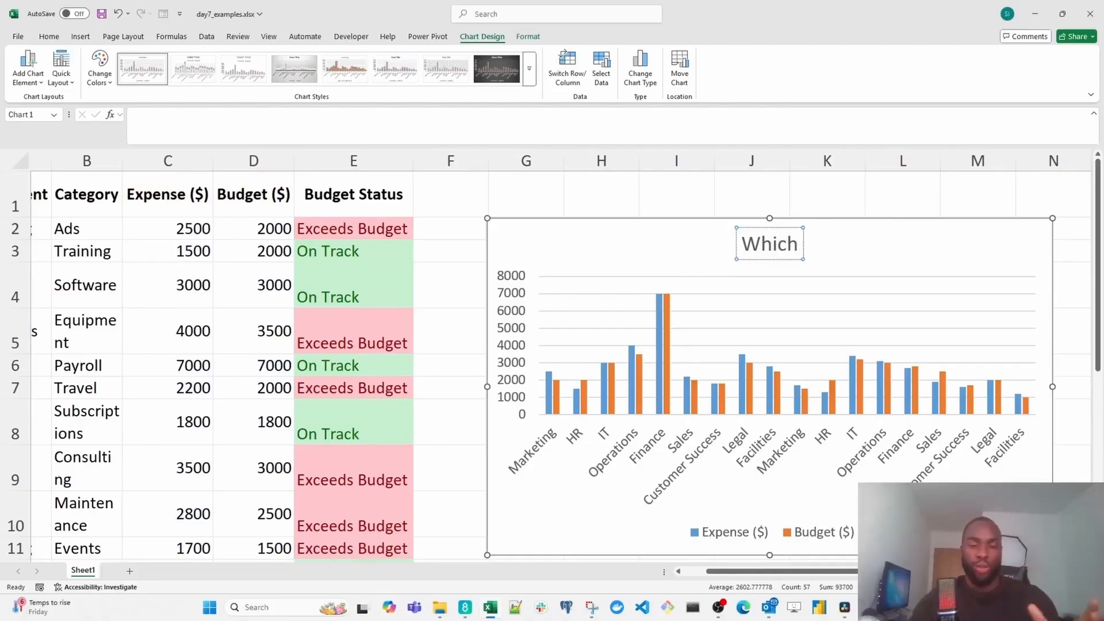
{"action": "type", "text": "de"}
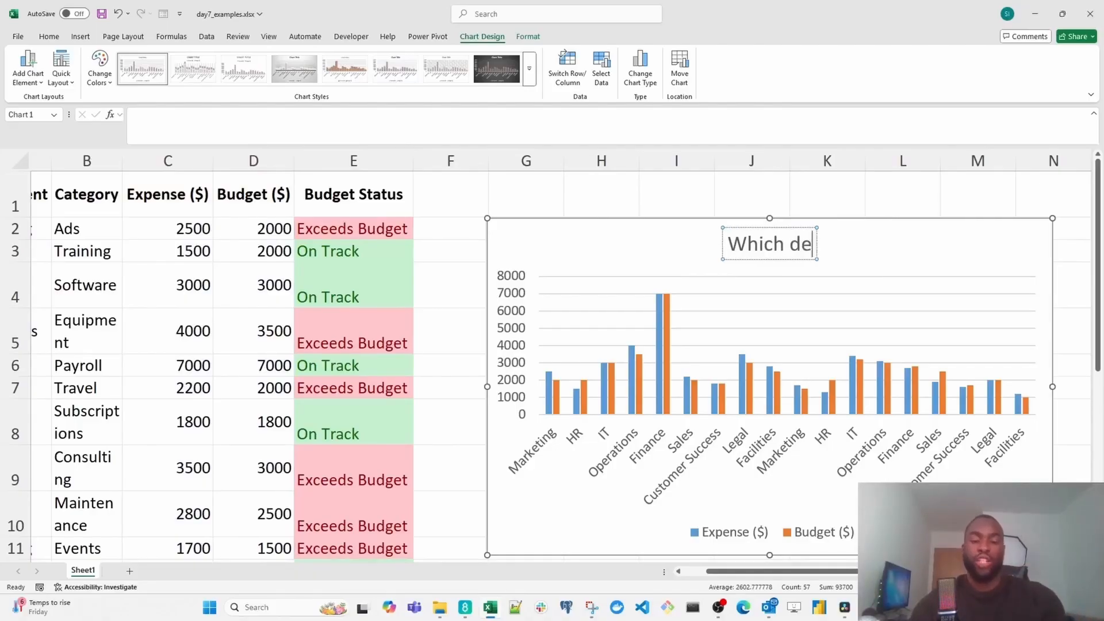
{"action": "type", "text": "partments are av"}
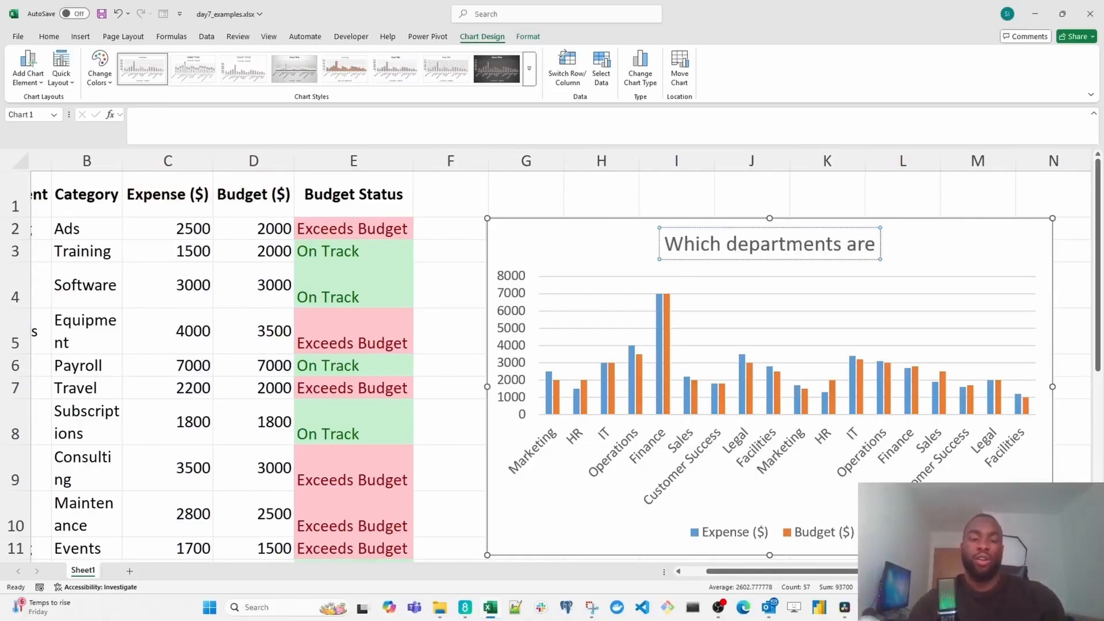
{"action": "key", "text": "BackSpace"}
{"action": "key", "text": "BackSpace"}
{"action": "type", "text": "over budget?"}
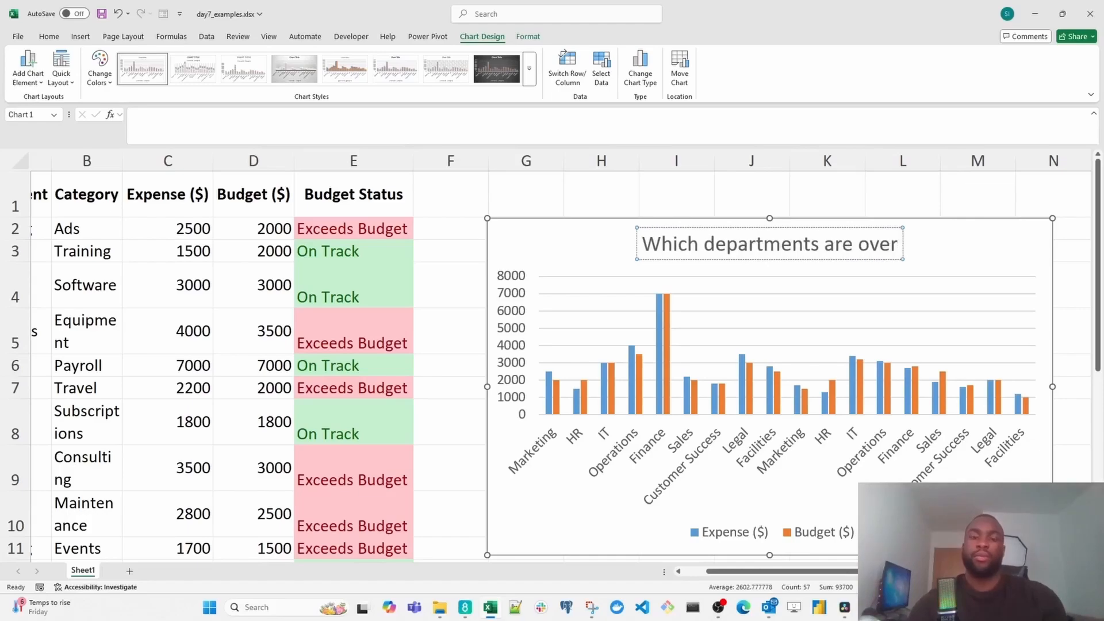
{"action": "left_click", "coordinate": [570, 258]}
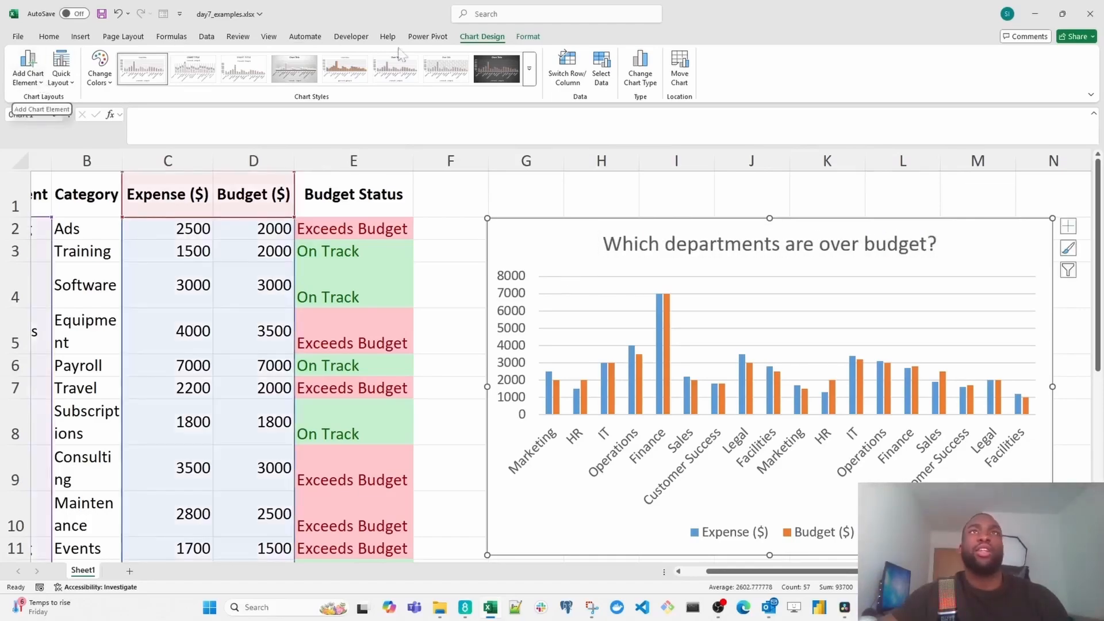
- Add a primary horizontal axis title reading "Departments" to the chart
{"action": "left_click", "coordinate": [42, 83]}
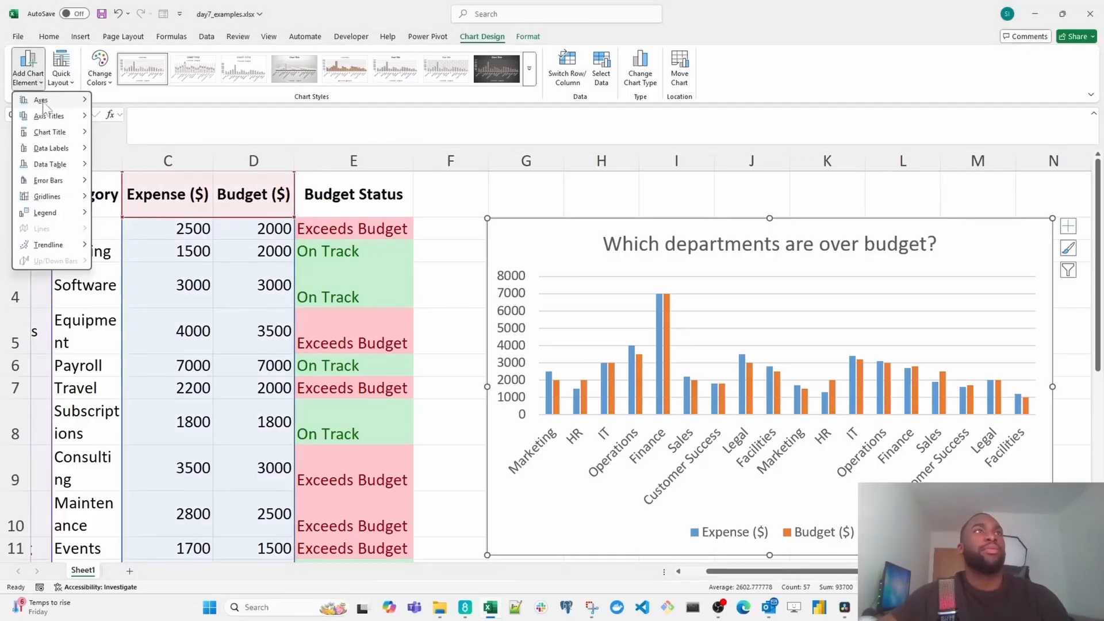
{"action": "mouse_move", "coordinate": [66, 126]}
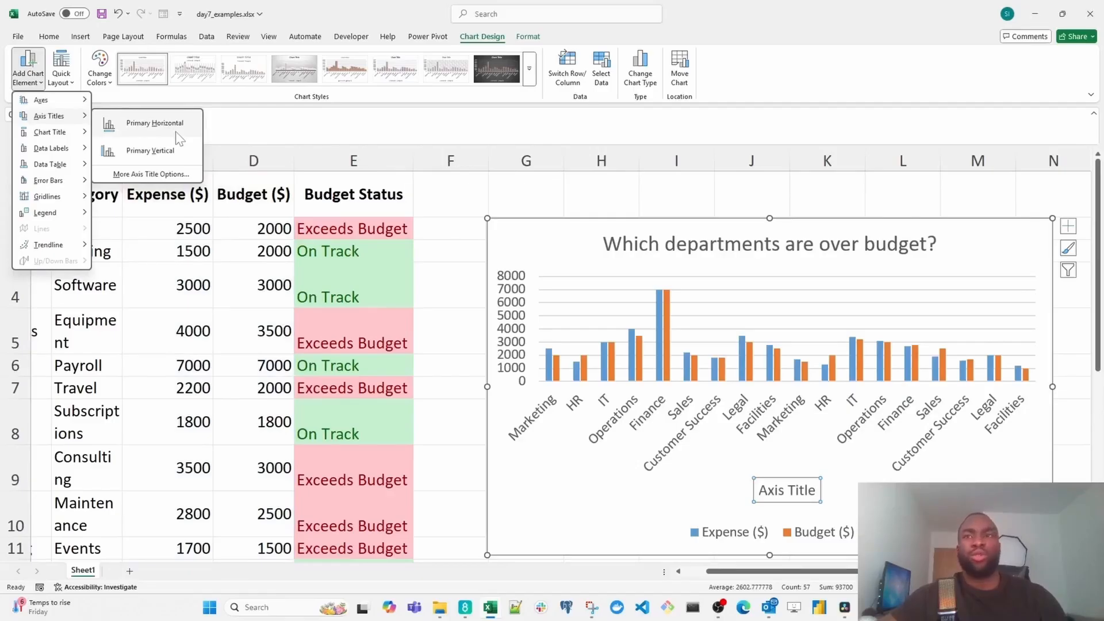
{"action": "left_click", "coordinate": [177, 133]}
{"action": "double_click", "coordinate": [801, 492]}
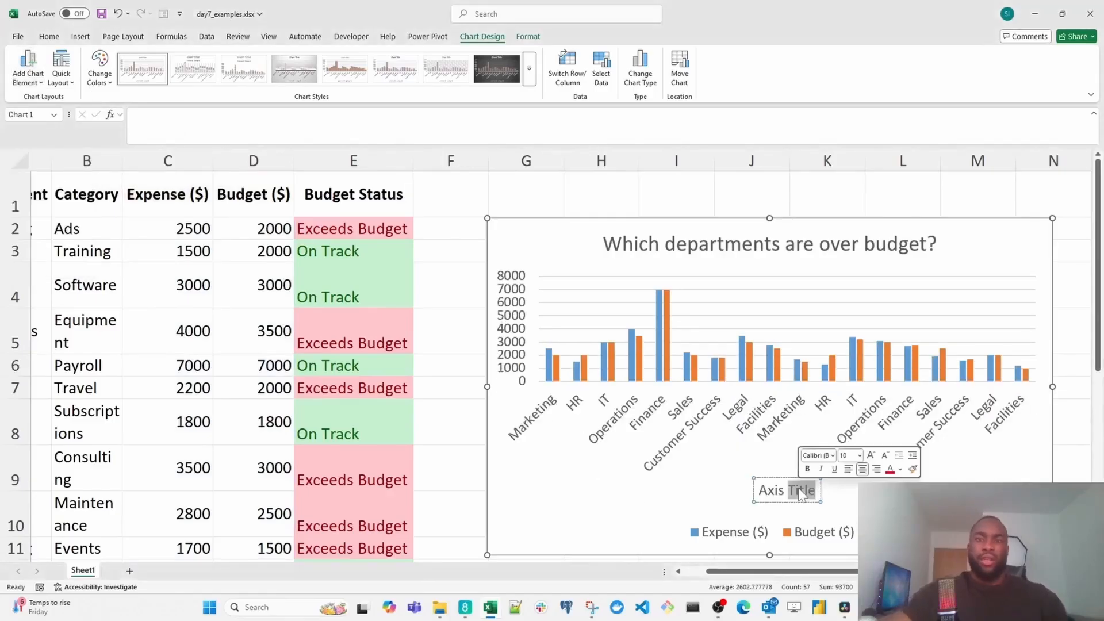
{"action": "triple_click", "coordinate": [801, 492]}
{"action": "type", "text": "Departments"}
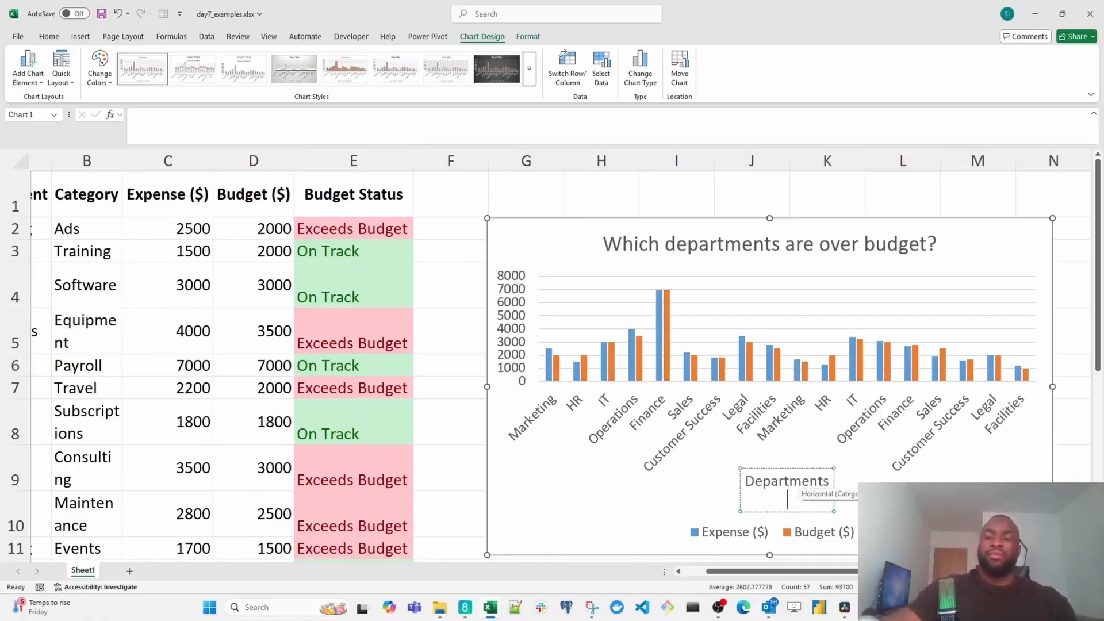
{"action": "key", "text": "BackSpace"}
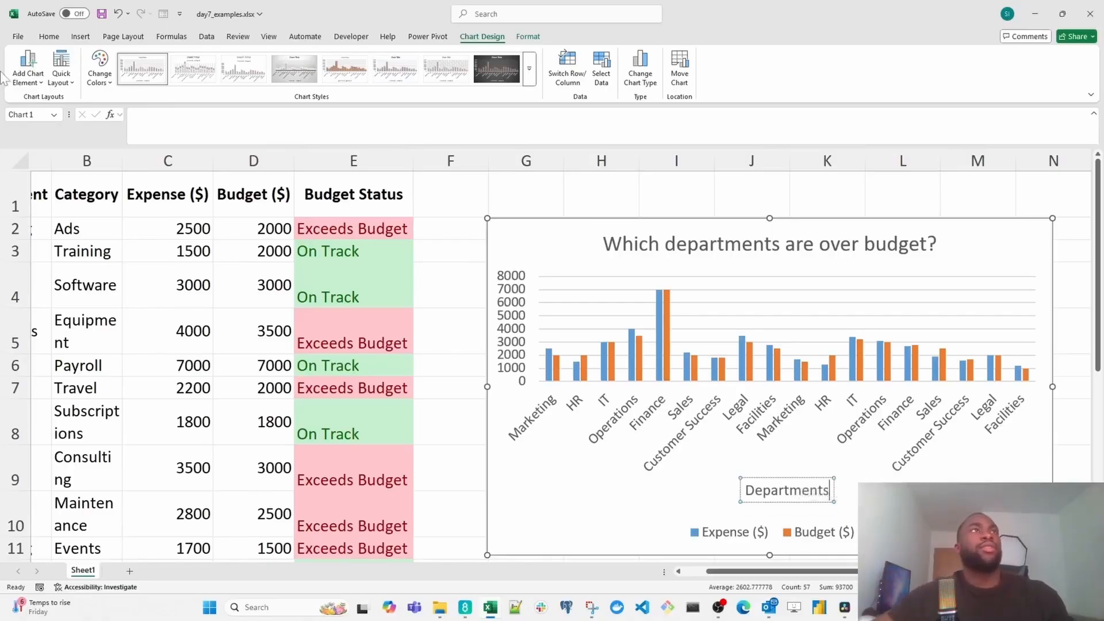
- Add a primary vertical axis title reading "Amount ($)" to the chart
{"action": "left_click", "coordinate": [35, 78]}
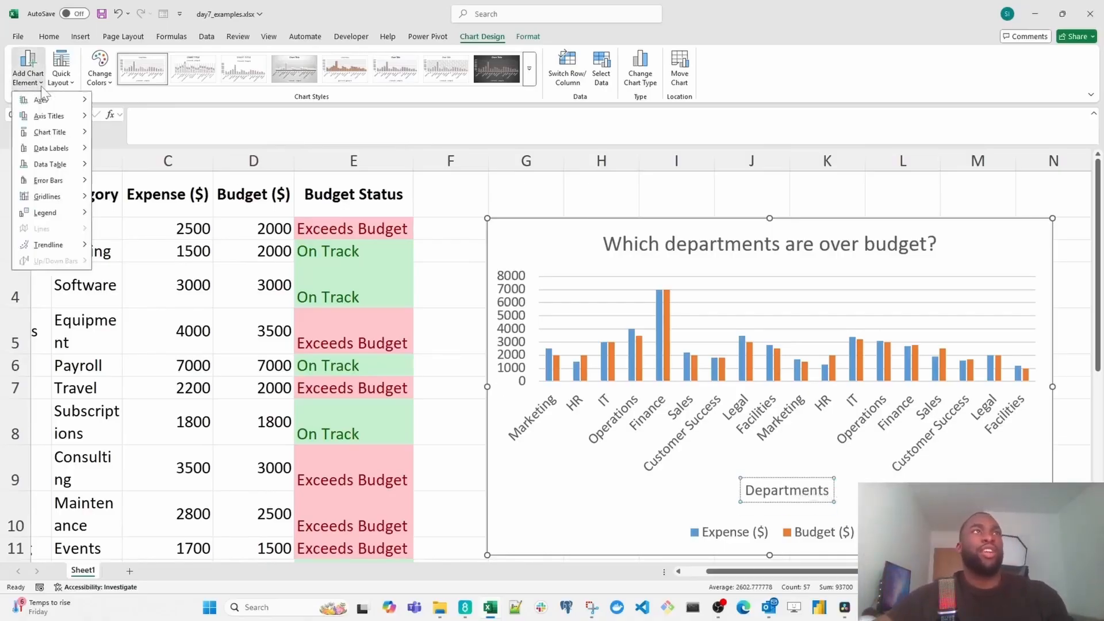
{"action": "mouse_move", "coordinate": [49, 119]}
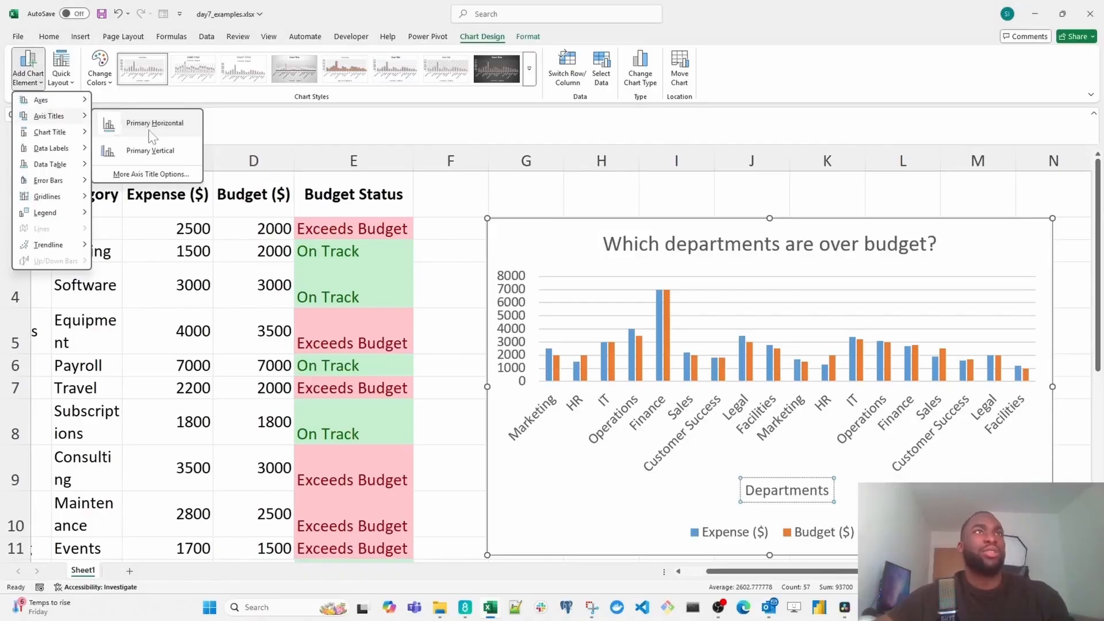
{"action": "left_click", "coordinate": [183, 158]}
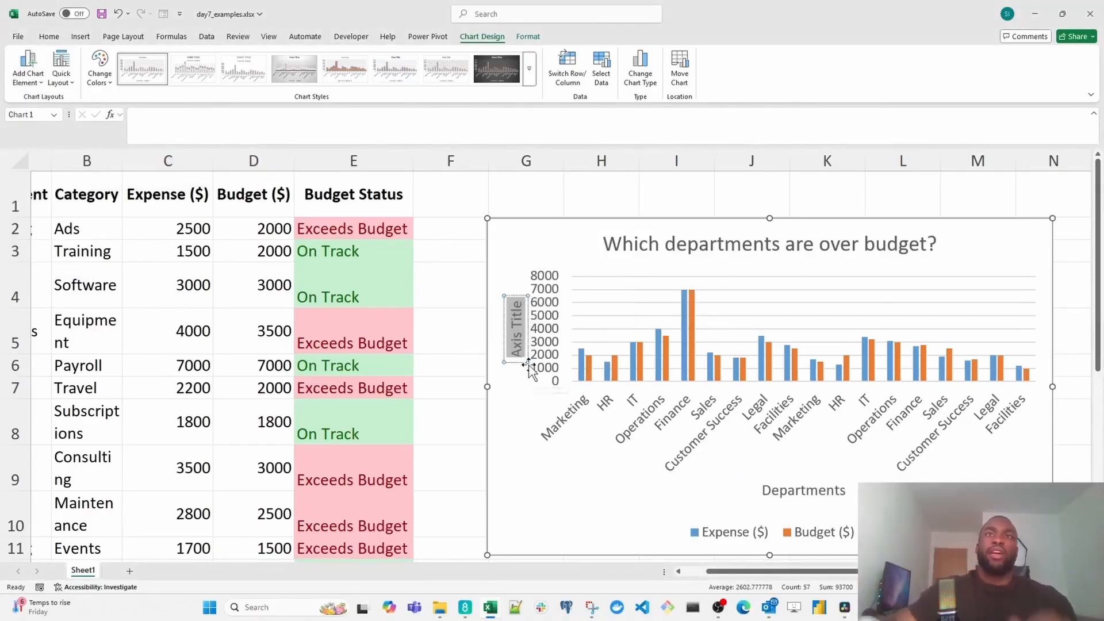
{"action": "type", "text": "A"}
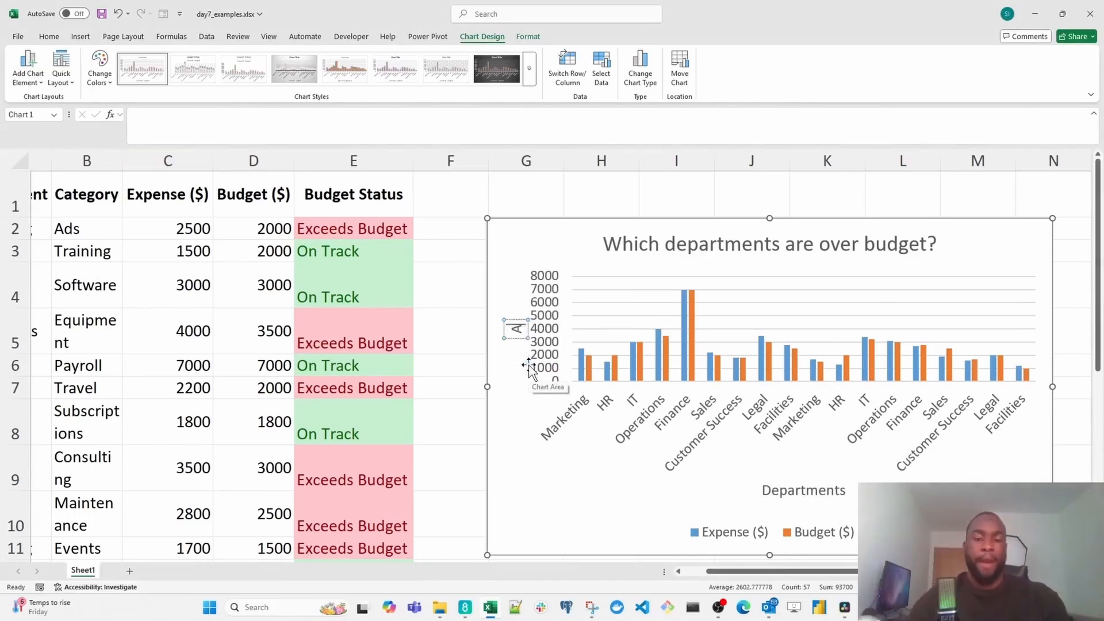
{"action": "type", "text": "mount ("}
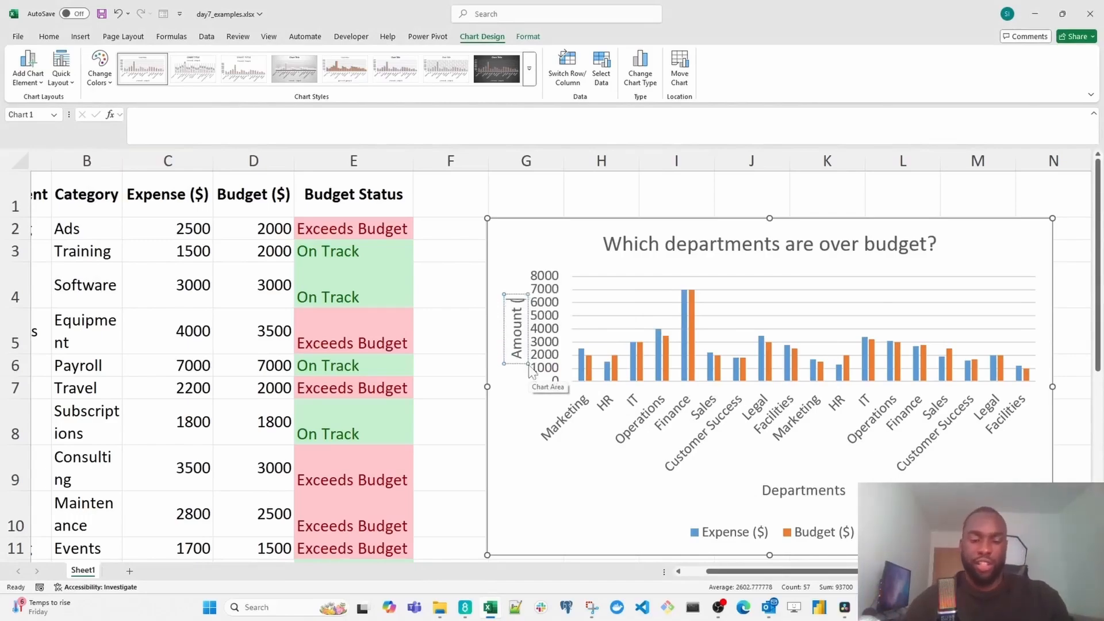
{"action": "type", "text": "$)"}
{"action": "left_click", "coordinate": [522, 197]}
{"action": "left_click", "coordinate": [516, 247]}
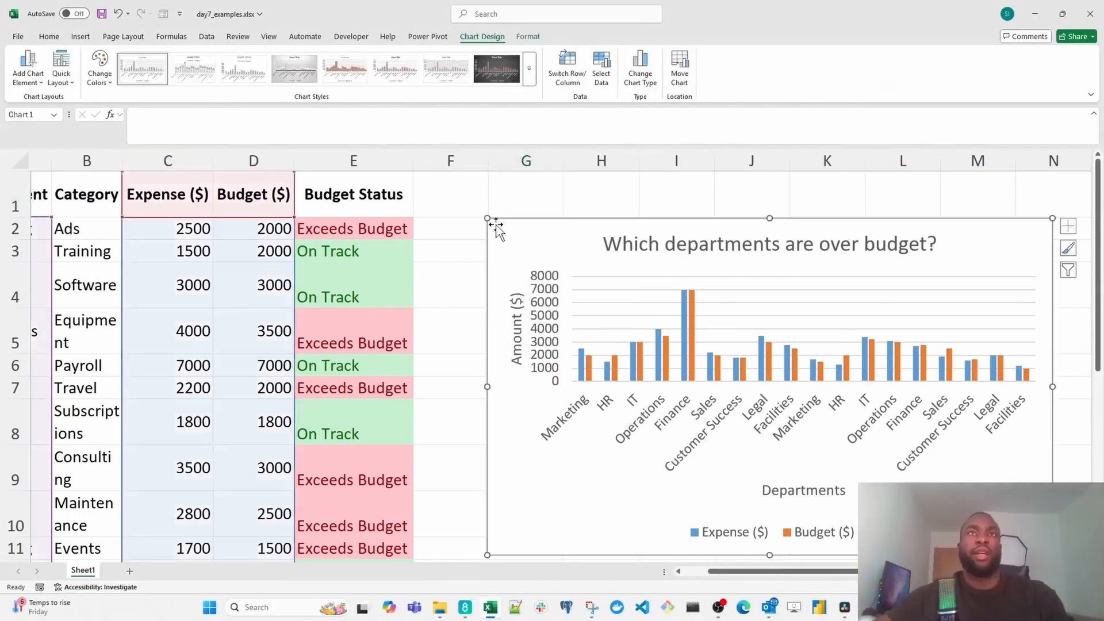
- Enlarge the column chart so it spans from column F to column Q and from row 1 down to about row 14
{"action": "left_click_drag", "start_coordinate": [486, 215], "coordinate": [440, 178]}
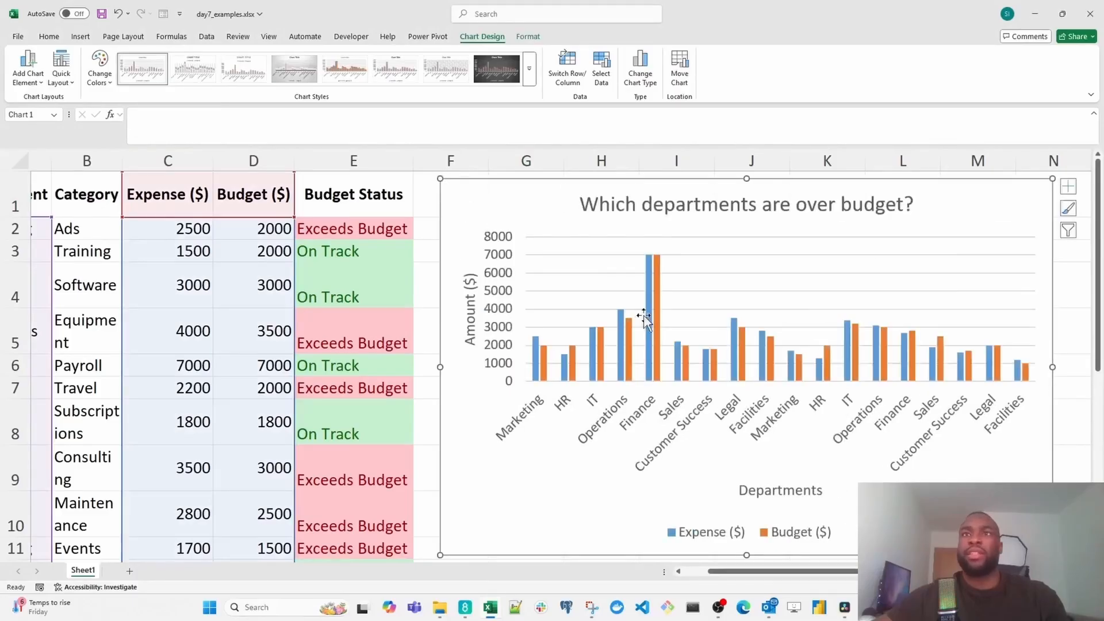
{"action": "left_click_drag", "start_coordinate": [1053, 555], "coordinate": [1052, 559]}
{"action": "scroll", "coordinate": [966, 459], "scroll_direction": "up", "scroll_amount": 1}
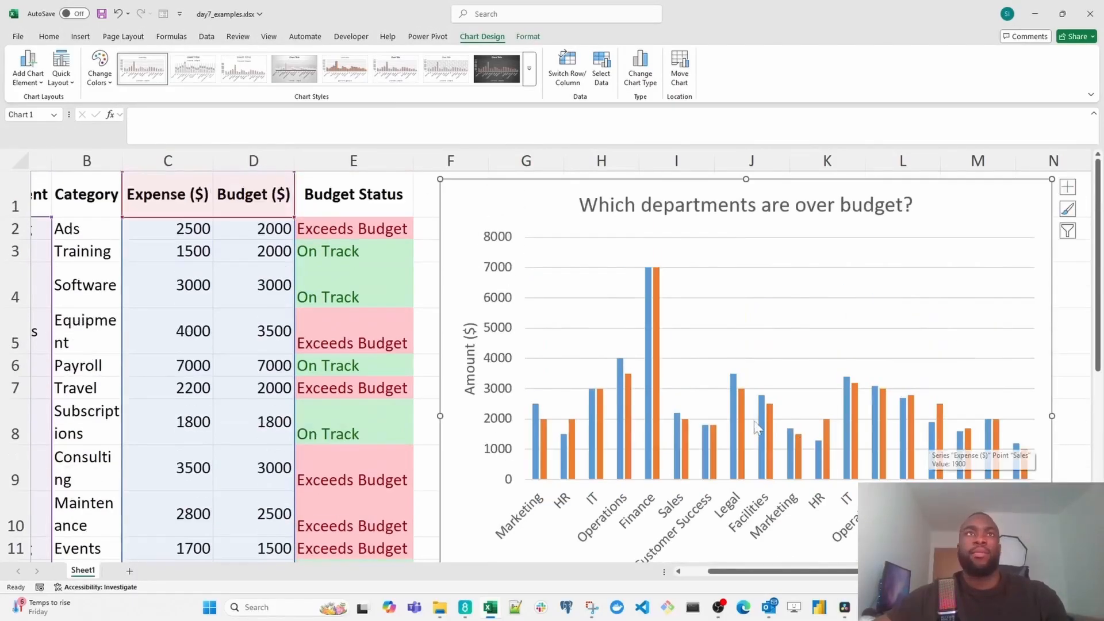
{"action": "scroll", "coordinate": [754, 420], "scroll_direction": "down", "scroll_amount": 2}
{"action": "scroll", "coordinate": [753, 418], "scroll_direction": "down", "scroll_amount": 1}
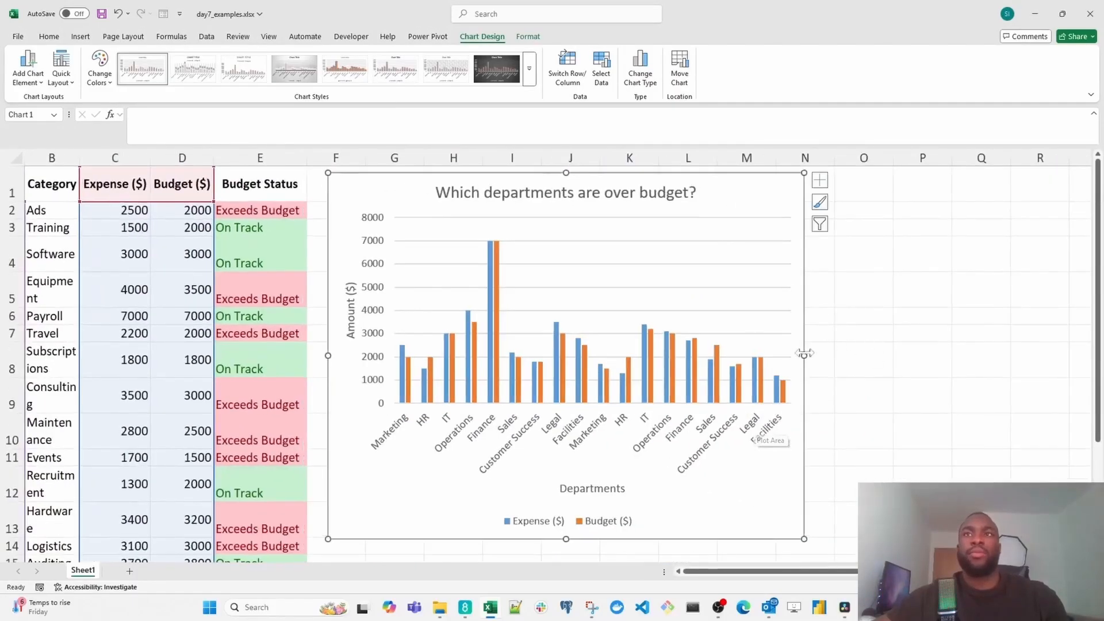
{"action": "left_click_drag", "start_coordinate": [803, 354], "coordinate": [1010, 350]}
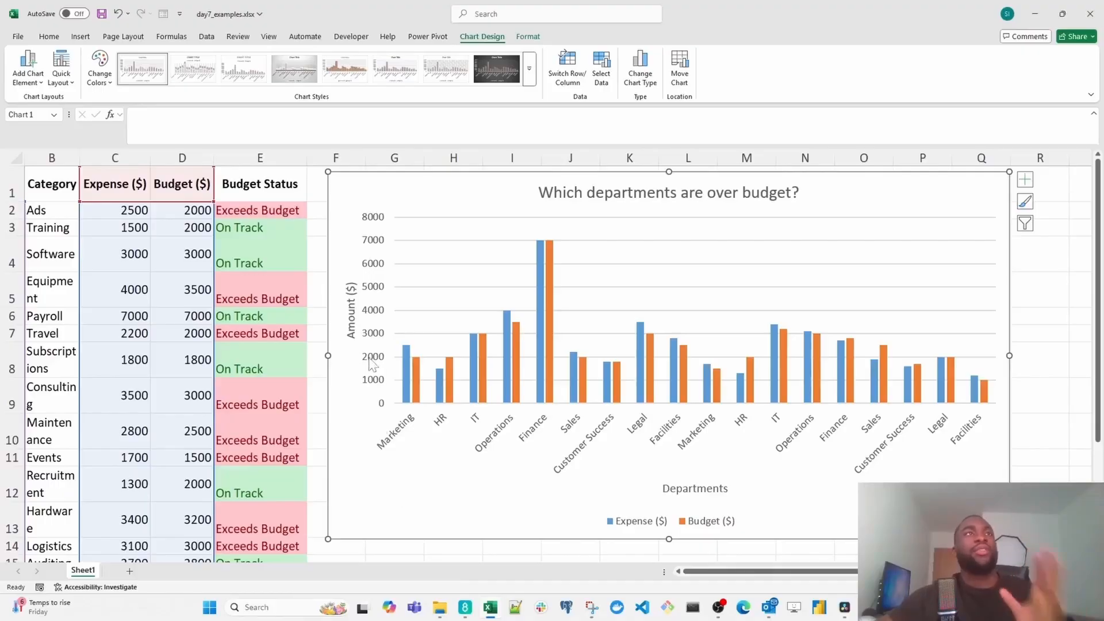
- Insert a treemap chart of the Category and Expense ($) columns
{"action": "double_click", "coordinate": [451, 315]}
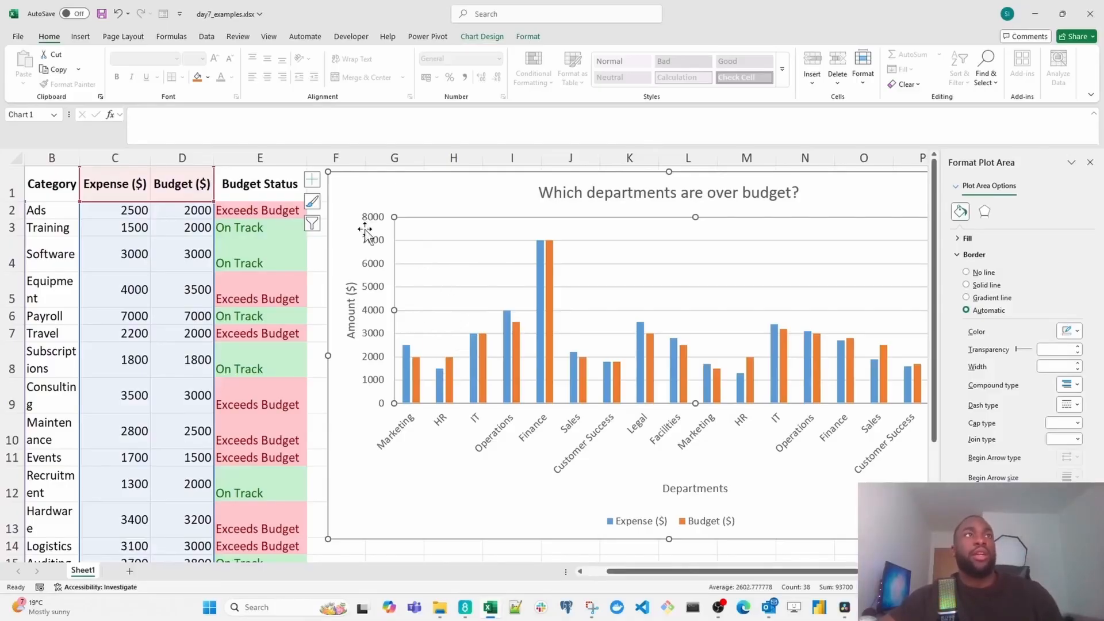
{"action": "left_click_drag", "start_coordinate": [673, 570], "coordinate": [610, 568]}
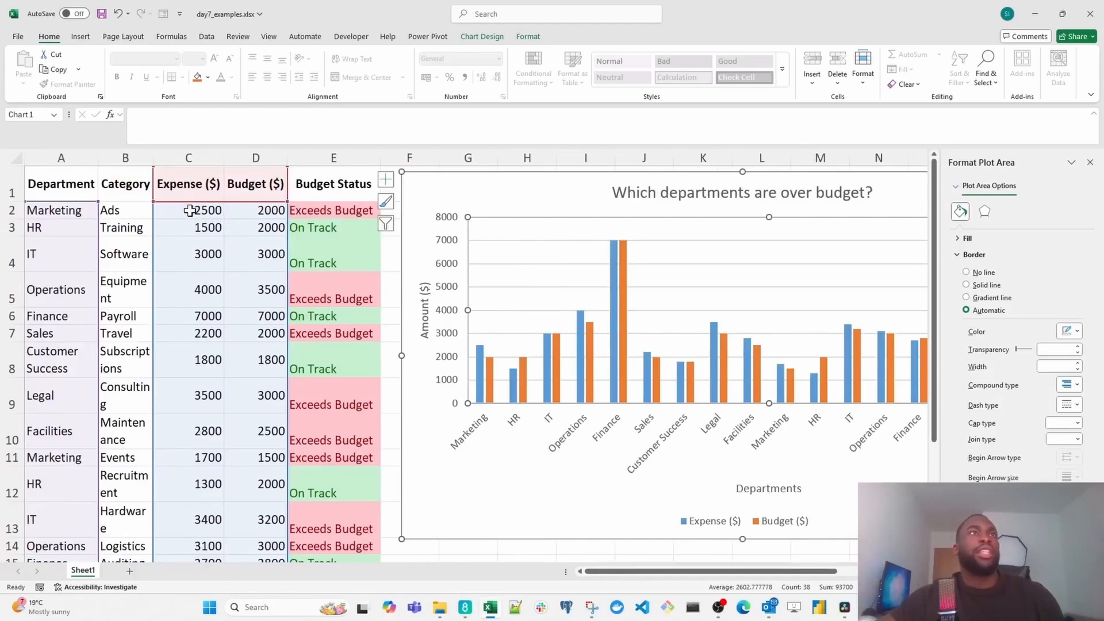
{"action": "left_click", "coordinate": [127, 158]}
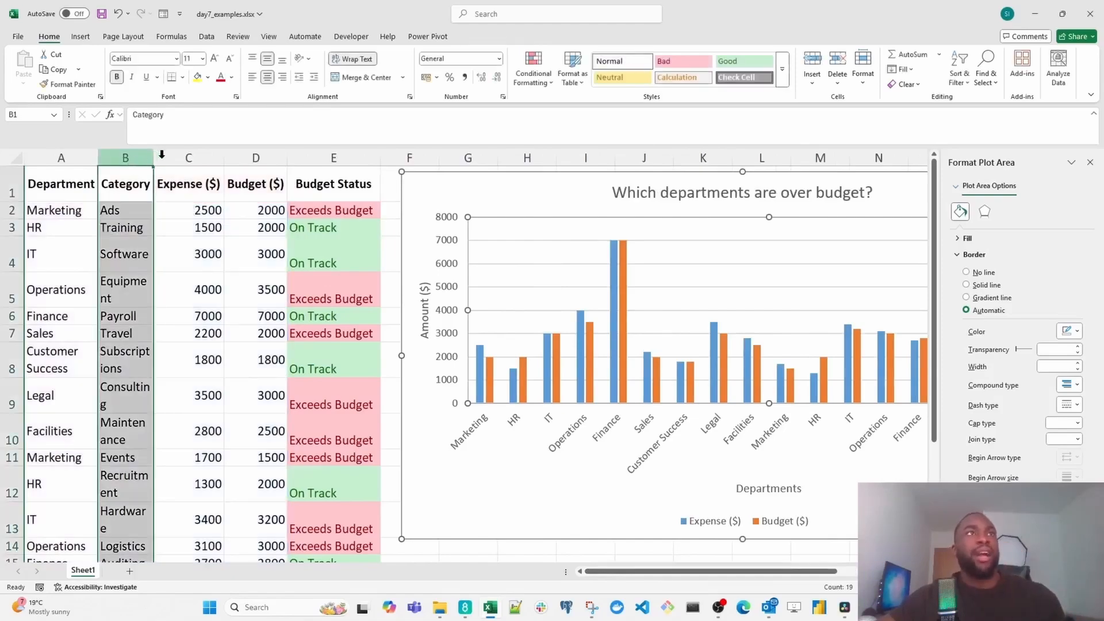
{"action": "left_click", "coordinate": [186, 158], "text": "shift"}
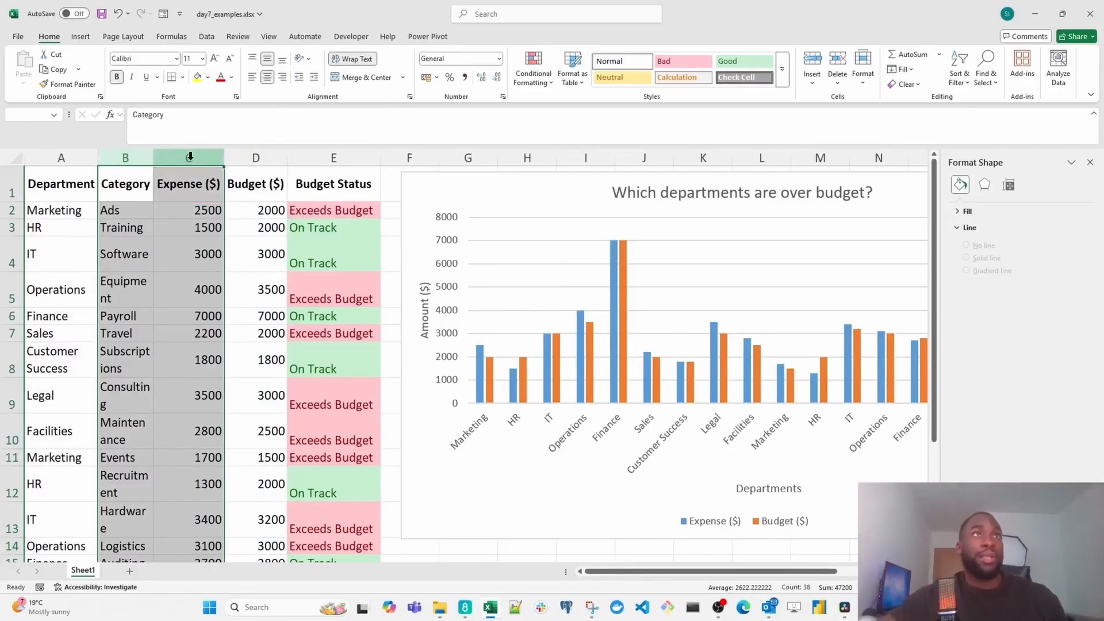
{"action": "left_click", "coordinate": [82, 36]}
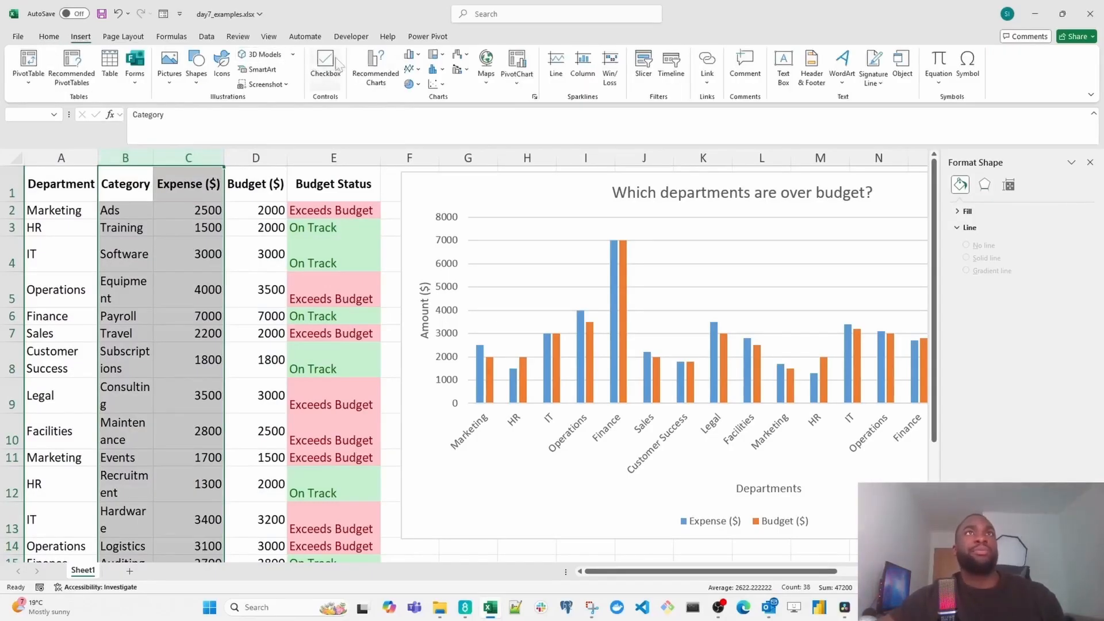
{"action": "left_click", "coordinate": [446, 56]}
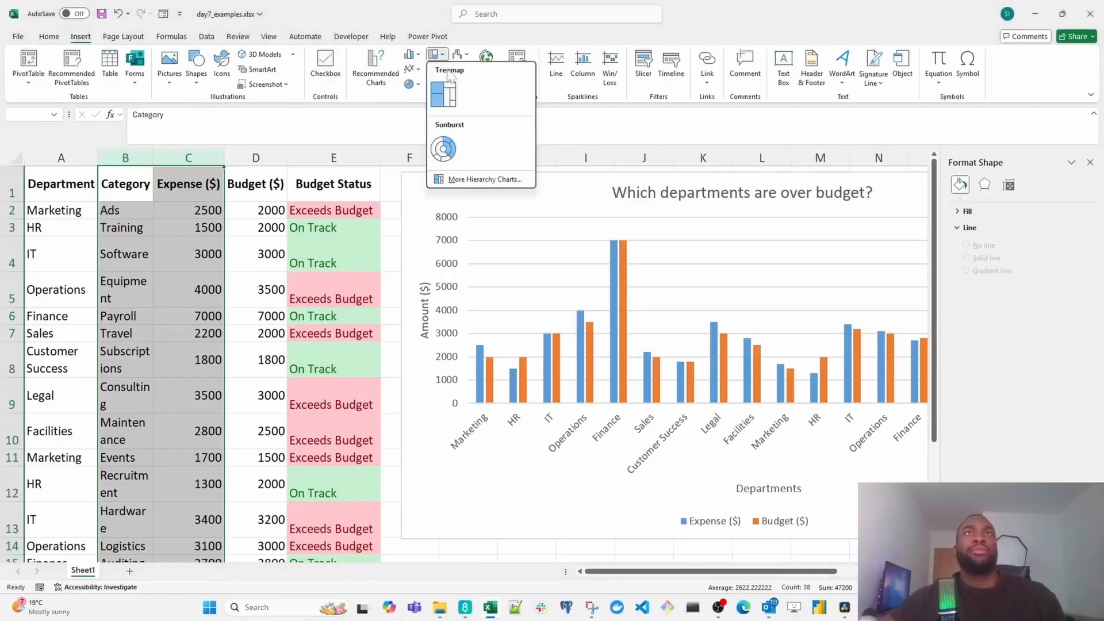
{"action": "key", "text": "Escape"}
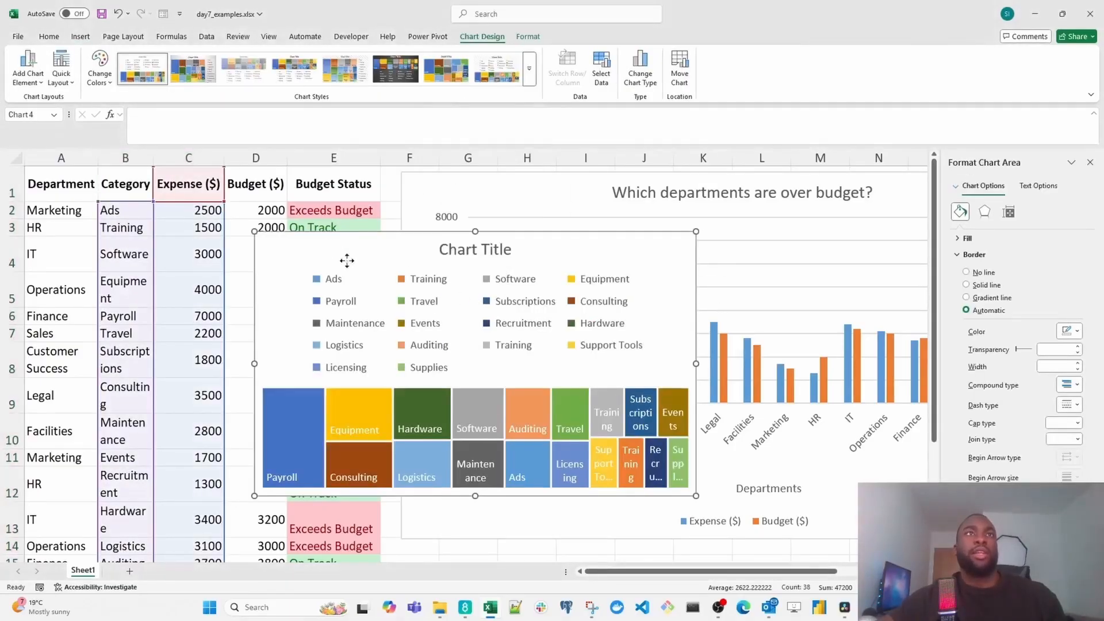
- Place the treemap beneath the column chart and enlarge it to span columns F to Q, from row 16 down to about row 34
{"action": "left_click_drag", "start_coordinate": [346, 261], "coordinate": [475, 478]}
{"action": "scroll", "coordinate": [482, 448], "scroll_direction": "down", "scroll_amount": 6}
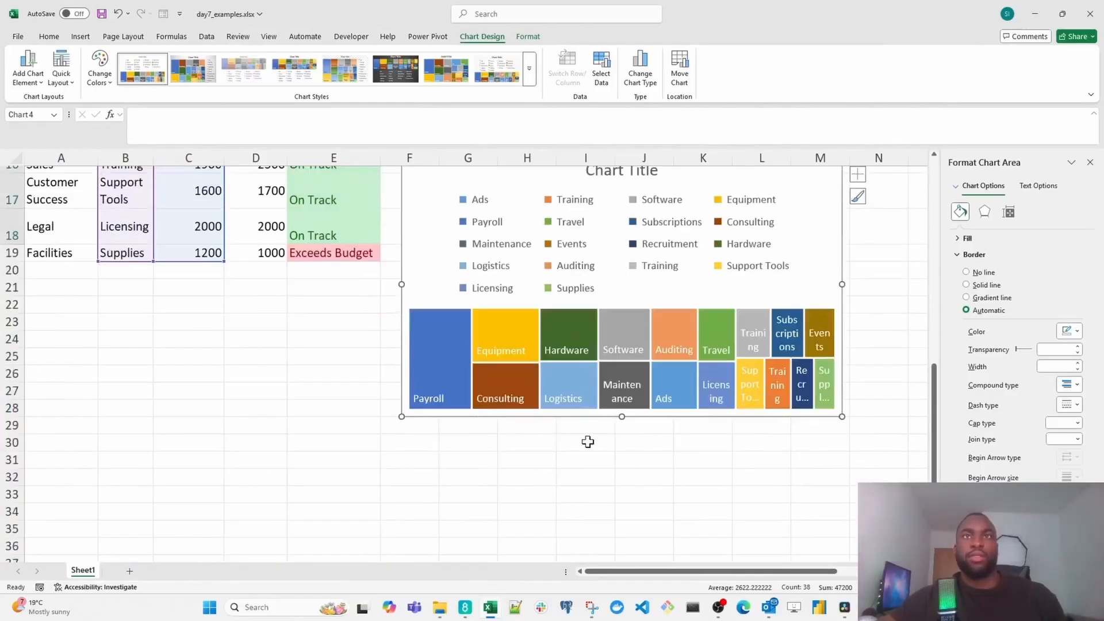
{"action": "scroll", "coordinate": [588, 442], "scroll_direction": "up", "scroll_amount": 1}
{"action": "left_click_drag", "start_coordinate": [696, 571], "coordinate": [736, 568]}
{"action": "left_click_drag", "start_coordinate": [588, 468], "coordinate": [827, 542]}
{"action": "scroll", "coordinate": [754, 454], "scroll_direction": "down", "scroll_amount": 1}
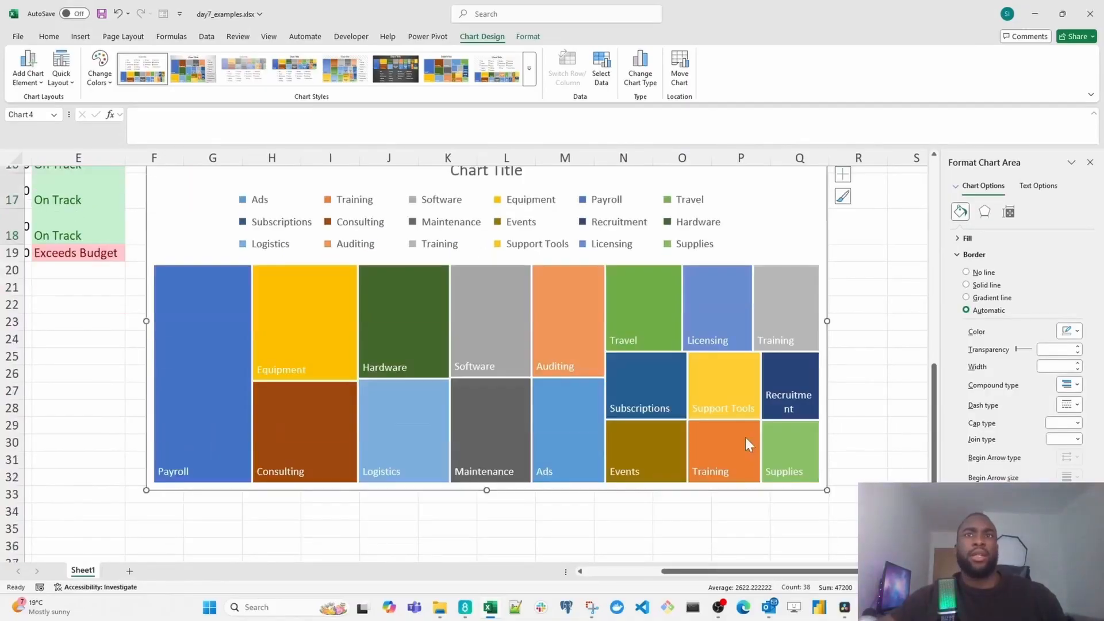
{"action": "left_click_drag", "start_coordinate": [486, 490], "coordinate": [483, 518]}
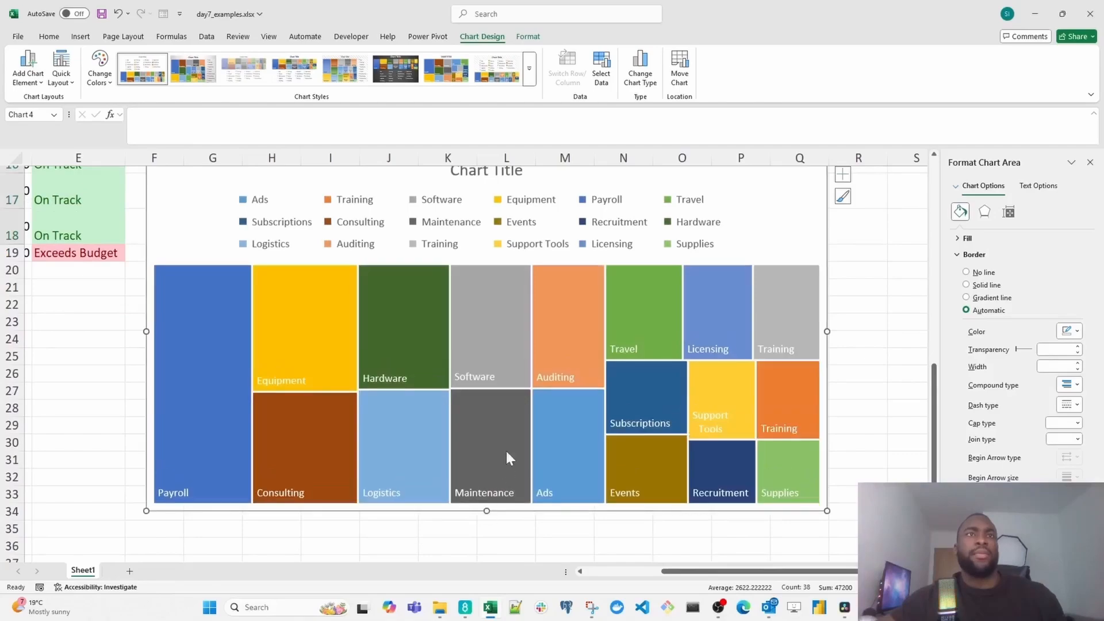
{"action": "scroll", "coordinate": [512, 425], "scroll_direction": "up", "scroll_amount": 2}
{"action": "scroll", "coordinate": [445, 328], "scroll_direction": "down", "scroll_amount": 1}
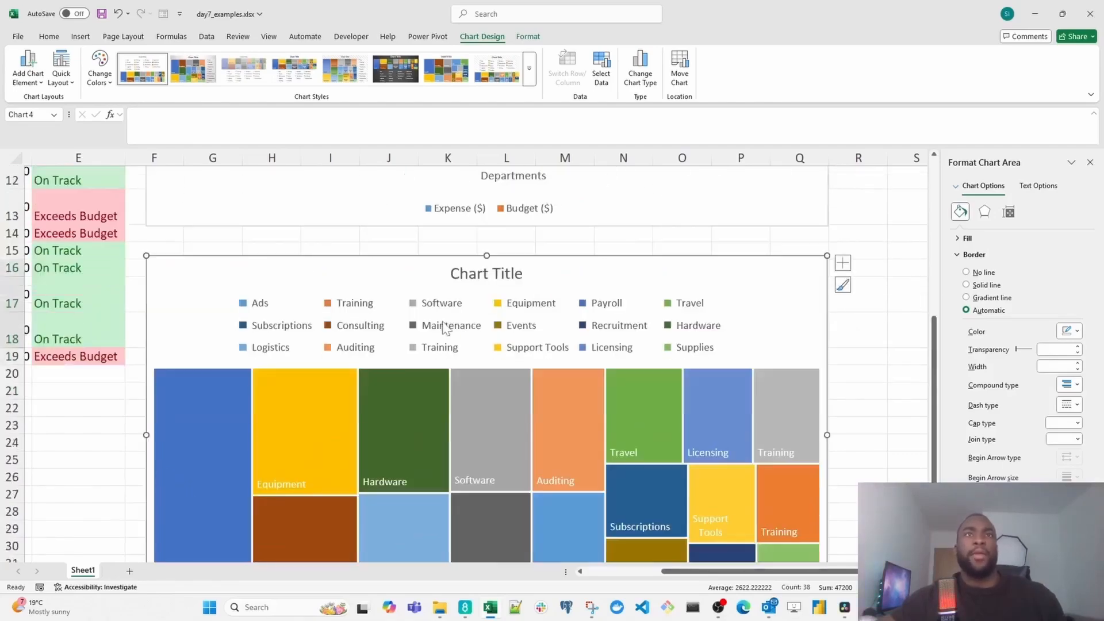
- Change the treemap's title to "Where is our budget going?"
{"action": "left_click", "coordinate": [489, 274]}
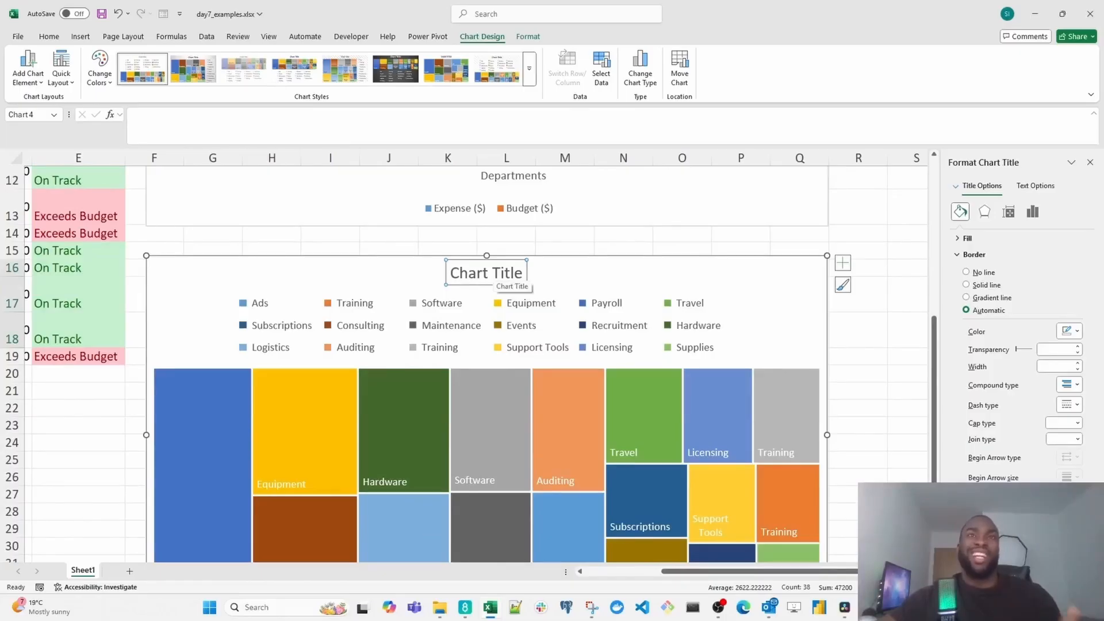
{"action": "left_click", "coordinate": [477, 273]}
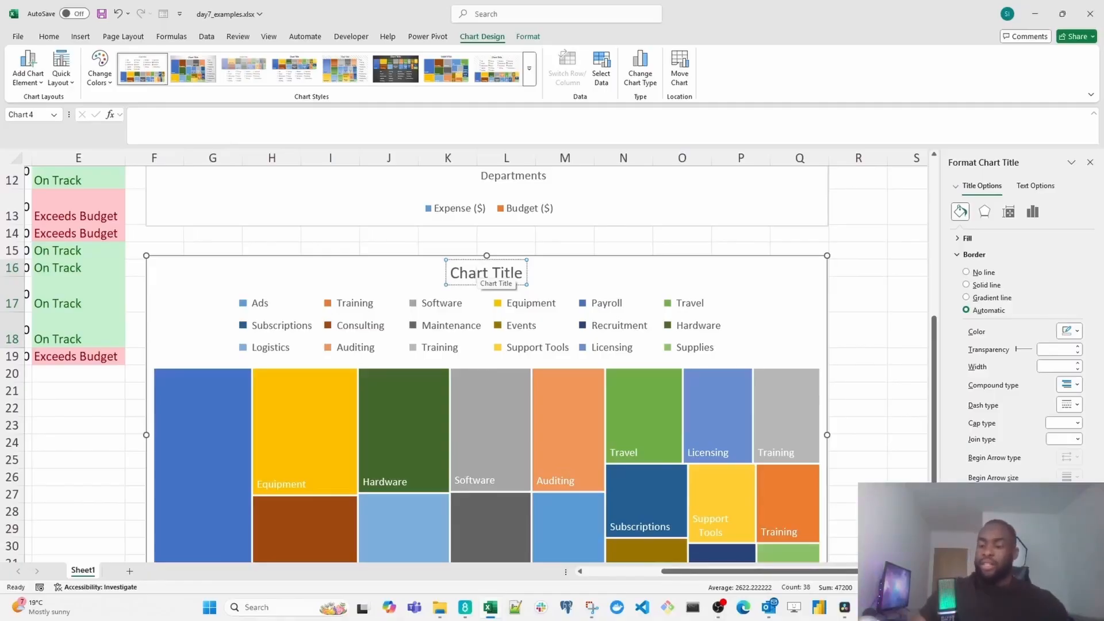
{"action": "key", "text": "ctrl+a"}
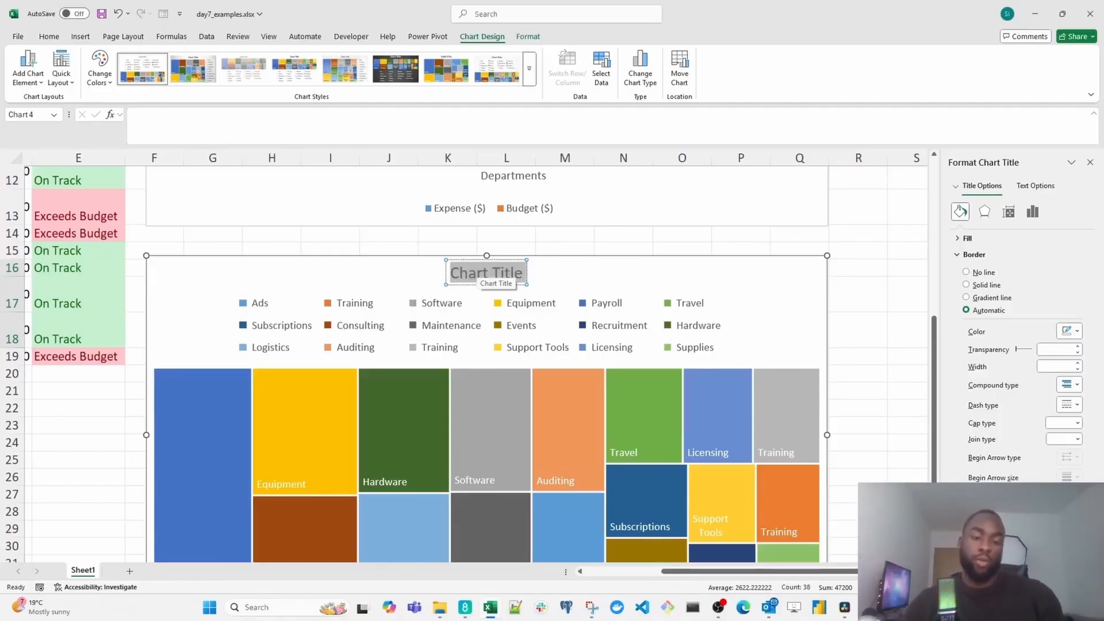
{"action": "type", "text": "Where is o"}
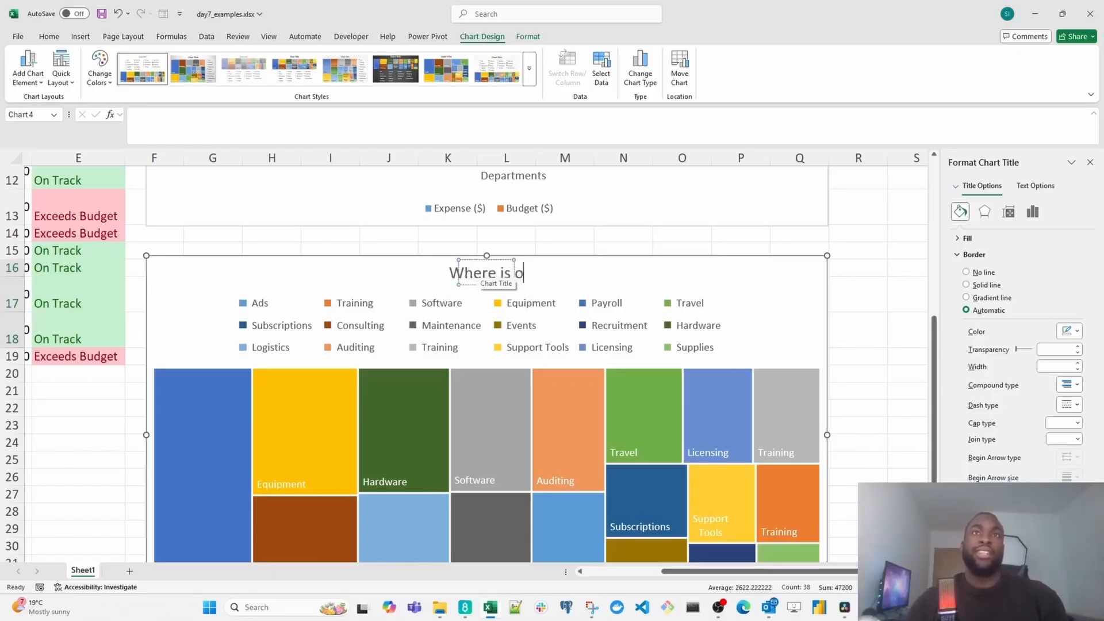
{"action": "type", "text": "ur budget going?"}
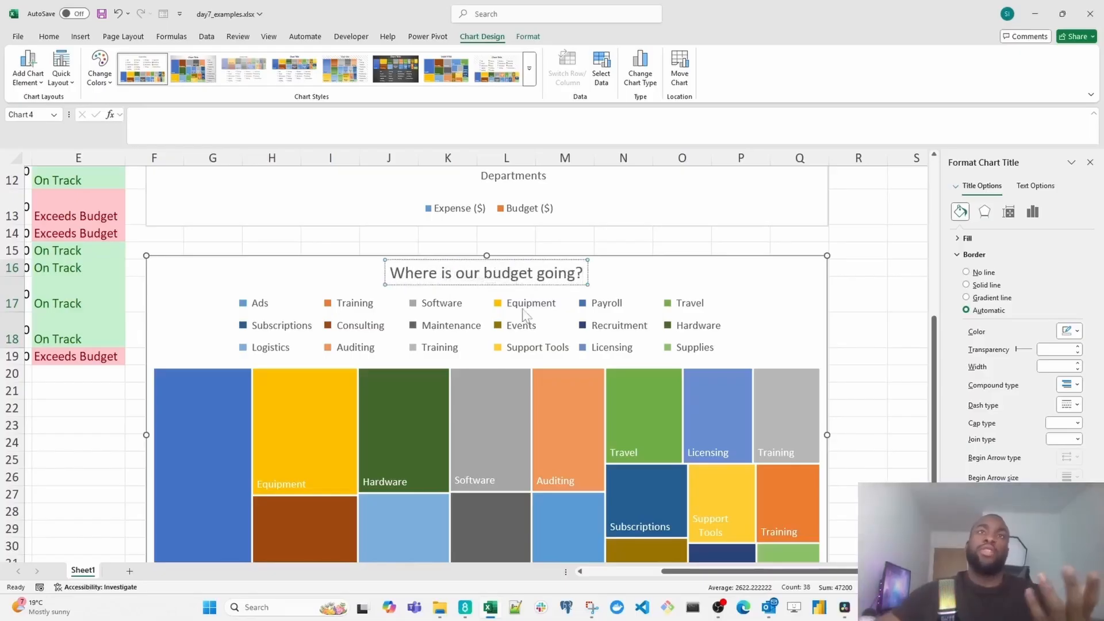
- Try to show the expense values alongside the category names in the treemap's data labels
{"action": "scroll", "coordinate": [360, 413], "scroll_direction": "down", "scroll_amount": 1}
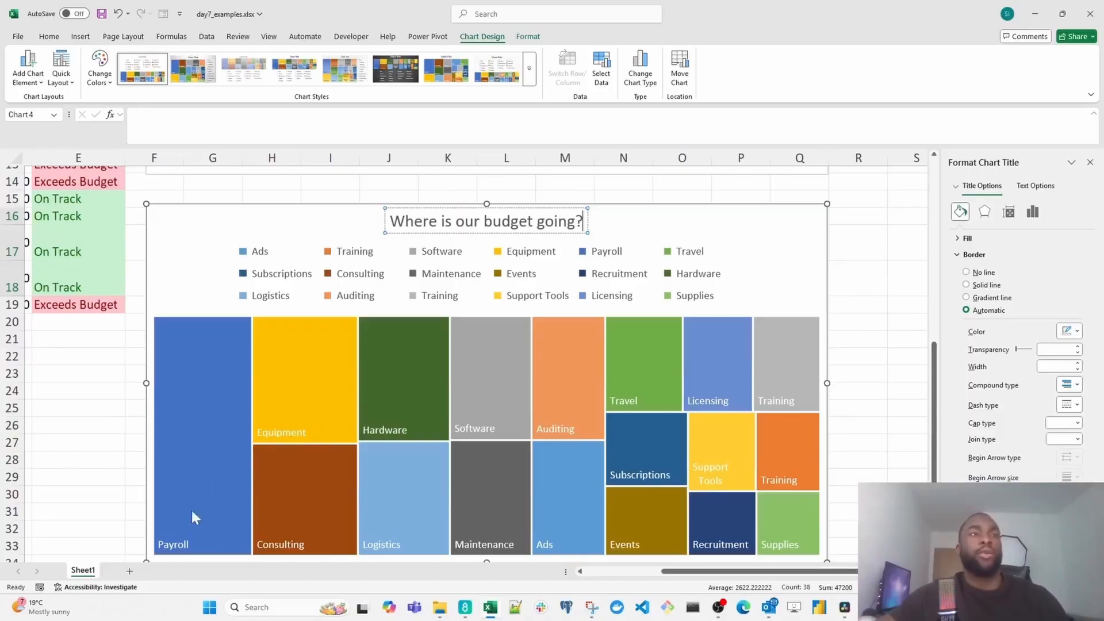
{"action": "left_click", "coordinate": [180, 545]}
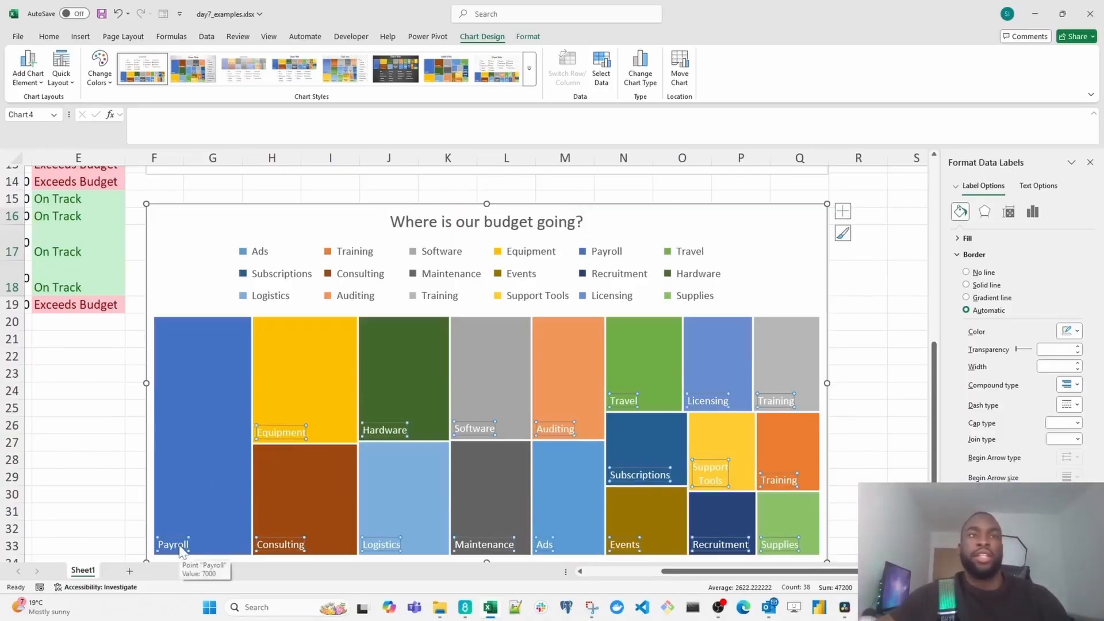
{"action": "right_click", "coordinate": [180, 546]}
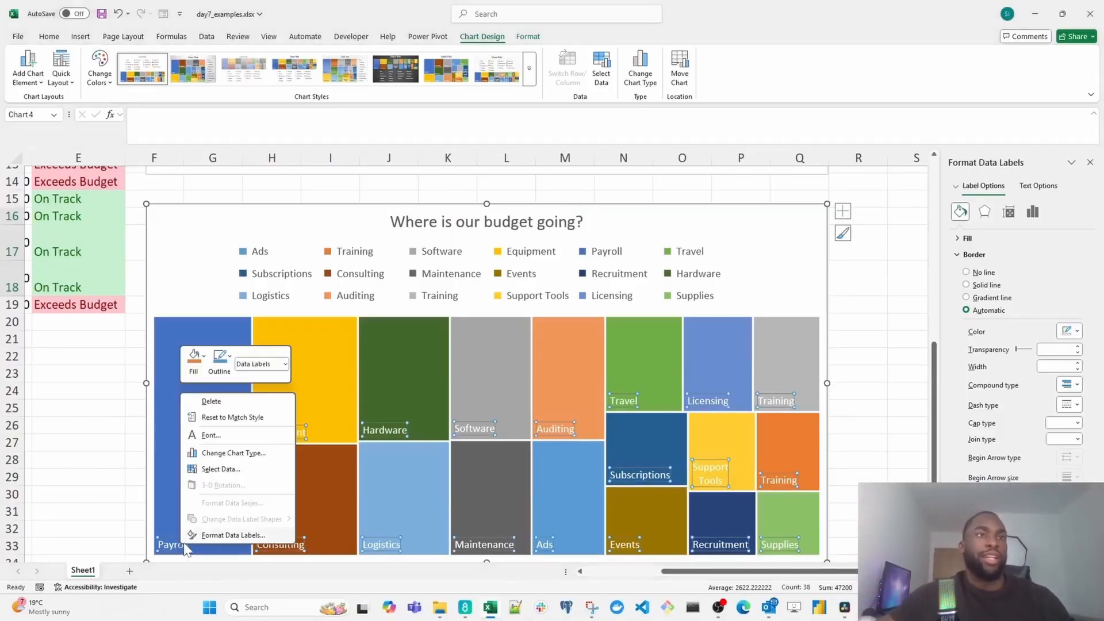
{"action": "left_click", "coordinate": [206, 536]}
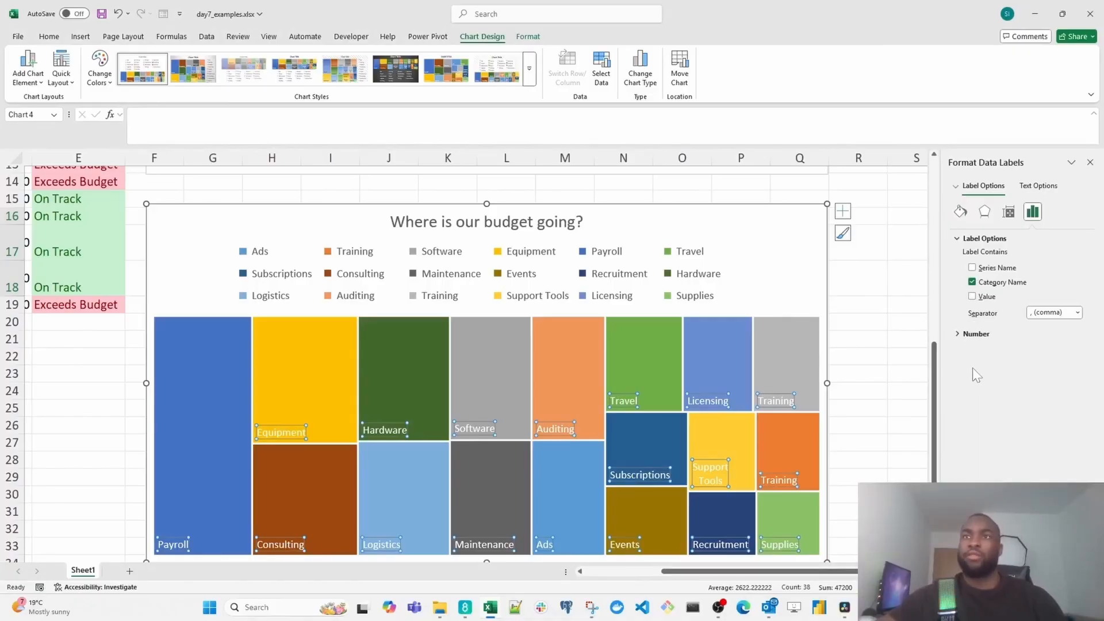
{"action": "left_click", "coordinate": [971, 296]}
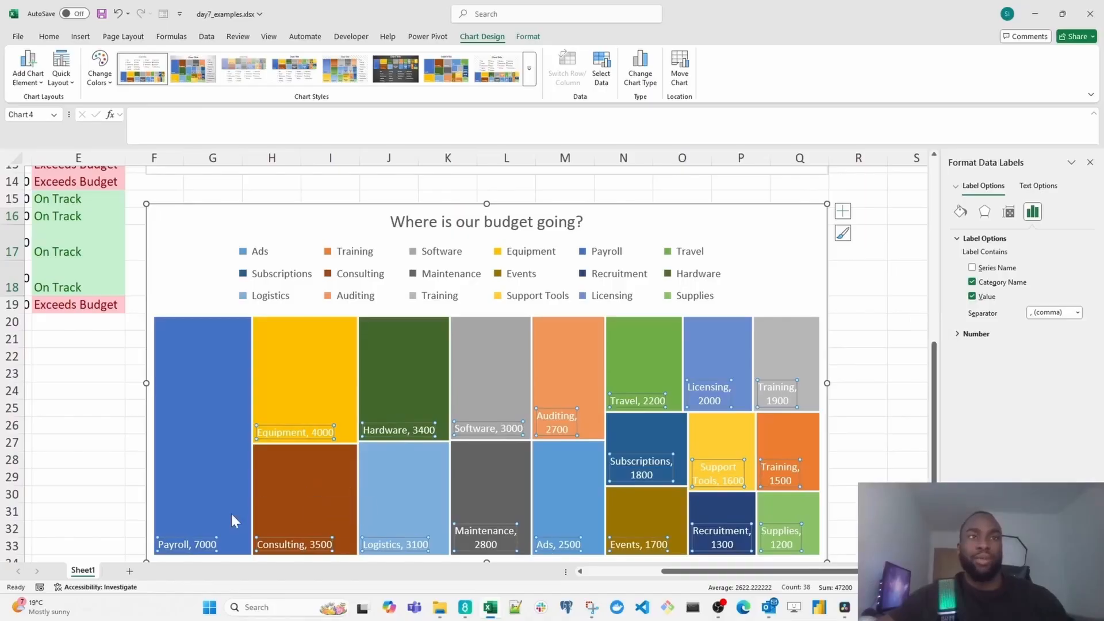
{"action": "left_click", "coordinate": [972, 296]}
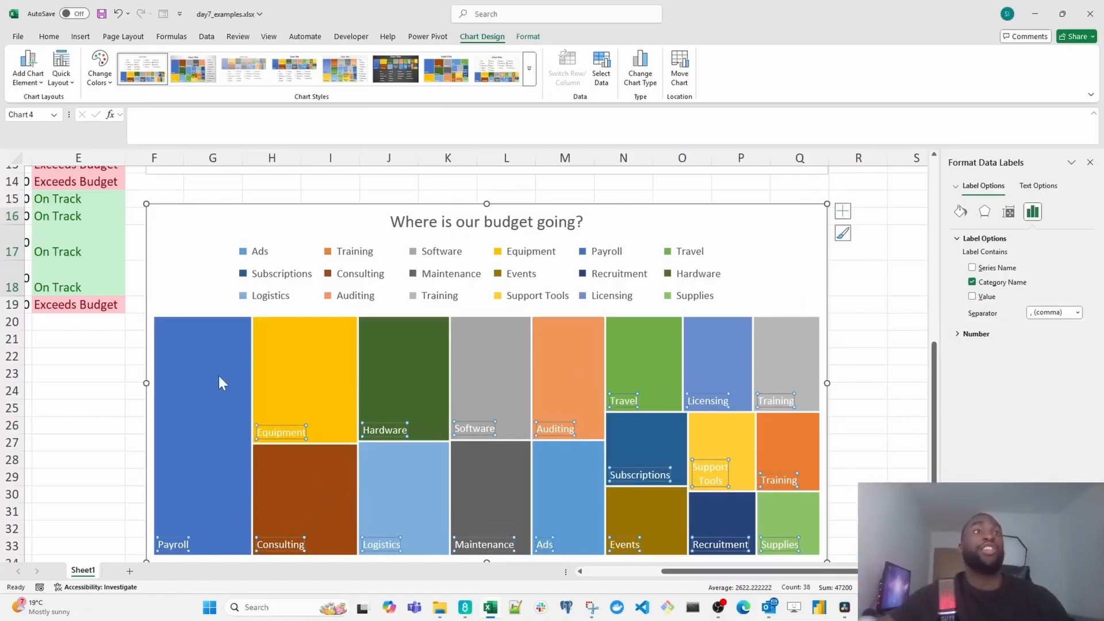
{"action": "left_click", "coordinate": [127, 374]}
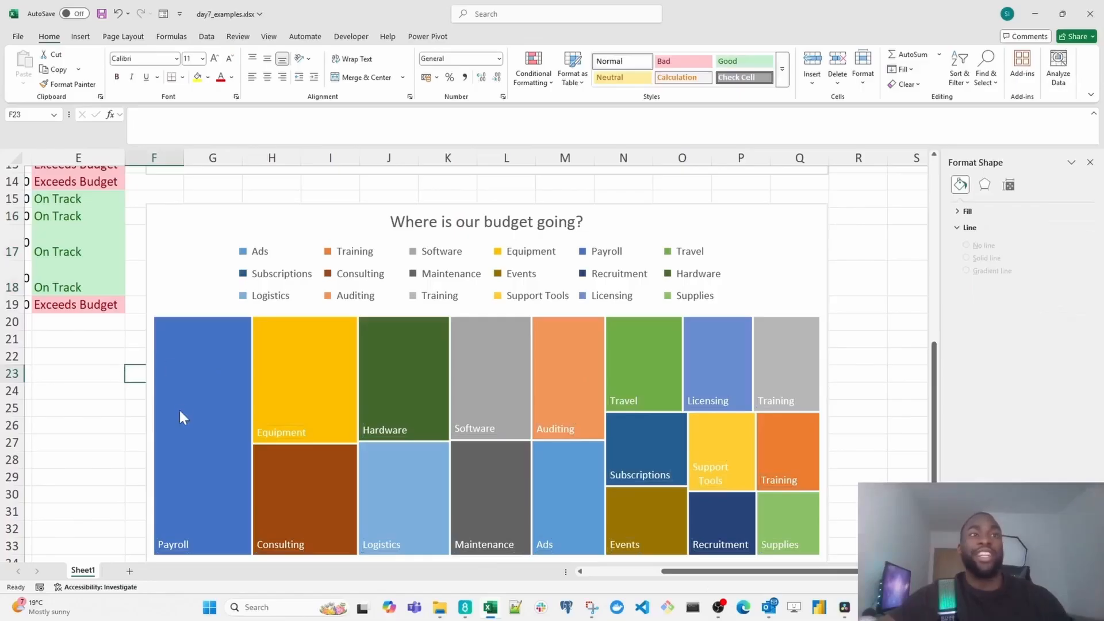
- Move the department column chart so it starts at about column J, leaving column F free beside Budget Status
{"action": "mouse_move", "coordinate": [180, 412]}
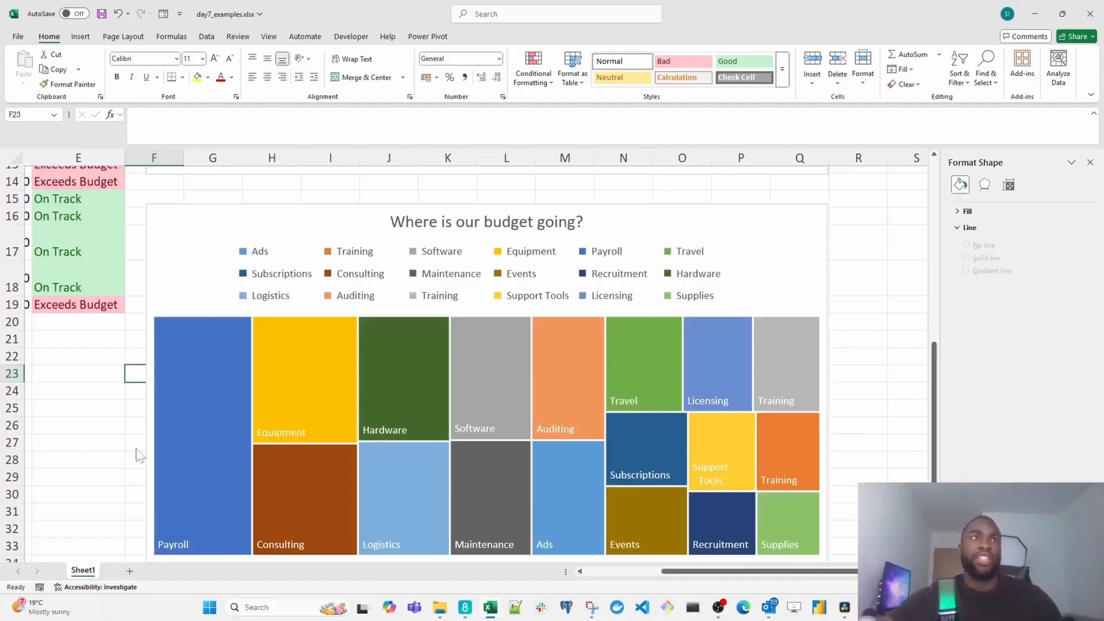
{"action": "left_click_drag", "start_coordinate": [934, 461], "coordinate": [930, 271]}
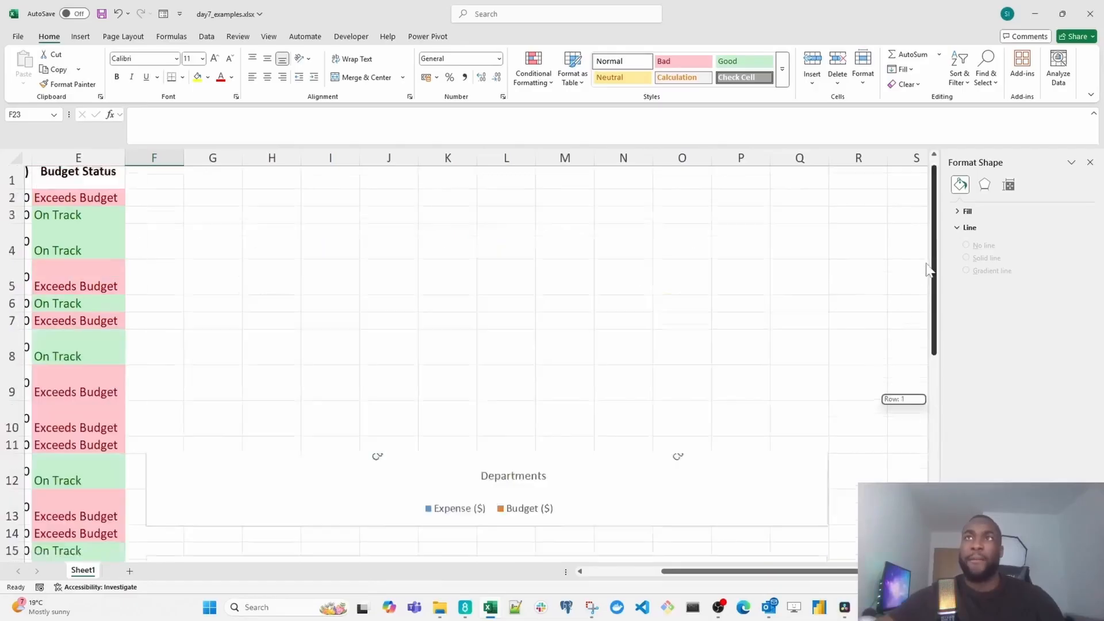
{"action": "scroll", "coordinate": [276, 190], "scroll_direction": "left", "scroll_amount": 2}
{"action": "left_click", "coordinate": [214, 164]}
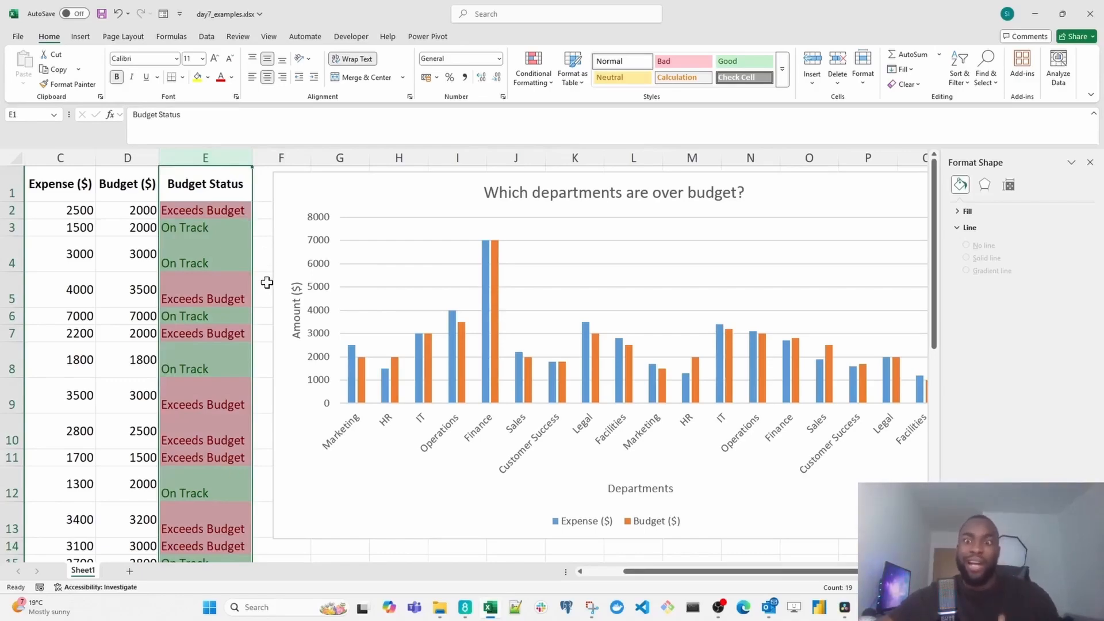
{"action": "scroll", "coordinate": [320, 368], "scroll_direction": "down", "scroll_amount": 1}
{"action": "scroll", "coordinate": [323, 336], "scroll_direction": "up", "scroll_amount": 1}
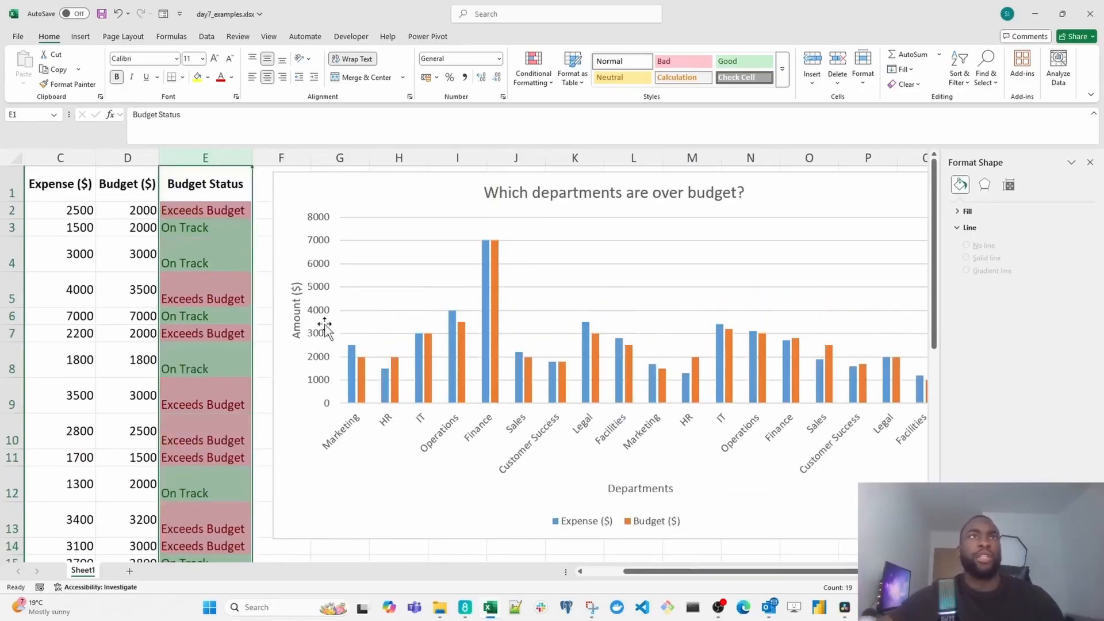
{"action": "left_click_drag", "start_coordinate": [330, 188], "coordinate": [550, 183]}
- Add the header "Difference ($)" in F1 and widen column F to fit it
{"action": "double_click", "coordinate": [283, 186]}
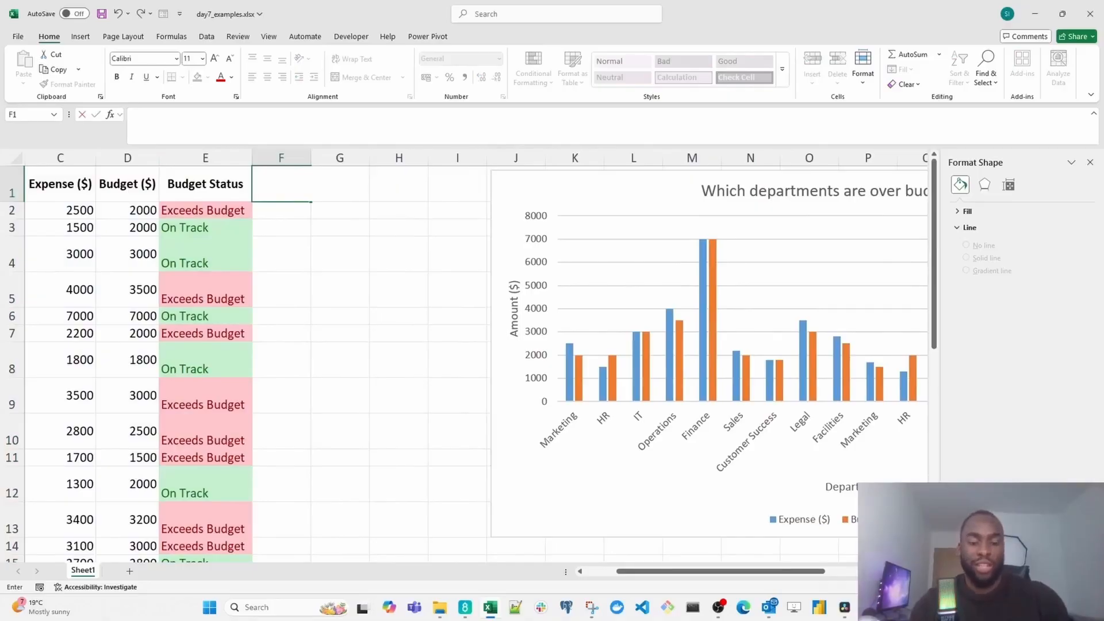
{"action": "type", "text": "Difference "}
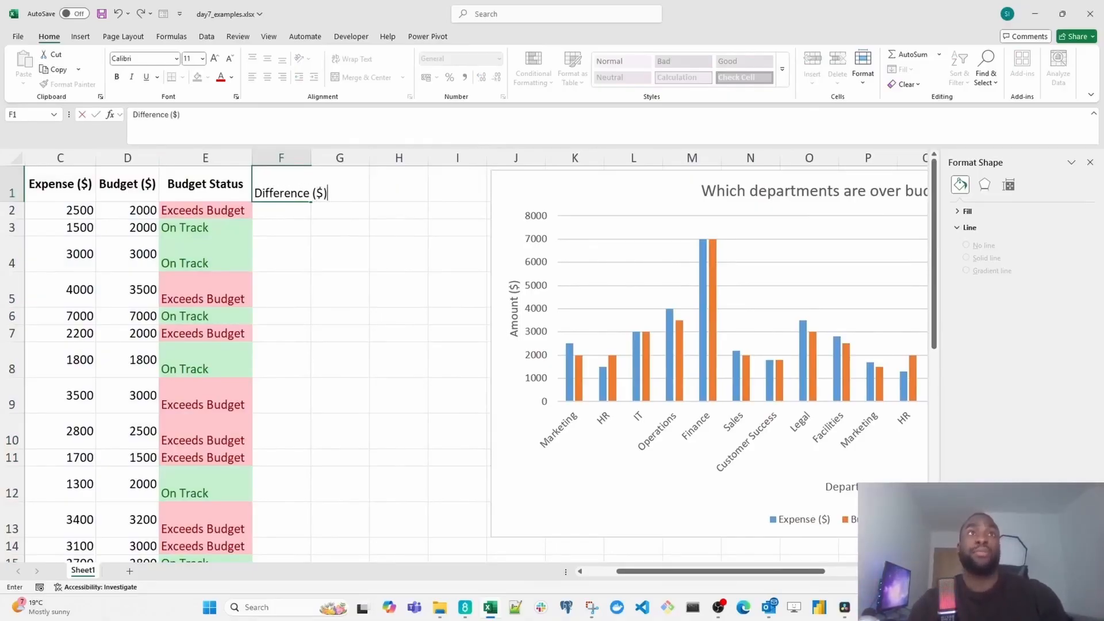
{"action": "type", "text": "($)"}
{"action": "key", "text": "ctrl+Return"}
{"action": "left_click_drag", "start_coordinate": [311, 159], "coordinate": [347, 159]}
- Calculate expense minus budget in F2 with =C2-D2 and fill the formula down to F19
{"action": "left_click", "coordinate": [321, 214]}
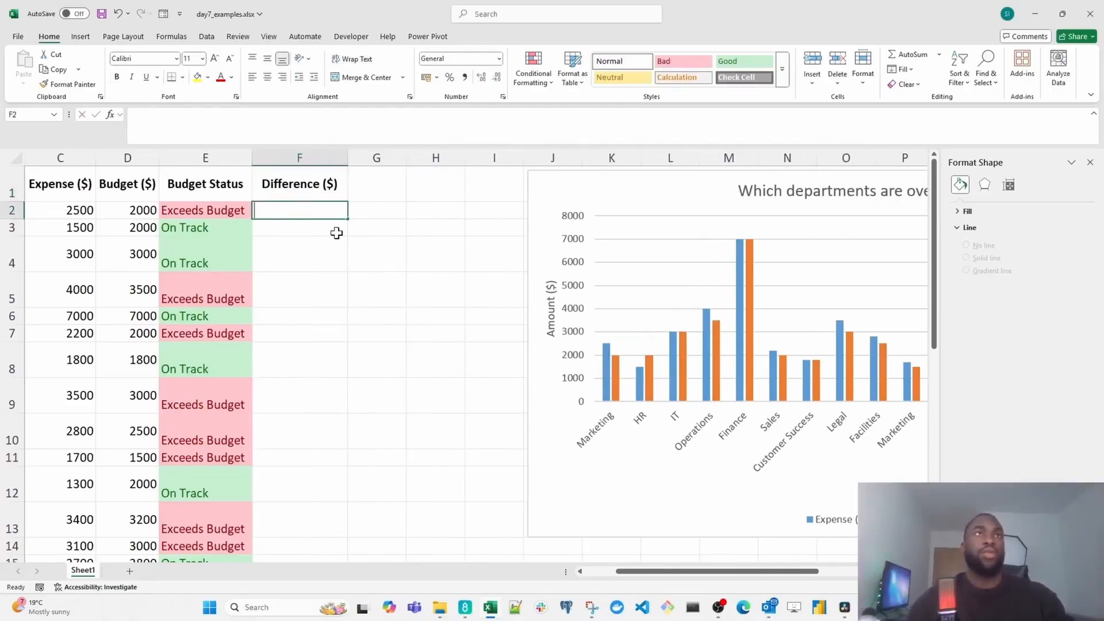
{"action": "type", "text": "=C2-"}
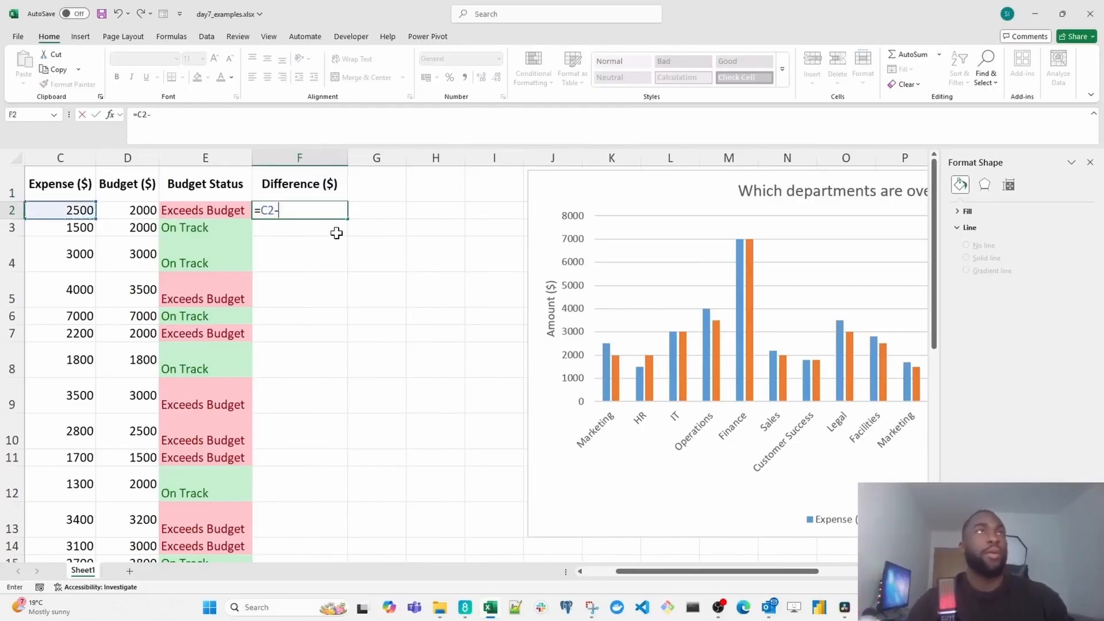
{"action": "type", "text": "D2"}
{"action": "key", "text": "Return"}
{"action": "key", "text": "Left"}
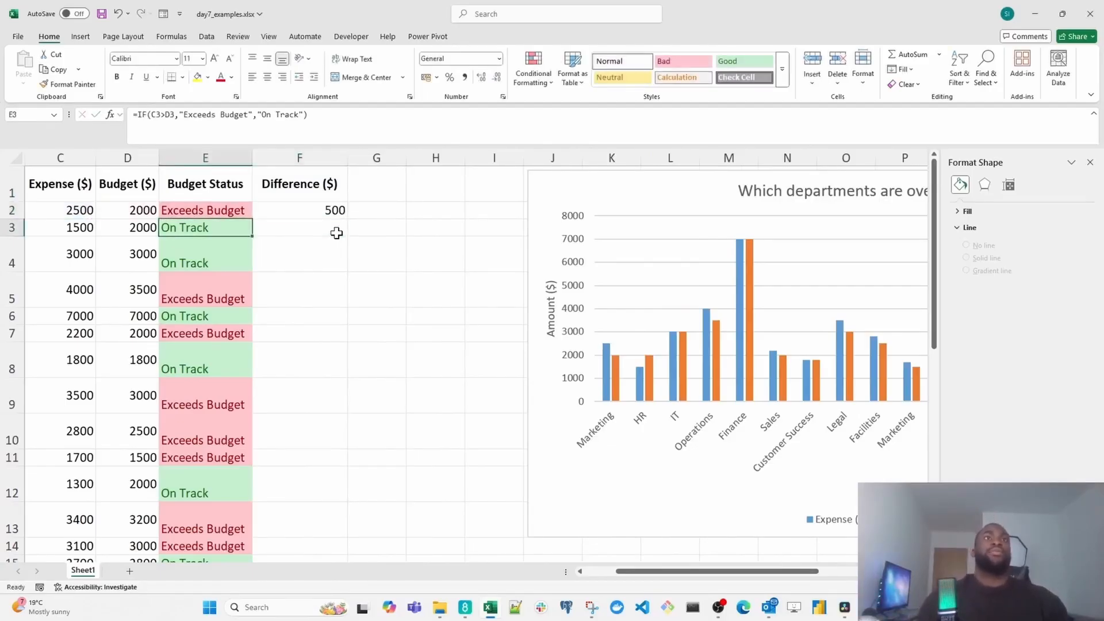
{"action": "left_click", "coordinate": [328, 210]}
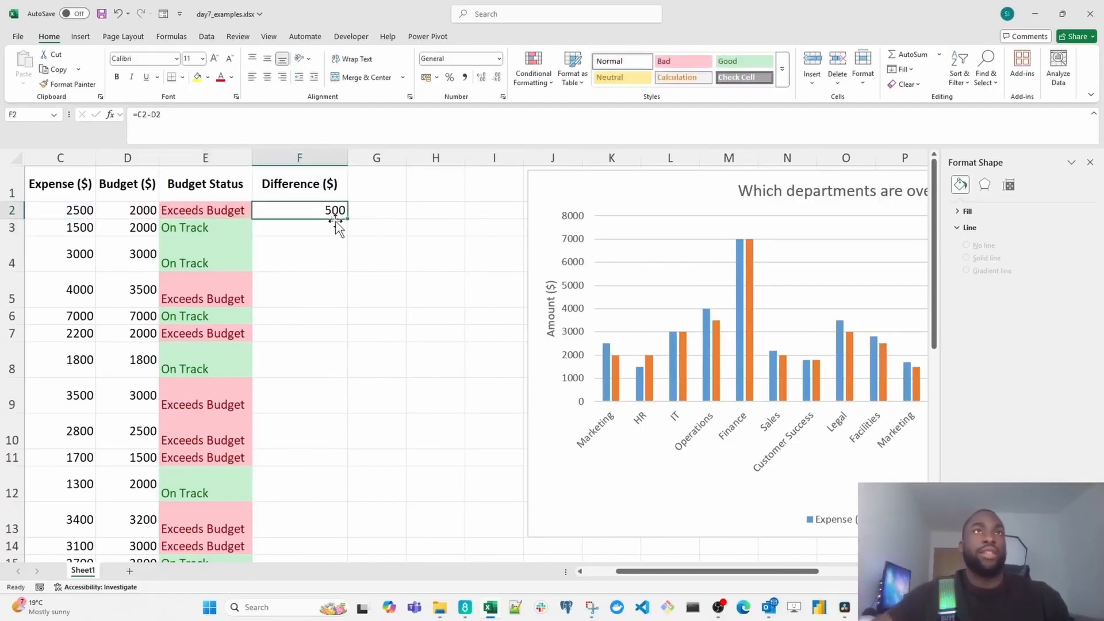
{"action": "left_click_drag", "start_coordinate": [351, 217], "coordinate": [328, 532]}
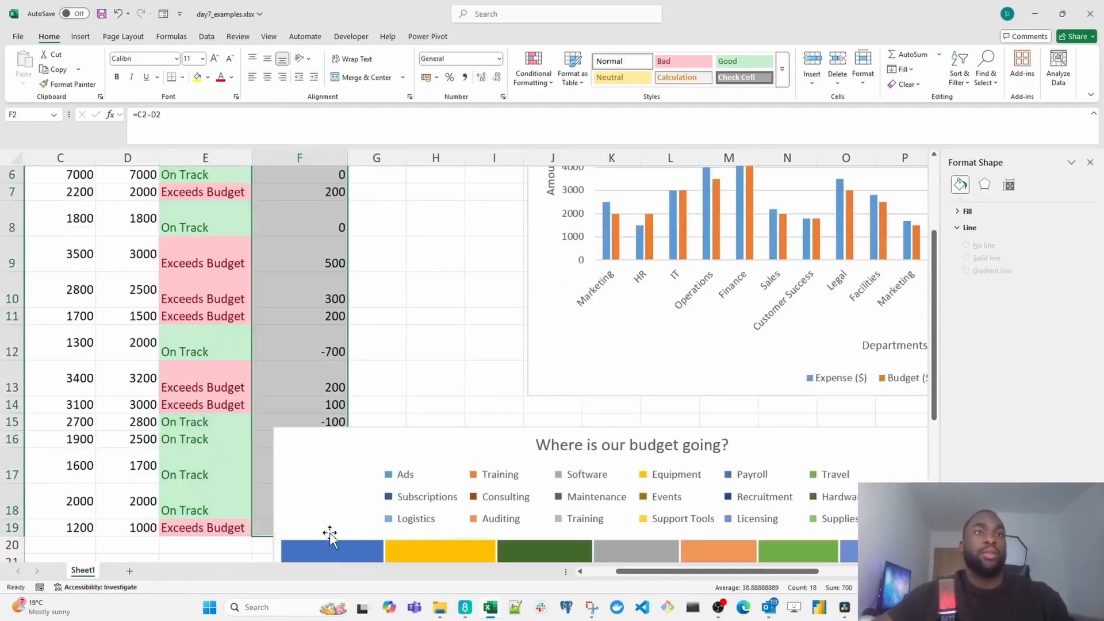
- Move the treemap to start at about column J beneath the column chart, clear of the Difference ($) values
{"action": "scroll", "coordinate": [449, 445], "scroll_direction": "down", "scroll_amount": 1}
{"action": "scroll", "coordinate": [449, 445], "scroll_direction": "down", "scroll_amount": 2}
{"action": "left_click_drag", "start_coordinate": [407, 291], "coordinate": [662, 268]}
{"action": "scroll", "coordinate": [360, 291], "scroll_direction": "up", "scroll_amount": 4}
{"action": "left_click_drag", "start_coordinate": [322, 212], "coordinate": [335, 327]}
{"action": "left_click", "coordinate": [305, 212]}
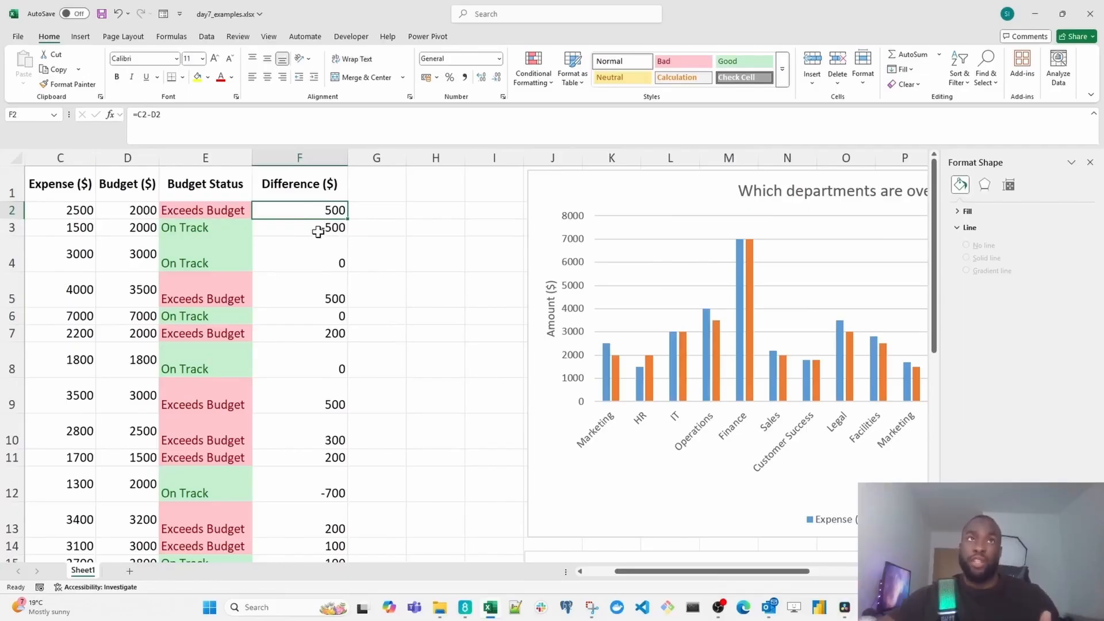
- Highlight Difference ($) values in F2:F19 greater than 0 with Light Red Fill with Dark Red Text
{"action": "left_click", "coordinate": [304, 260]}
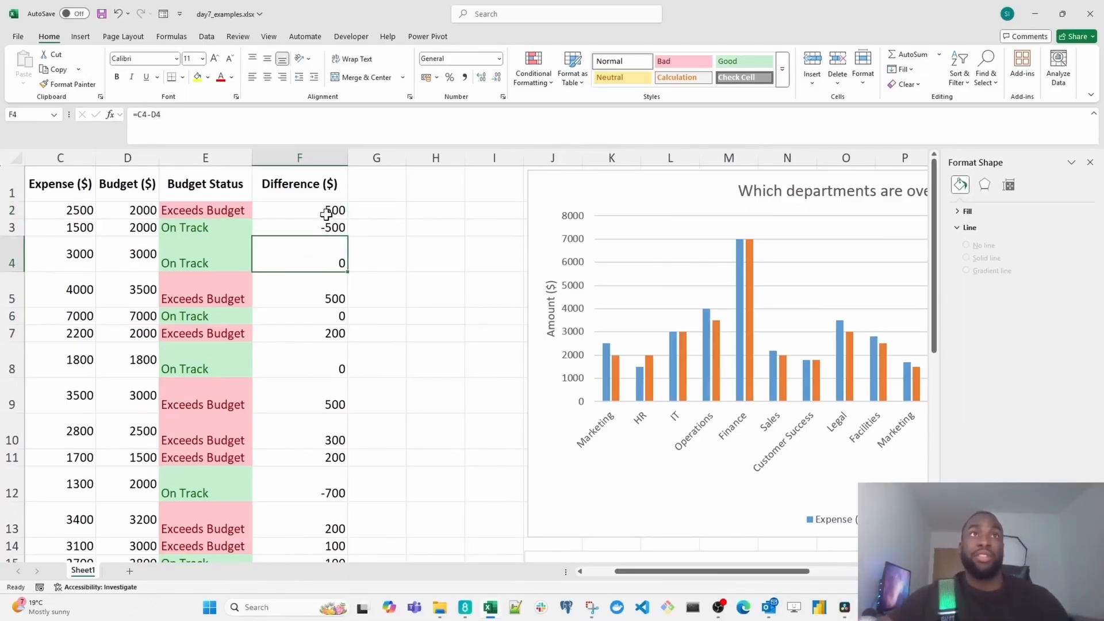
{"action": "left_click_drag", "start_coordinate": [326, 210], "coordinate": [319, 521]}
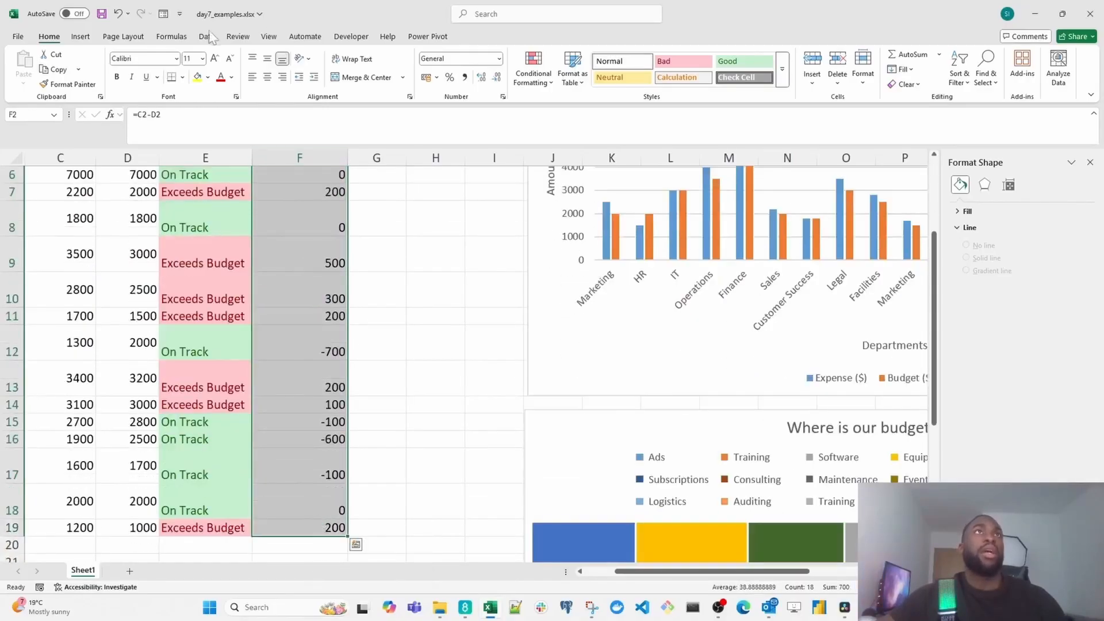
{"action": "left_click", "coordinate": [534, 72]}
{"action": "mouse_move", "coordinate": [544, 112]}
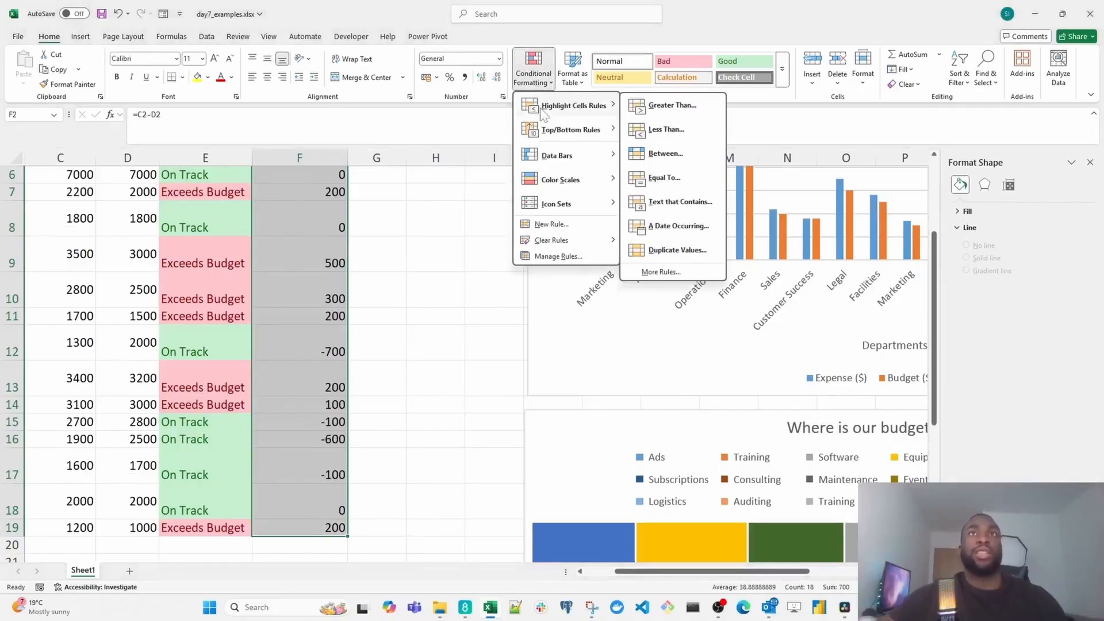
{"action": "left_click", "coordinate": [670, 105]}
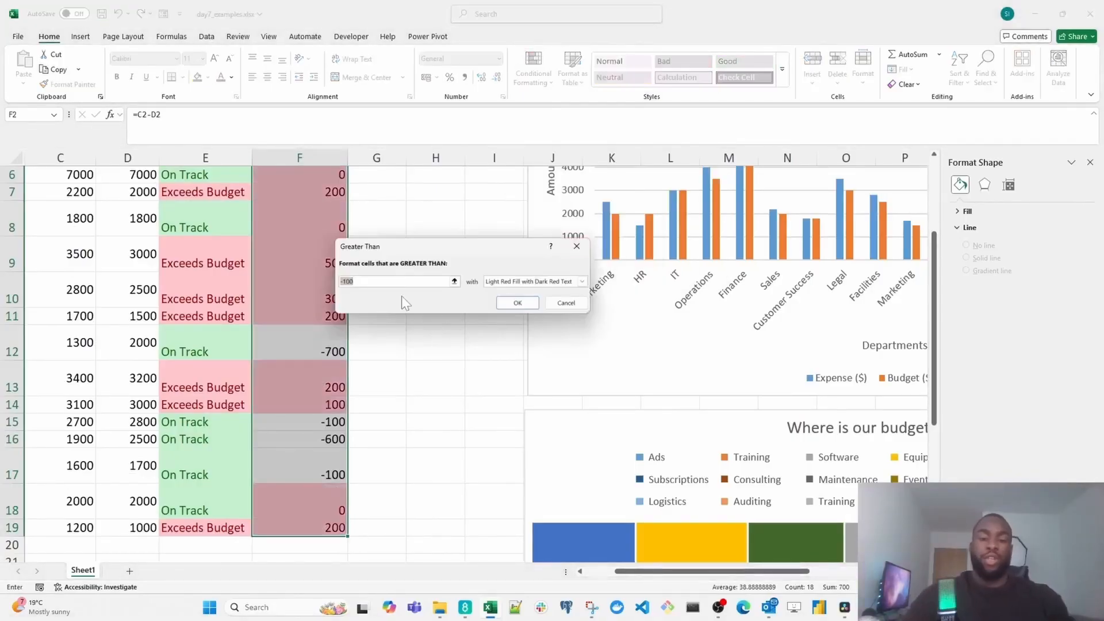
{"action": "type", "text": "0"}
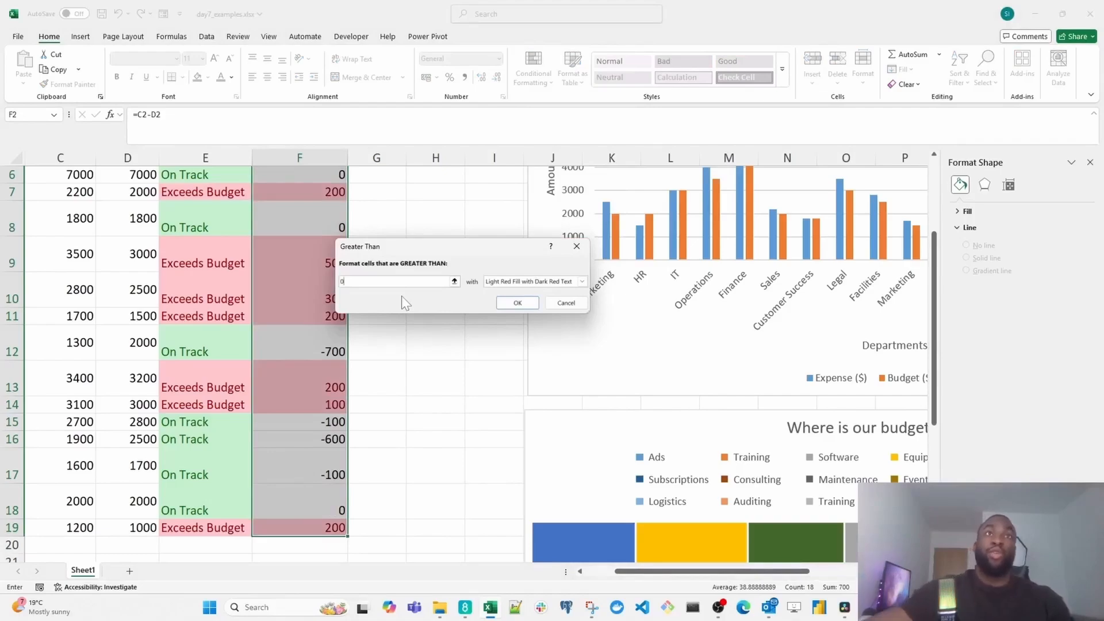
{"action": "left_click", "coordinate": [516, 303]}
- Add a second highlight rule to F2:F19 giving values less than 0 a Green Fill with Dark Green Text
{"action": "scroll", "coordinate": [337, 271], "scroll_direction": "up", "scroll_amount": 2}
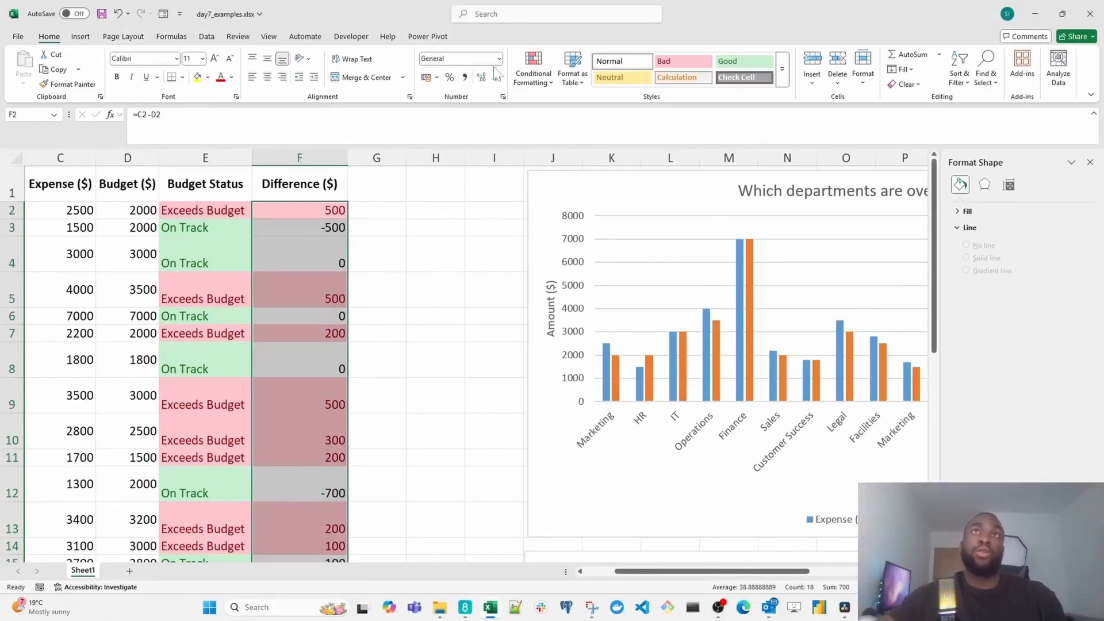
{"action": "left_click", "coordinate": [528, 83]}
{"action": "mouse_move", "coordinate": [575, 105]}
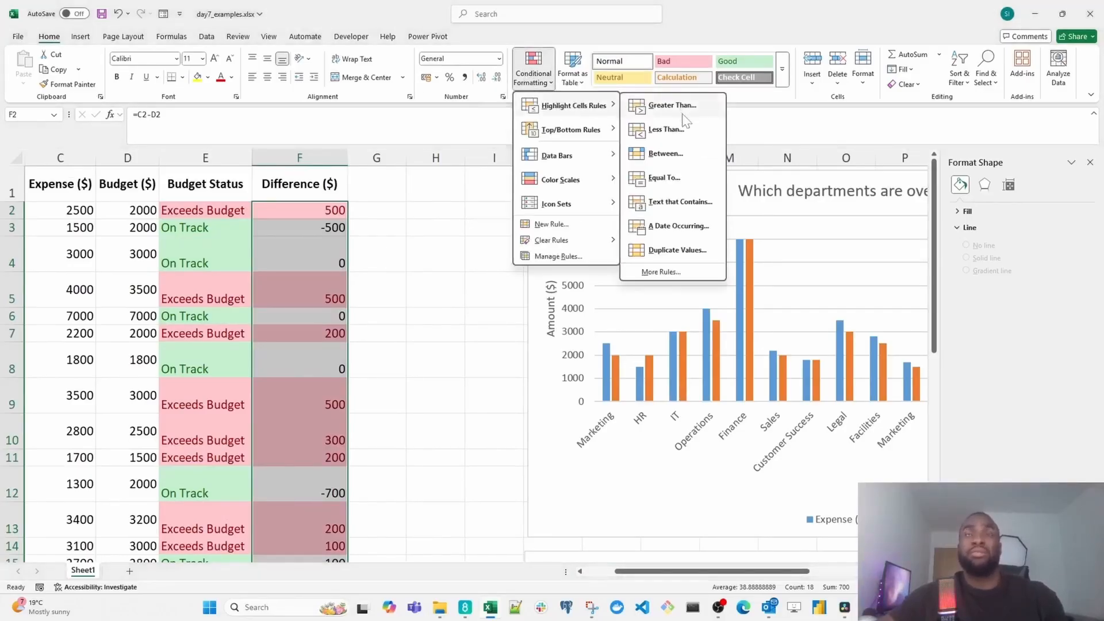
{"action": "left_click", "coordinate": [683, 129]}
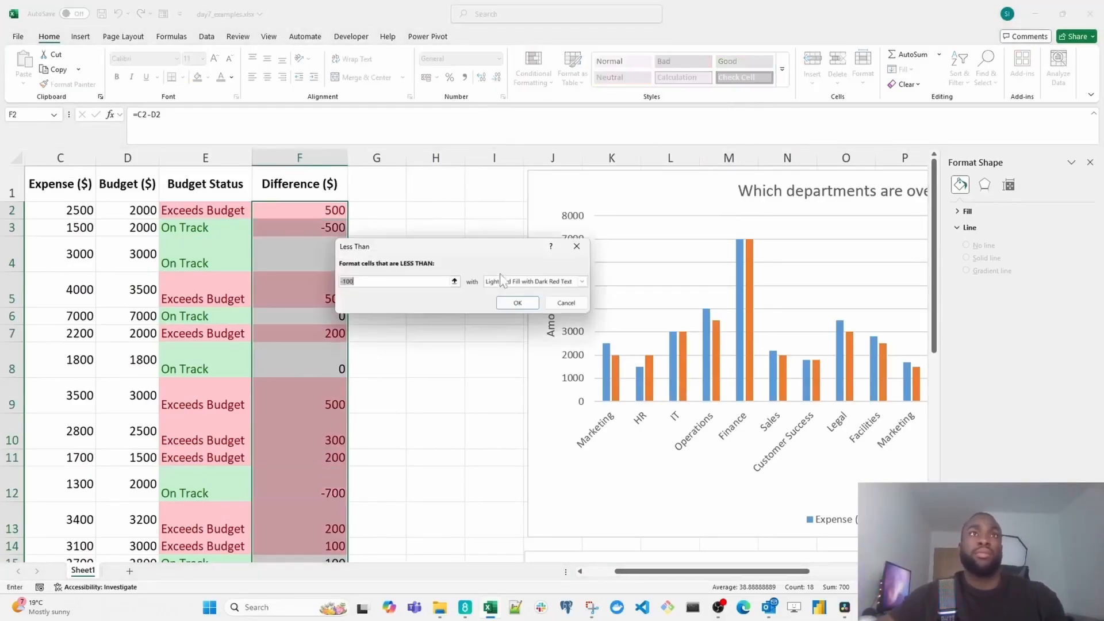
{"action": "type", "text": "0"}
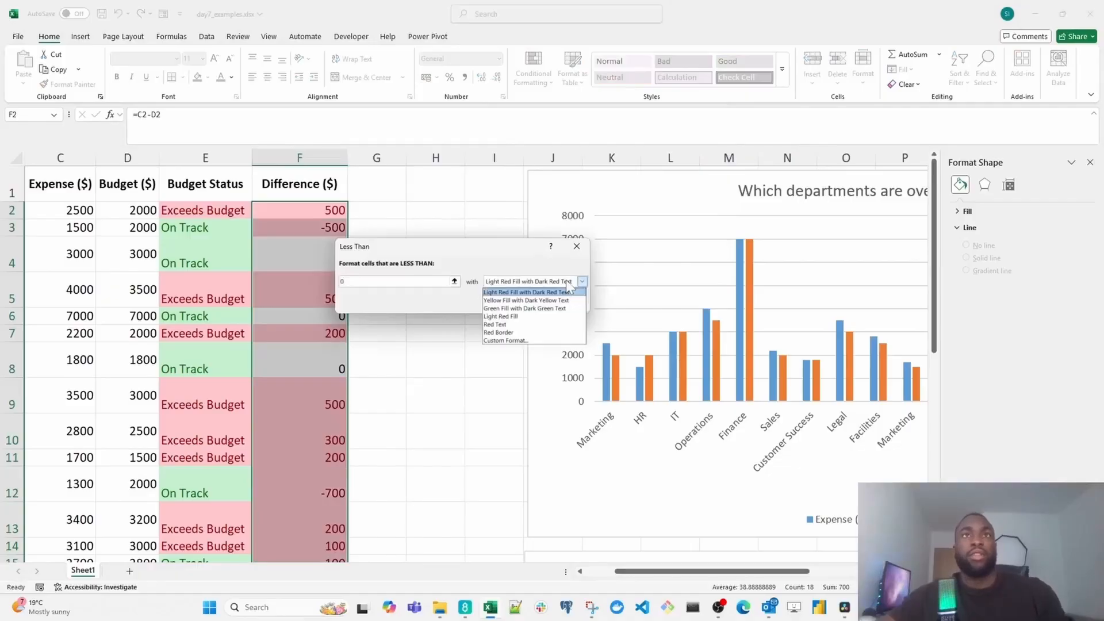
{"action": "left_click", "coordinate": [582, 281]}
{"action": "left_click", "coordinate": [517, 309]}
{"action": "left_click", "coordinate": [520, 303]}
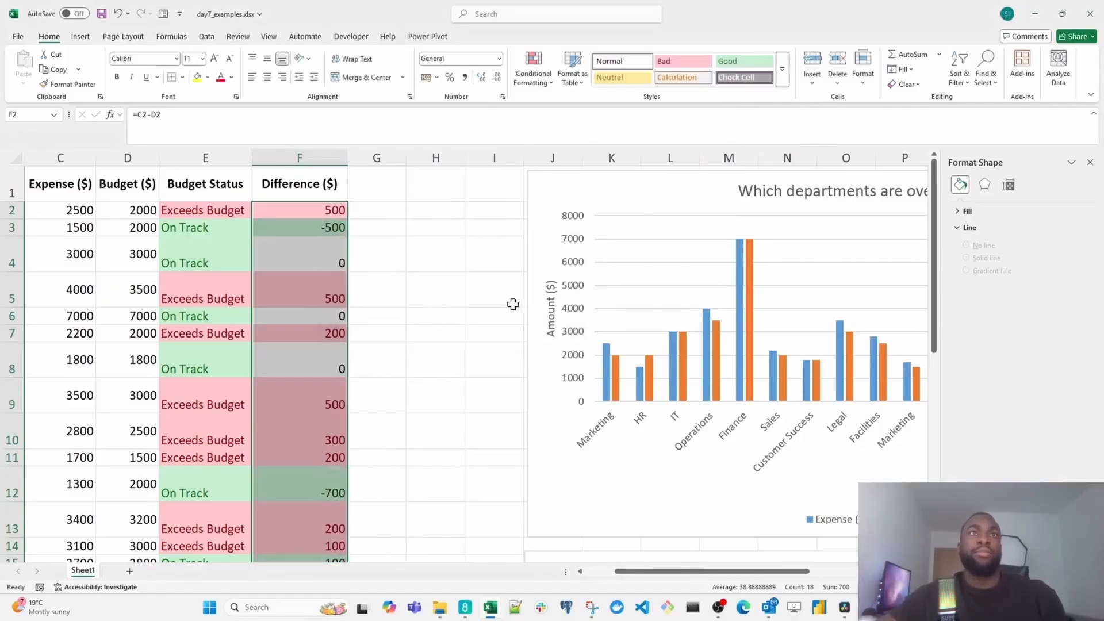
- Add filters to the header row and sort the table by Difference ($) from largest to smallest
{"action": "left_click", "coordinate": [333, 253]}
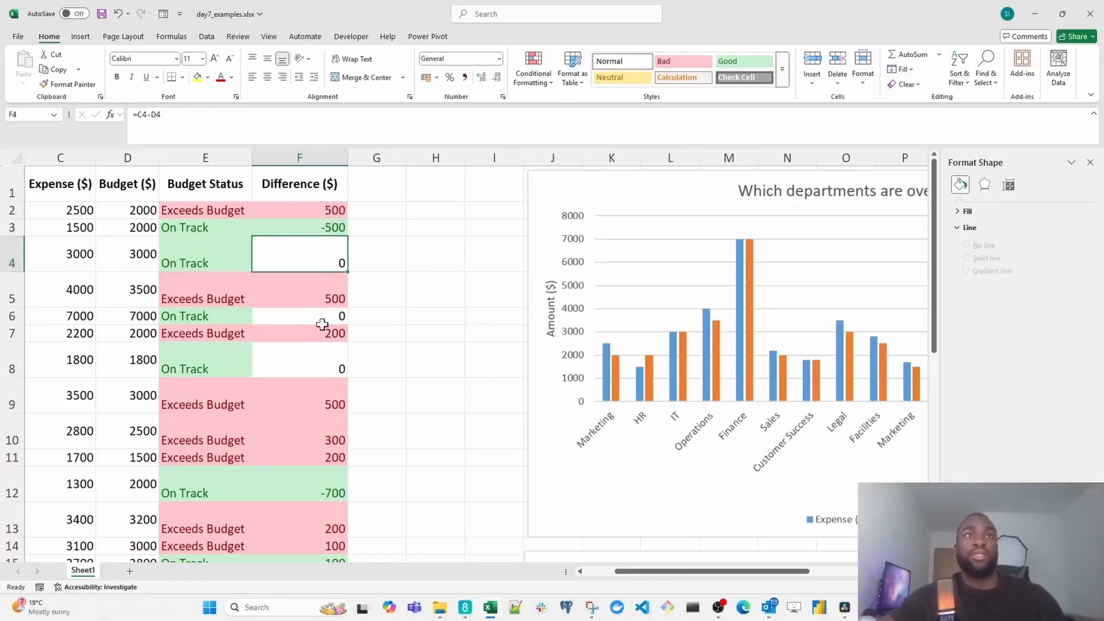
{"action": "left_click_drag", "start_coordinate": [327, 214], "coordinate": [314, 571]}
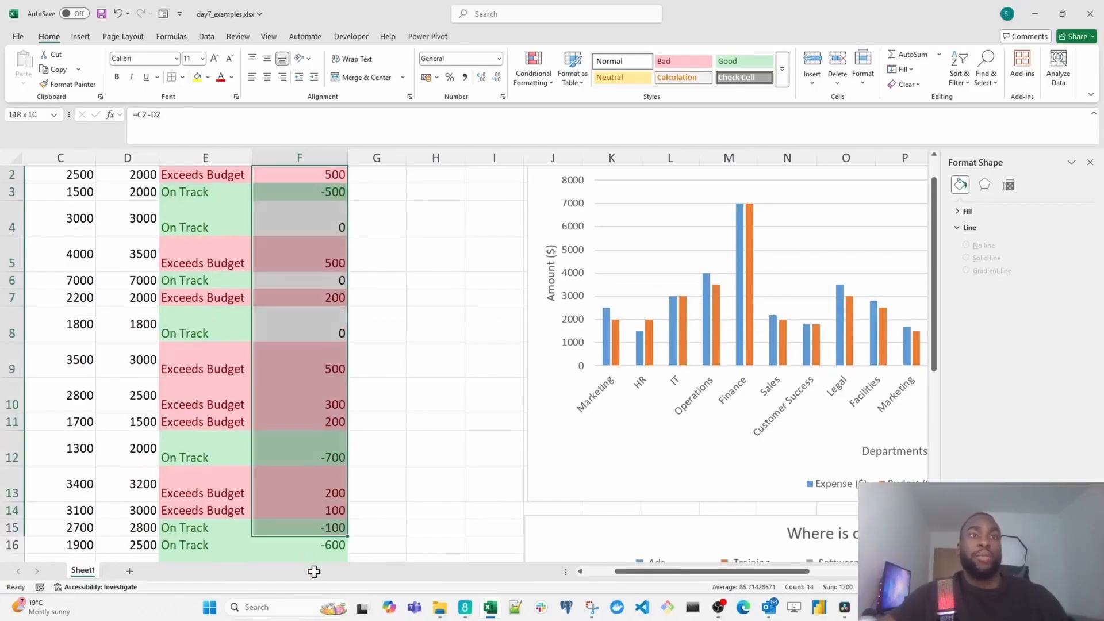
{"action": "scroll", "coordinate": [310, 368], "scroll_direction": "up", "scroll_amount": 2}
{"action": "left_click", "coordinate": [301, 195]}
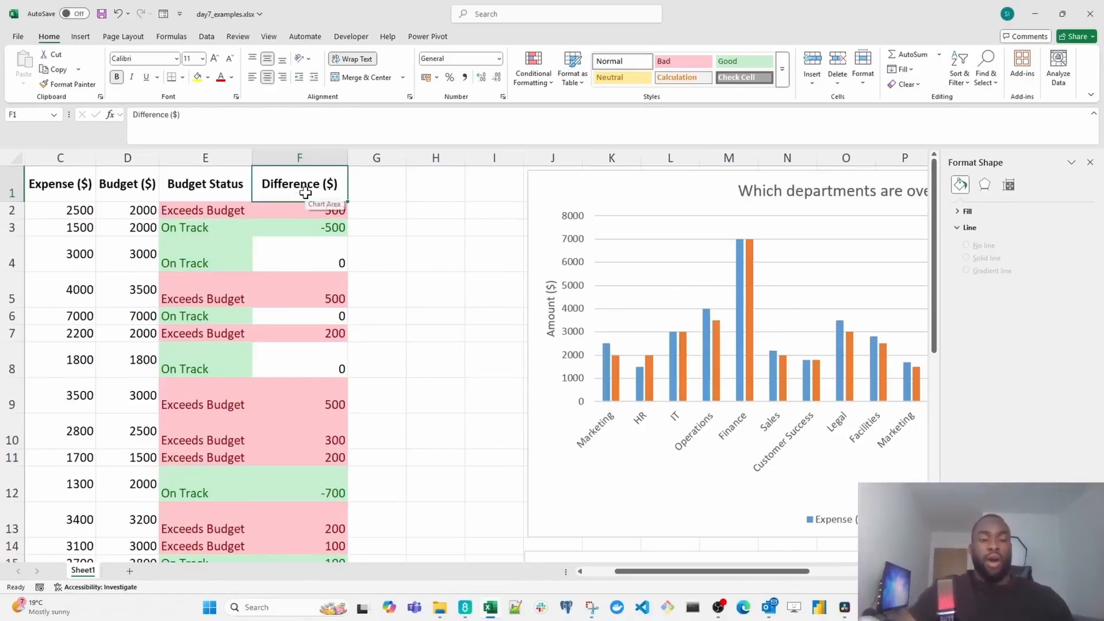
{"action": "key", "text": "ctrl+shift+l"}
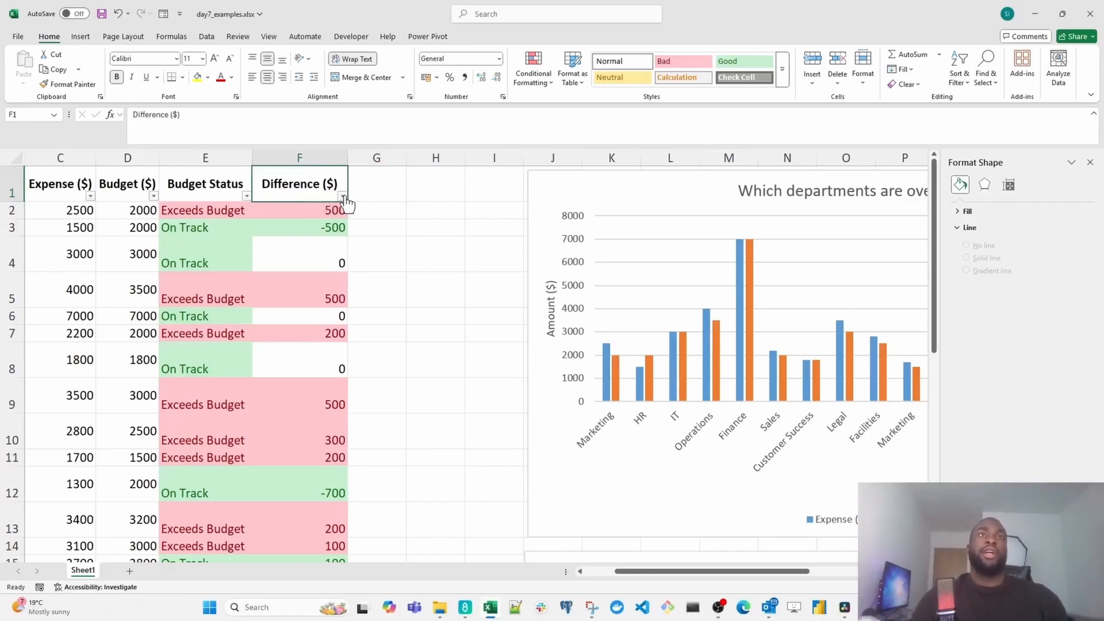
{"action": "left_click", "coordinate": [342, 196]}
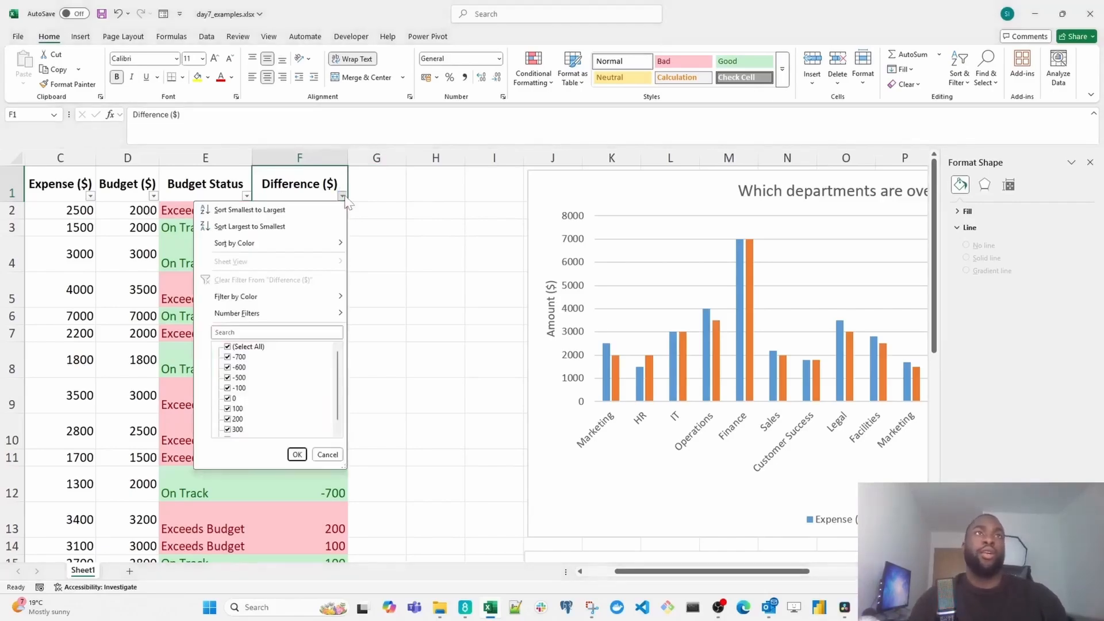
{"action": "left_click", "coordinate": [321, 226]}
{"action": "left_click_drag", "start_coordinate": [320, 210], "coordinate": [324, 436]}
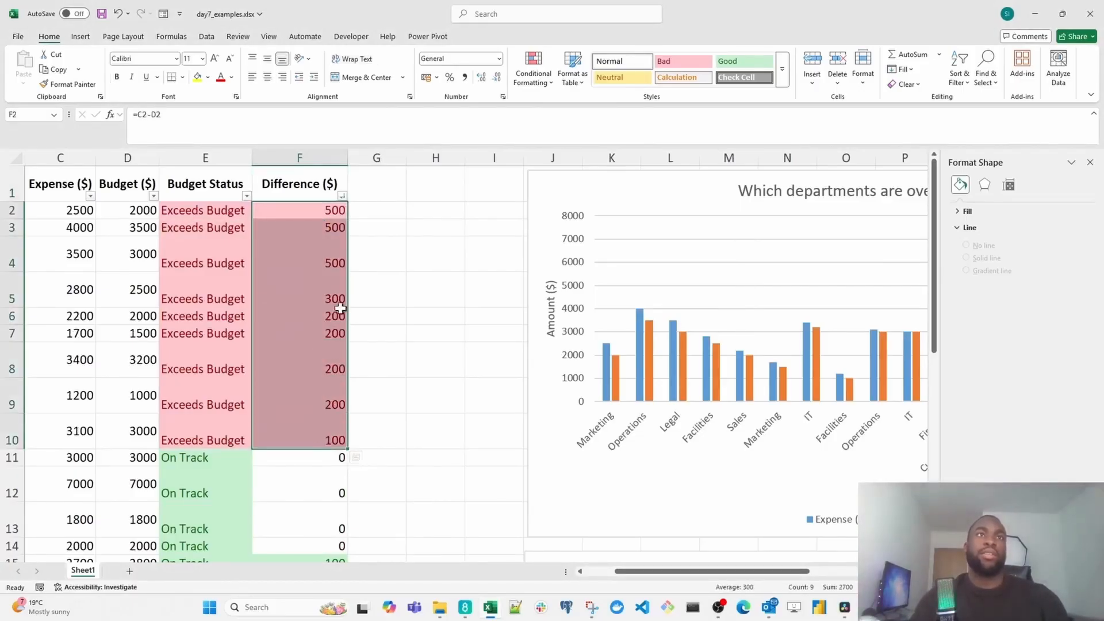
{"action": "left_click", "coordinate": [332, 213]}
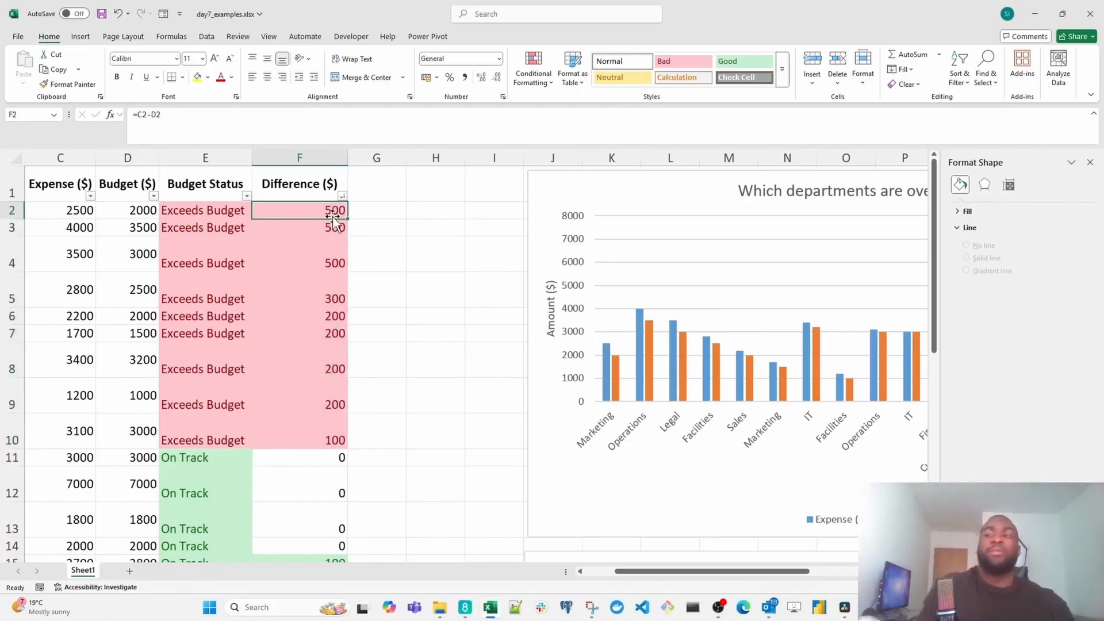
- Insert a 2-D clustered bar chart from the Department and Difference ($) columns
{"action": "left_click", "coordinate": [80, 39]}
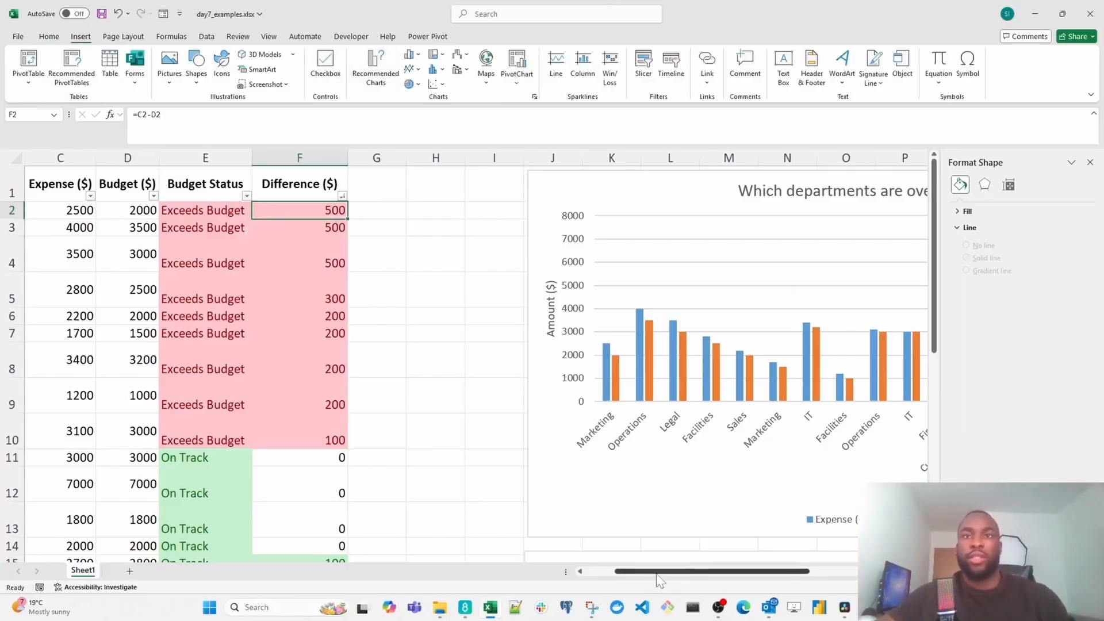
{"action": "left_click_drag", "start_coordinate": [713, 571], "coordinate": [532, 562]}
{"action": "left_click", "coordinate": [61, 157]}
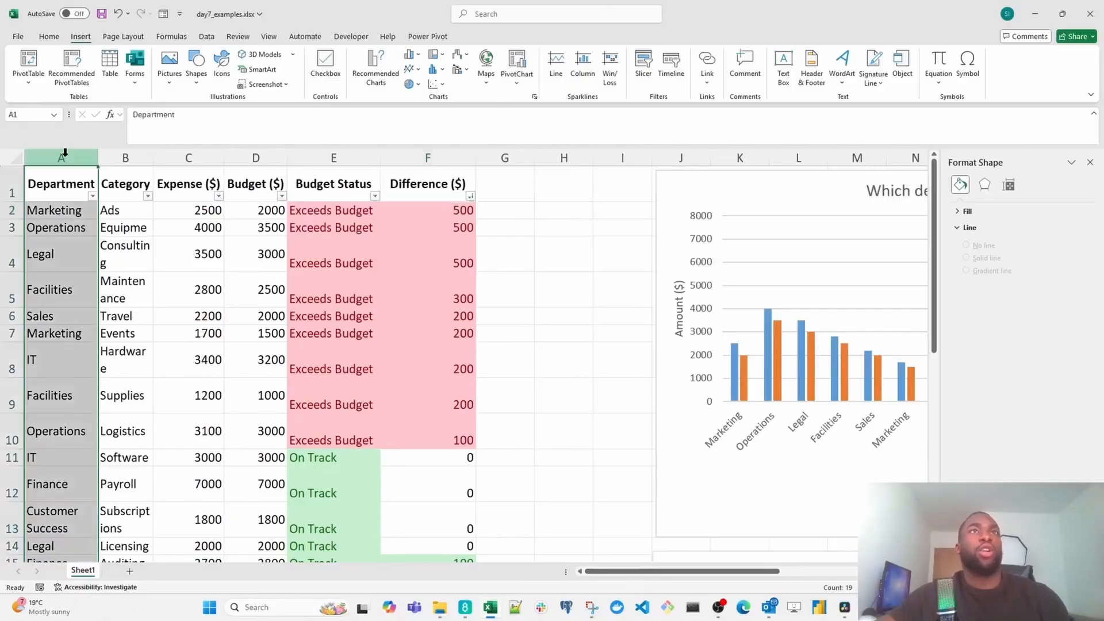
{"action": "left_click", "coordinate": [408, 154], "text": "ctrl"}
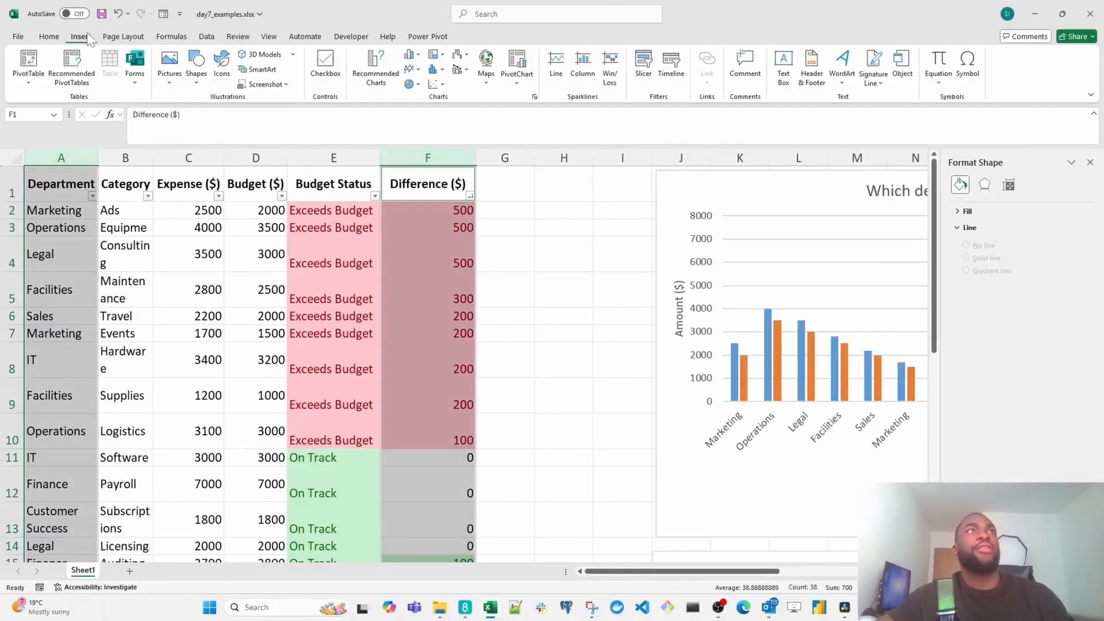
{"action": "left_click", "coordinate": [414, 55]}
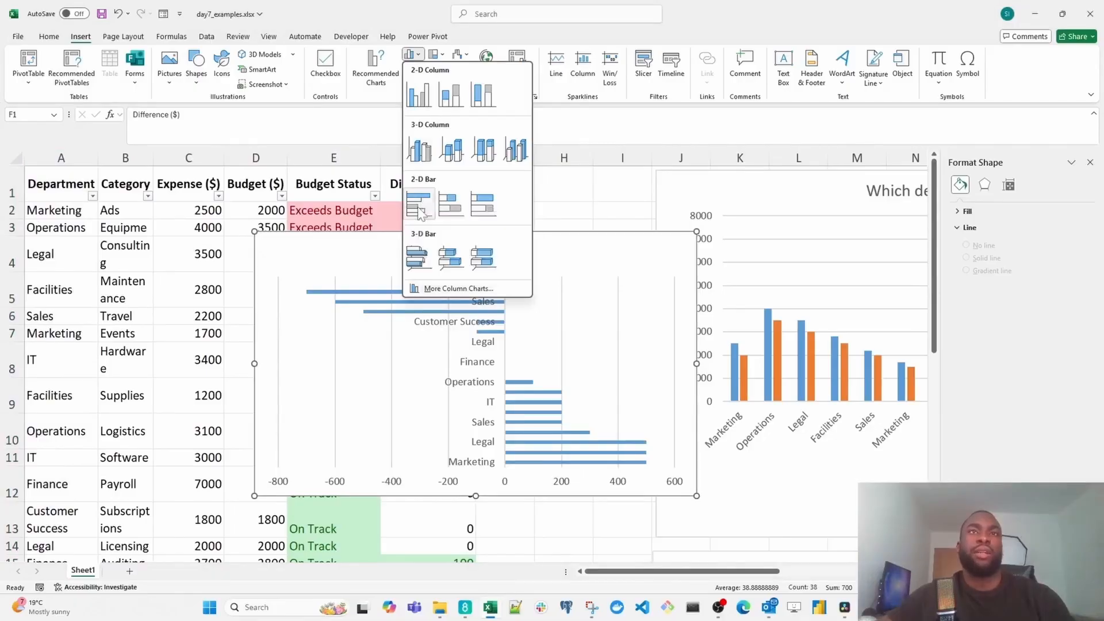
{"action": "left_click", "coordinate": [421, 211]}
- Move the bar chart clear of column F and sort the table by Difference ($) from smallest to largest
{"action": "left_click_drag", "start_coordinate": [537, 249], "coordinate": [794, 243]}
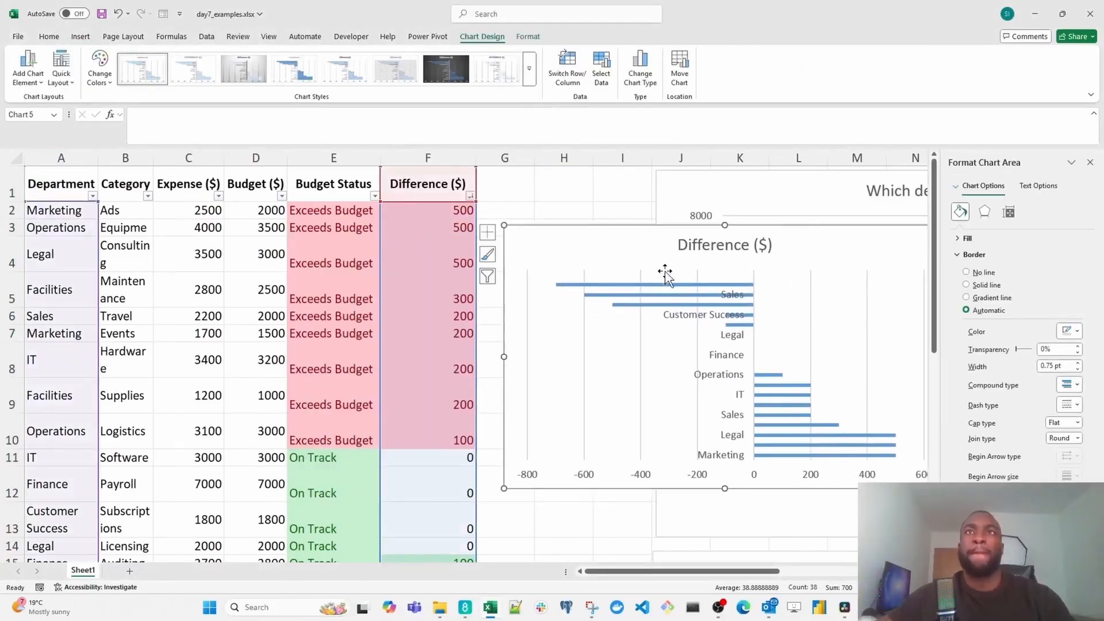
{"action": "left_click", "coordinate": [470, 196]}
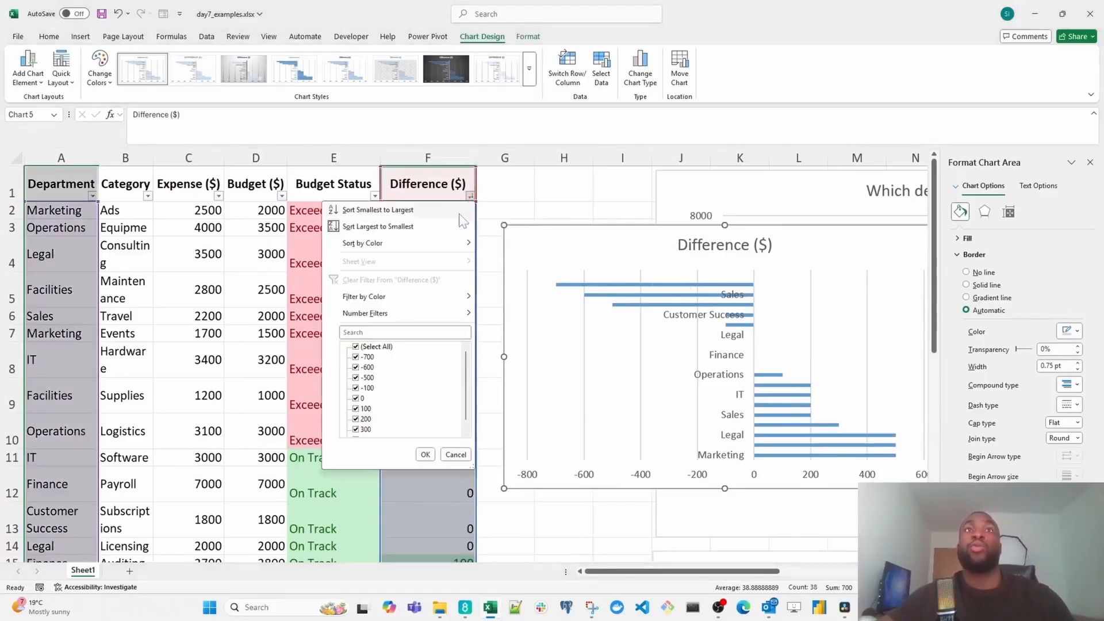
{"action": "left_click", "coordinate": [461, 212]}
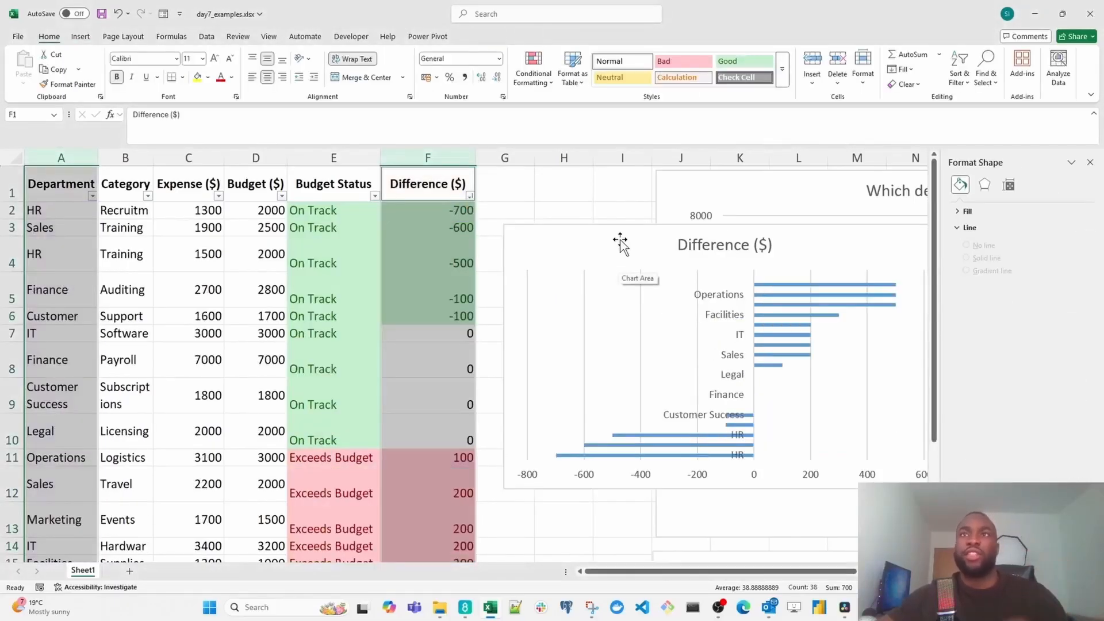
- Move the Difference ($) bar chart below the table, starting at about row 23, and enlarge it to span about columns A to I
{"action": "left_click_drag", "start_coordinate": [605, 248], "coordinate": [177, 354]}
{"action": "scroll", "coordinate": [234, 328], "scroll_direction": "down", "scroll_amount": 3}
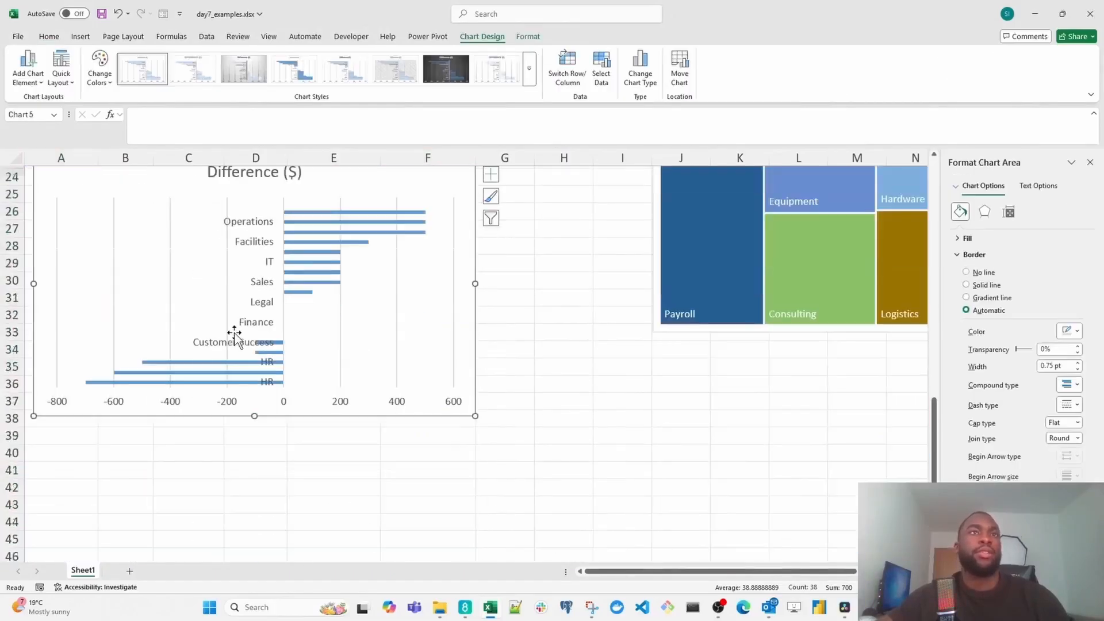
{"action": "scroll", "coordinate": [254, 345], "scroll_direction": "up", "scroll_amount": 1}
{"action": "left_click_drag", "start_coordinate": [504, 483], "coordinate": [594, 509]}
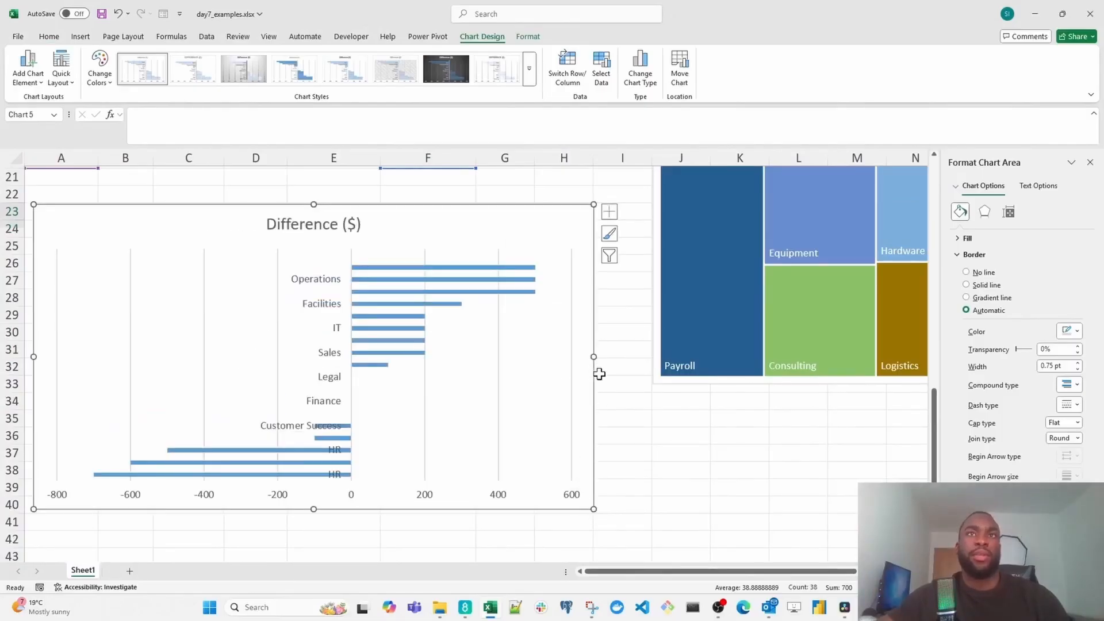
{"action": "left_click_drag", "start_coordinate": [595, 357], "coordinate": [632, 357]}
{"action": "scroll", "coordinate": [599, 350], "scroll_direction": "up", "scroll_amount": 1}
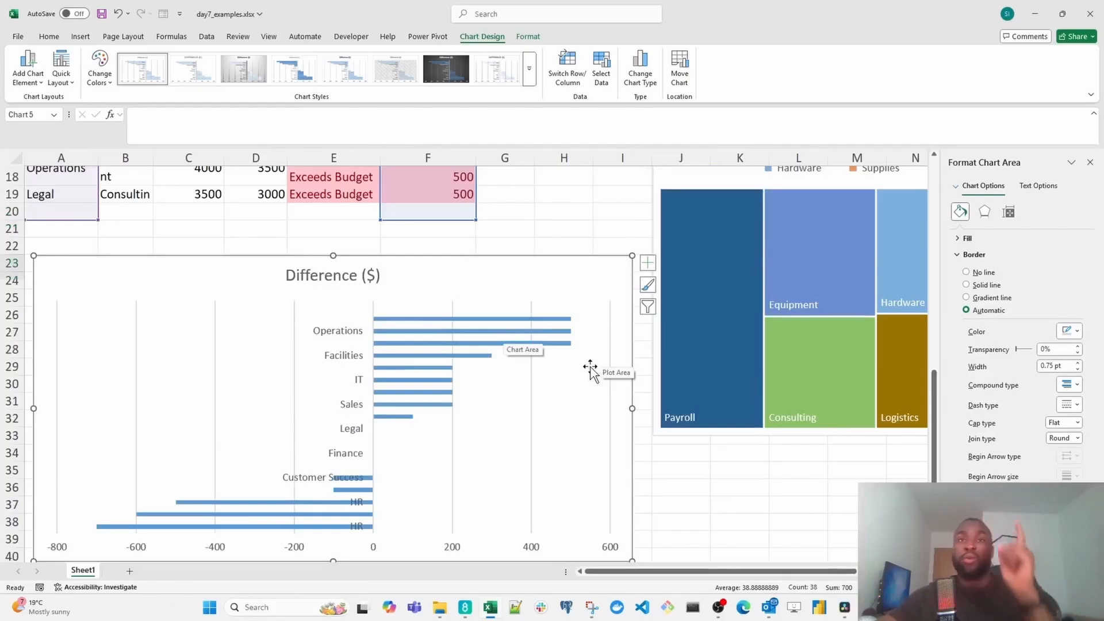
- Add a new worksheet and name it Expense Dashboard
{"action": "scroll", "coordinate": [592, 374], "scroll_direction": "up", "scroll_amount": 5}
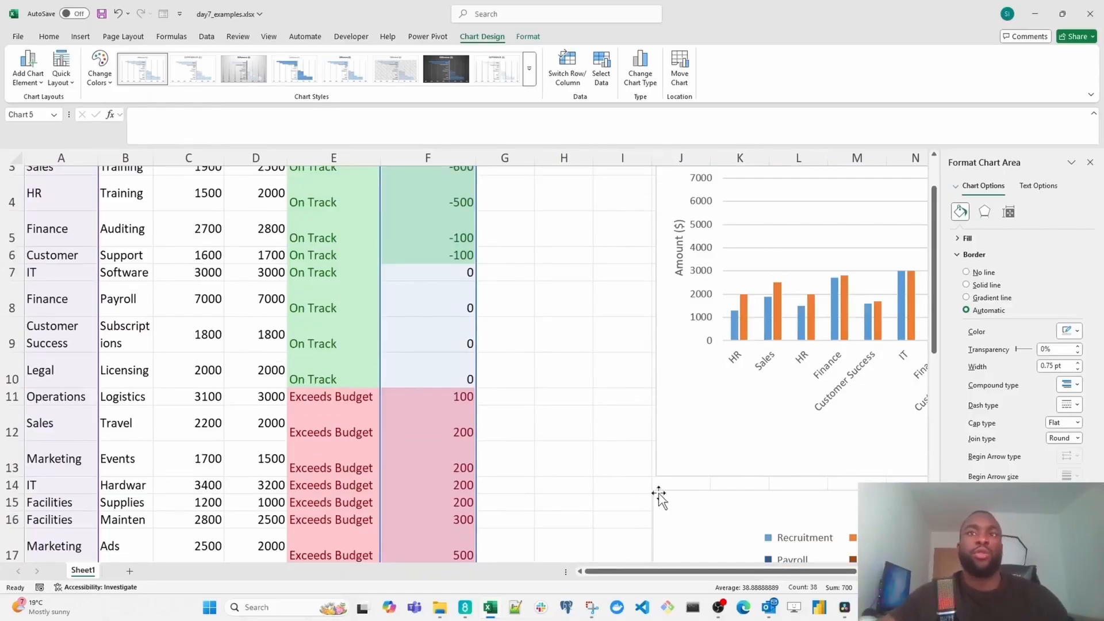
{"action": "left_click", "coordinate": [129, 571]}
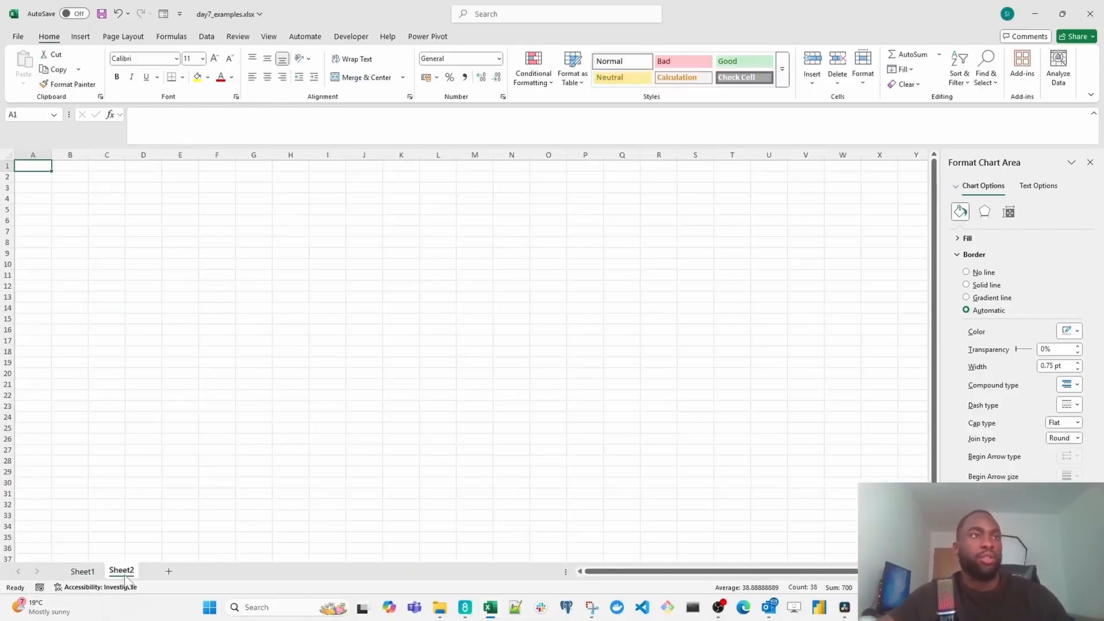
{"action": "double_click", "coordinate": [120, 571]}
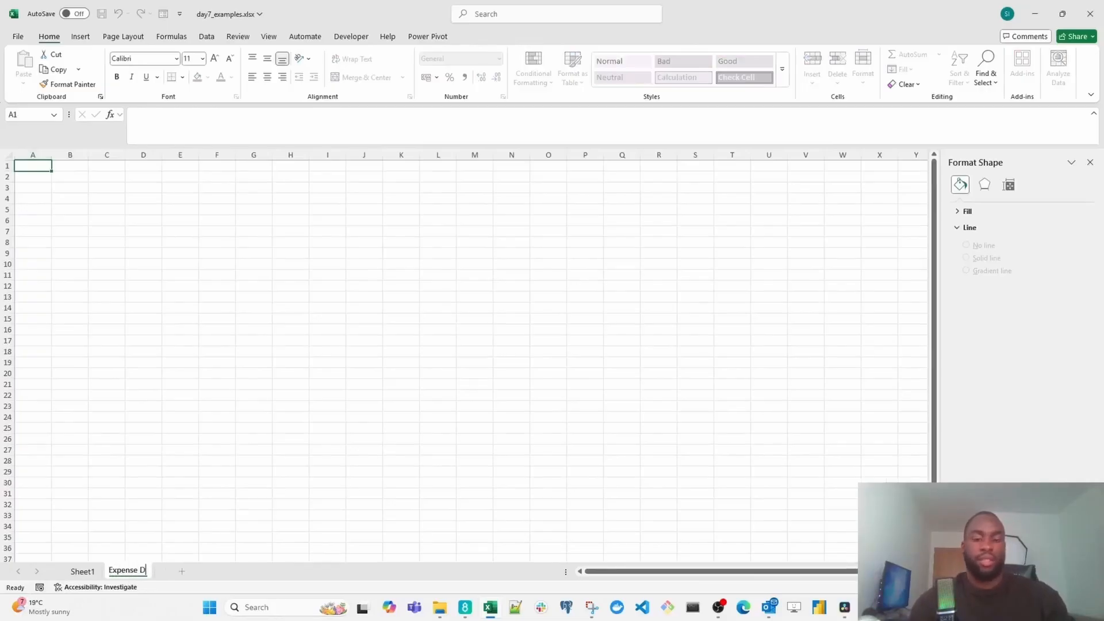
{"action": "key", "text": "Return"}
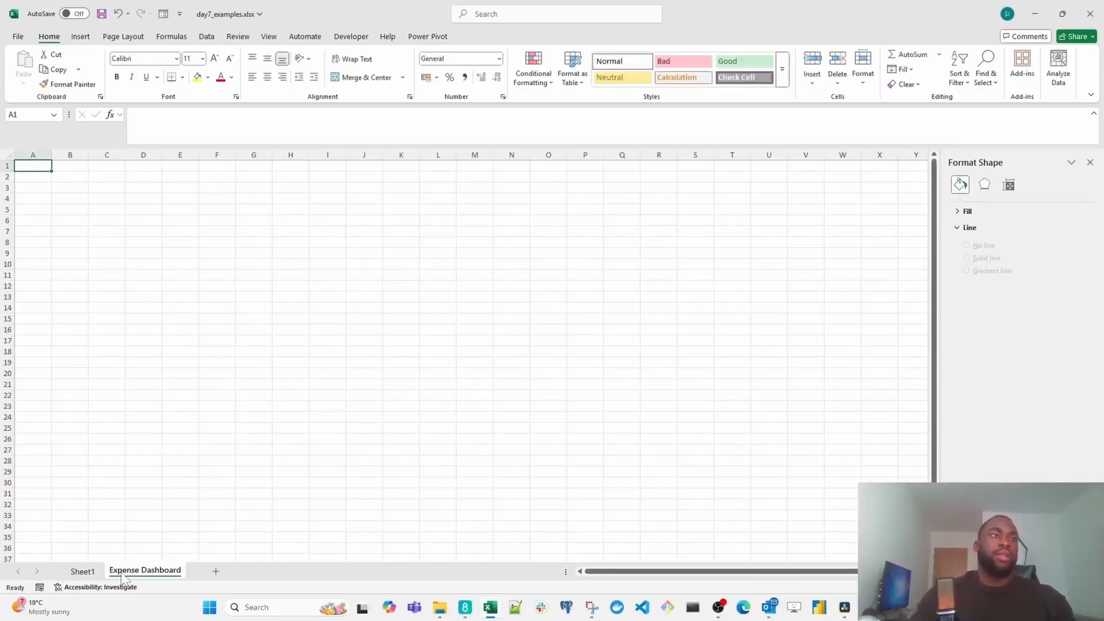
- Rename Sheet1 as Expense Table
{"action": "left_click", "coordinate": [92, 572]}
{"action": "double_click", "coordinate": [92, 572]}
{"action": "type", "text": "Expe"}
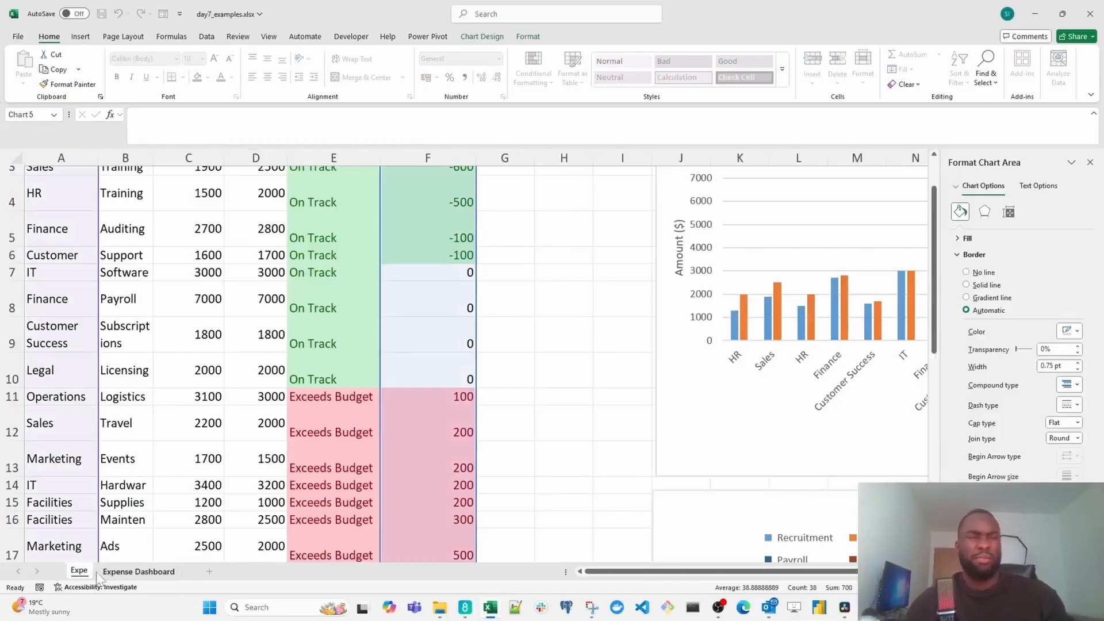
{"action": "type", "text": "nse Table"}
{"action": "key", "text": "Return"}
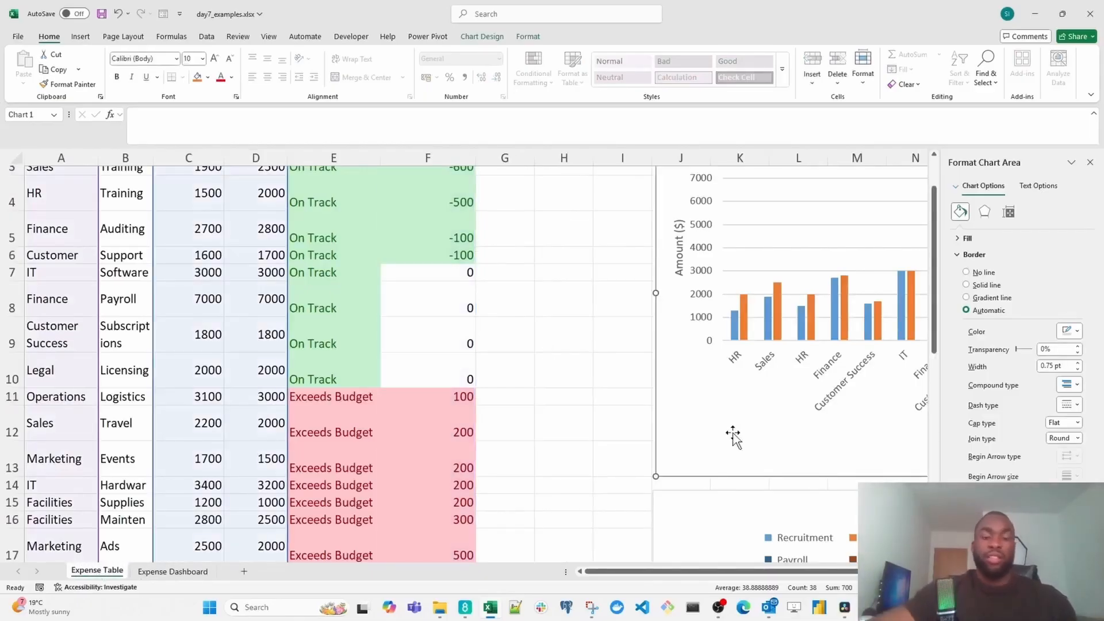
- Cut the "Which departments are over budget?" column chart from Expense Table and paste it at about A4 on Expense Dashboard
{"action": "key", "text": "Delete"}
{"action": "left_click", "coordinate": [172, 571]}
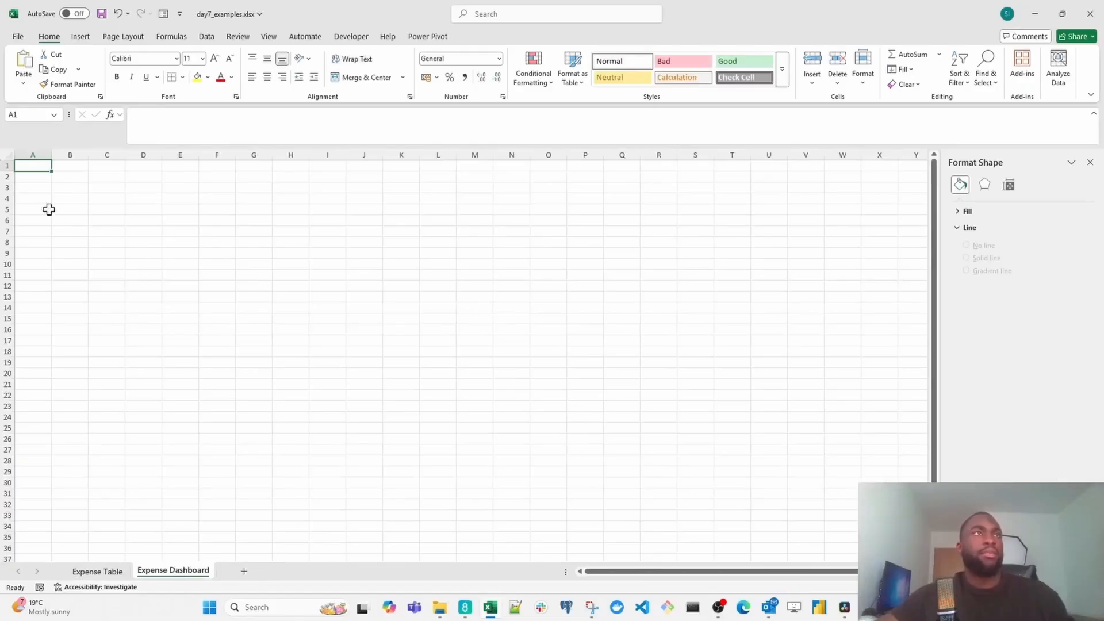
{"action": "left_click", "coordinate": [45, 202]}
{"action": "key", "text": "ctrl+v"}
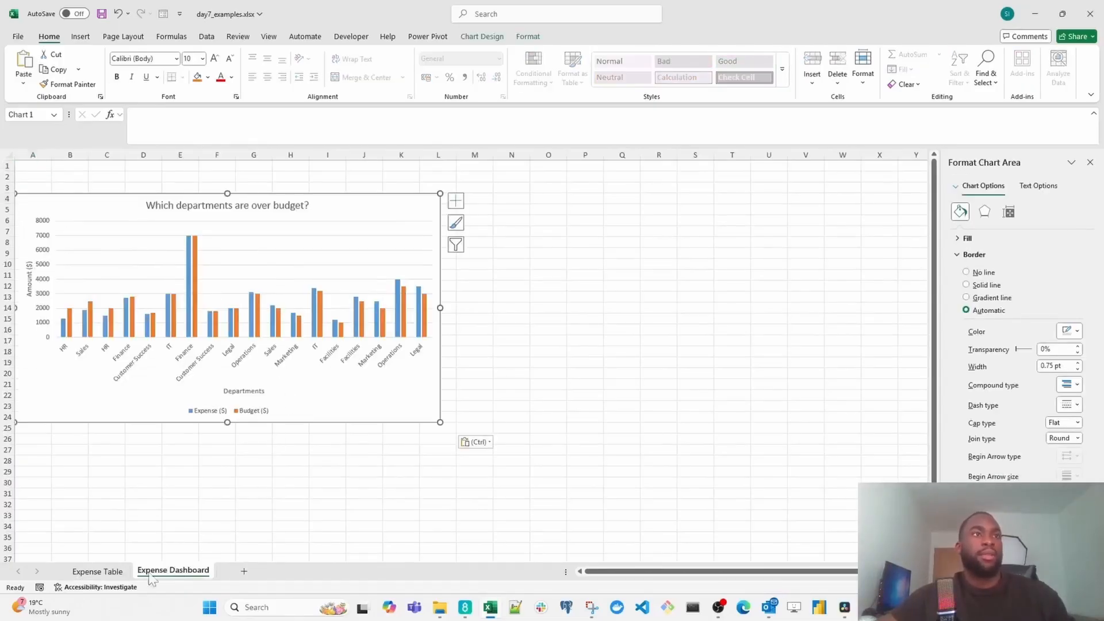
- Cut the "Where is our budget going?" treemap from Expense Table and paste it at about N4 on Expense Dashboard
{"action": "left_click", "coordinate": [98, 571]}
{"action": "scroll", "coordinate": [686, 412], "scroll_direction": "down", "scroll_amount": 1}
{"action": "left_click", "coordinate": [679, 433]}
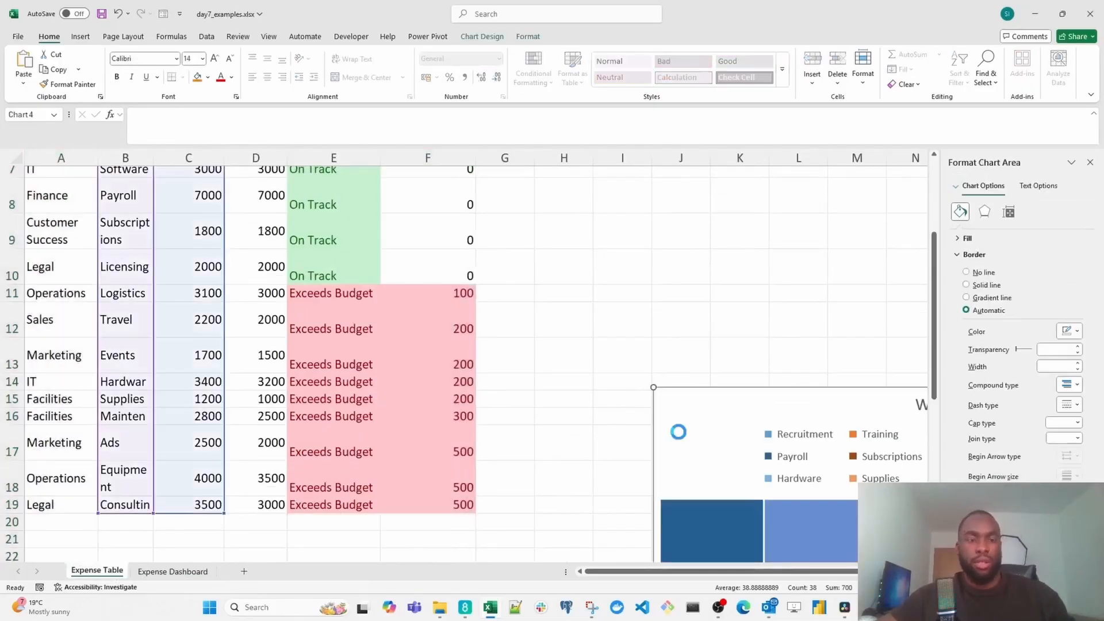
{"action": "key", "text": "Delete"}
{"action": "left_click", "coordinate": [173, 571]}
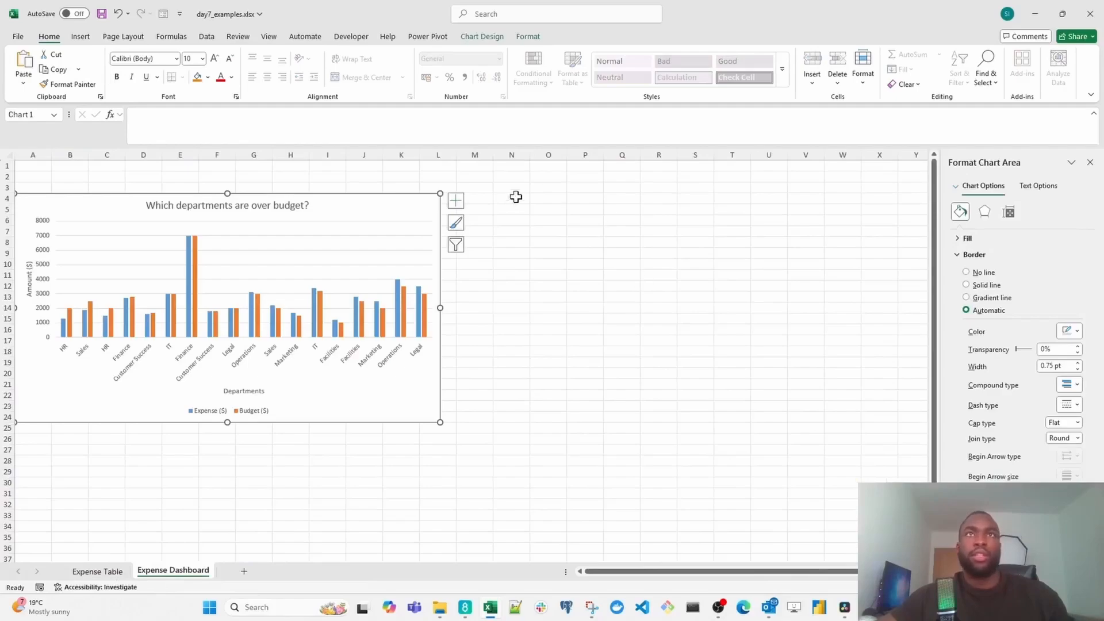
{"action": "left_click", "coordinate": [516, 197]}
{"action": "key", "text": "ctrl+v"}
- Cut the Difference ($) bar chart from Expense Table and paste it at about A28 on Expense Dashboard
{"action": "left_click", "coordinate": [114, 572]}
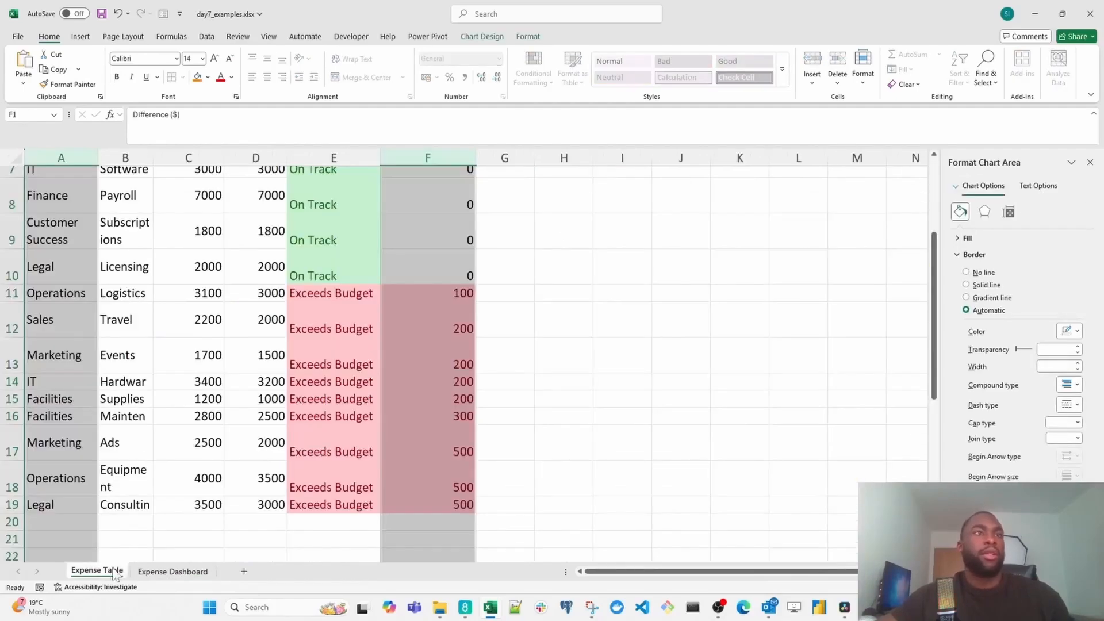
{"action": "scroll", "coordinate": [379, 464], "scroll_direction": "down", "scroll_amount": 3}
{"action": "left_click", "coordinate": [178, 321]}
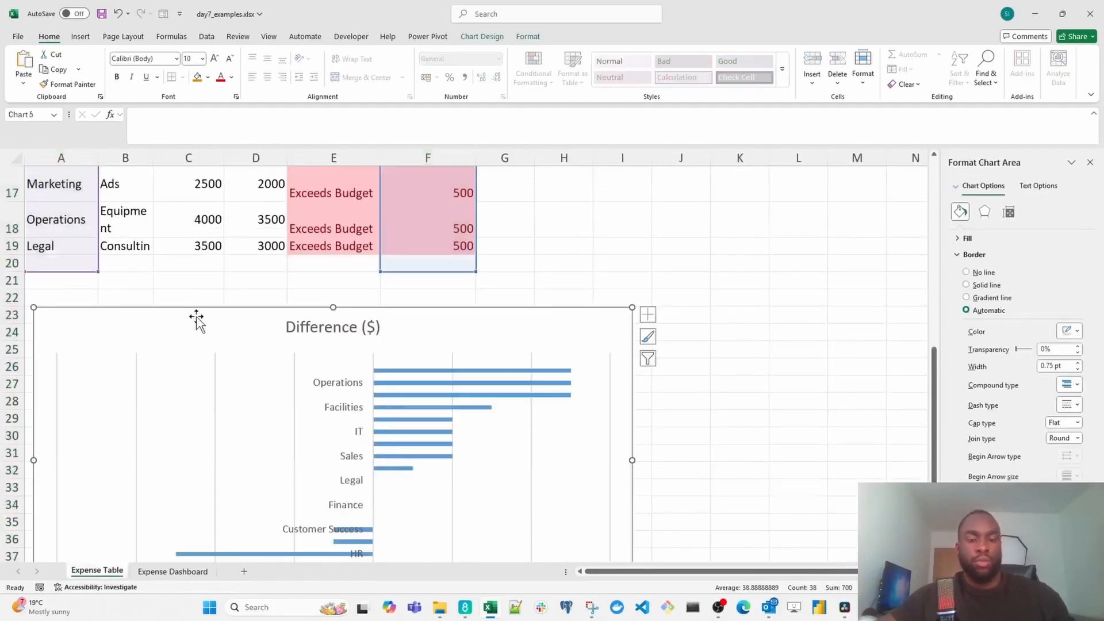
{"action": "key", "text": "Delete"}
{"action": "left_click", "coordinate": [173, 572]}
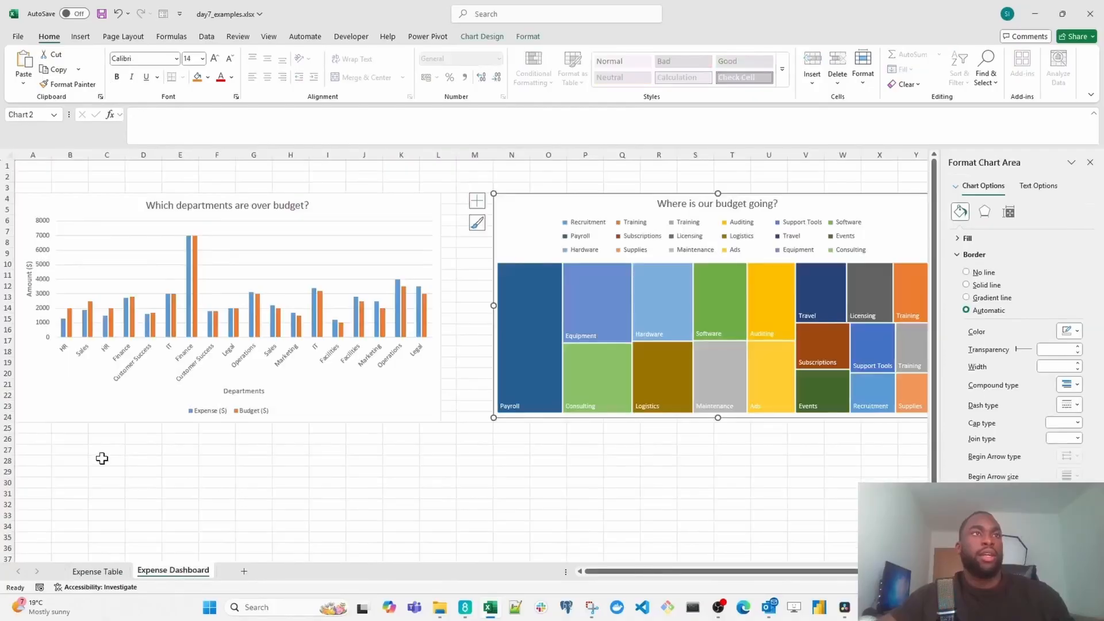
{"action": "left_click", "coordinate": [52, 460]}
{"action": "key", "text": "ctrl+v"}
- Change the Difference ($) chart's title to "How much has each dept gone over budget by?"
{"action": "scroll", "coordinate": [252, 444], "scroll_direction": "down", "scroll_amount": 4}
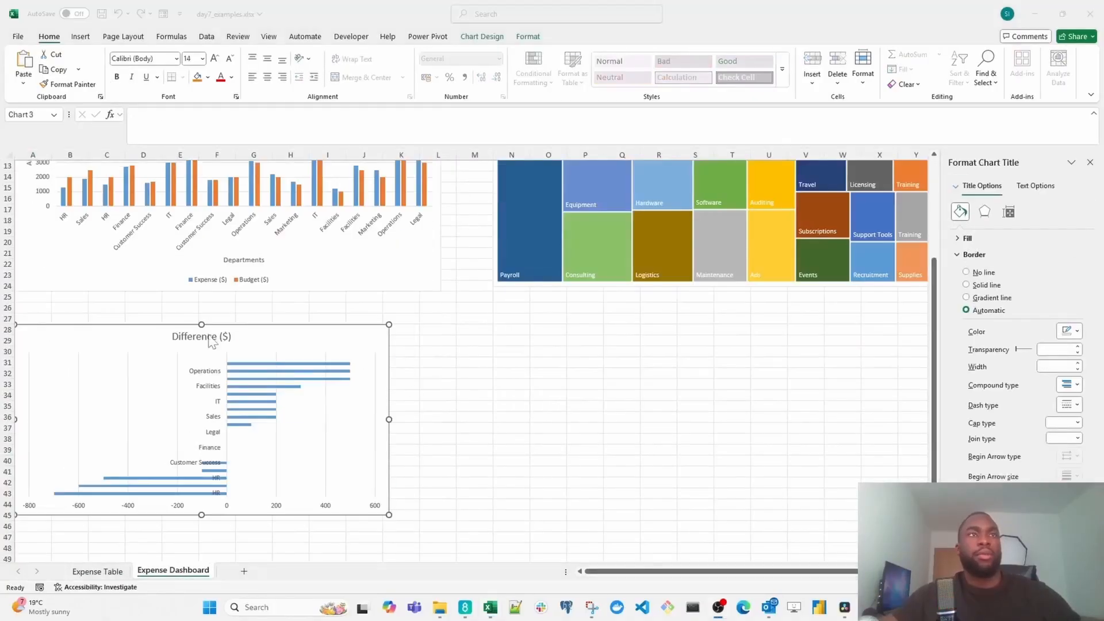
{"action": "left_click", "coordinate": [213, 335]}
{"action": "triple_click", "coordinate": [213, 335]}
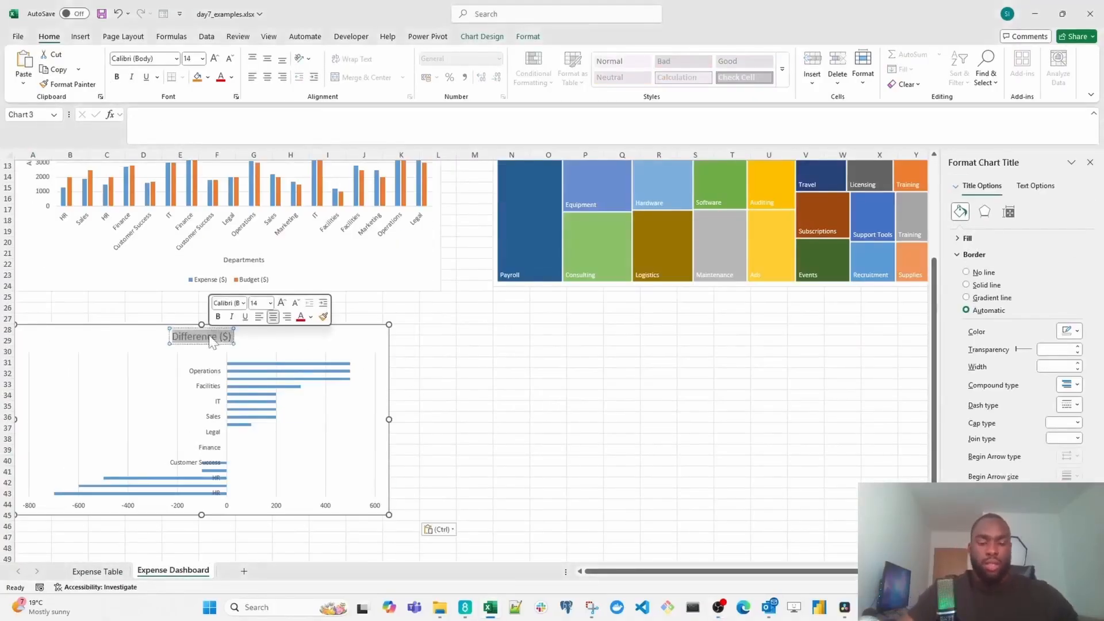
{"action": "type", "text": "V"}
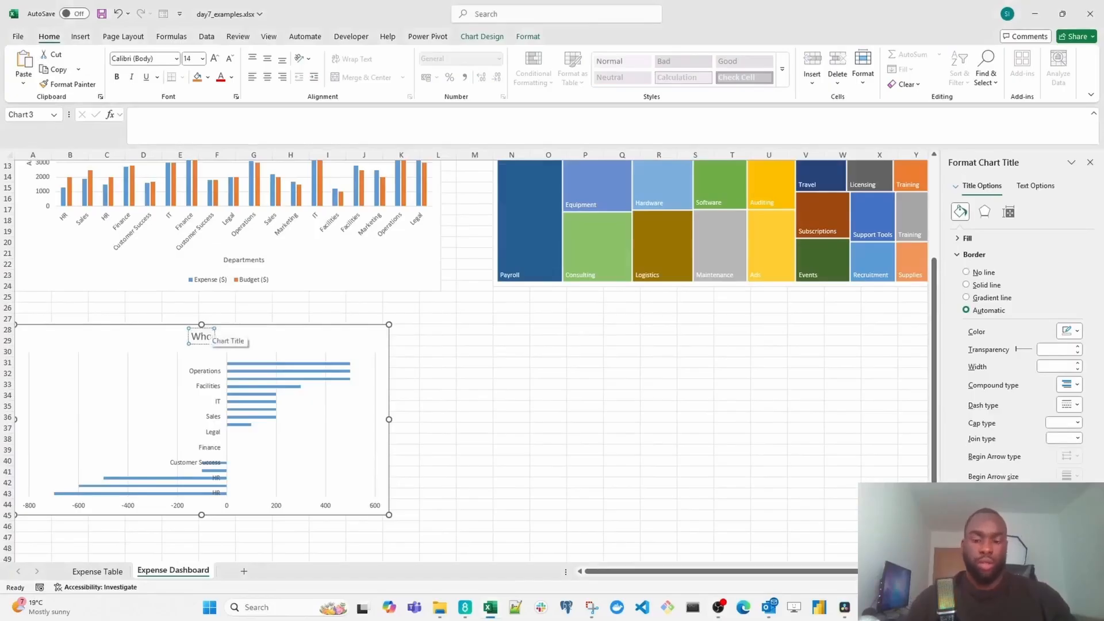
{"action": "type", "text": "How muc"}
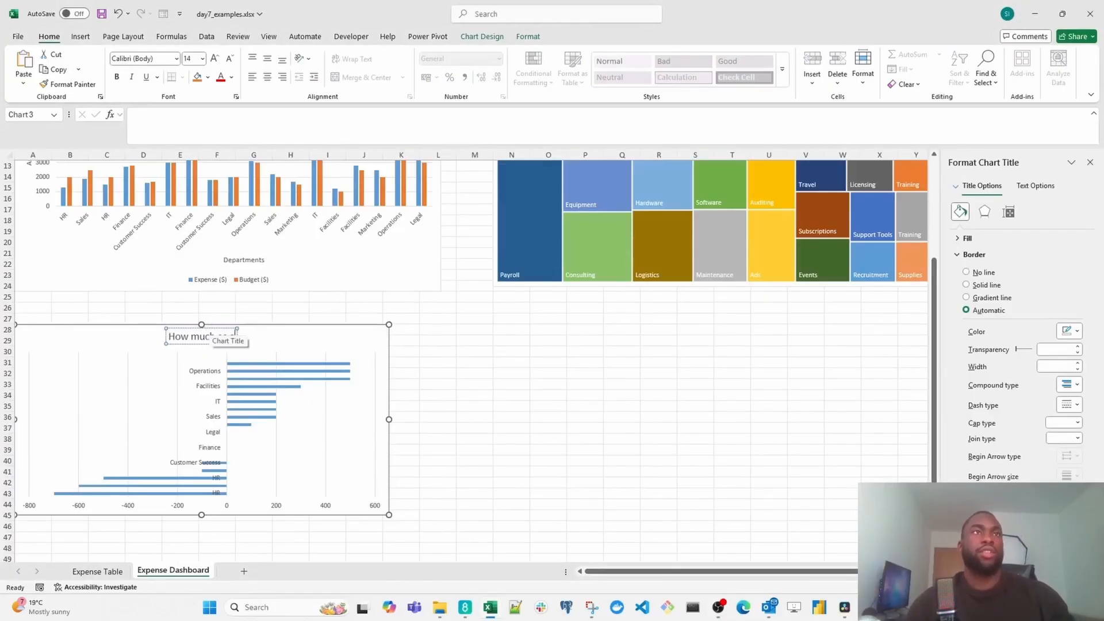
{"action": "type", "text": "h as each dept go"}
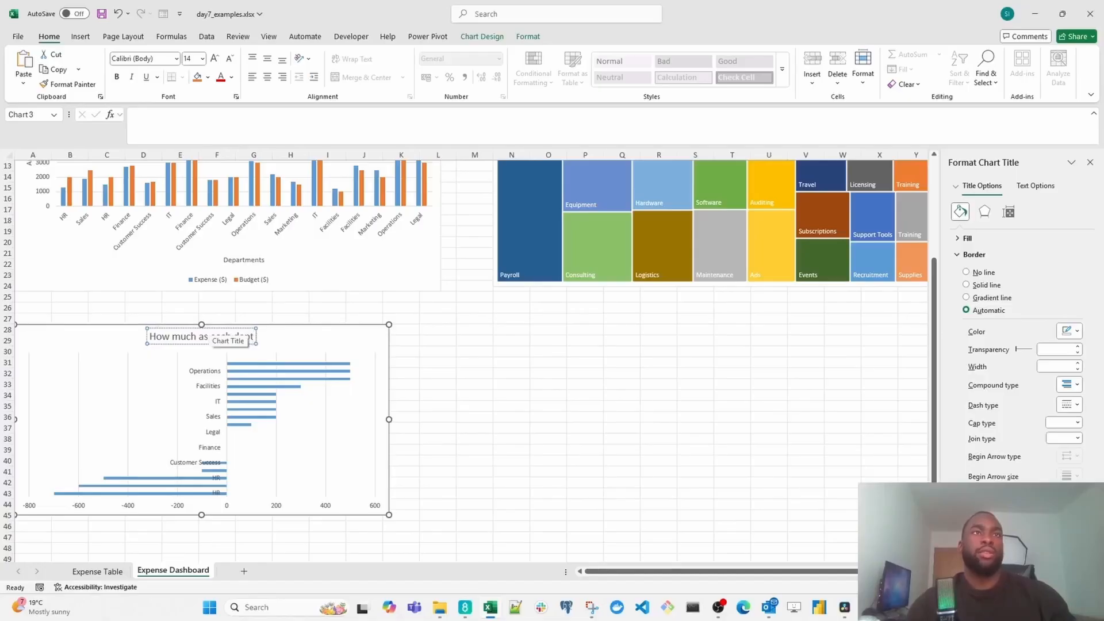
{"action": "type", "text": "ne over budget by?"}
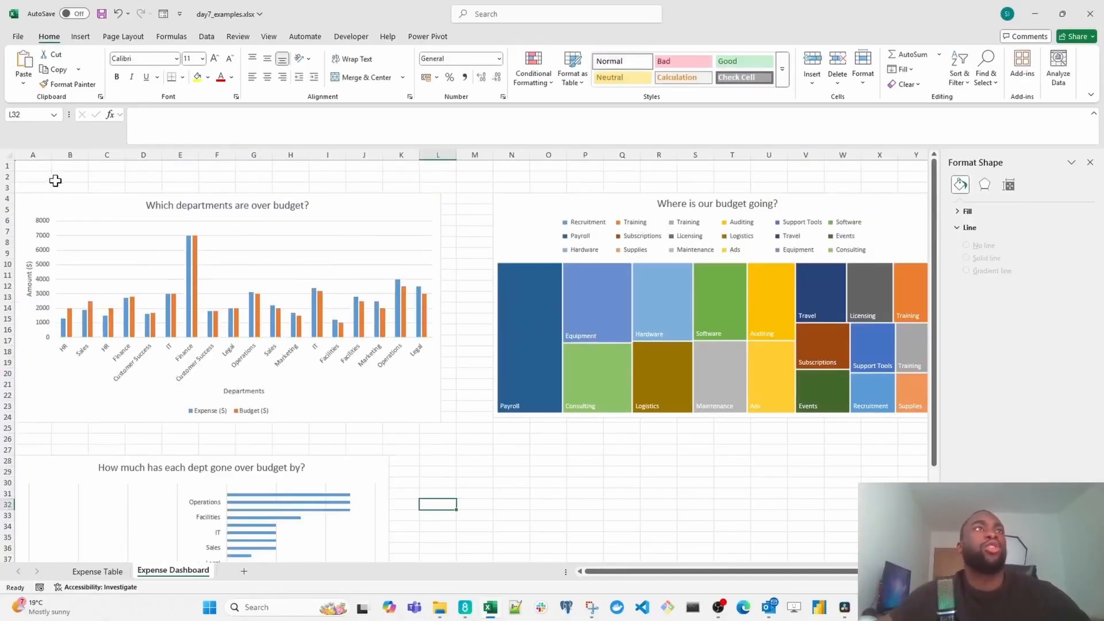
- Enter the heading "Expense Dashboard" in cell A1 of the dashboard sheet
{"action": "left_click", "coordinate": [39, 167]}
{"action": "type", "text": "Expense Das"}
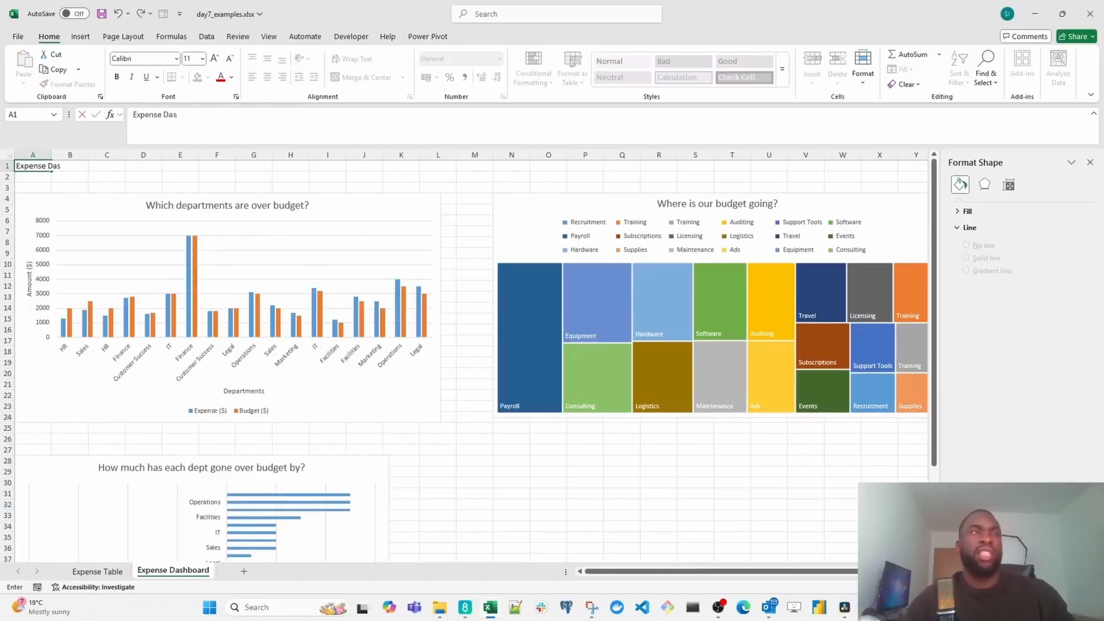
{"action": "type", "text": "hboard"}
{"action": "key", "text": "ctrl+Return"}
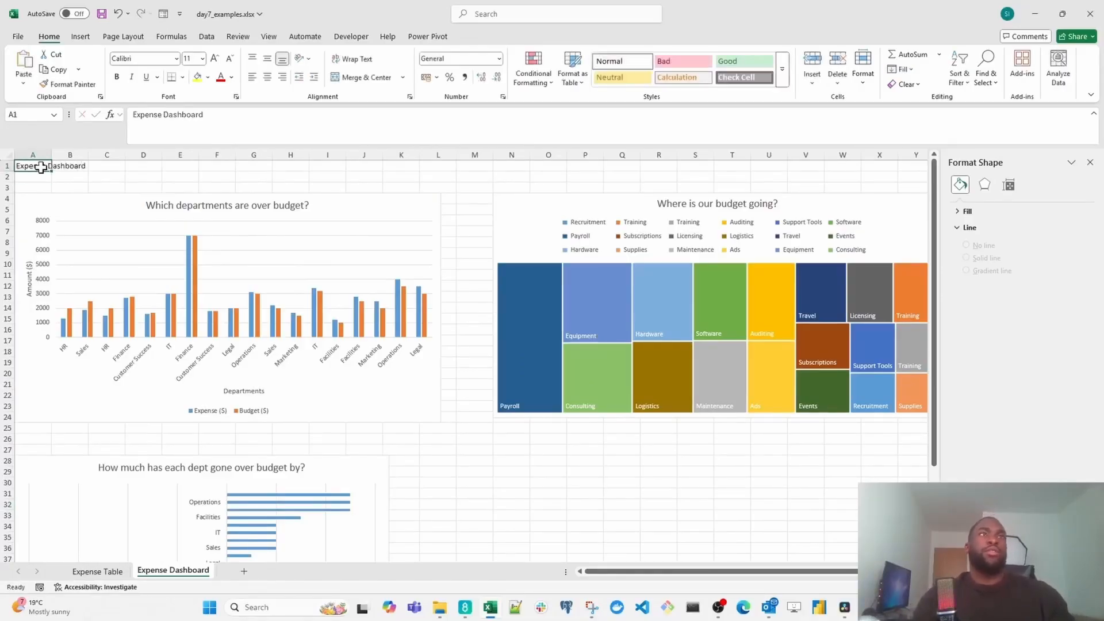
- Set the A1 heading's font size to 48 and merge and centre it across A1:X1
{"action": "left_click", "coordinate": [213, 58]}
{"action": "left_click", "coordinate": [214, 58]}
{"action": "left_click", "coordinate": [214, 59]}
{"action": "left_click", "coordinate": [214, 58]}
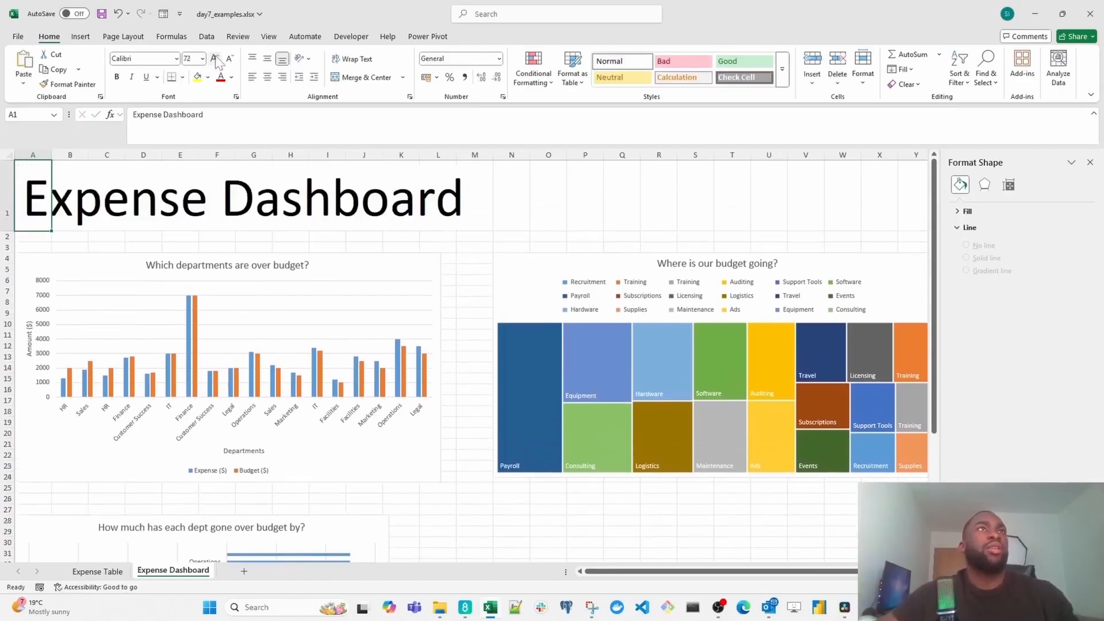
{"action": "left_click", "coordinate": [229, 58]}
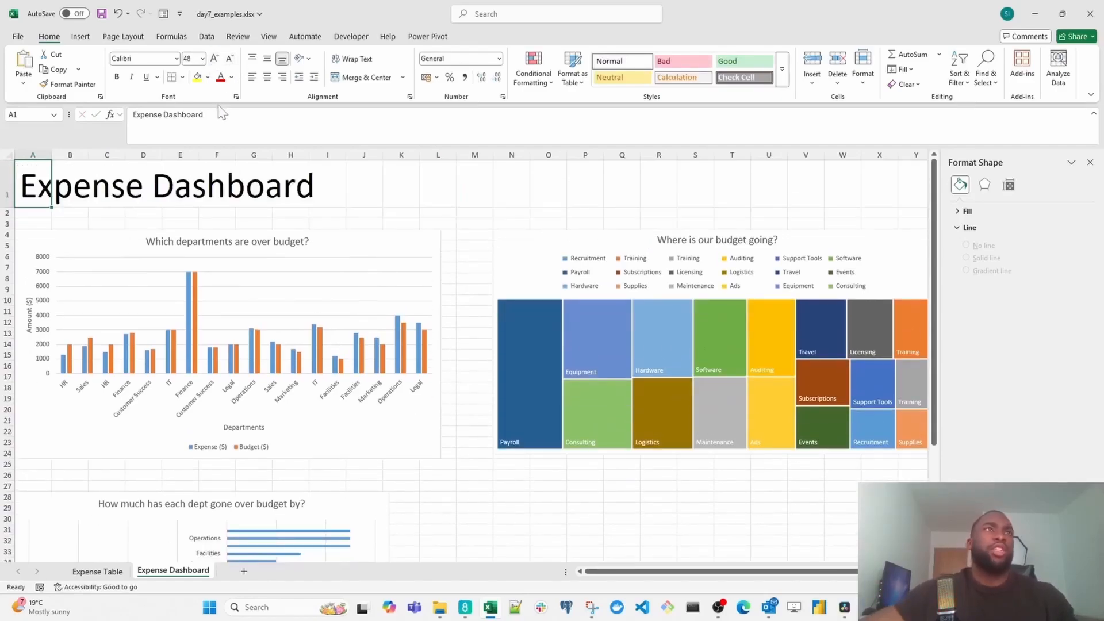
{"action": "left_click_drag", "start_coordinate": [38, 178], "coordinate": [880, 167]}
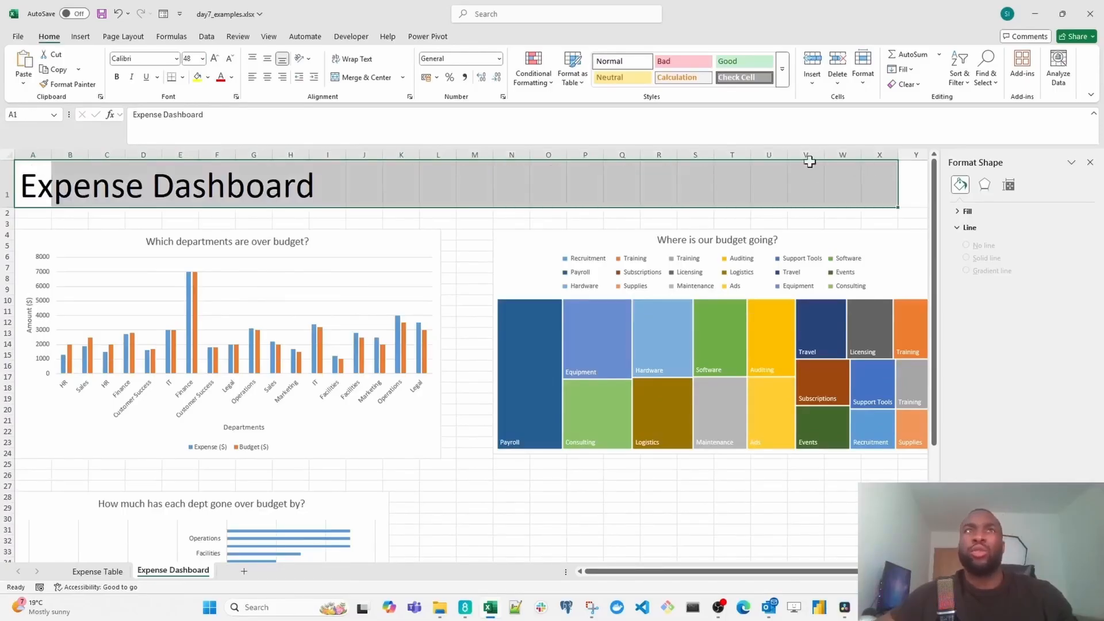
{"action": "left_click", "coordinate": [366, 78]}
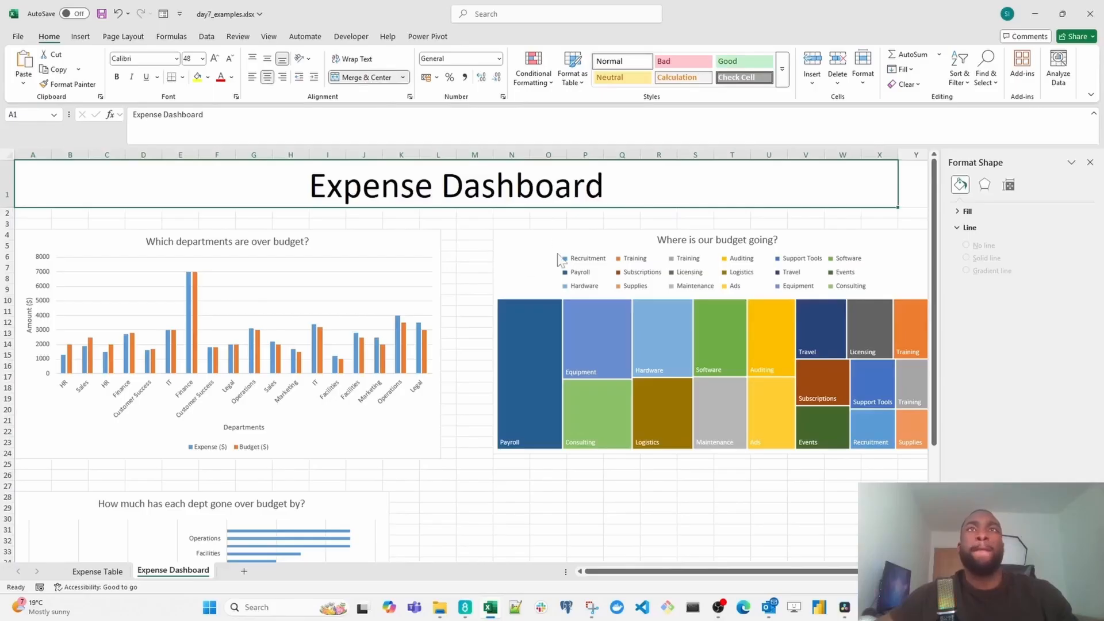
- Enlarge the departments column chart up to row 3 and across to about column M, and nudge the treemap slightly up and left
{"action": "left_click", "coordinate": [426, 244]}
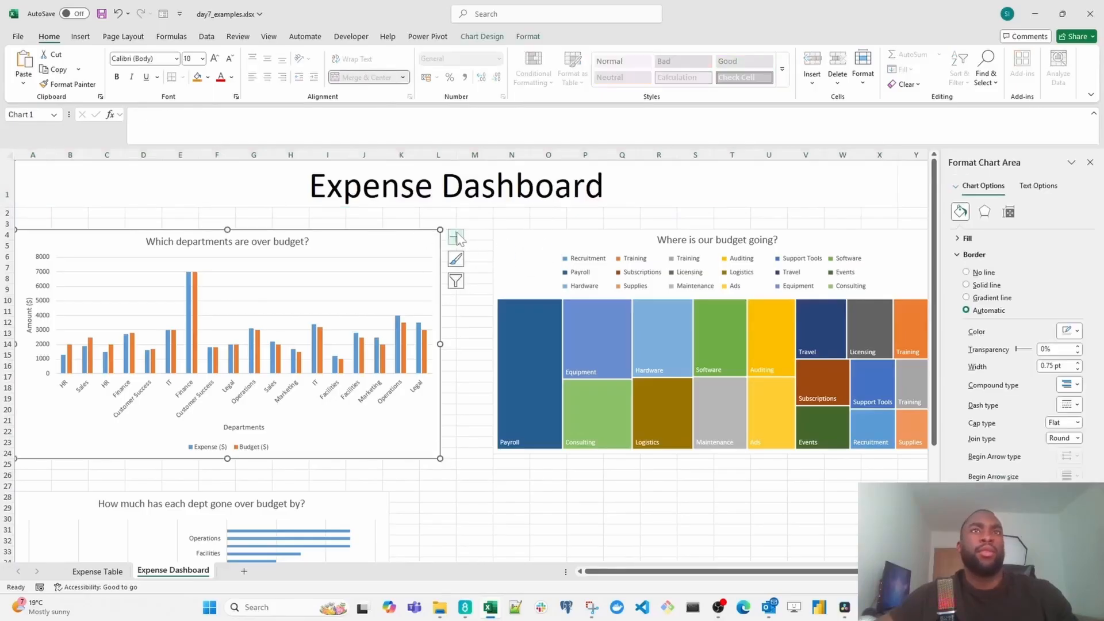
{"action": "left_click_drag", "start_coordinate": [440, 230], "coordinate": [474, 220]}
{"action": "left_click", "coordinate": [665, 320]}
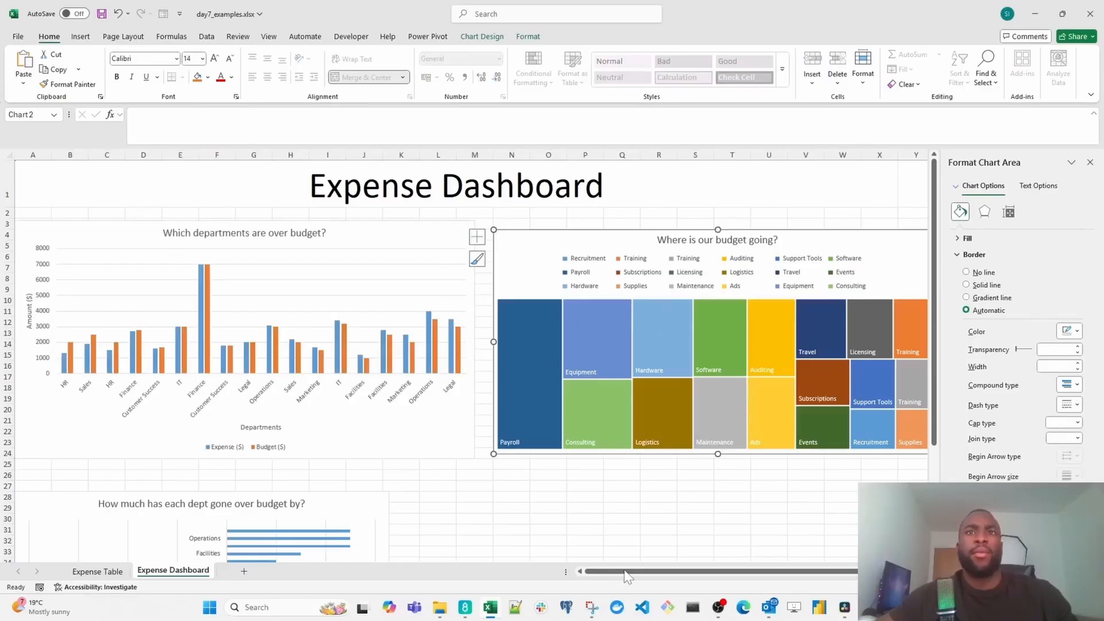
{"action": "left_click_drag", "start_coordinate": [628, 575], "coordinate": [685, 577]}
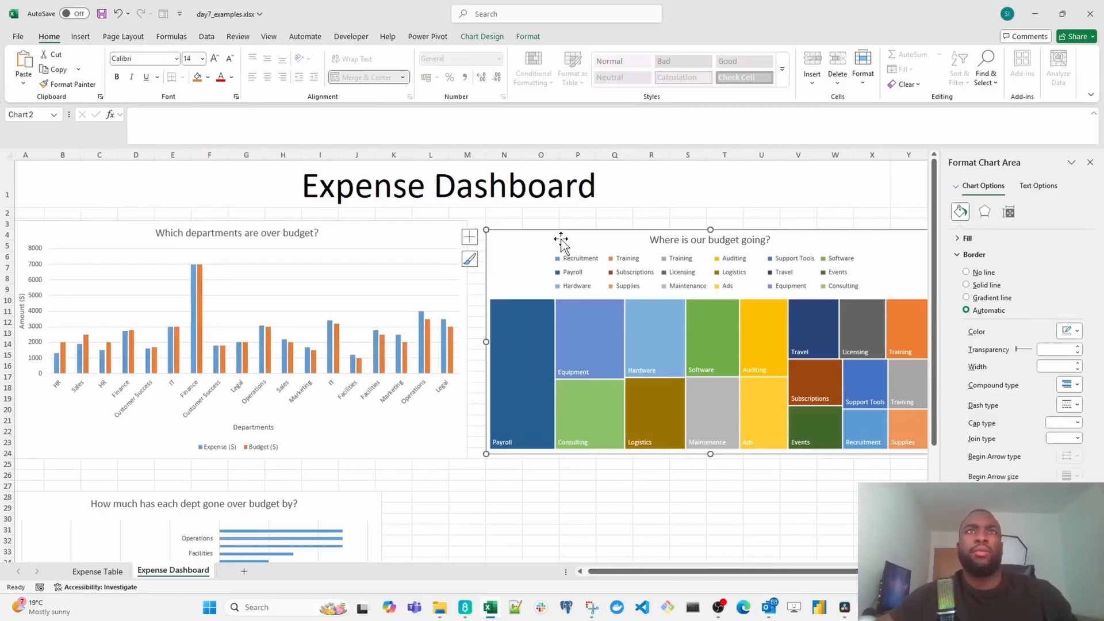
{"action": "left_click_drag", "start_coordinate": [560, 242], "coordinate": [558, 239]}
- Stretch the departments chart's top edge and the treemap's top and bottom edges so both charts span rows 3 to 24
{"action": "left_click", "coordinate": [368, 227]}
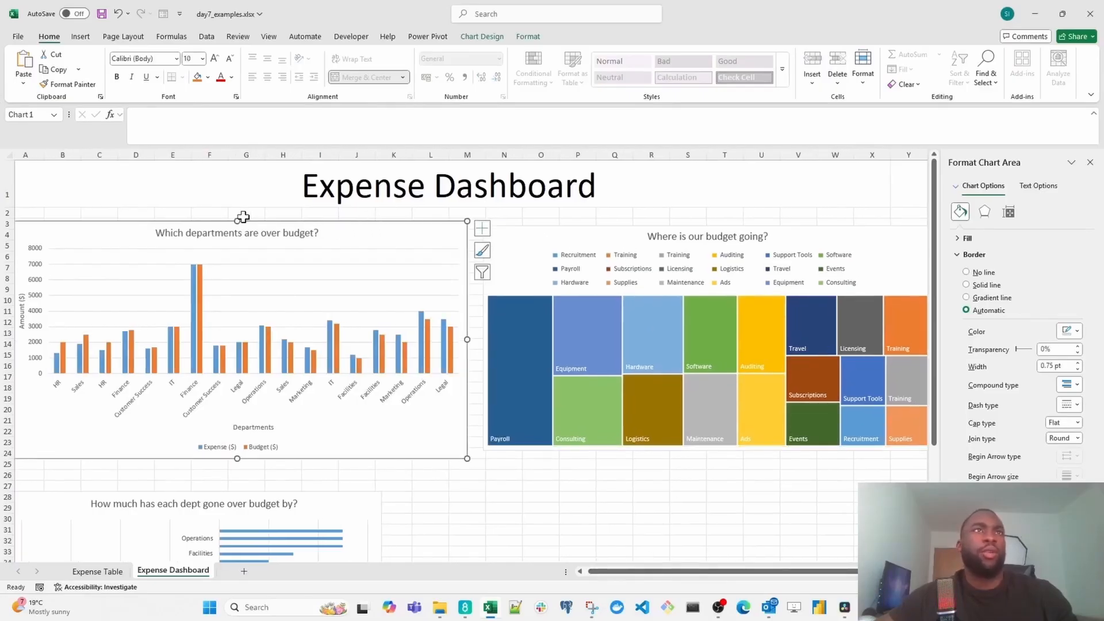
{"action": "left_click_drag", "start_coordinate": [235, 221], "coordinate": [234, 217]}
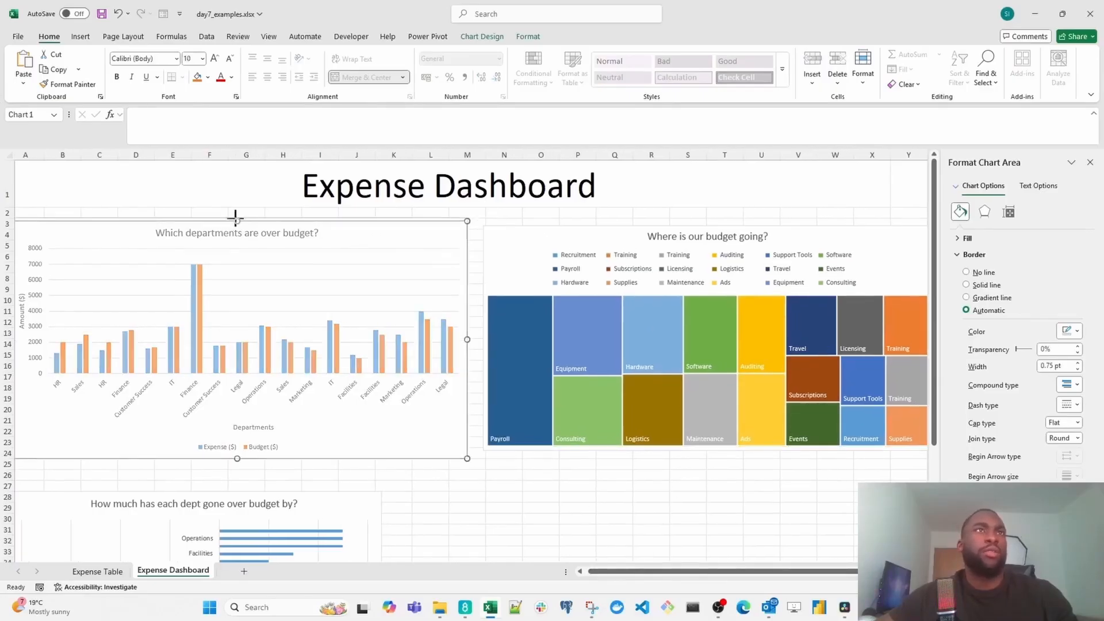
{"action": "left_click", "coordinate": [504, 225]}
{"action": "left_click_drag", "start_coordinate": [709, 226], "coordinate": [710, 219]}
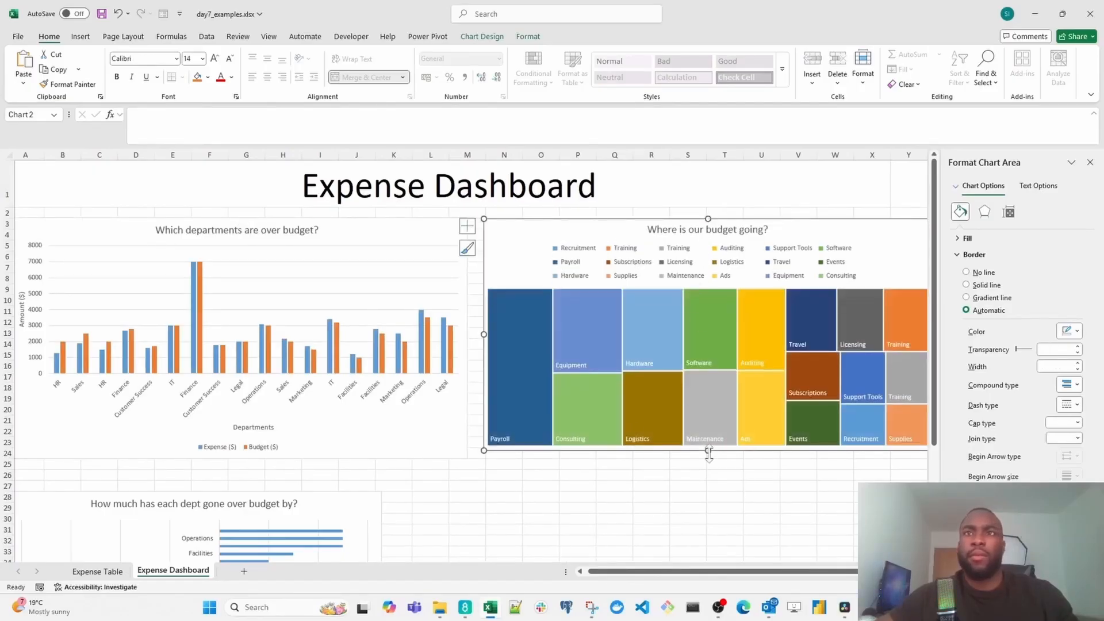
{"action": "left_click_drag", "start_coordinate": [709, 454], "coordinate": [708, 458]}
{"action": "scroll", "coordinate": [434, 470], "scroll_direction": "down", "scroll_amount": 1}
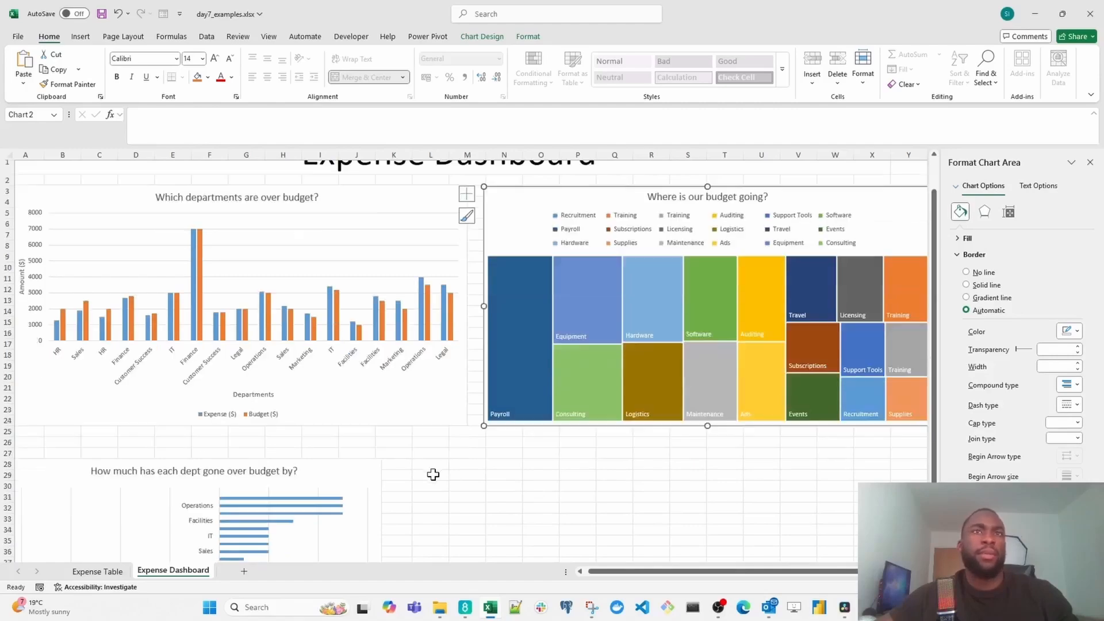
{"action": "left_click", "coordinate": [361, 454]}
{"action": "scroll", "coordinate": [437, 426], "scroll_direction": "up", "scroll_amount": 1}
{"action": "left_click", "coordinate": [461, 485]}
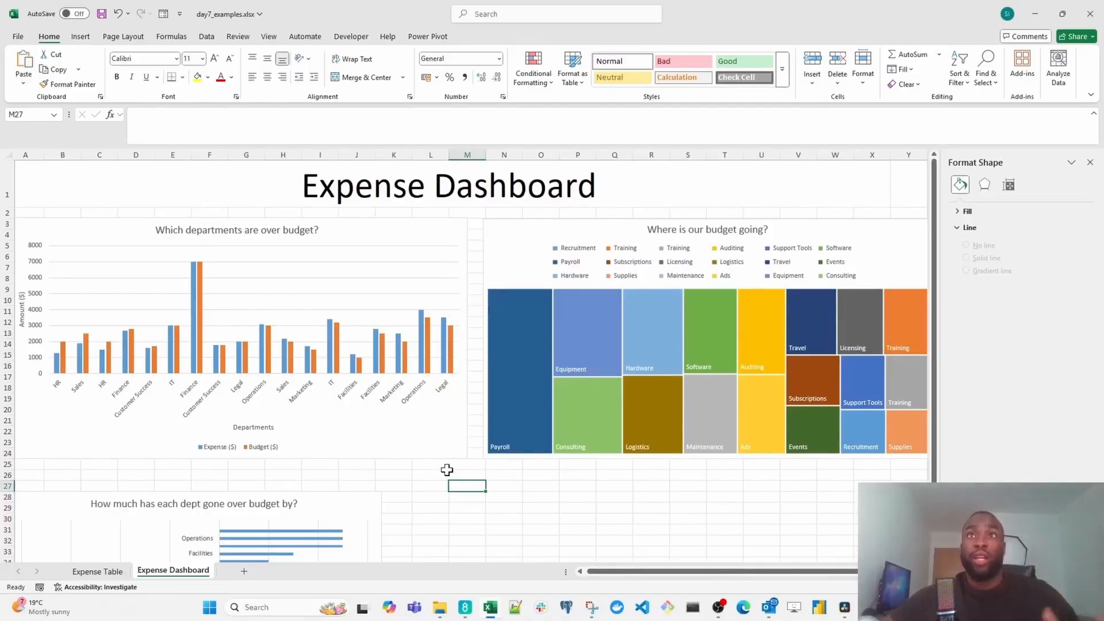
- Move the "How much has each dept gone over budget by?" bar chart up and right, closer beneath the departments chart
{"action": "scroll", "coordinate": [266, 458], "scroll_direction": "down", "scroll_amount": 4}
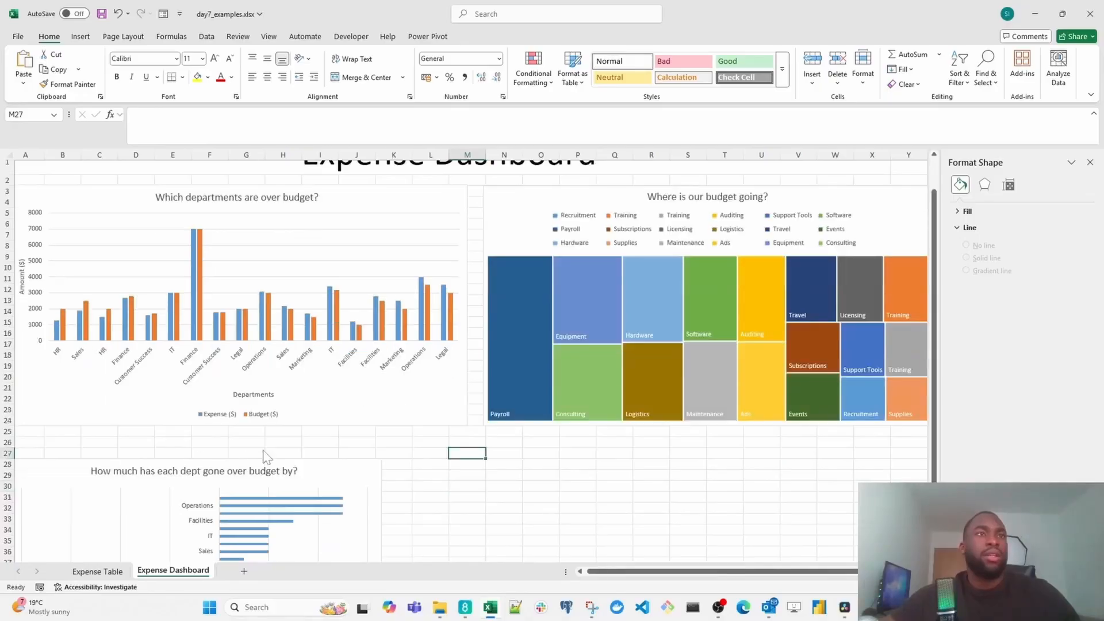
{"action": "left_click", "coordinate": [341, 368]}
{"action": "left_click_drag", "start_coordinate": [341, 369], "coordinate": [366, 358]}
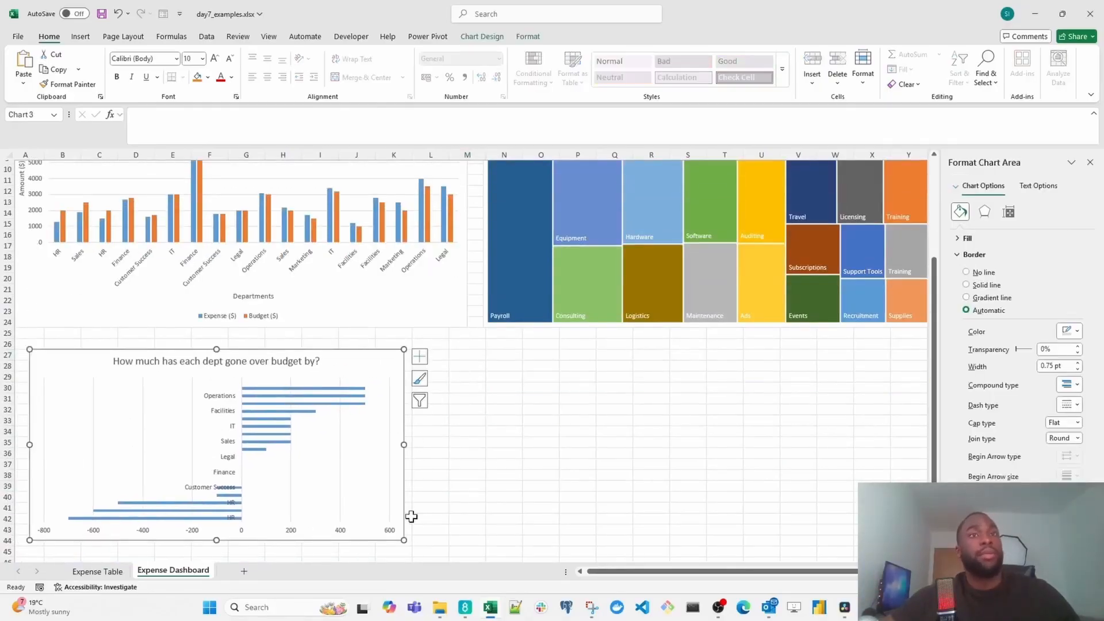
- Try stretching the bar chart to about column X, undo it, and resize the chart to start at row 26 and reach about column N
{"action": "left_click_drag", "start_coordinate": [404, 540], "coordinate": [891, 471]}
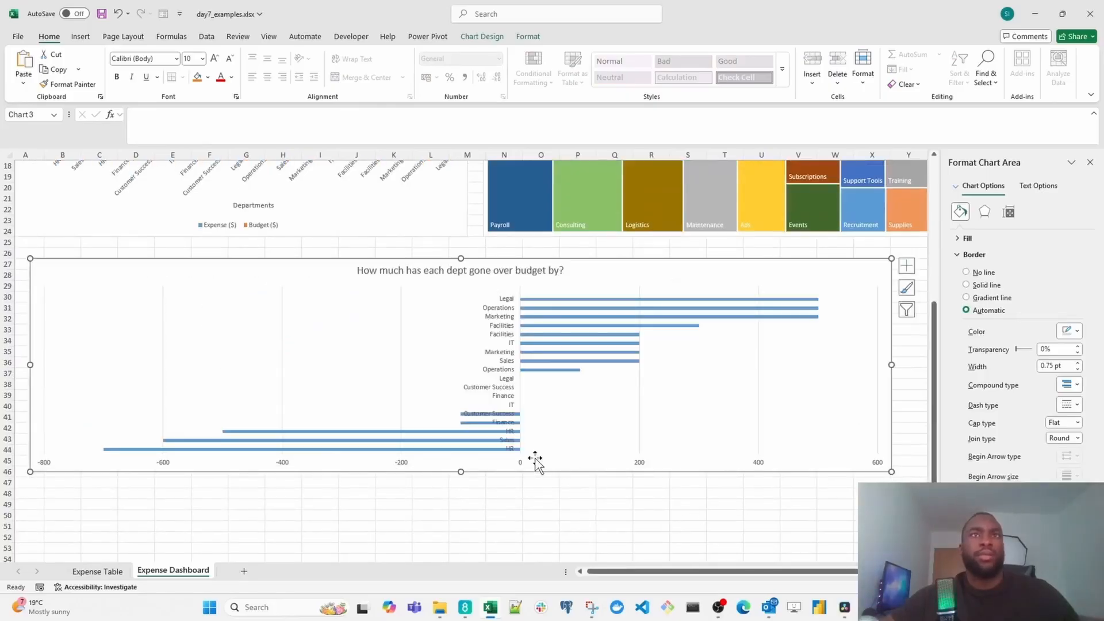
{"action": "key", "text": "ctrl+z"}
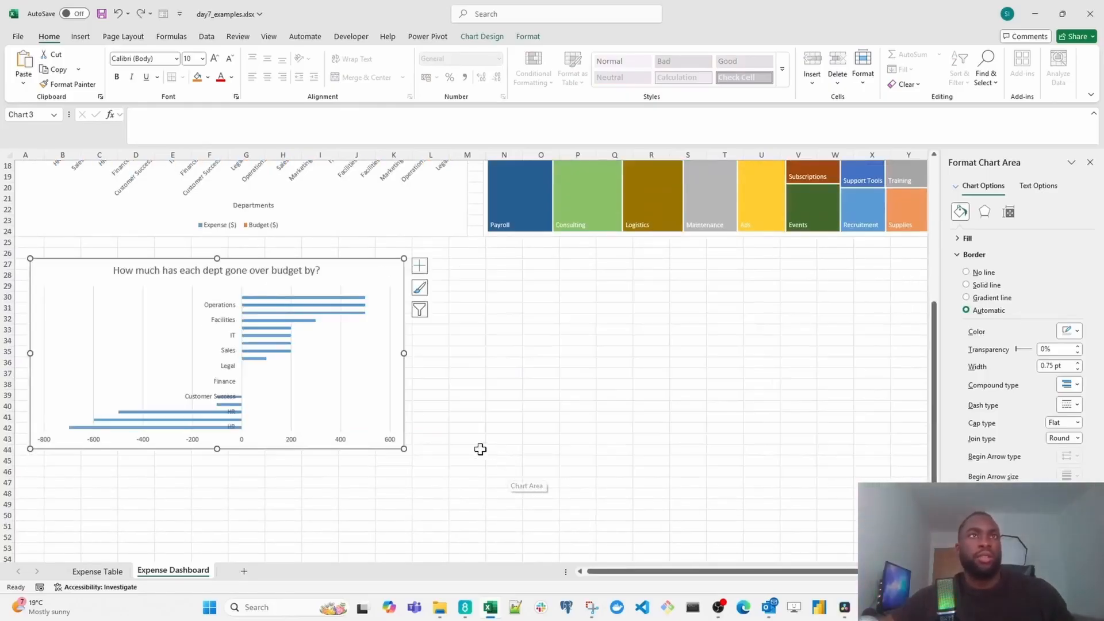
{"action": "left_click_drag", "start_coordinate": [404, 256], "coordinate": [416, 246]}
{"action": "left_click_drag", "start_coordinate": [415, 348], "coordinate": [534, 352]}
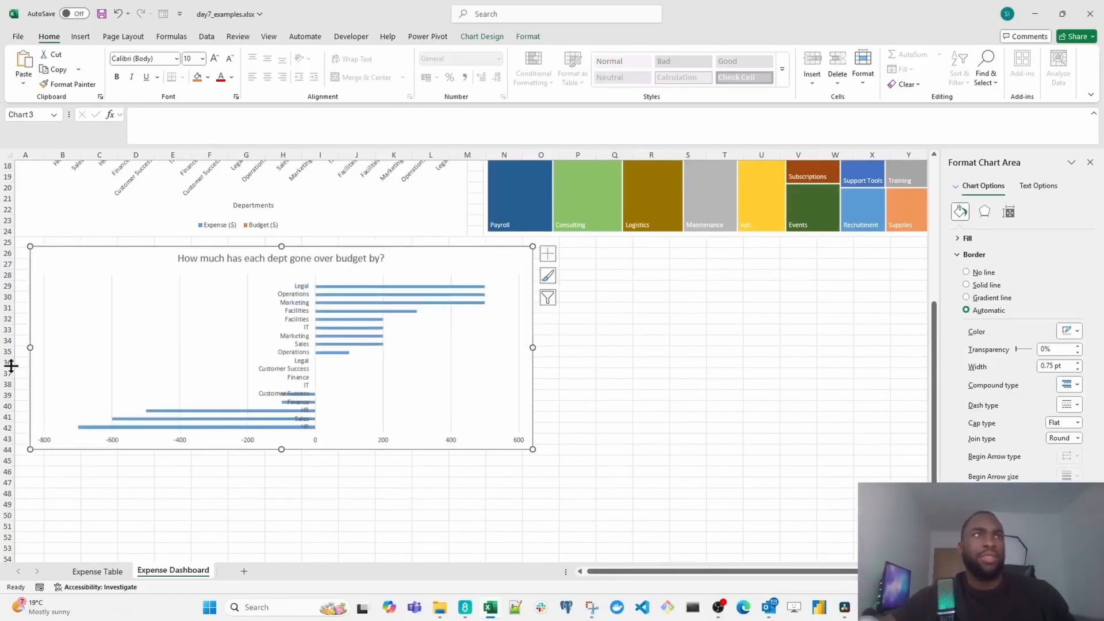
- Try enlarging the bar chart to about column Q and row 47, and undo the resize
{"action": "left_click_drag", "start_coordinate": [538, 453], "coordinate": [622, 488]}
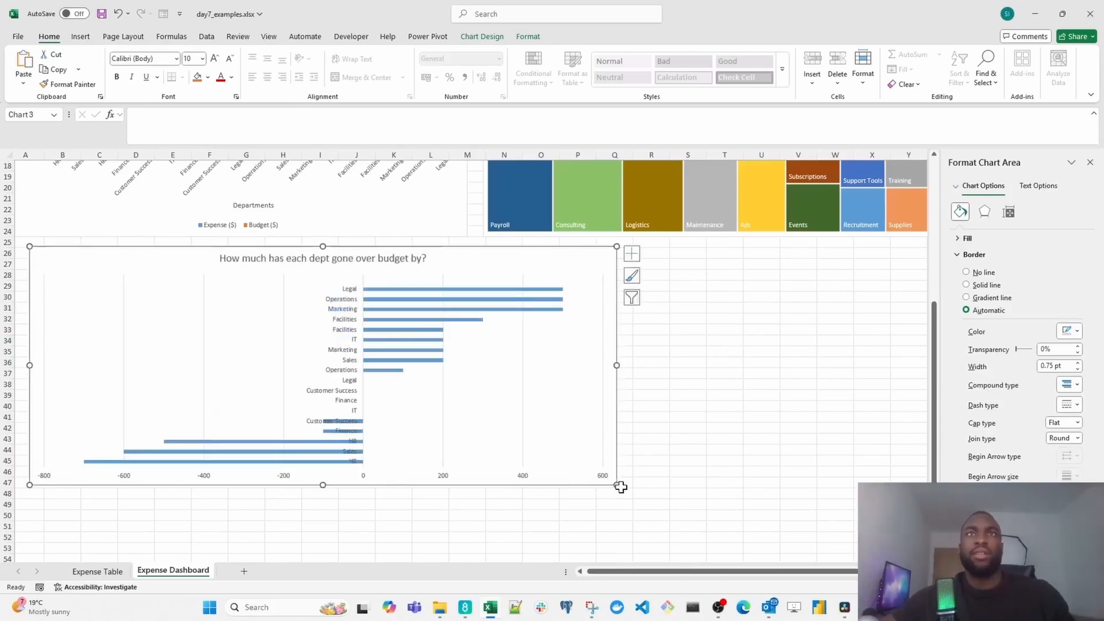
{"action": "scroll", "coordinate": [422, 414], "scroll_direction": "up", "scroll_amount": 6}
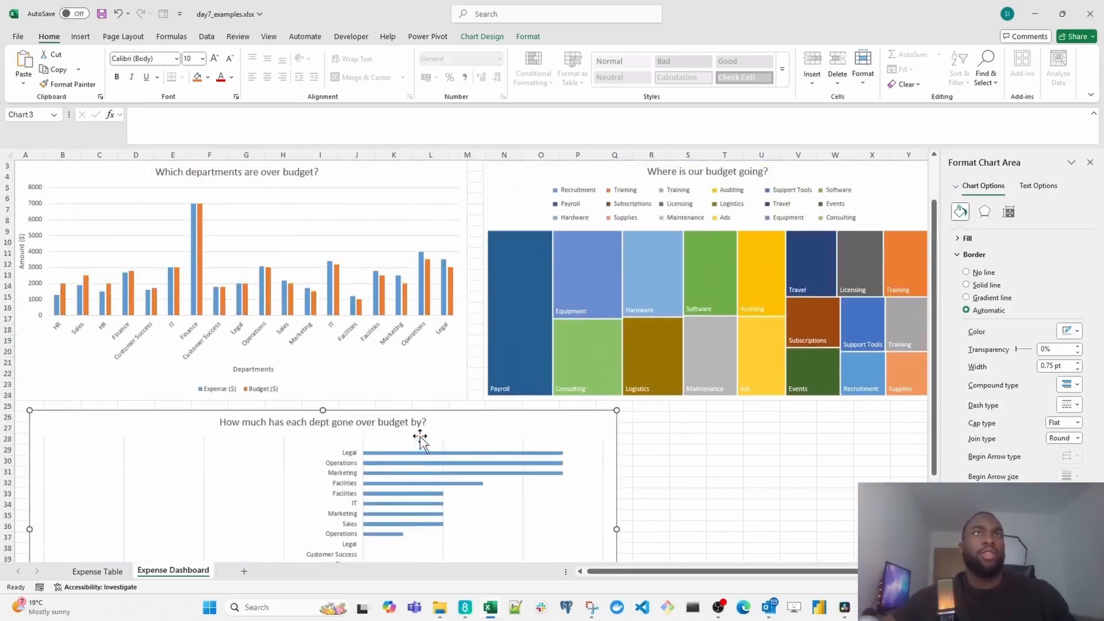
{"action": "scroll", "coordinate": [578, 438], "scroll_direction": "down", "scroll_amount": 3}
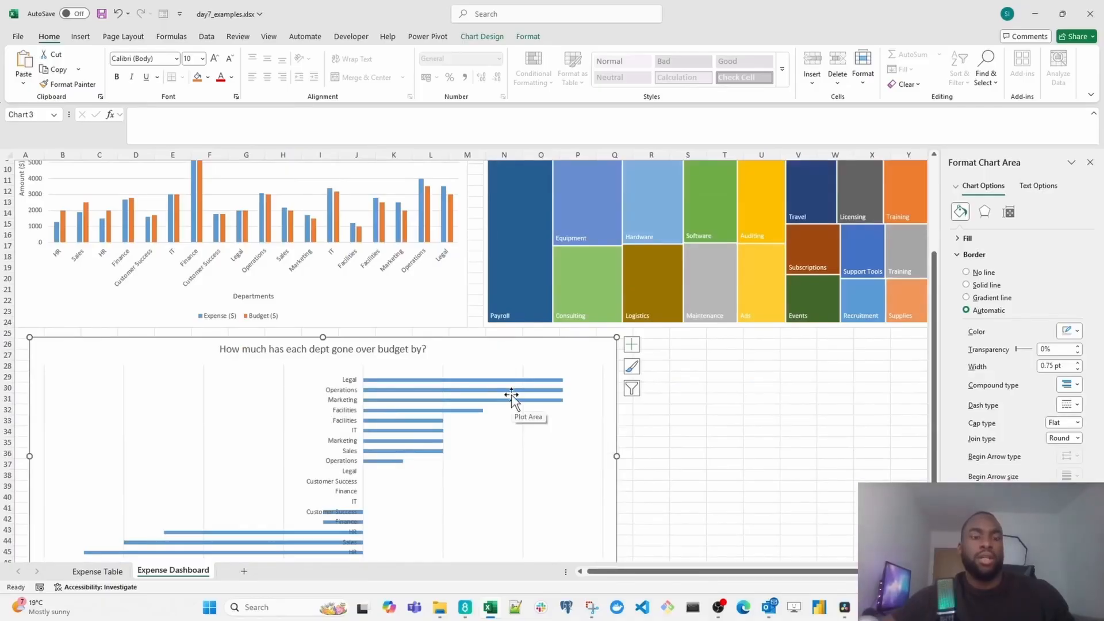
{"action": "key", "text": "ctrl+z"}
- Move the "Where is our budget going?" treemap down to start at about N23 and select the over-budget bar chart
{"action": "left_click", "coordinate": [526, 236]}
{"action": "scroll", "coordinate": [526, 242], "scroll_direction": "up", "scroll_amount": 2}
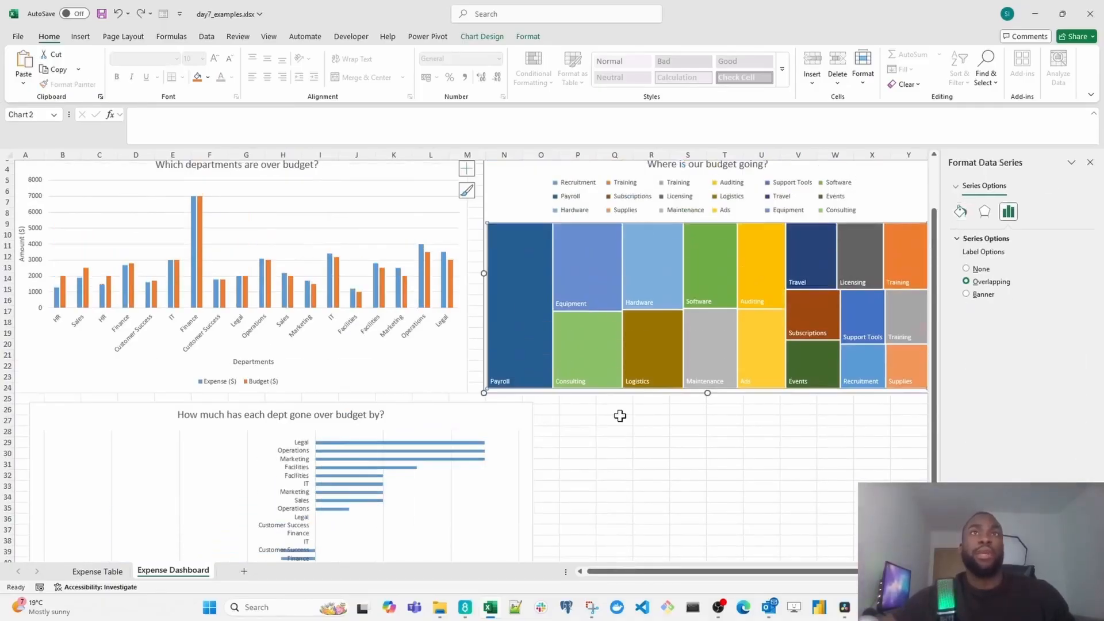
{"action": "scroll", "coordinate": [523, 259], "scroll_direction": "up", "scroll_amount": 1}
{"action": "left_click_drag", "start_coordinate": [523, 259], "coordinate": [557, 438]}
{"action": "left_click", "coordinate": [431, 483]}
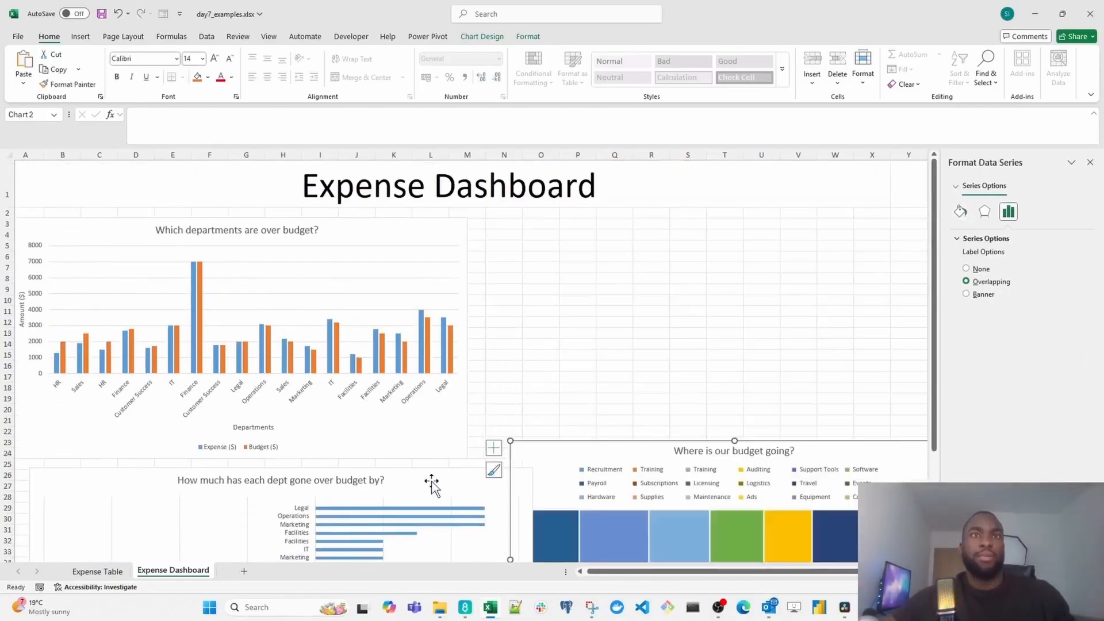
- Place the over-budget bar chart beside the departments chart at about N3 and the treemap beneath the departments chart at about C25
{"action": "left_click_drag", "start_coordinate": [431, 483], "coordinate": [918, 221]}
{"action": "left_click_drag", "start_coordinate": [541, 451], "coordinate": [120, 475]}
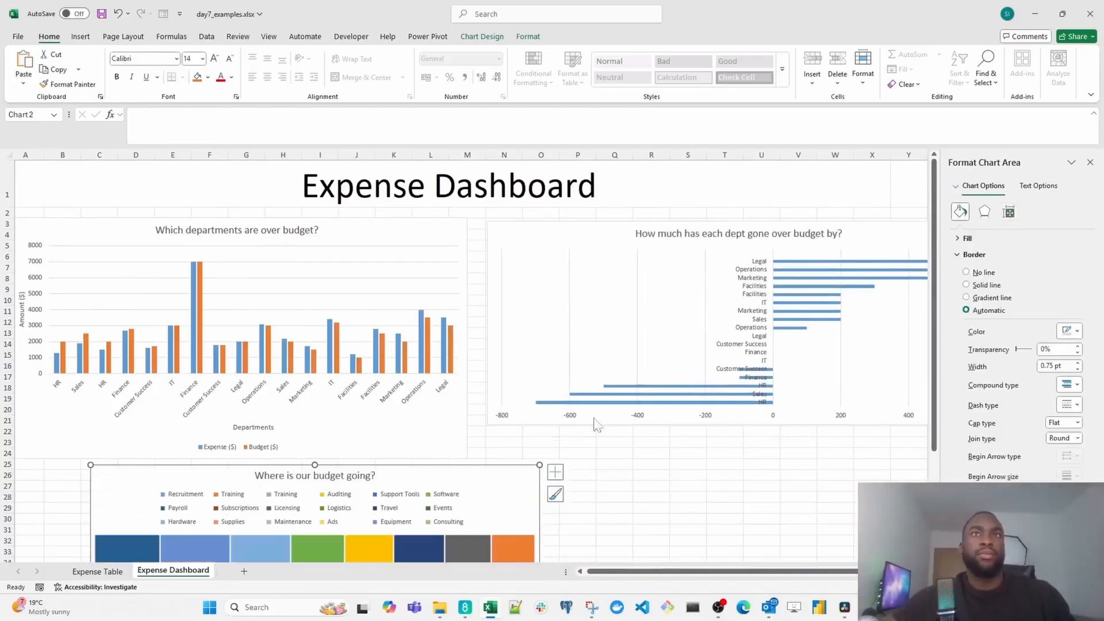
- Align the over-budget bar chart's top with the departments chart, then extend it to about row 24 and column AA
{"action": "left_click_drag", "start_coordinate": [698, 573], "coordinate": [733, 577]}
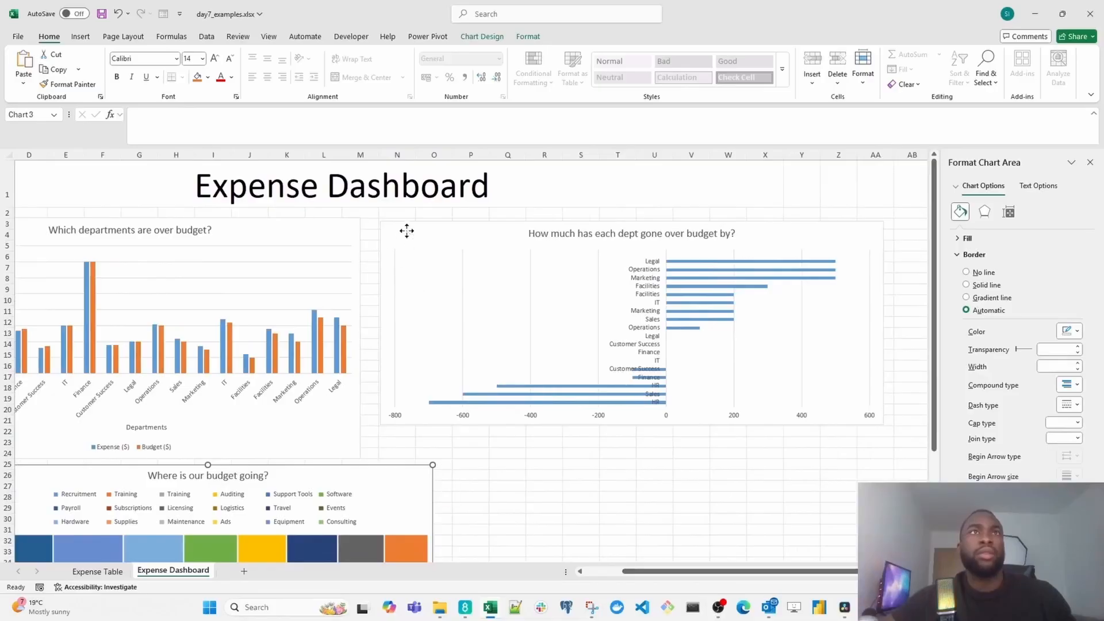
{"action": "left_click_drag", "start_coordinate": [407, 229], "coordinate": [401, 227]}
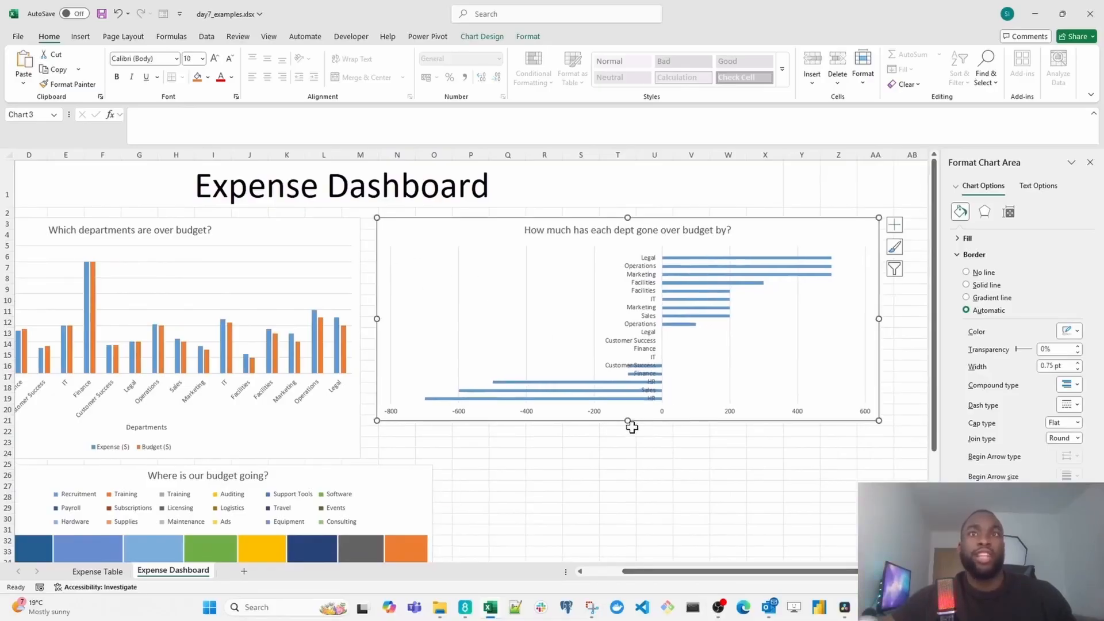
{"action": "left_click_drag", "start_coordinate": [628, 422], "coordinate": [624, 459]}
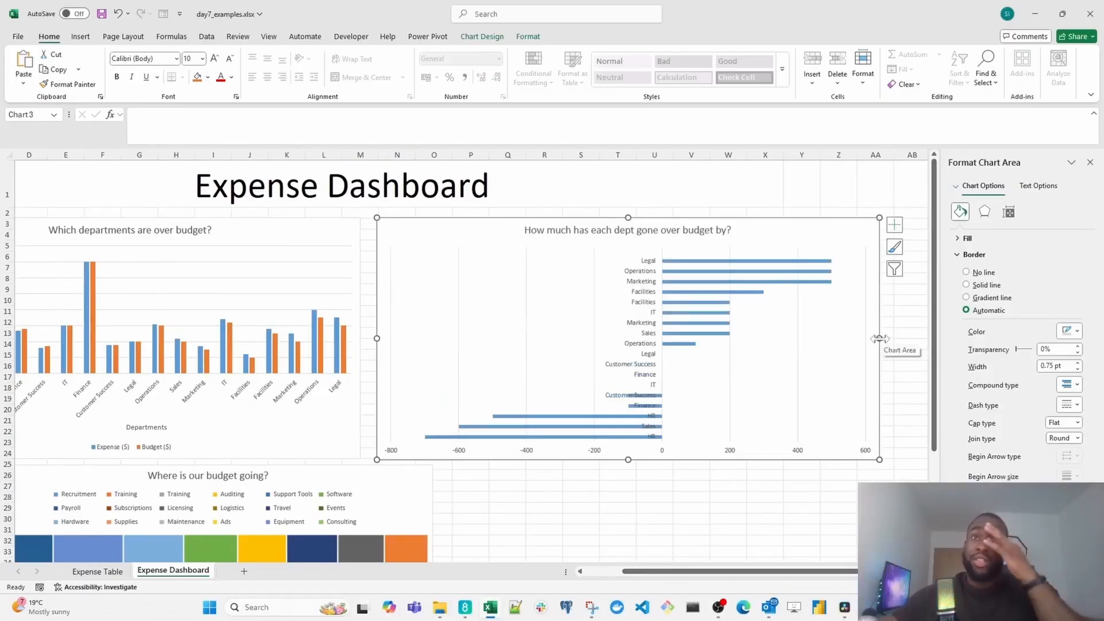
{"action": "left_click_drag", "start_coordinate": [879, 339], "coordinate": [891, 337]}
- Move the "Where is our budget going?" treemap to about A26 and enlarge it to about column W and row 51
{"action": "scroll", "coordinate": [475, 494], "scroll_direction": "down", "scroll_amount": 4}
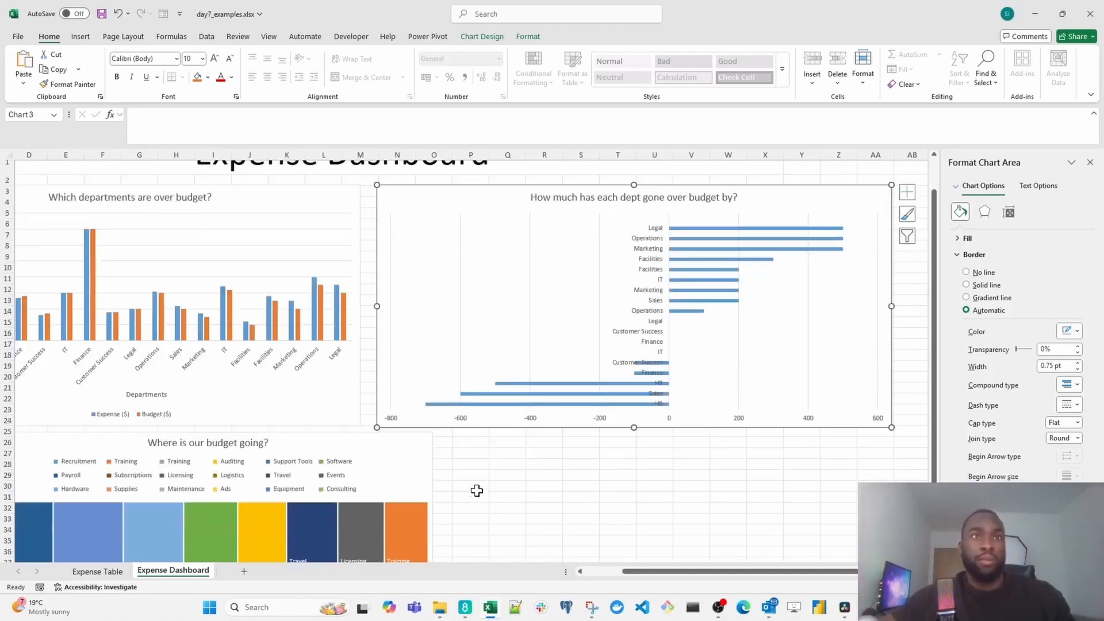
{"action": "left_click_drag", "start_coordinate": [636, 572], "coordinate": [461, 579]}
{"action": "left_click", "coordinate": [143, 308]}
{"action": "left_click_drag", "start_coordinate": [143, 308], "coordinate": [65, 312]}
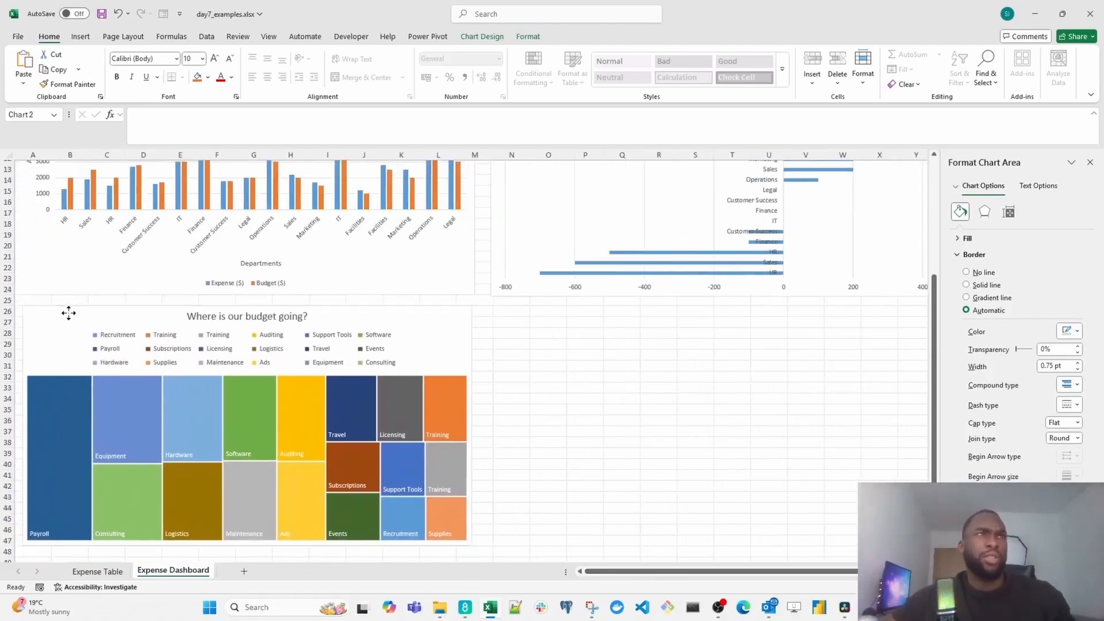
{"action": "scroll", "coordinate": [460, 438], "scroll_direction": "down", "scroll_amount": 2}
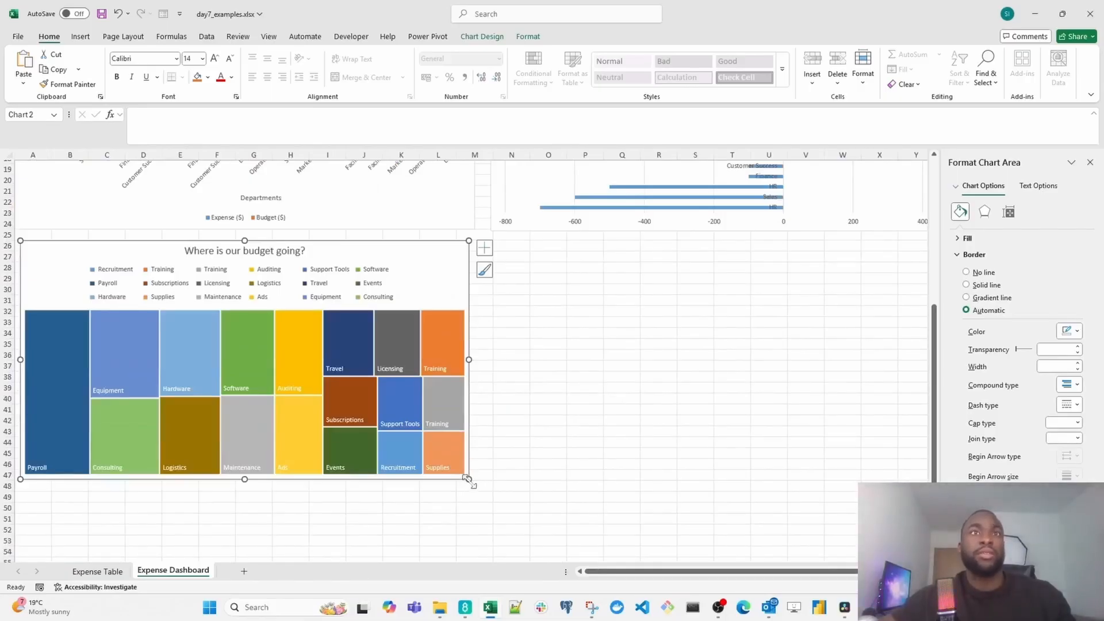
{"action": "left_click_drag", "start_coordinate": [467, 478], "coordinate": [862, 524]}
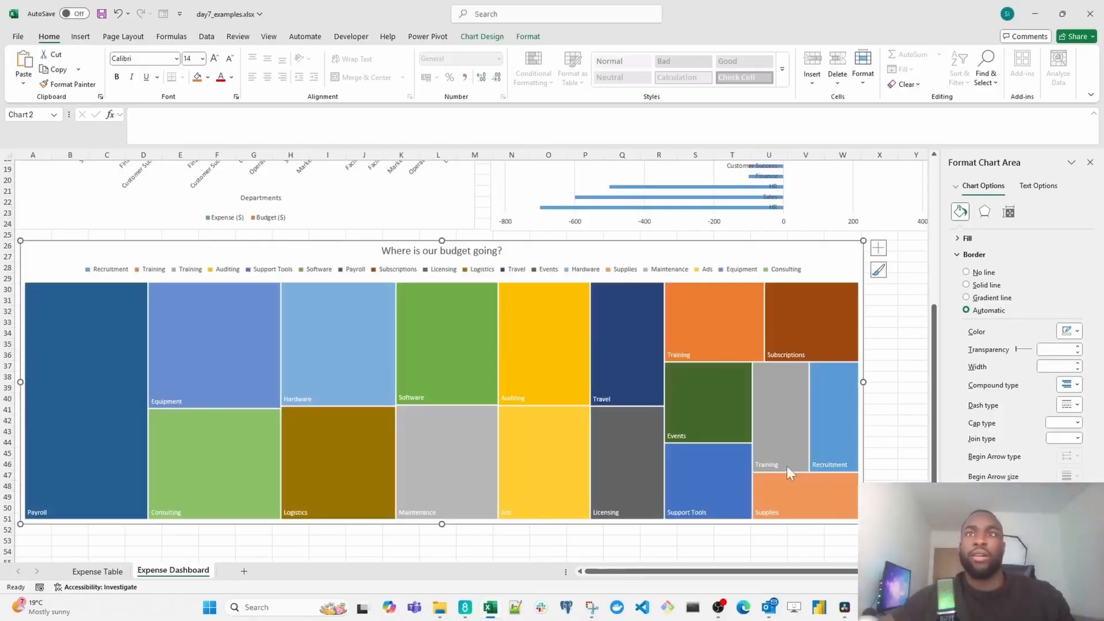
- Widen the treemap to about column Y, lengthen it slightly, and clear the chart selection by selecting cell M7
{"action": "scroll", "coordinate": [814, 485], "scroll_direction": "up", "scroll_amount": 5}
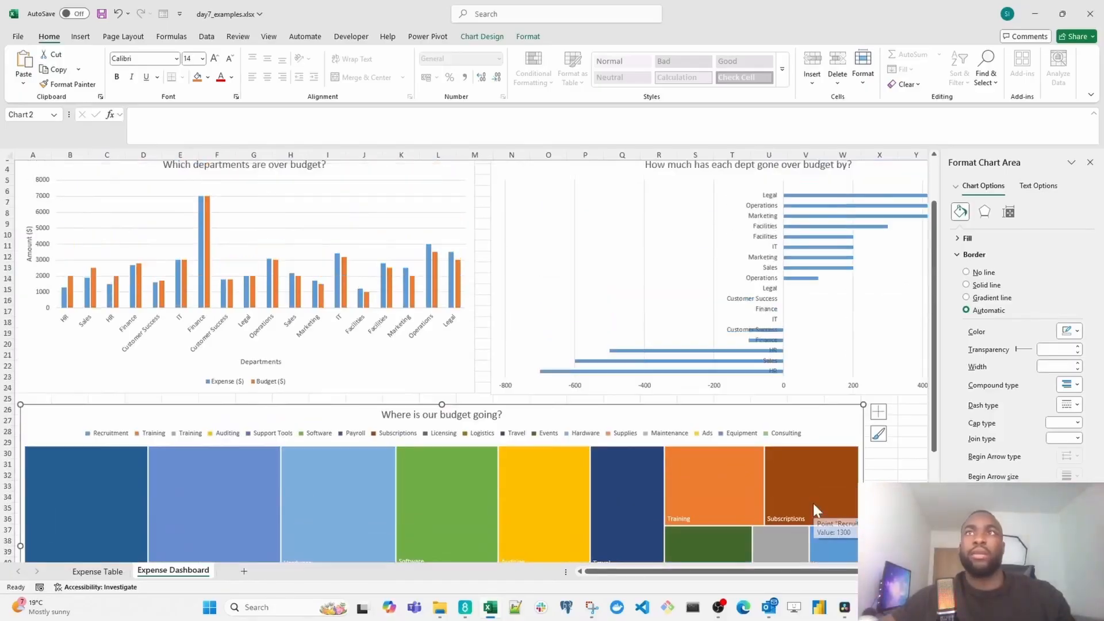
{"action": "scroll", "coordinate": [812, 495], "scroll_direction": "down", "scroll_amount": 3}
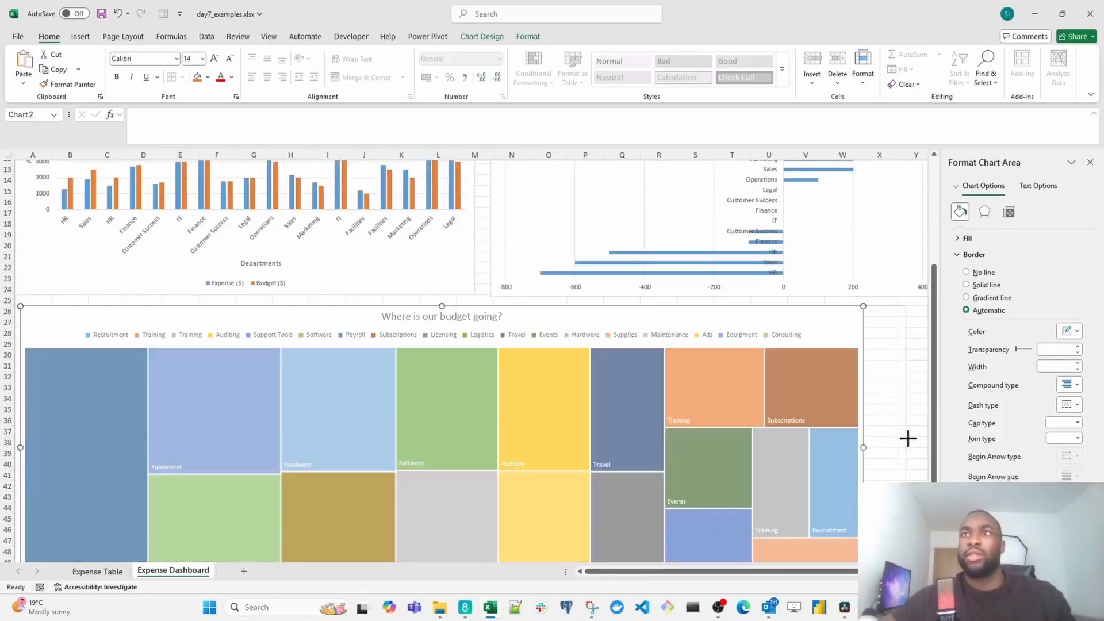
{"action": "left_click_drag", "start_coordinate": [908, 439], "coordinate": [909, 439]}
{"action": "scroll", "coordinate": [560, 477], "scroll_direction": "down", "scroll_amount": 2}
{"action": "left_click_drag", "start_coordinate": [464, 523], "coordinate": [463, 541]}
{"action": "scroll", "coordinate": [485, 474], "scroll_direction": "up", "scroll_amount": 2}
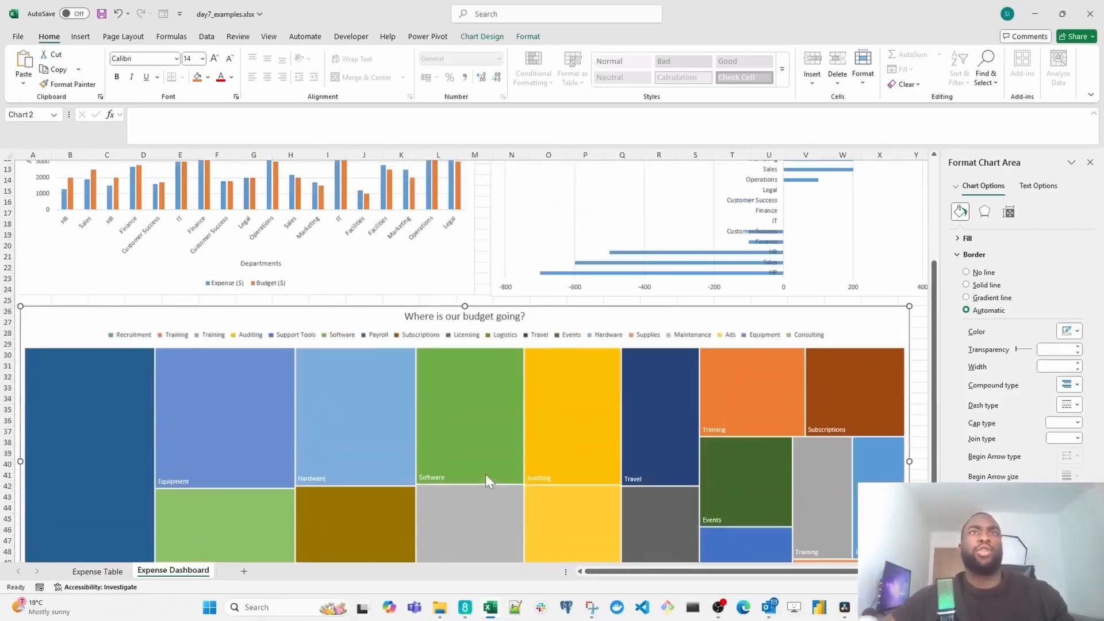
{"action": "scroll", "coordinate": [407, 352], "scroll_direction": "up", "scroll_amount": 3}
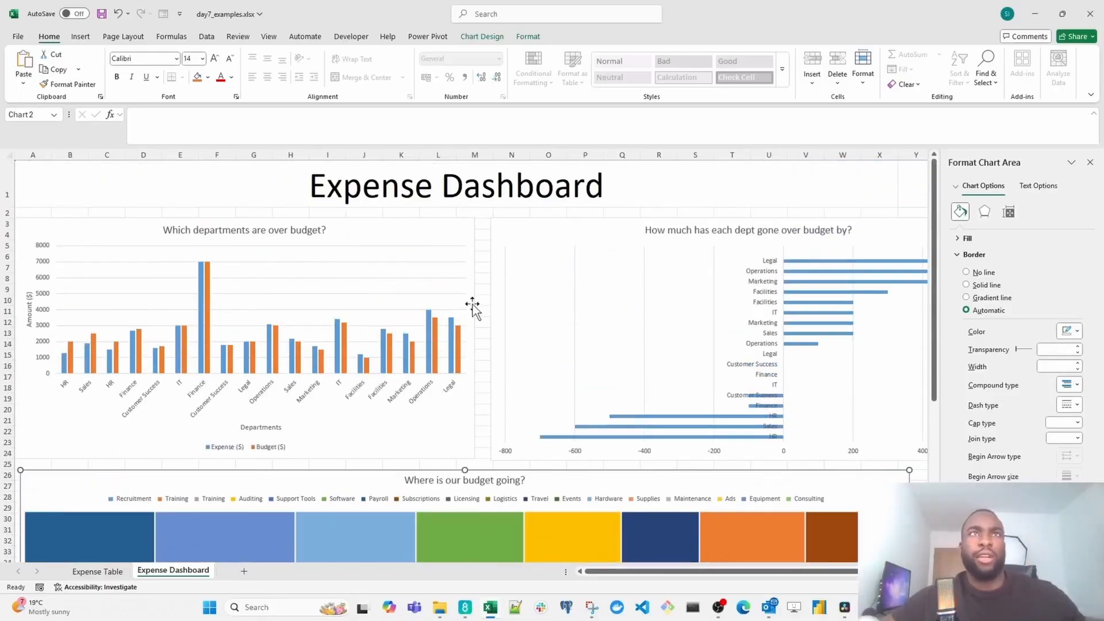
{"action": "left_click", "coordinate": [483, 268]}
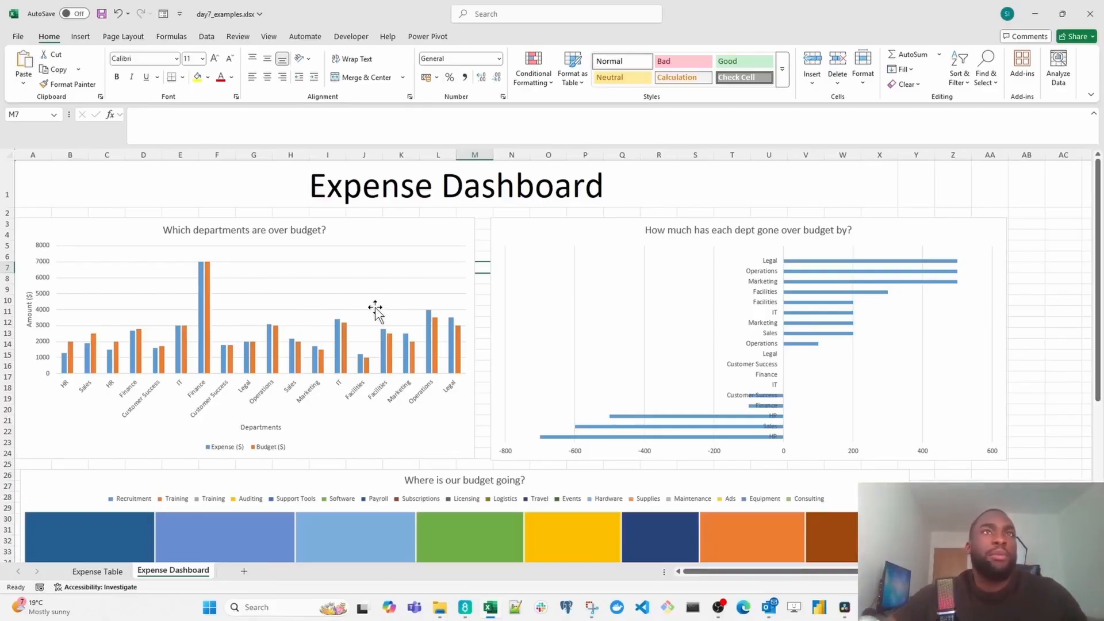
- Compare the expense and budget bars for each department in the "Which departments are over budget?" chart
{"action": "scroll", "coordinate": [391, 320], "scroll_direction": "up", "scroll_amount": 3, "text": "ctrl"}
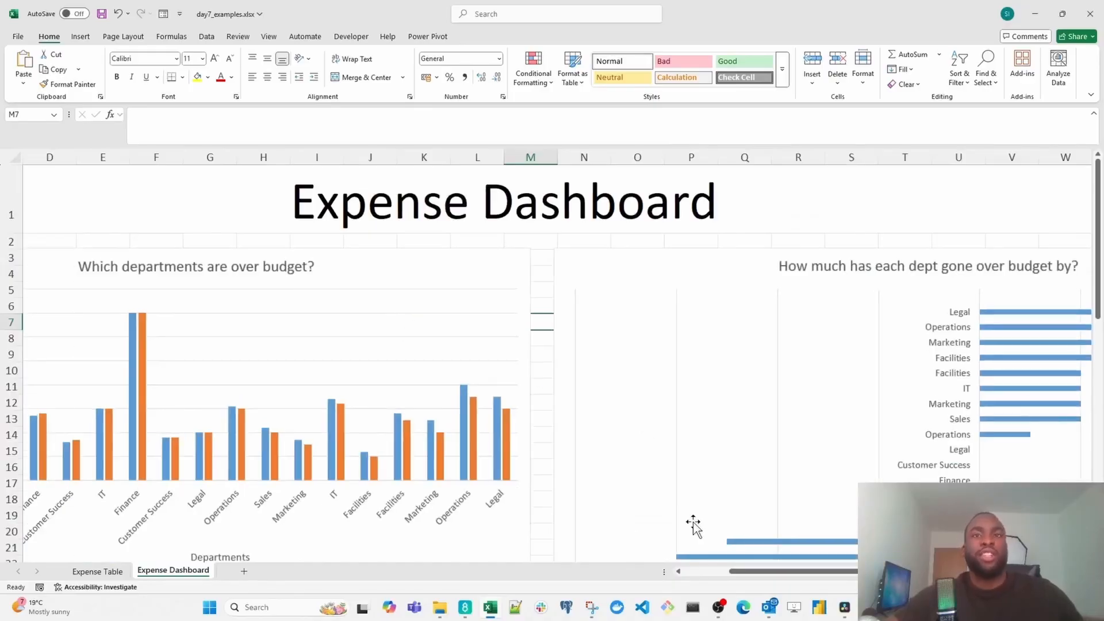
{"action": "left_click_drag", "start_coordinate": [729, 576], "coordinate": [588, 547]}
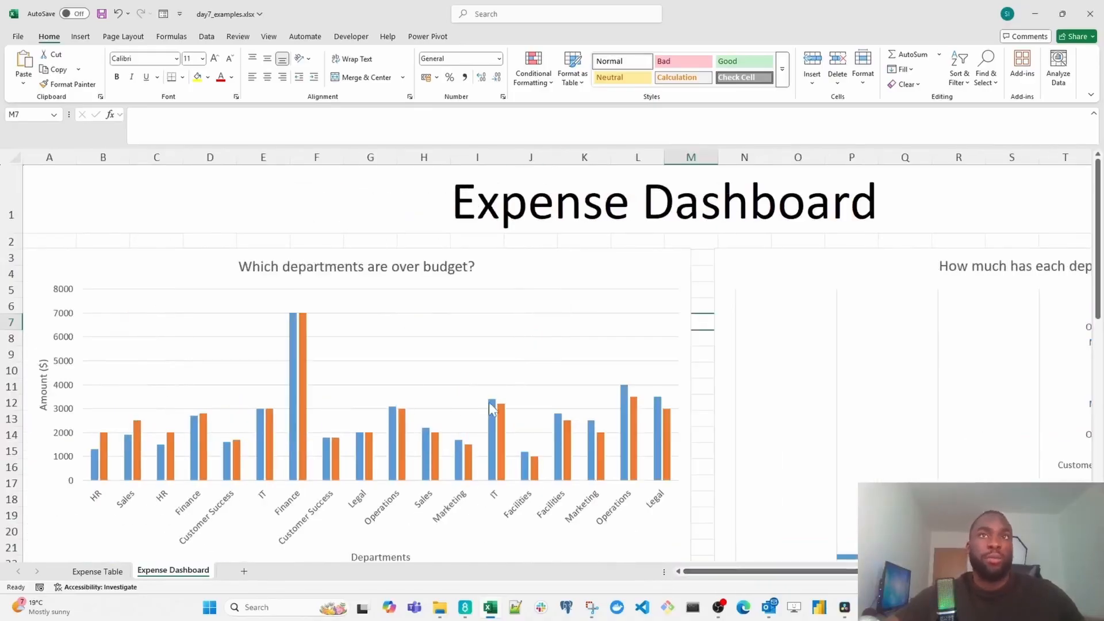
{"action": "scroll", "coordinate": [387, 363], "scroll_direction": "up", "scroll_amount": 2, "text": "ctrl"}
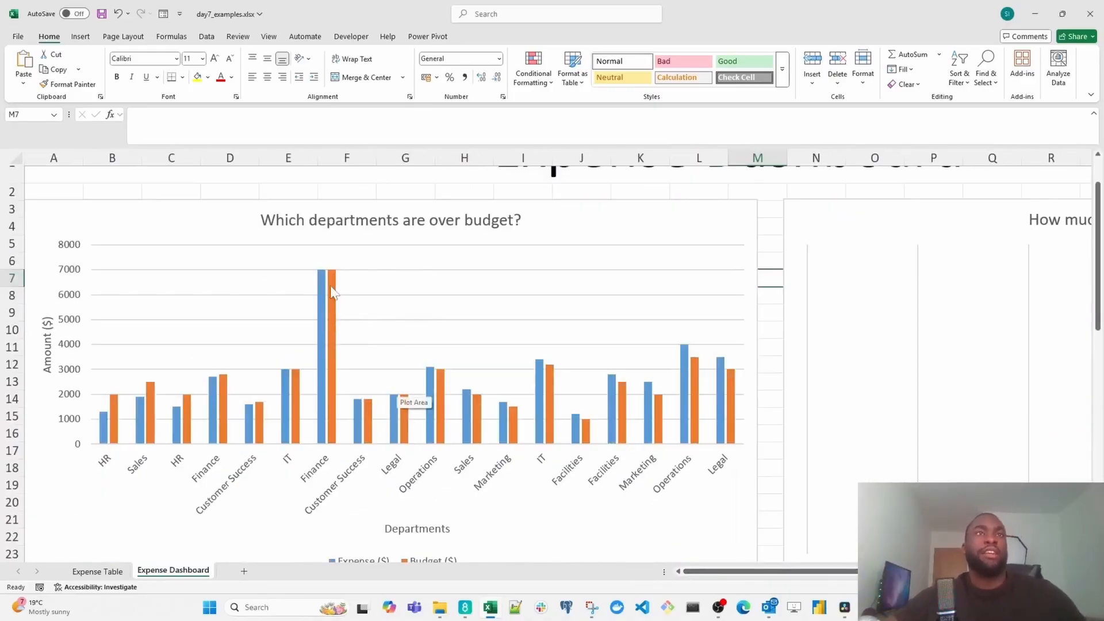
{"action": "mouse_move", "coordinate": [326, 281]}
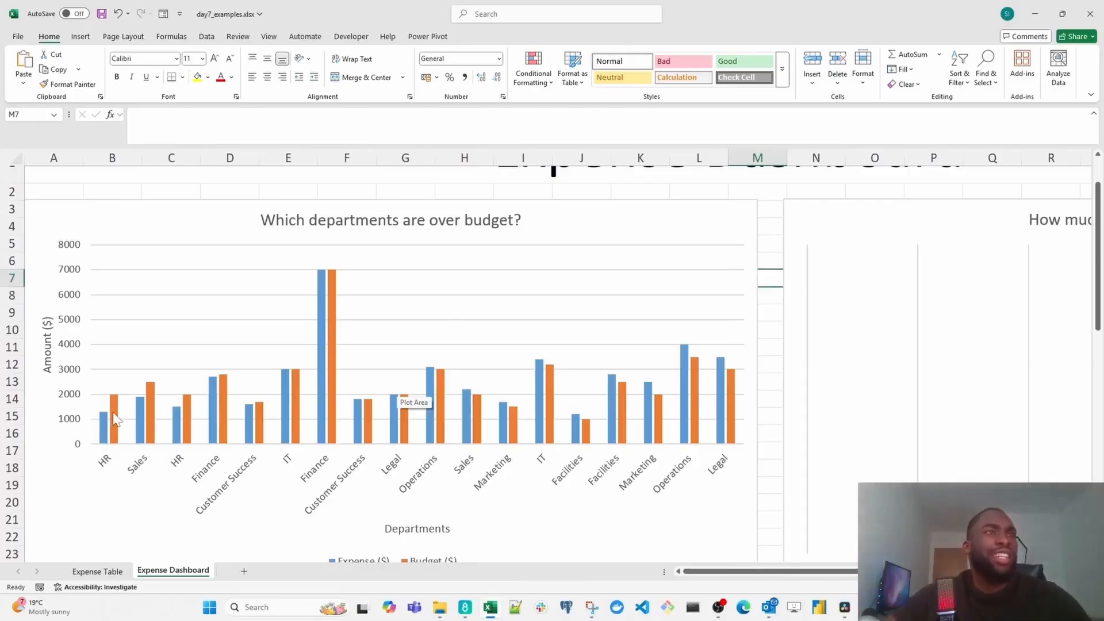
{"action": "mouse_move", "coordinate": [117, 410]}
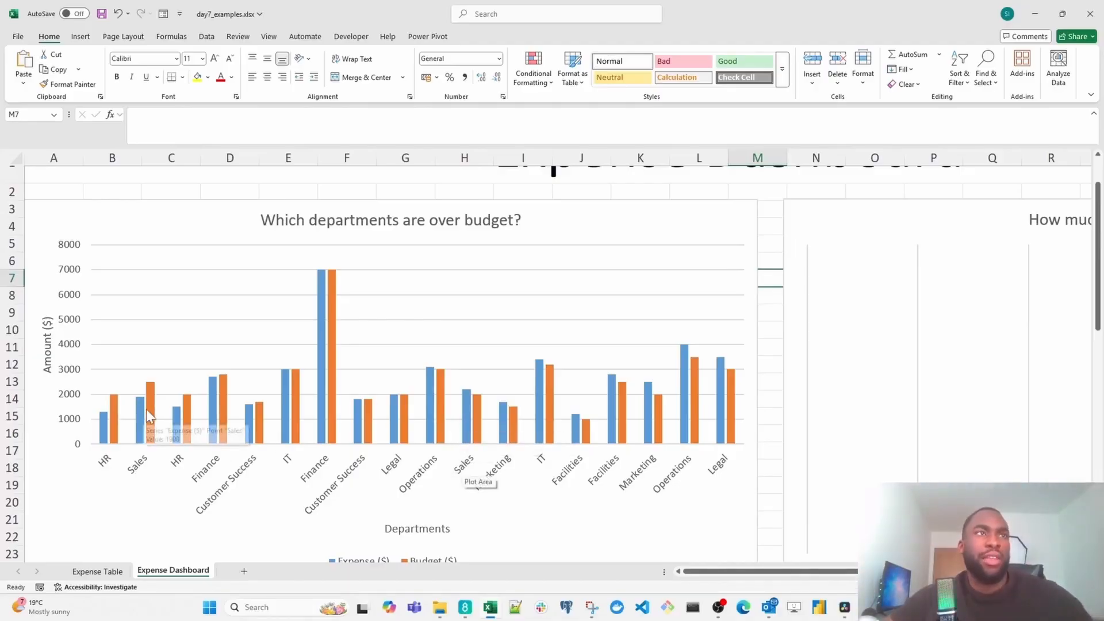
{"action": "mouse_move", "coordinate": [149, 408]}
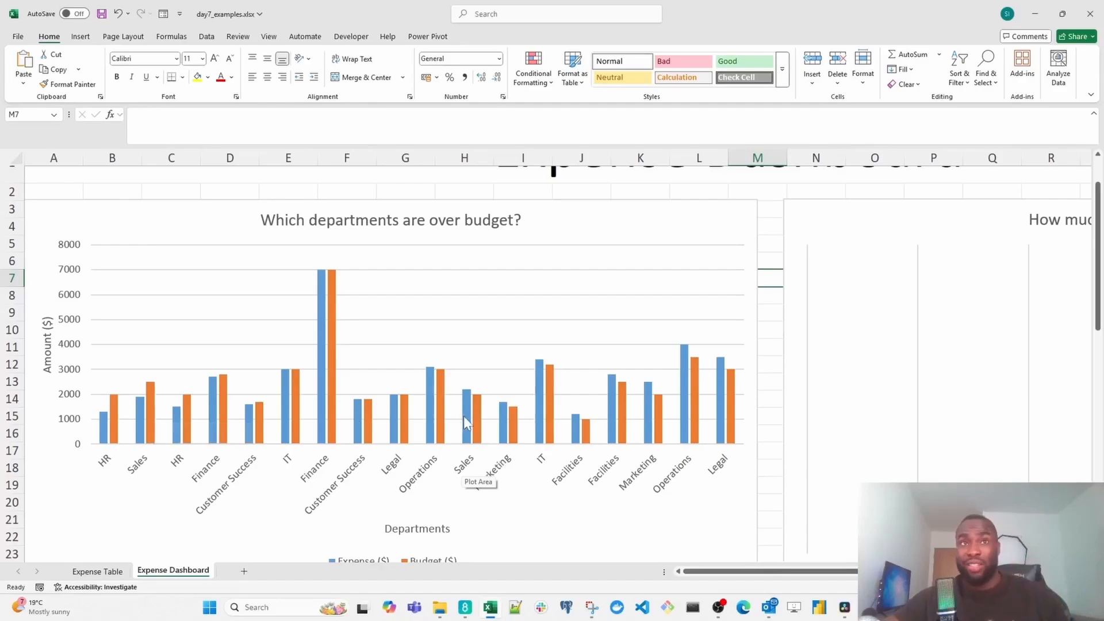
{"action": "mouse_move", "coordinate": [464, 417]}
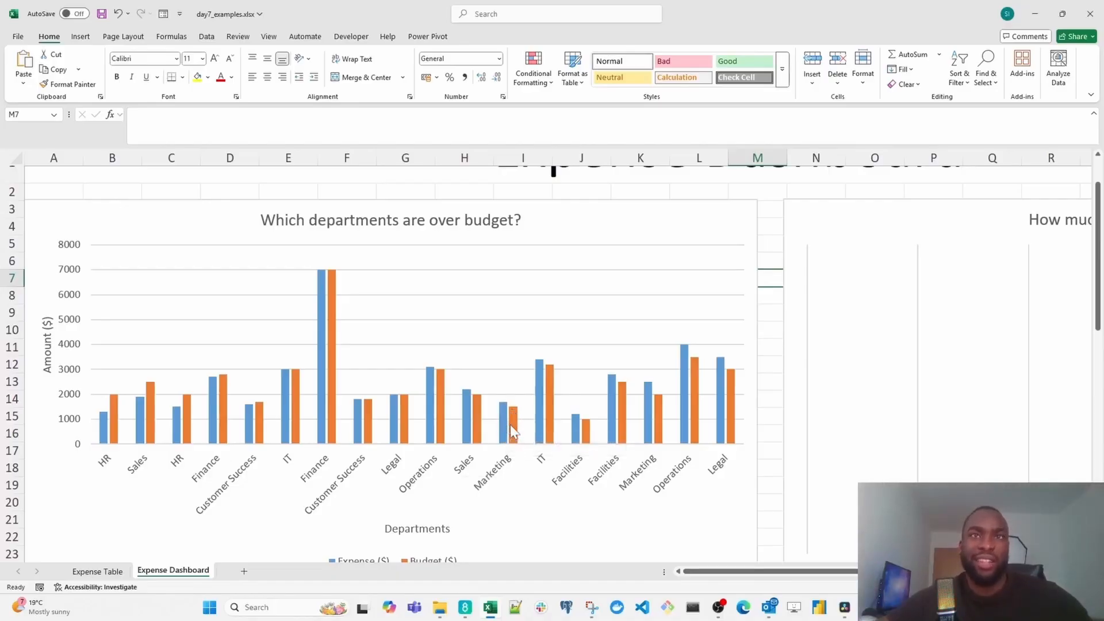
{"action": "mouse_move", "coordinate": [541, 415]}
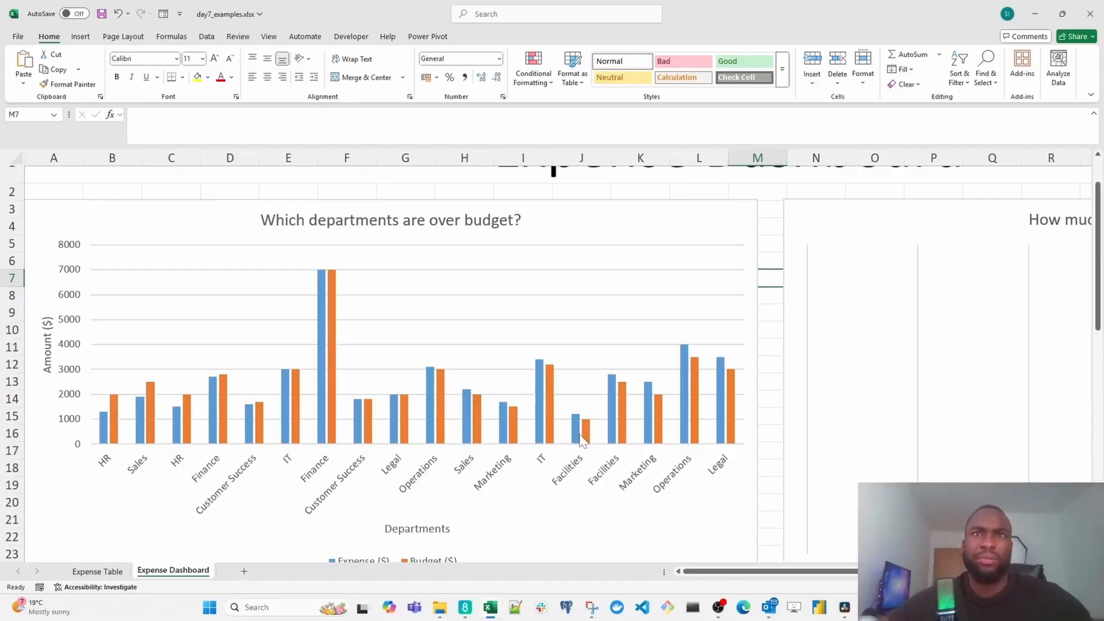
{"action": "mouse_move", "coordinate": [580, 442]}
{"action": "mouse_move", "coordinate": [614, 421]}
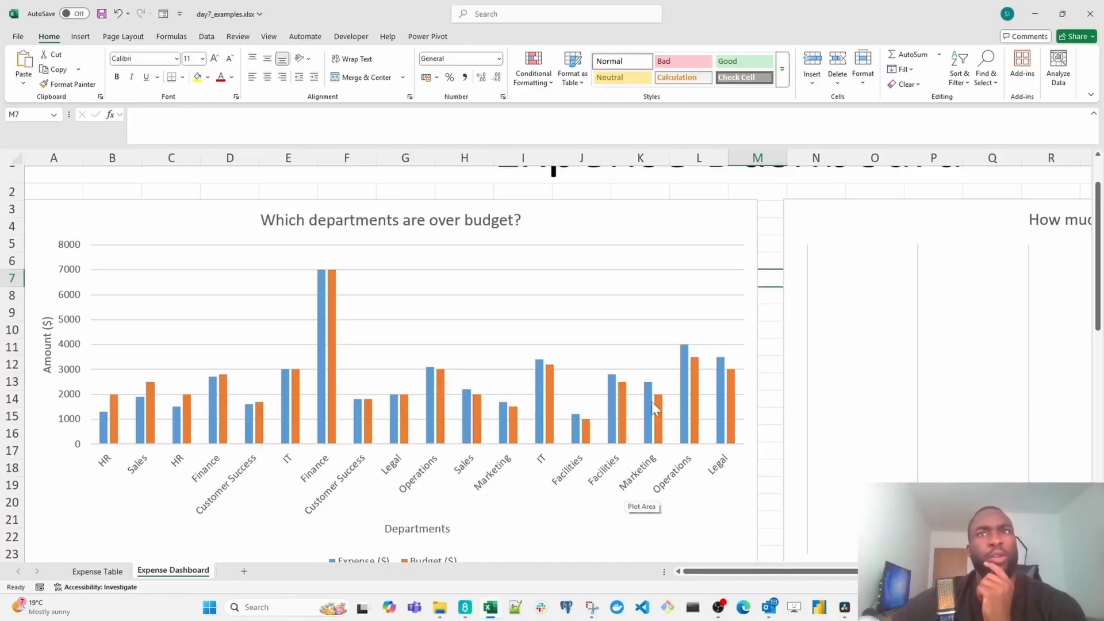
{"action": "mouse_move", "coordinate": [653, 438]}
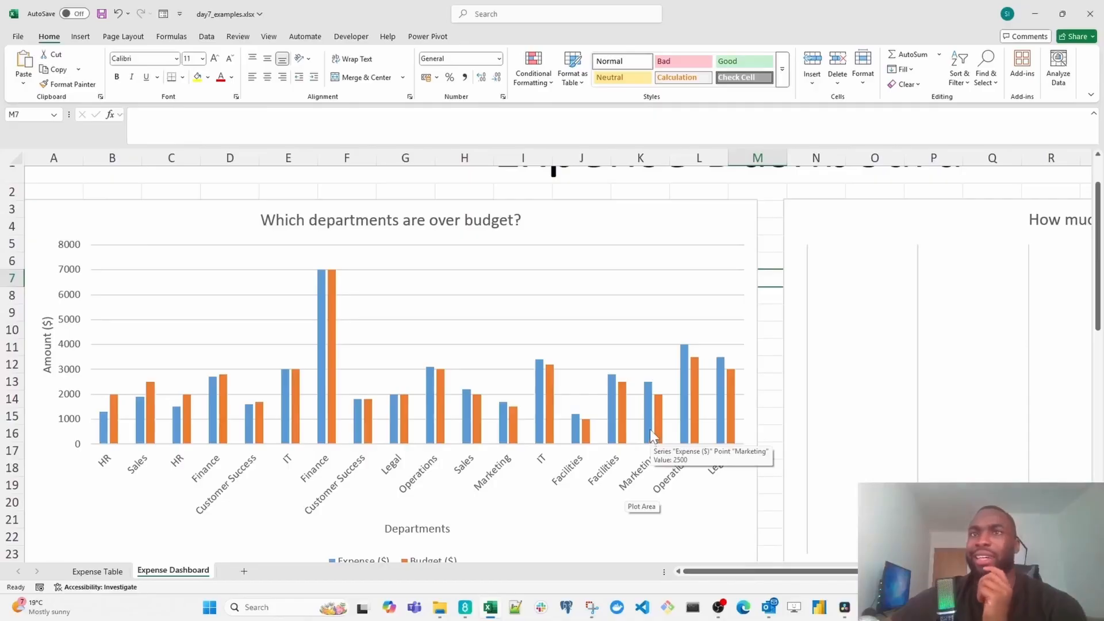
{"action": "mouse_move", "coordinate": [651, 412]}
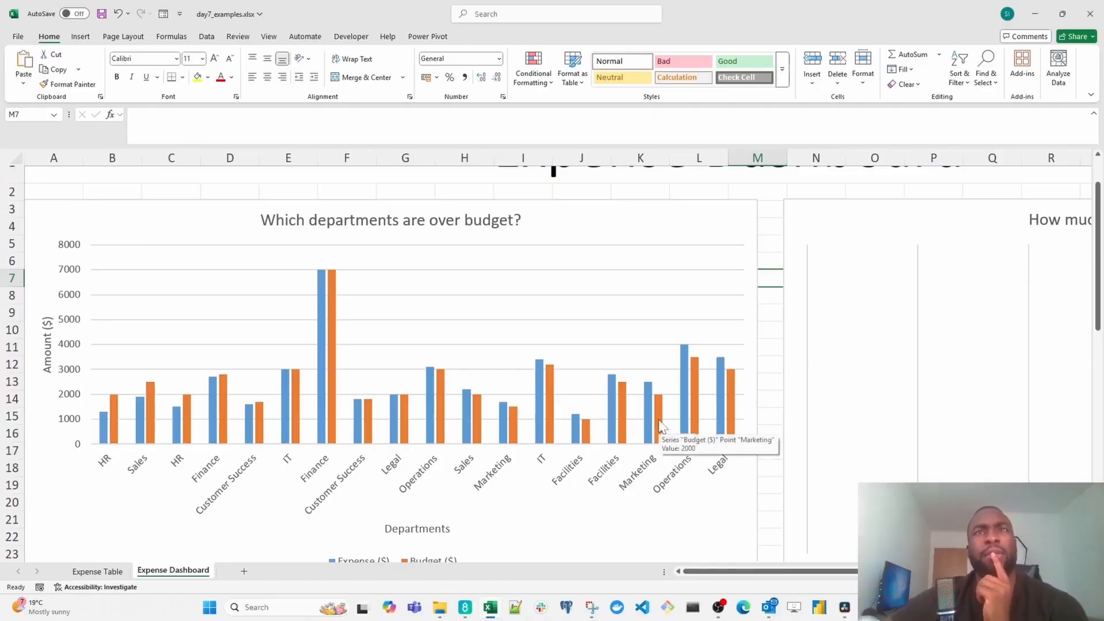
- Examine the difference bars by department in the "How much has each dept gone over budget by?" chart and show its chart elements list
{"action": "scroll", "coordinate": [659, 426], "scroll_direction": "down", "scroll_amount": 5}
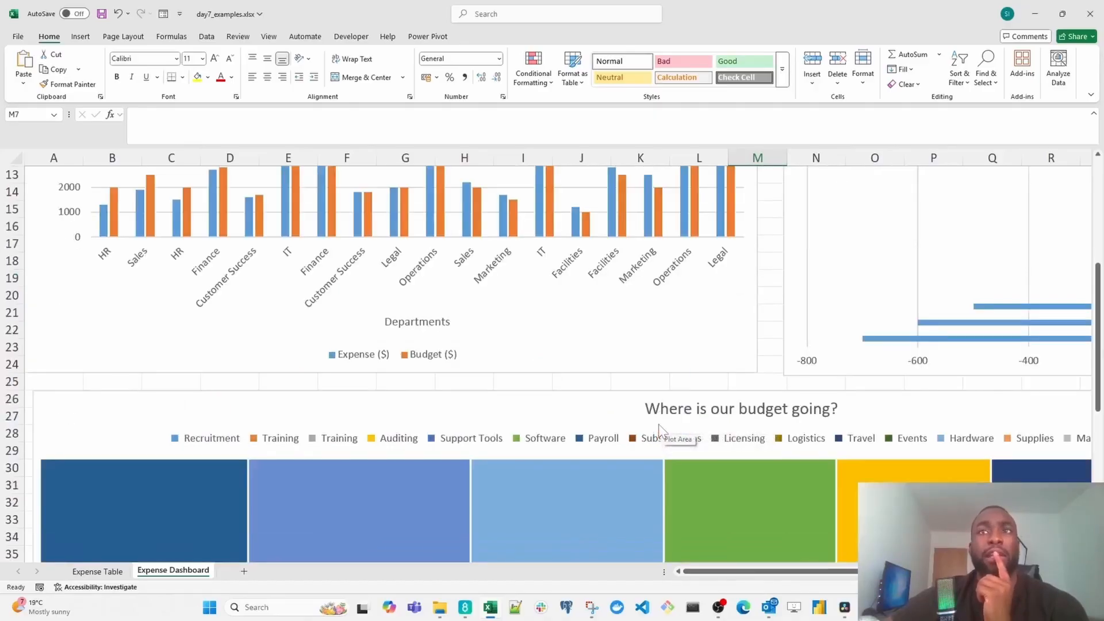
{"action": "scroll", "coordinate": [659, 427], "scroll_direction": "up", "scroll_amount": 3}
{"action": "scroll", "coordinate": [660, 427], "scroll_direction": "up", "scroll_amount": 1}
{"action": "left_click_drag", "start_coordinate": [763, 572], "coordinate": [898, 574]}
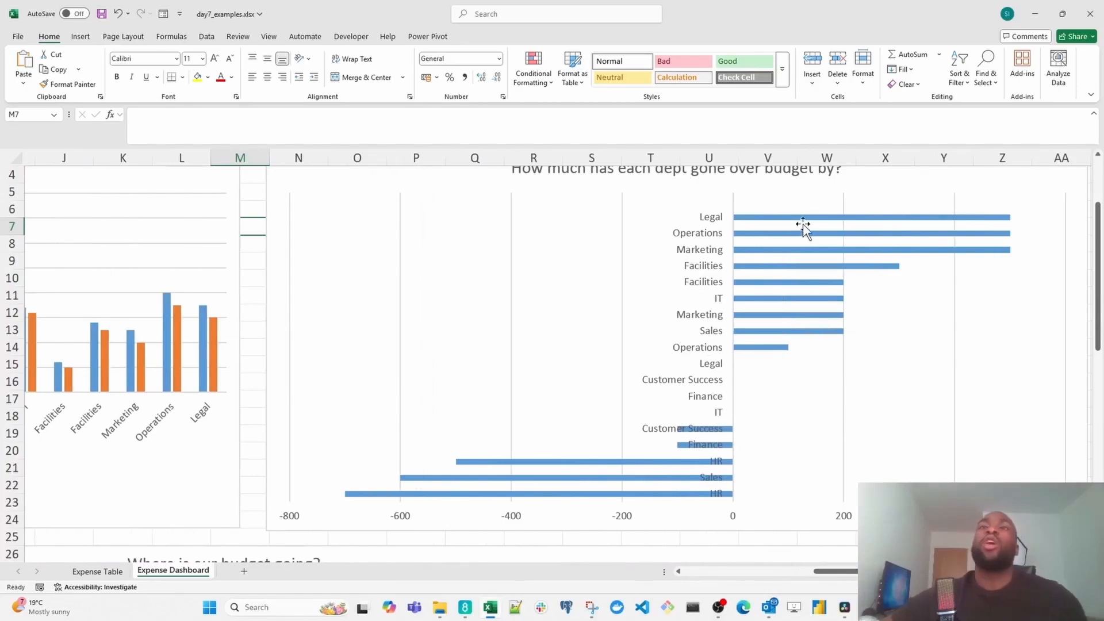
{"action": "mouse_move", "coordinate": [824, 254]}
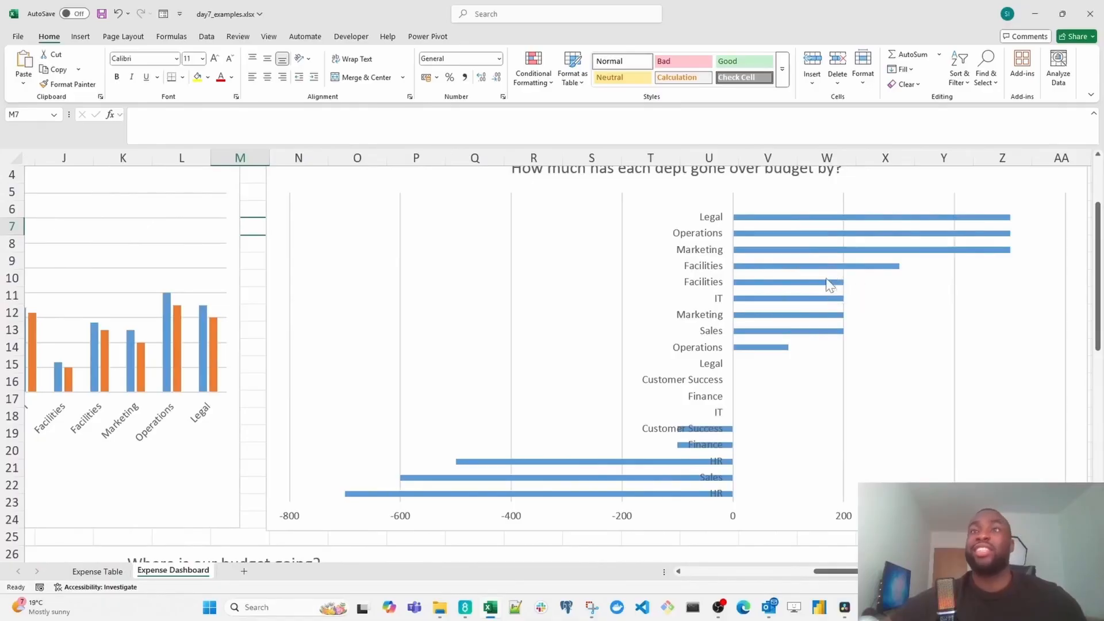
{"action": "left_click", "coordinate": [702, 276]}
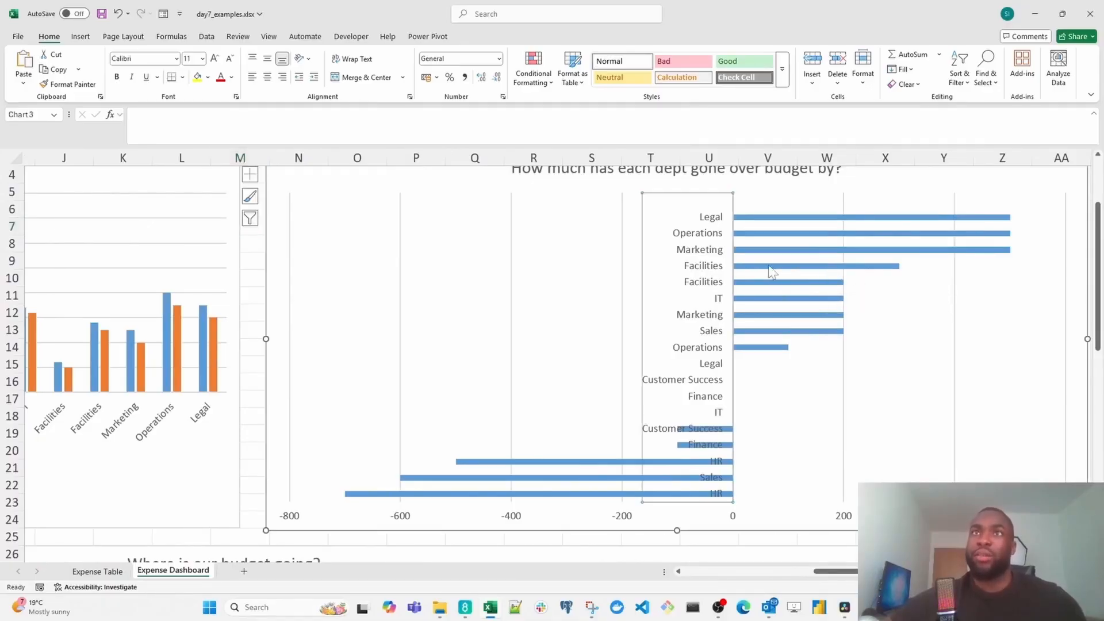
{"action": "left_click", "coordinate": [771, 299]}
{"action": "left_click", "coordinate": [771, 299]}
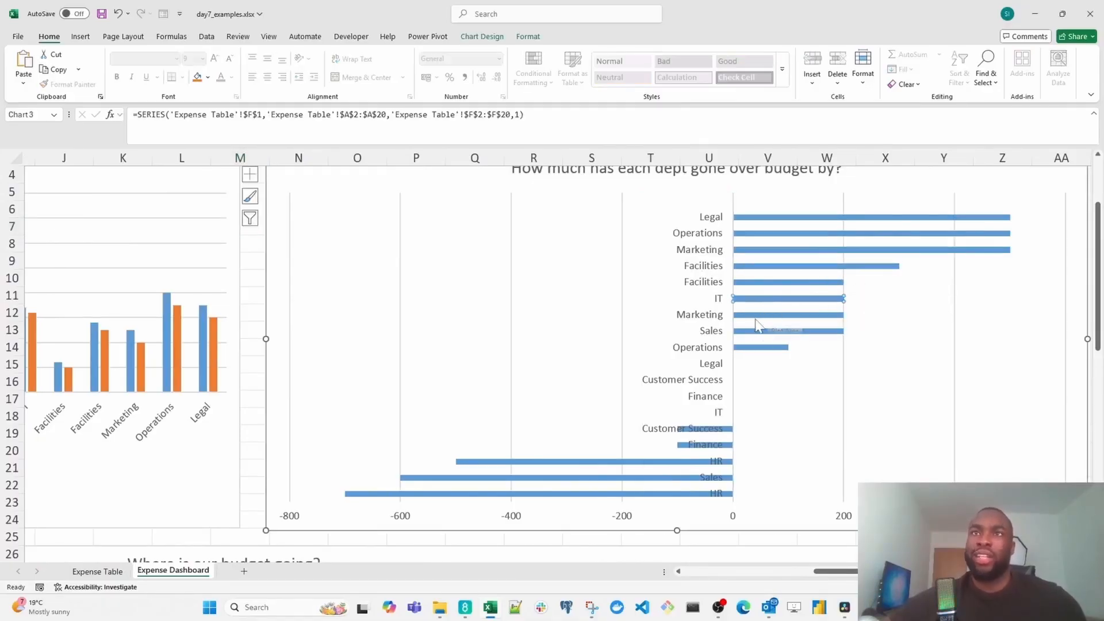
{"action": "mouse_move", "coordinate": [756, 320]}
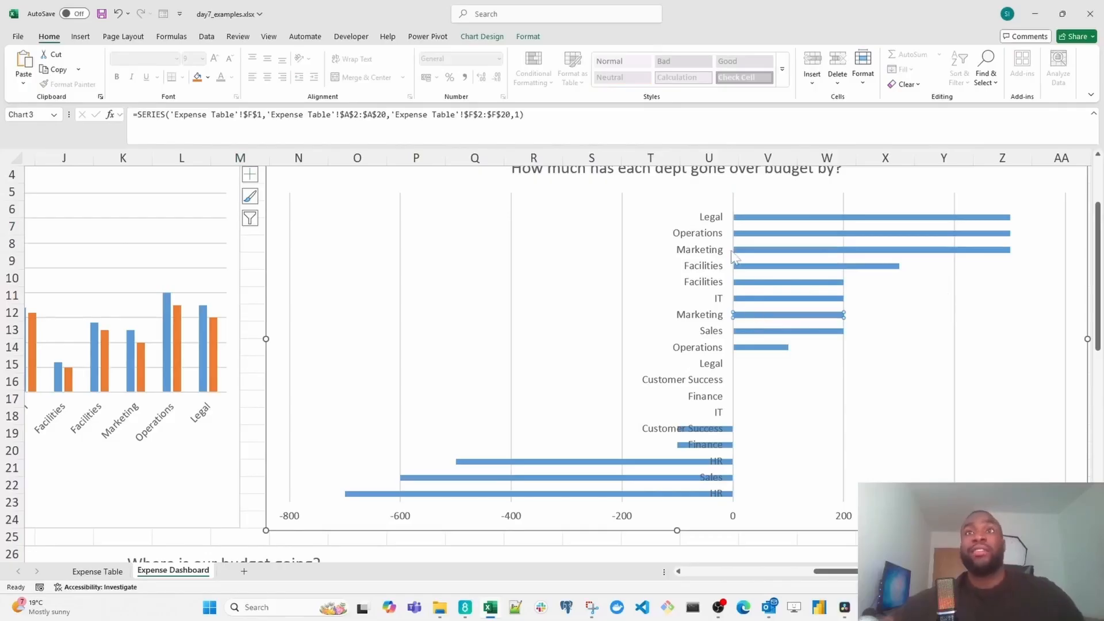
{"action": "mouse_move", "coordinate": [746, 253]}
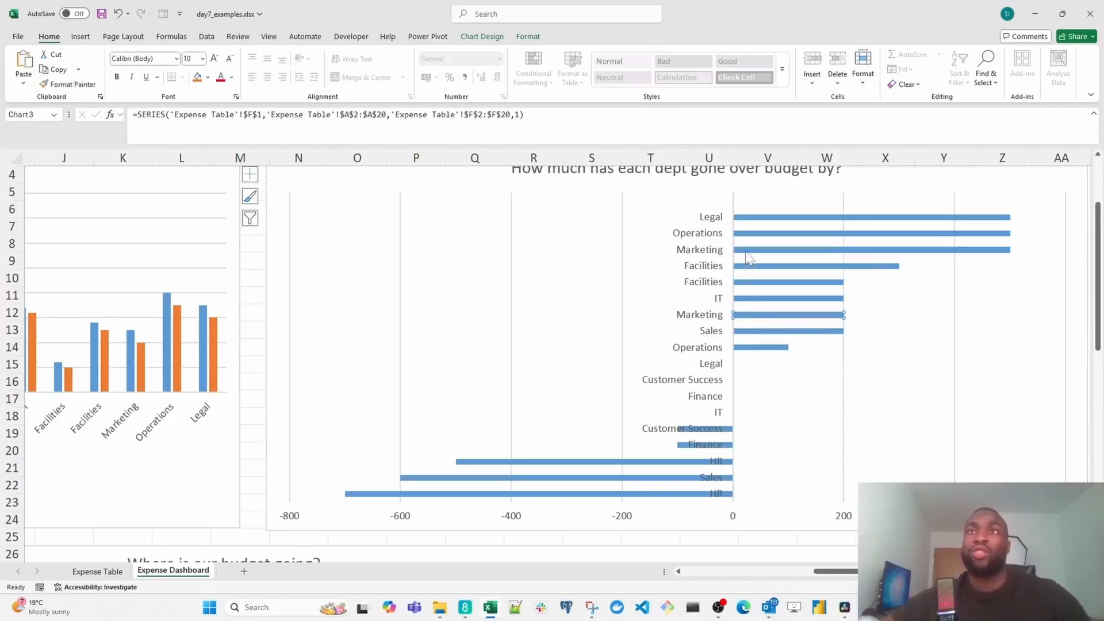
{"action": "left_click", "coordinate": [771, 275]}
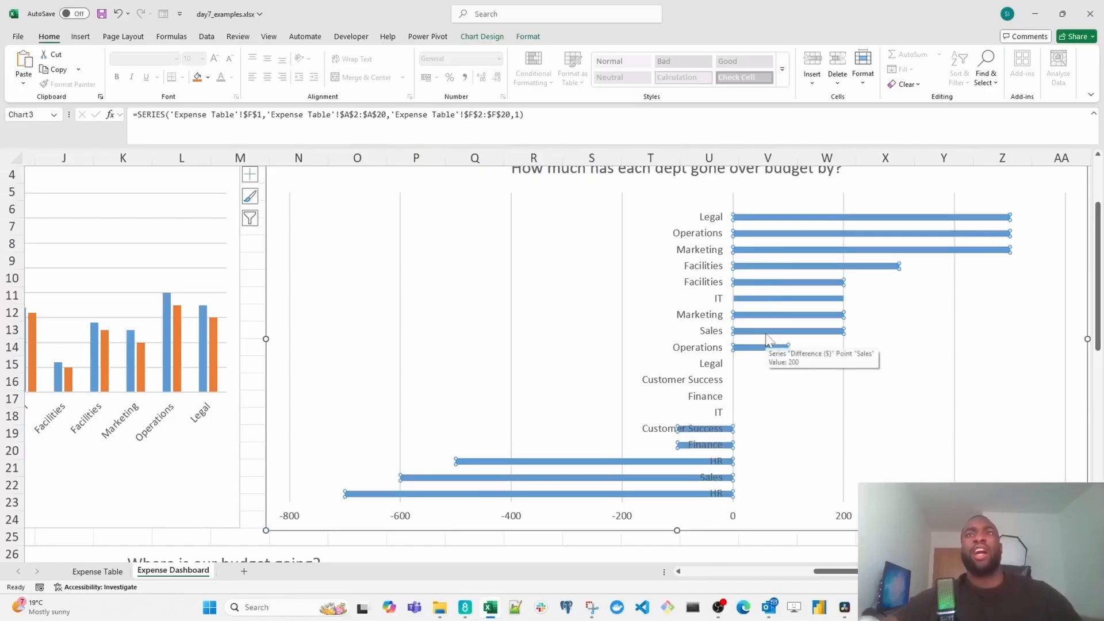
{"action": "left_click", "coordinate": [768, 346]}
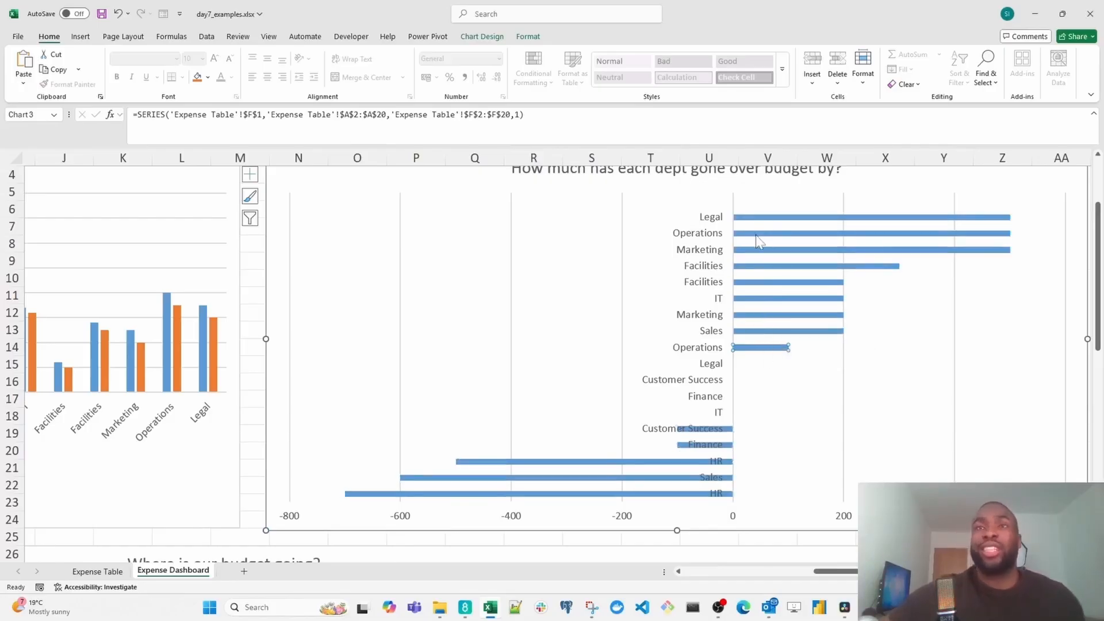
{"action": "mouse_move", "coordinate": [764, 352]}
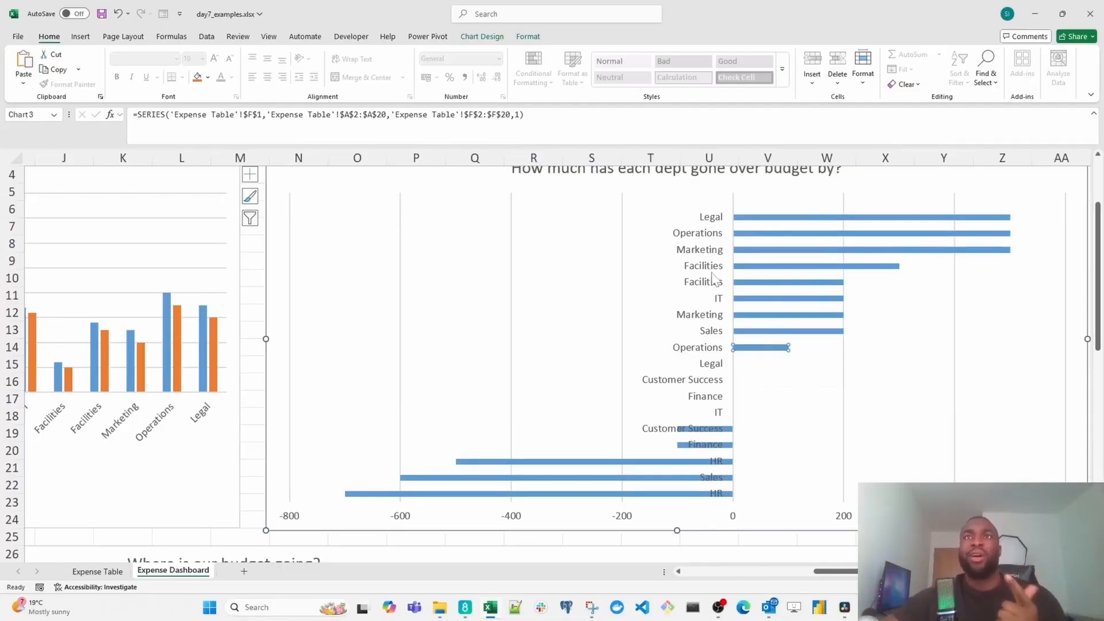
{"action": "key", "text": "ctrl+q"}
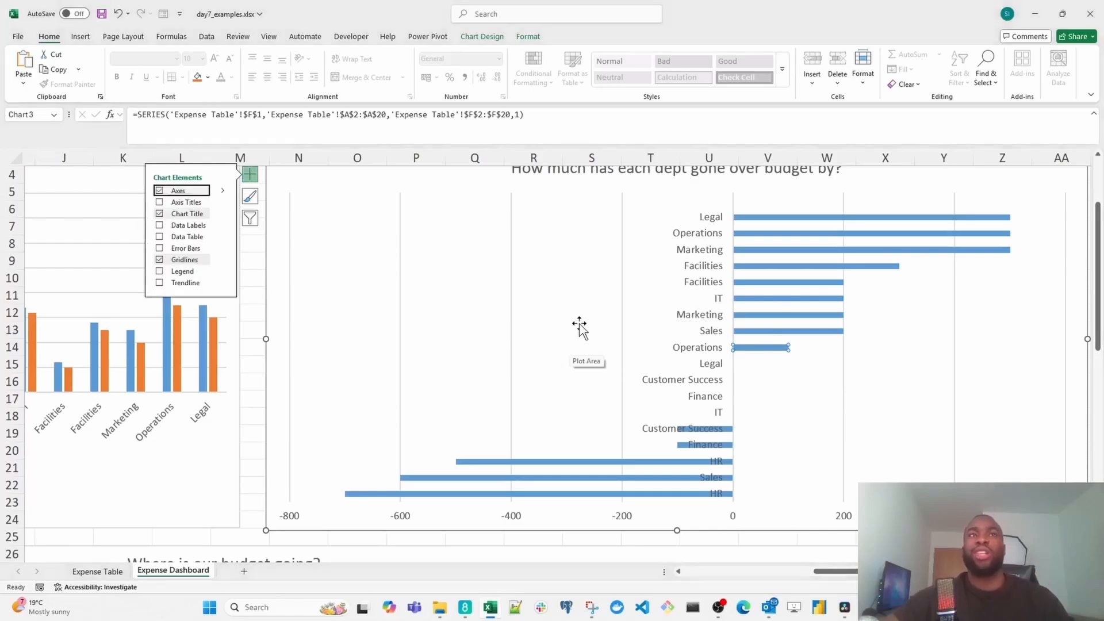
- Deselect the difference chart and examine the category values in the "Where is our budget going?" treemap, including Payroll, Equipment and Software
{"action": "left_click", "coordinate": [253, 367]}
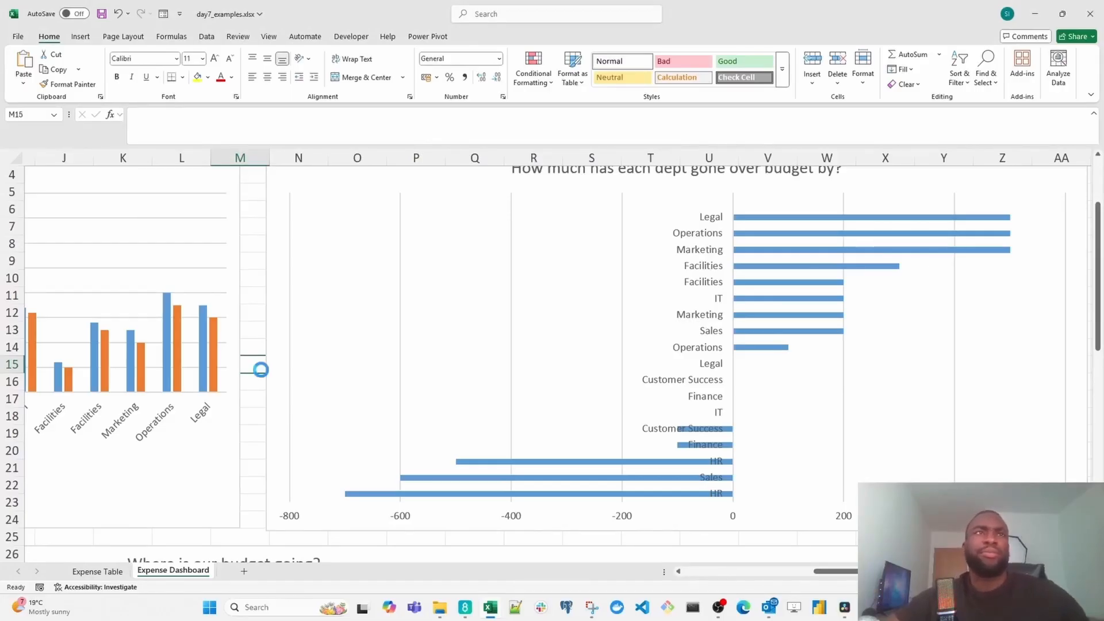
{"action": "scroll", "coordinate": [261, 369], "scroll_direction": "down", "scroll_amount": 1}
{"action": "scroll", "coordinate": [375, 394], "scroll_direction": "down", "scroll_amount": 1}
{"action": "scroll", "coordinate": [375, 395], "scroll_direction": "down", "scroll_amount": 2}
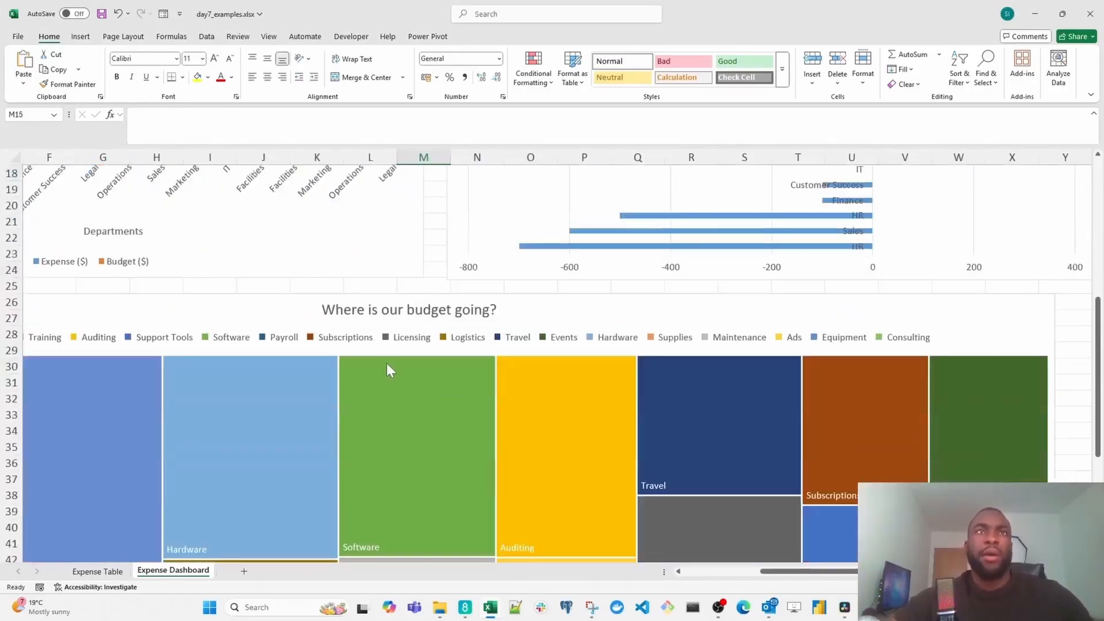
{"action": "scroll", "coordinate": [387, 364], "scroll_direction": "down", "scroll_amount": 1}
{"action": "scroll", "coordinate": [398, 326], "scroll_direction": "down", "scroll_amount": 1}
{"action": "scroll", "coordinate": [398, 325], "scroll_direction": "down", "scroll_amount": 3}
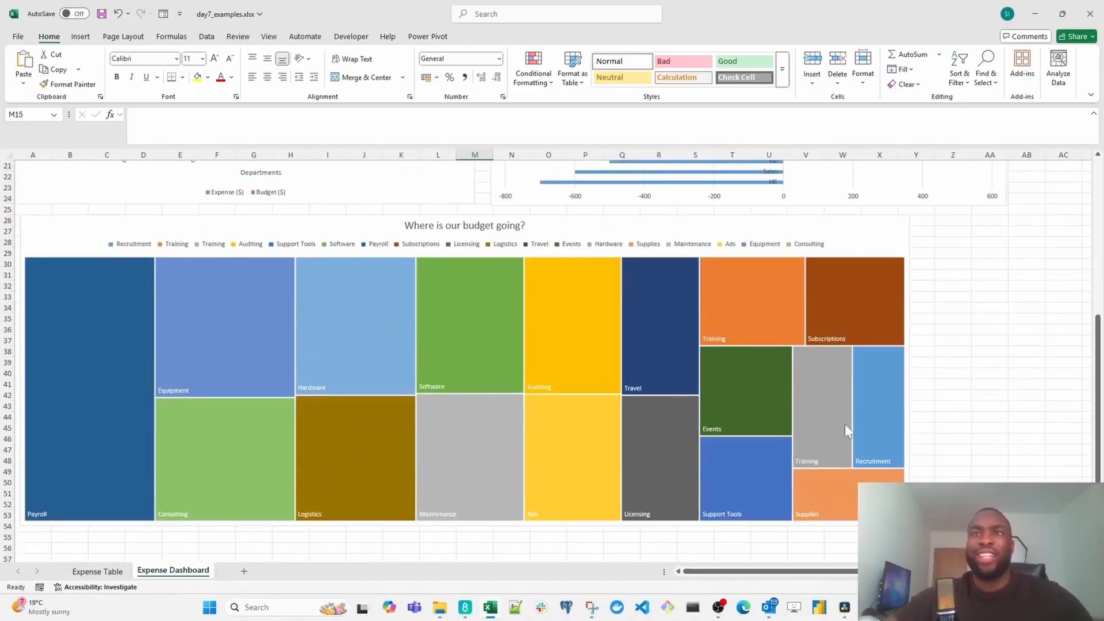
{"action": "scroll", "coordinate": [901, 435], "scroll_direction": "down", "scroll_amount": 1}
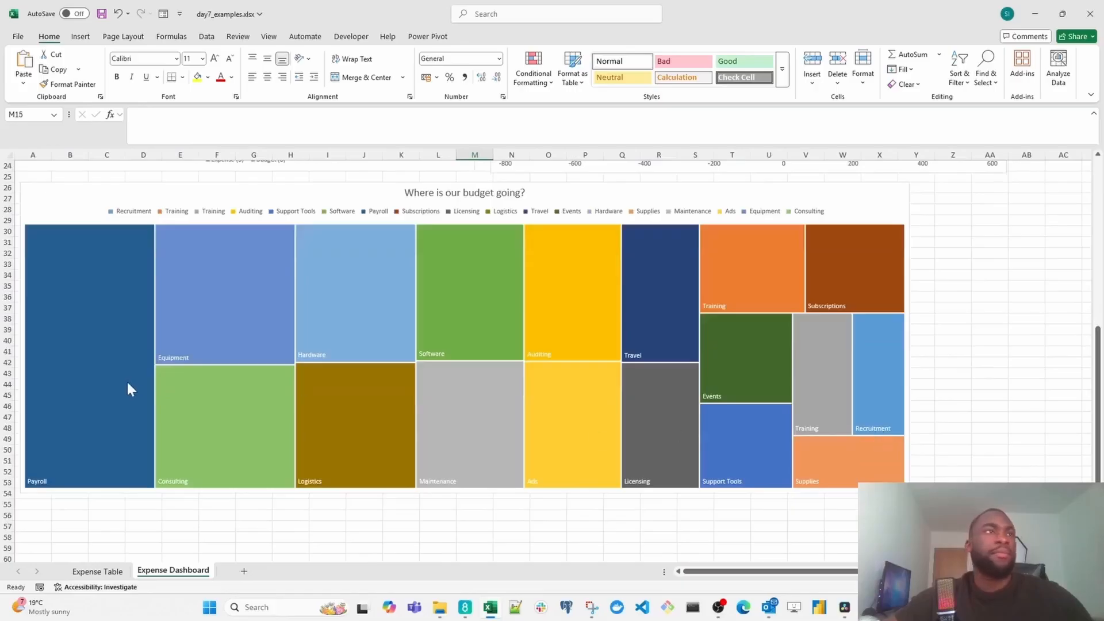
{"action": "mouse_move", "coordinate": [127, 394]}
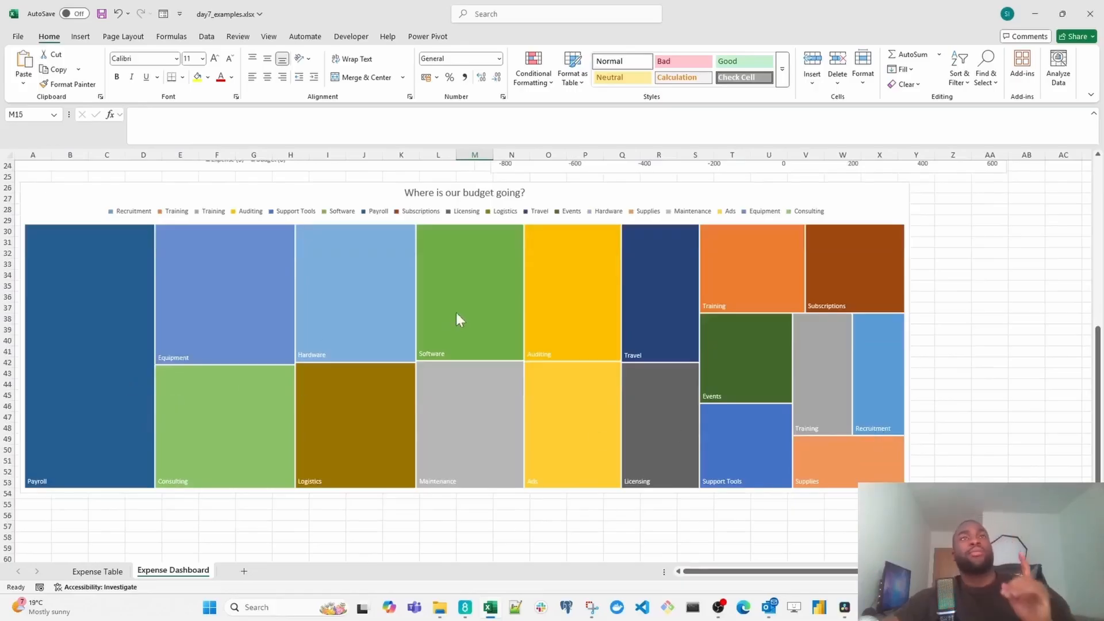
{"action": "mouse_move", "coordinate": [458, 319]}
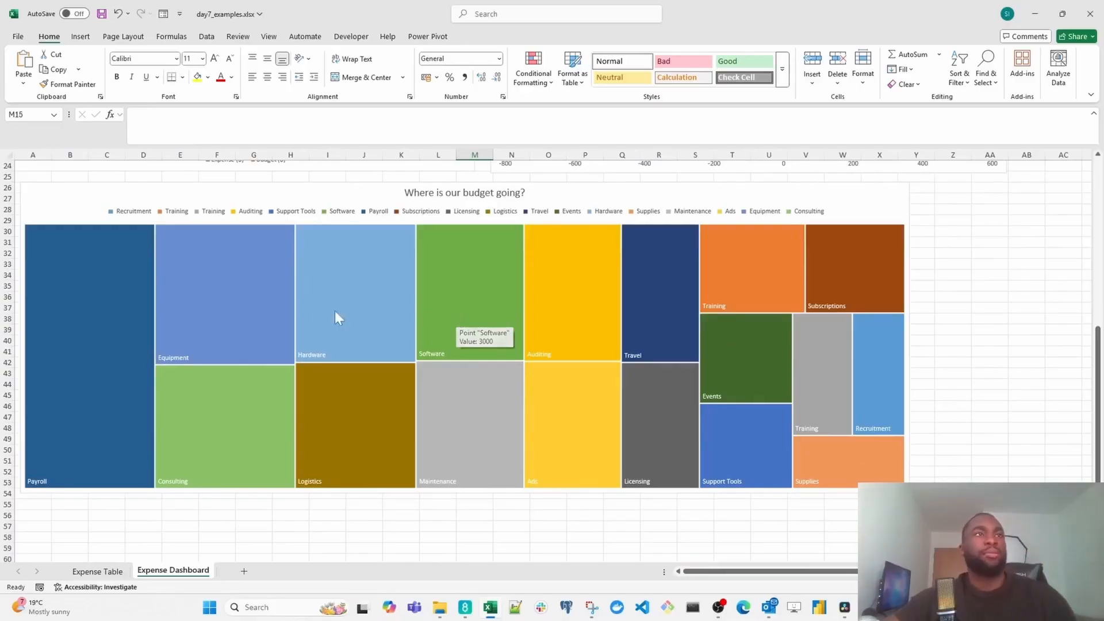
{"action": "mouse_move", "coordinate": [87, 335]}
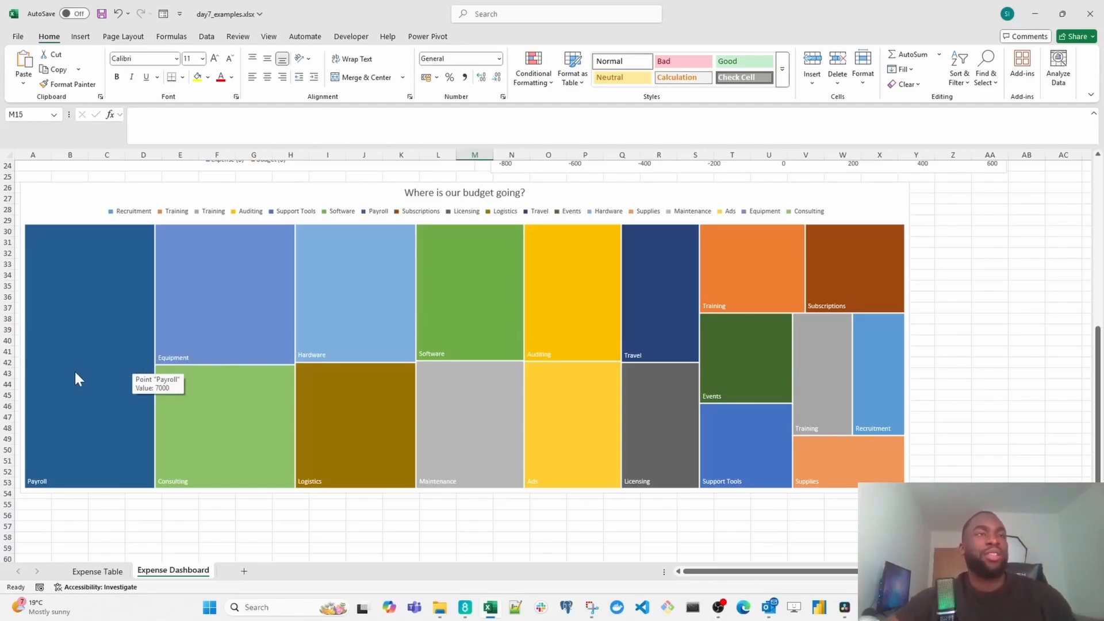
{"action": "mouse_move", "coordinate": [216, 299]}
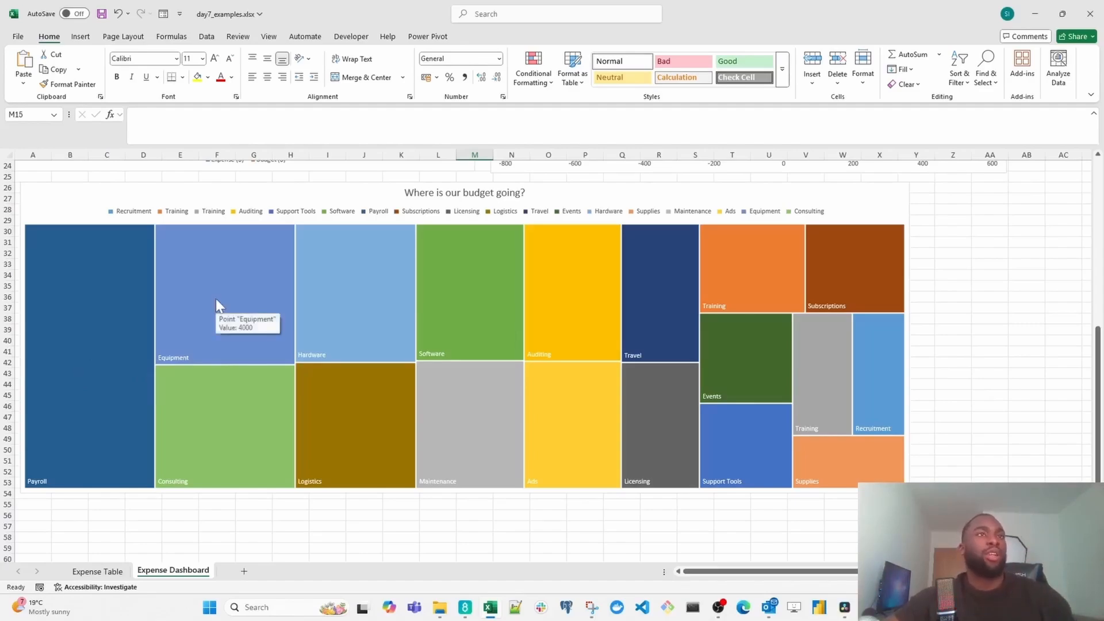
{"action": "mouse_move", "coordinate": [225, 433]}
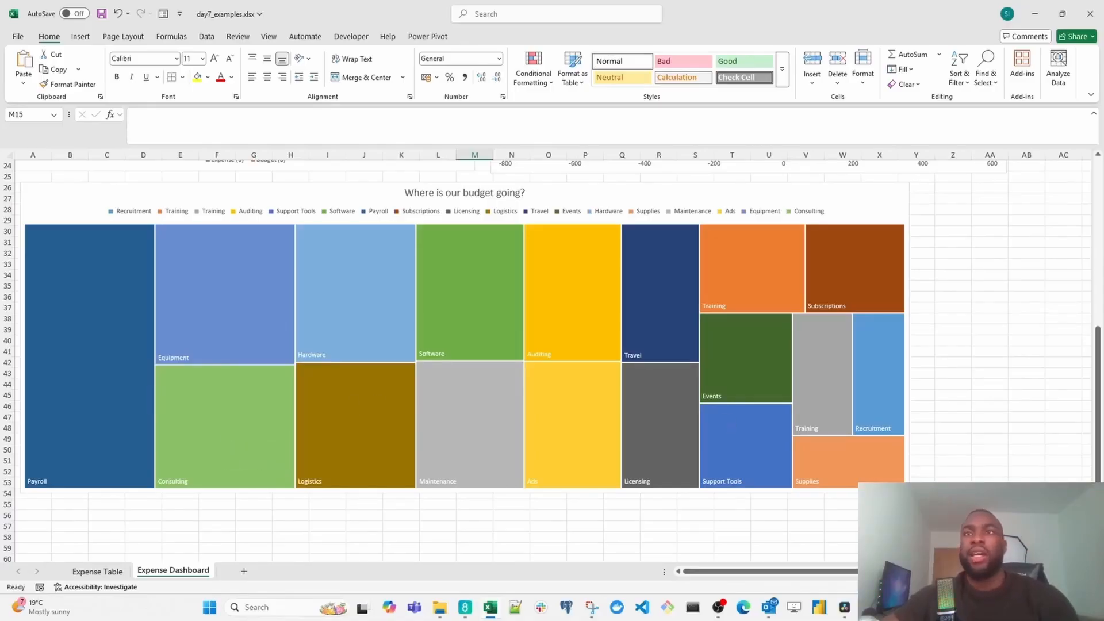
{"action": "mouse_move", "coordinate": [525, 290]}
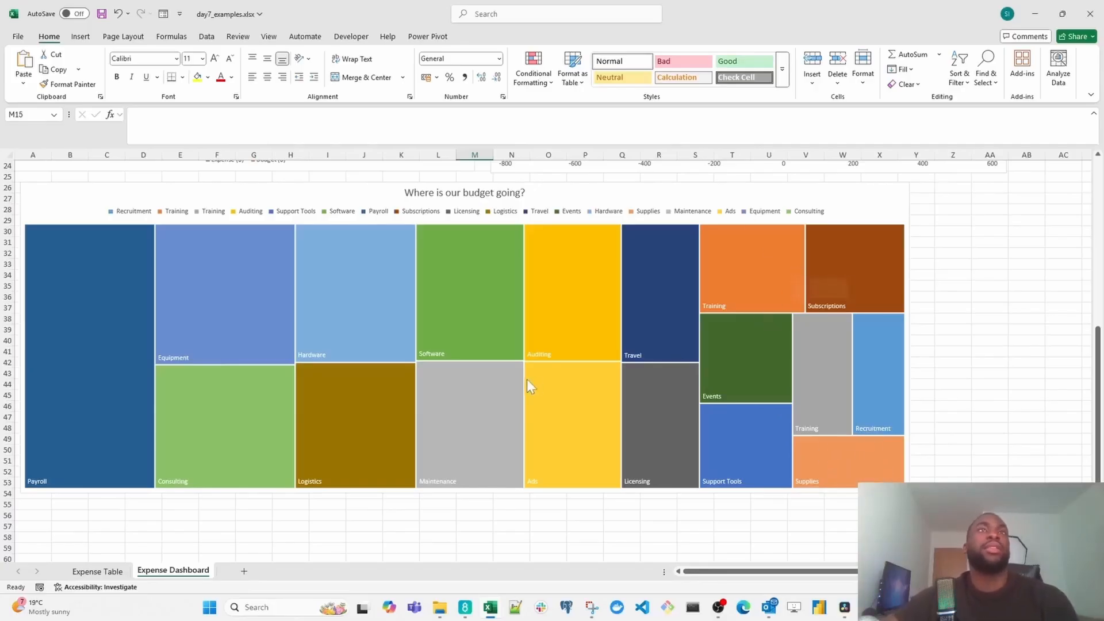
{"action": "scroll", "coordinate": [365, 555], "scroll_direction": "up", "scroll_amount": 1}
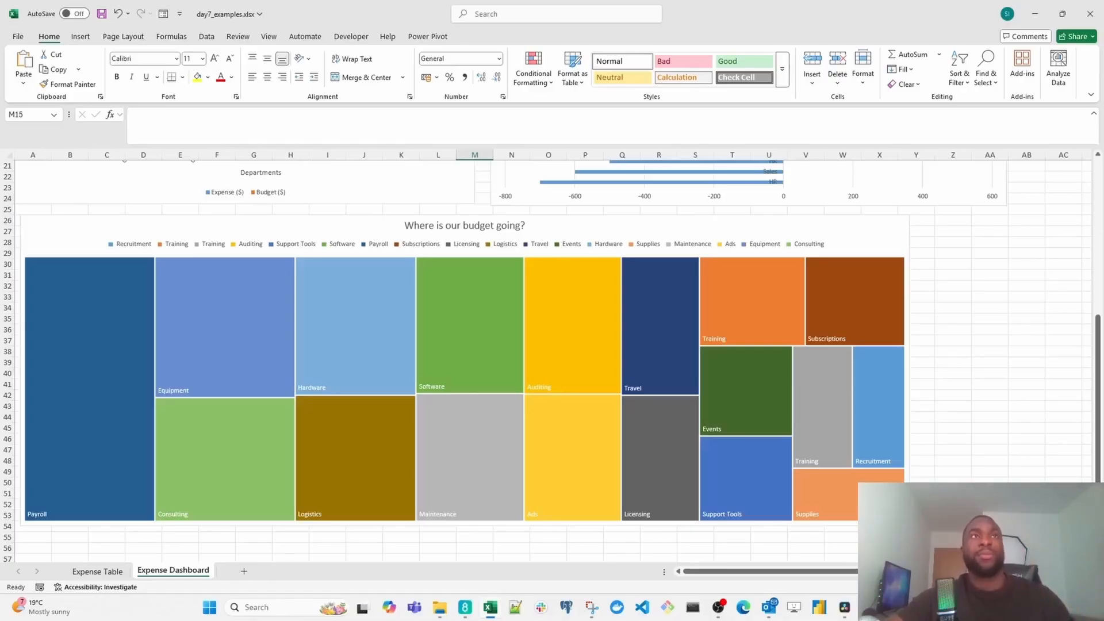
{"action": "scroll", "coordinate": [345, 333], "scroll_direction": "up", "scroll_amount": 7}
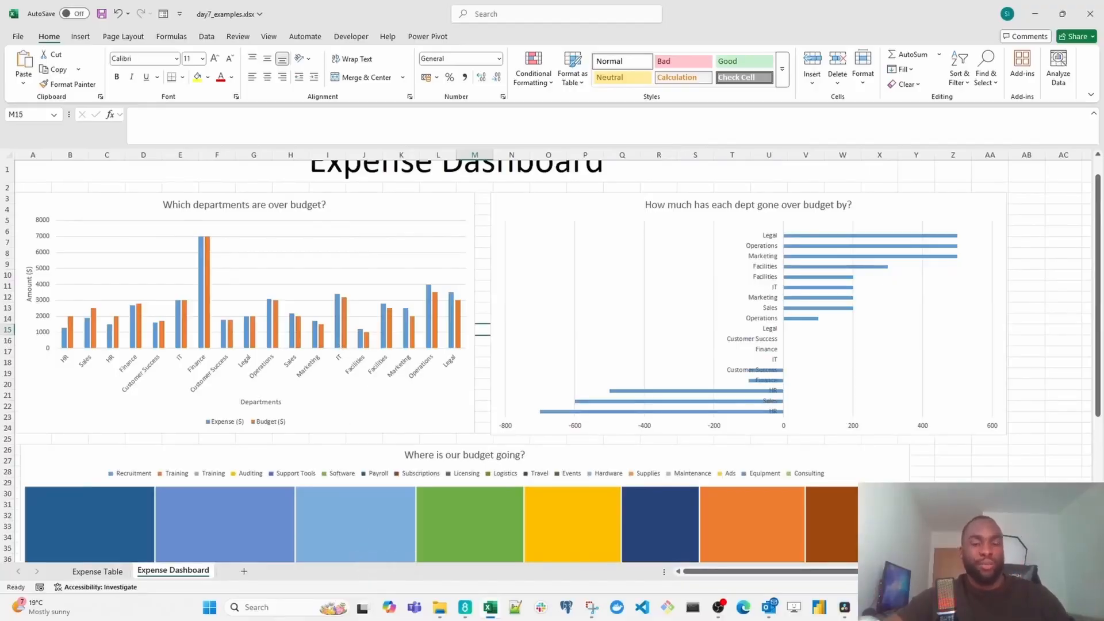
{"action": "mouse_move", "coordinate": [390, 505]}
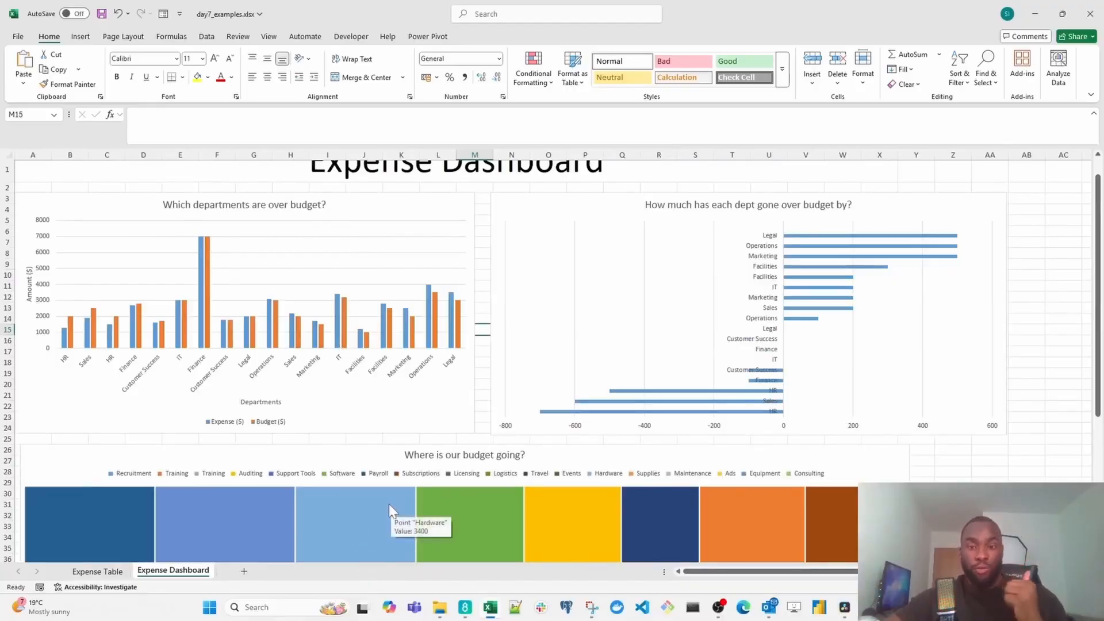
- Highlight the two Operations rows, 11 and 18, in the Expense Table sheet to compare their expenses with their budgets
{"action": "left_click", "coordinate": [112, 575]}
{"action": "scroll", "coordinate": [230, 338], "scroll_direction": "up", "scroll_amount": 2}
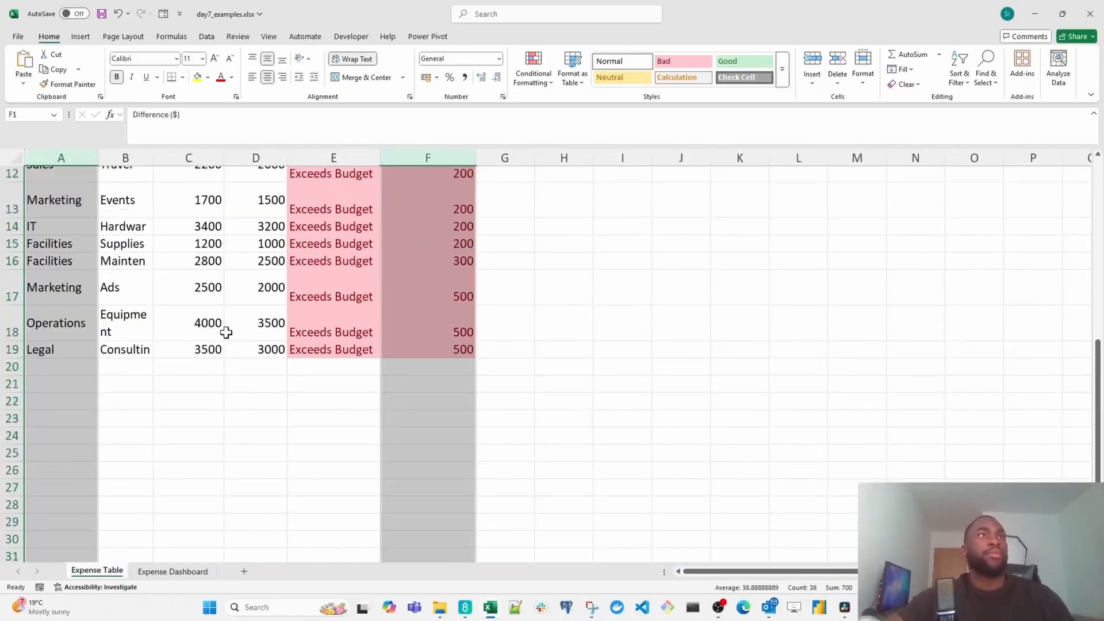
{"action": "scroll", "coordinate": [192, 379], "scroll_direction": "up", "scroll_amount": 1}
{"action": "left_click", "coordinate": [192, 375]}
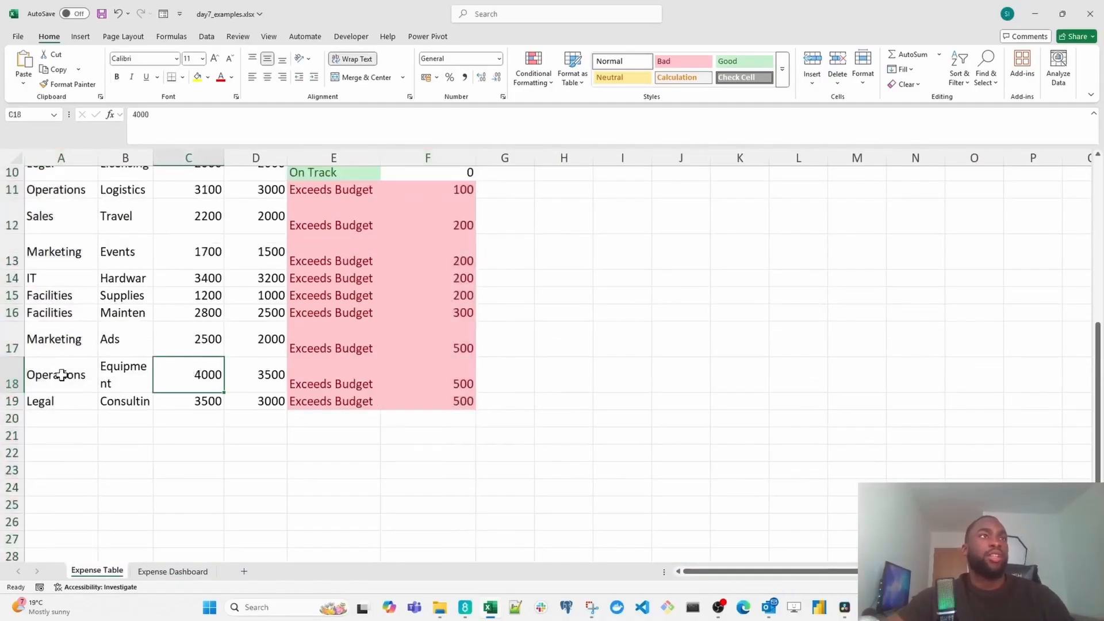
{"action": "left_click_drag", "start_coordinate": [62, 374], "coordinate": [255, 369]}
{"action": "scroll", "coordinate": [115, 348], "scroll_direction": "up", "scroll_amount": 1}
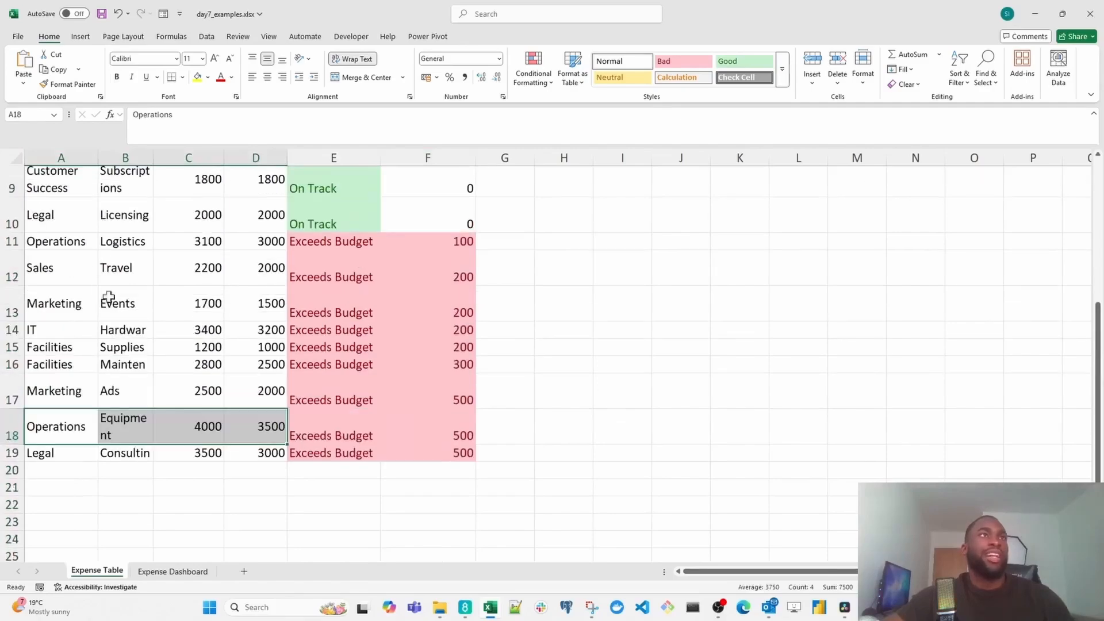
{"action": "left_click_drag", "start_coordinate": [73, 242], "coordinate": [248, 243], "text": "ctrl"}
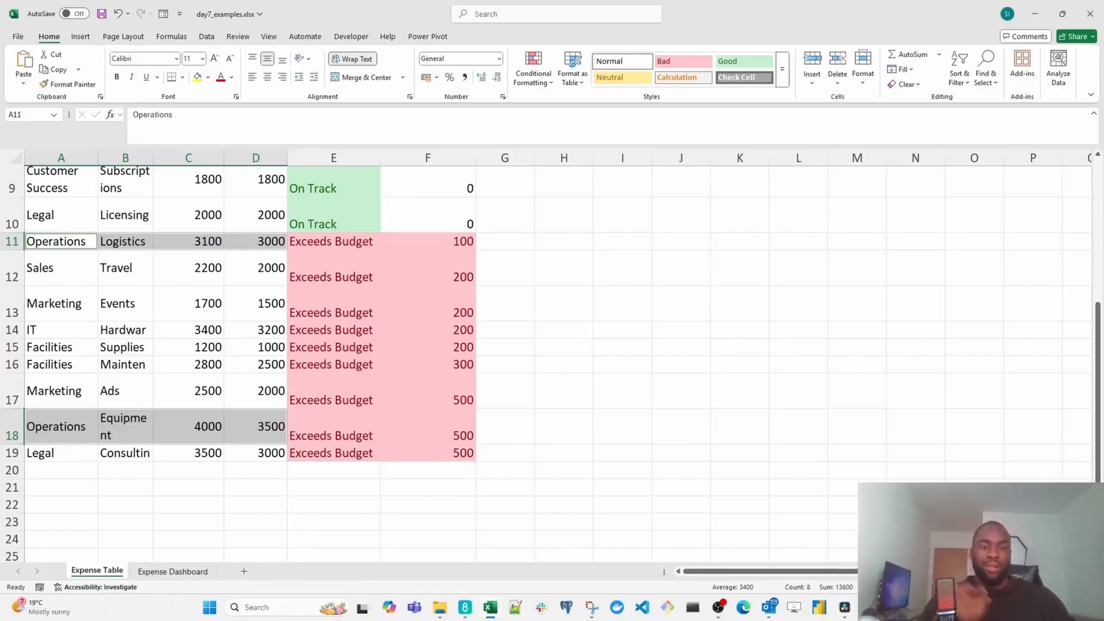
{"action": "left_click", "coordinate": [12, 428]}
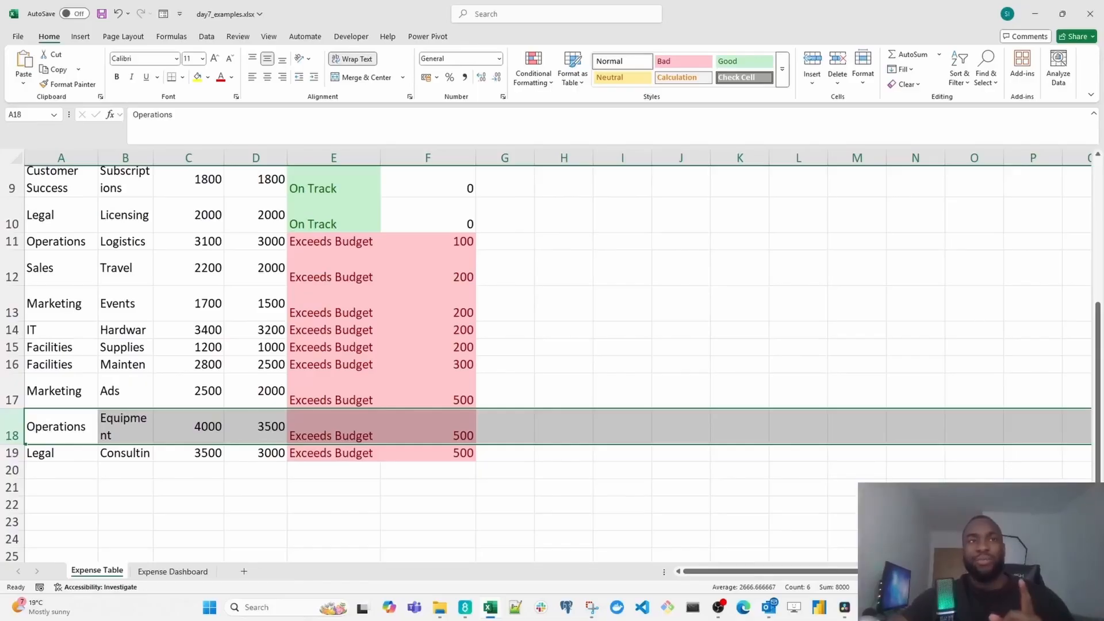
- Return to the Expense Dashboard and select the Budget series in the "Which departments are over budget?" chart to examine the Marketing bars
{"action": "key", "text": "ctrl+Page_Down"}
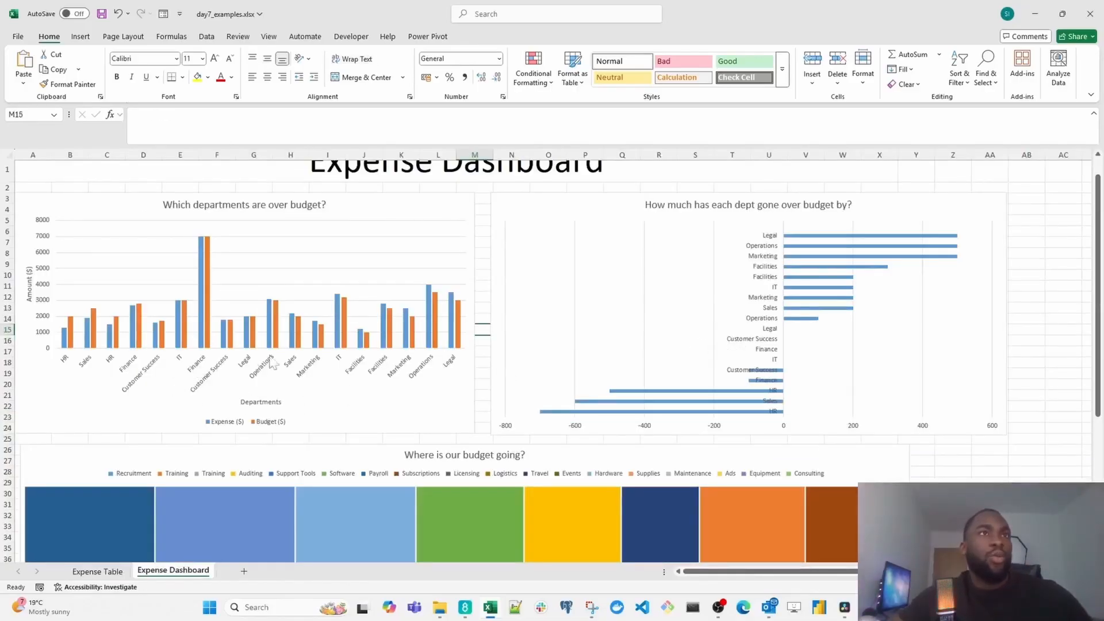
{"action": "scroll", "coordinate": [322, 339], "scroll_direction": "up", "scroll_amount": 3, "text": "ctrl"}
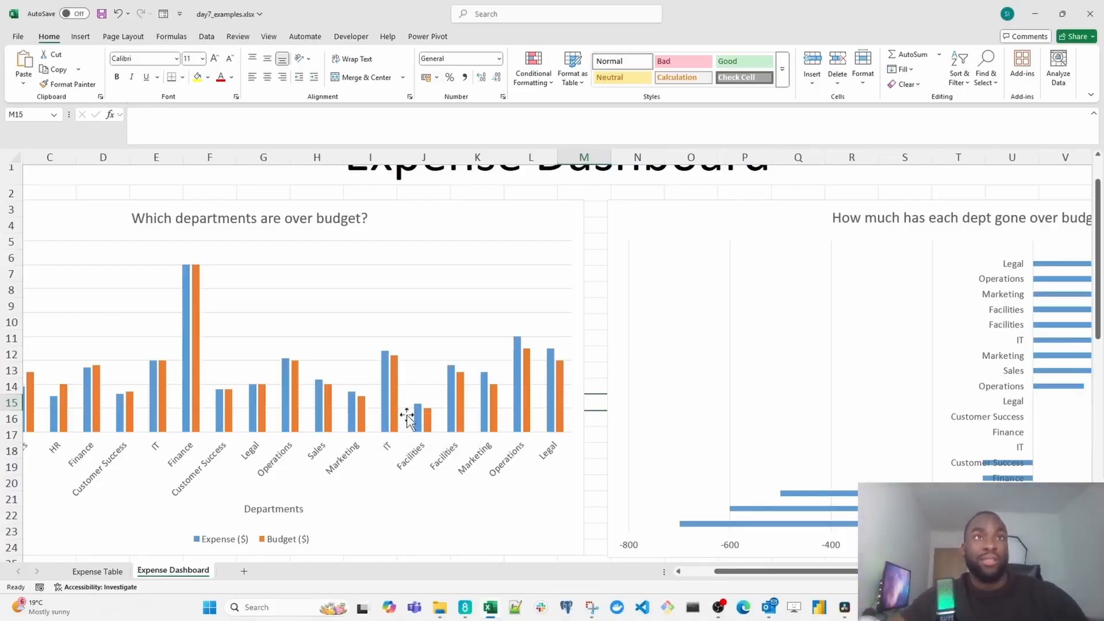
{"action": "left_click", "coordinate": [493, 423]}
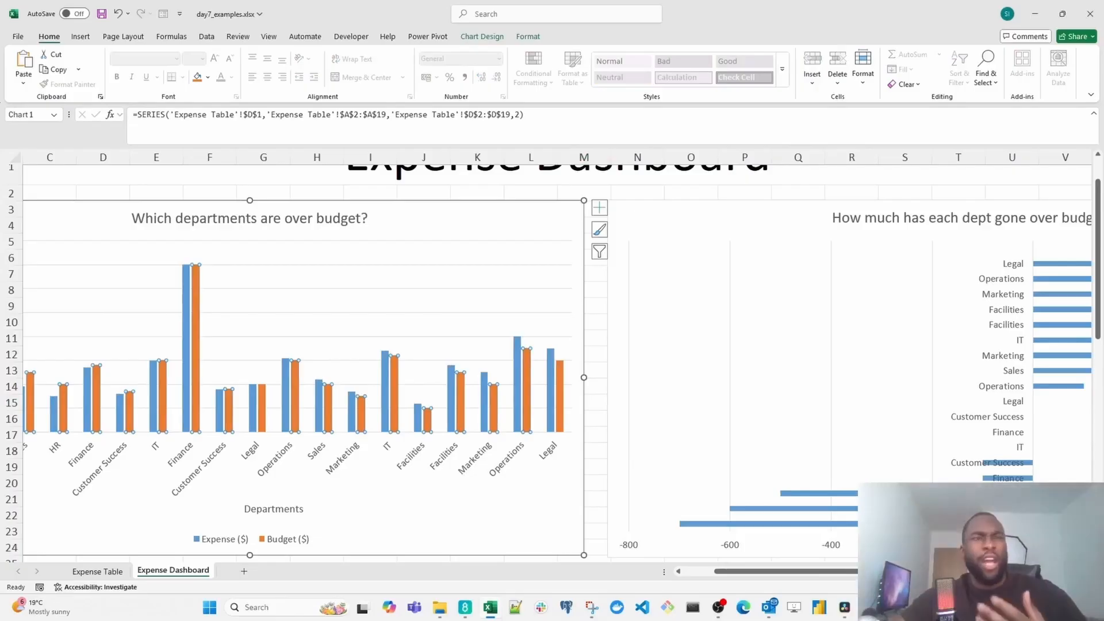
- Select both Marketing rows, 13 and 17, in the Expense Table sheet to check their categories and overspending
{"action": "left_click", "coordinate": [125, 573]}
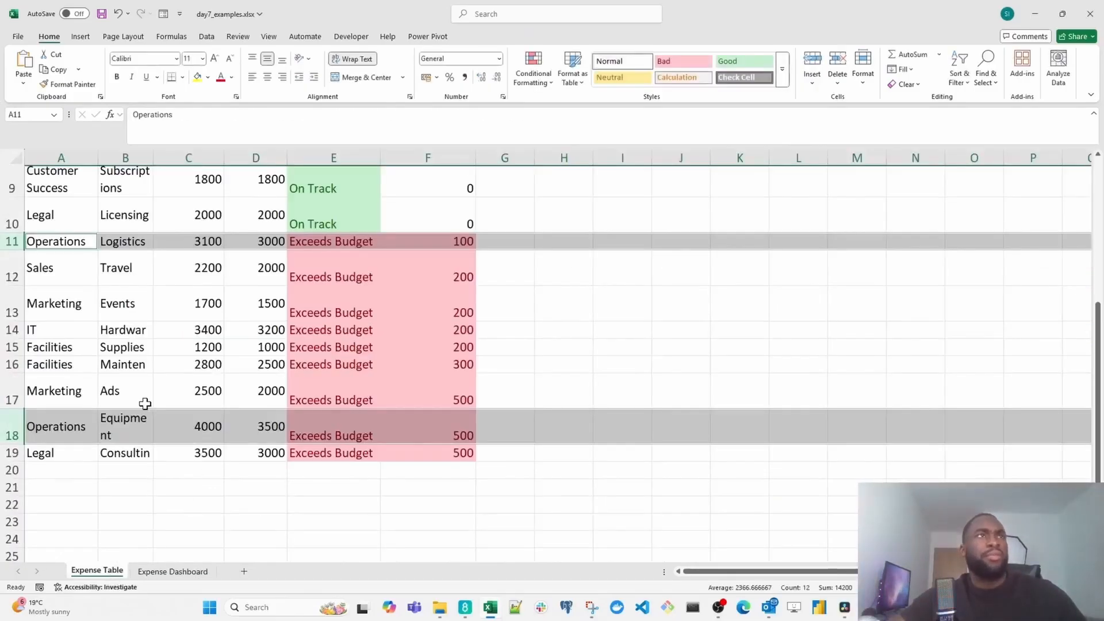
{"action": "left_click_drag", "start_coordinate": [8, 397], "coordinate": [3, 305]}
{"action": "left_click", "coordinate": [3, 305]}
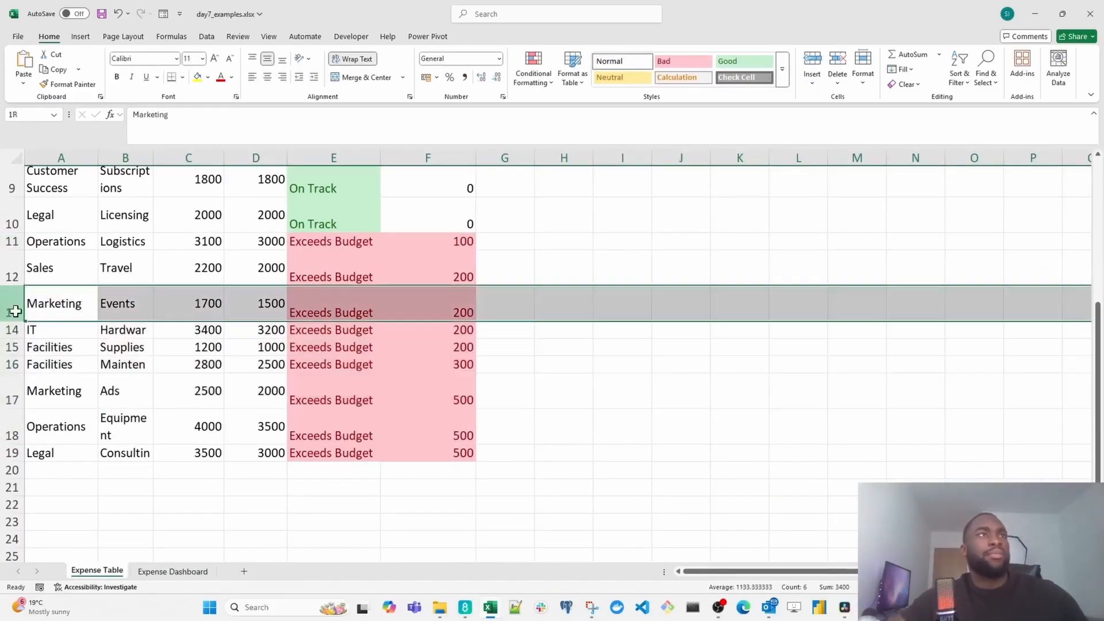
{"action": "left_click", "coordinate": [5, 391], "text": "ctrl"}
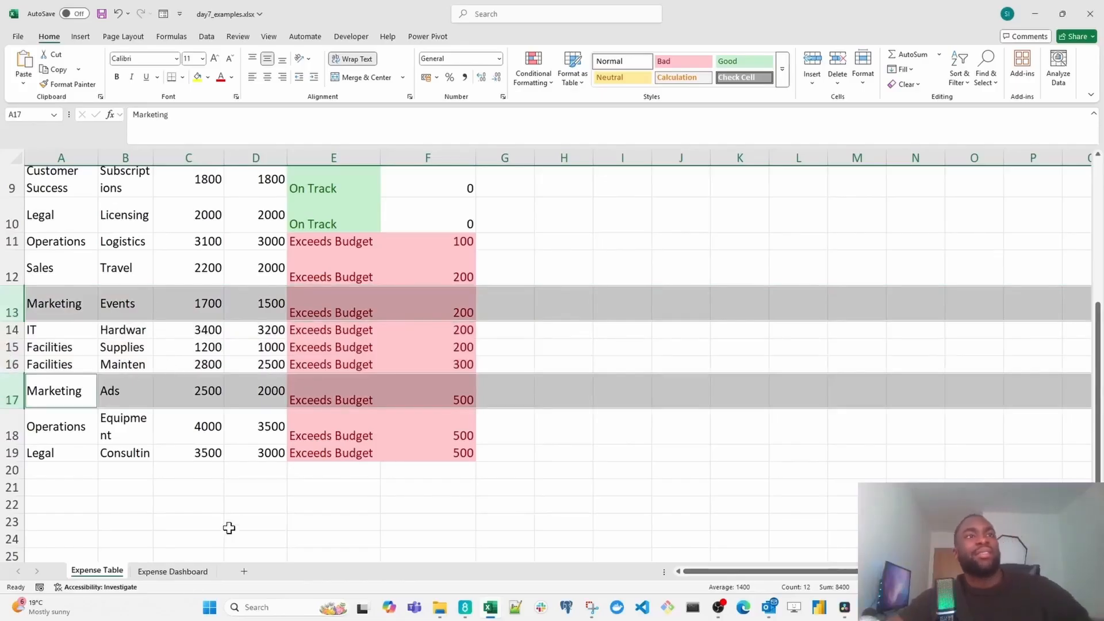
- Inspect the Ads and Events categories in the dashboard's "Where is our budget going?" treemap
{"action": "left_click", "coordinate": [172, 571]}
{"action": "scroll", "coordinate": [606, 434], "scroll_direction": "down", "scroll_amount": 9}
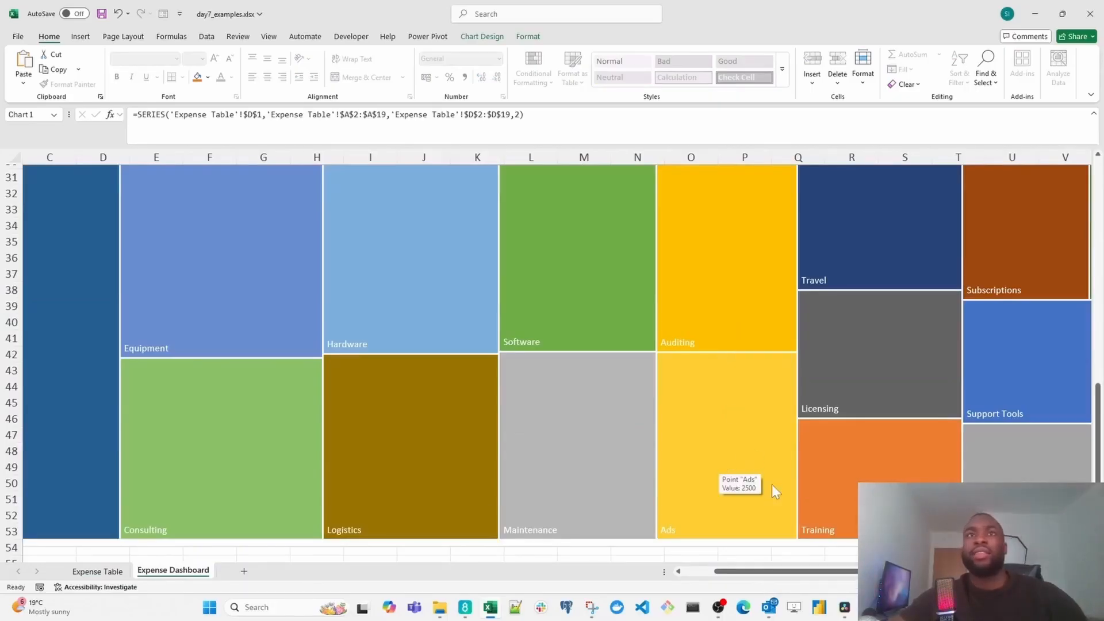
{"action": "left_click_drag", "start_coordinate": [751, 575], "coordinate": [814, 575]}
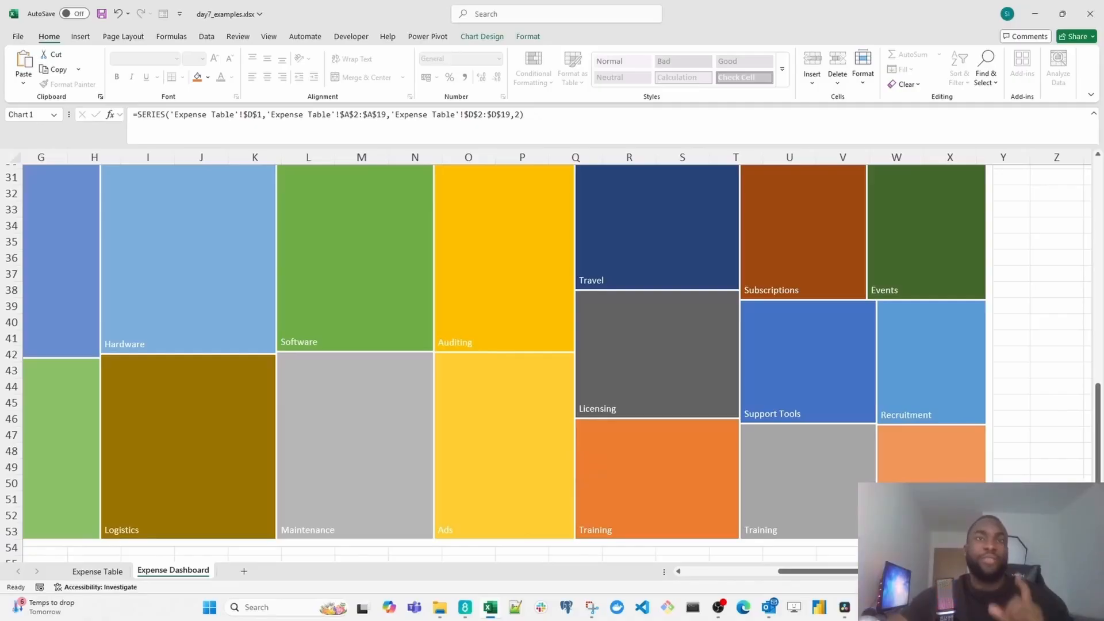
{"action": "mouse_move", "coordinate": [420, 526]}
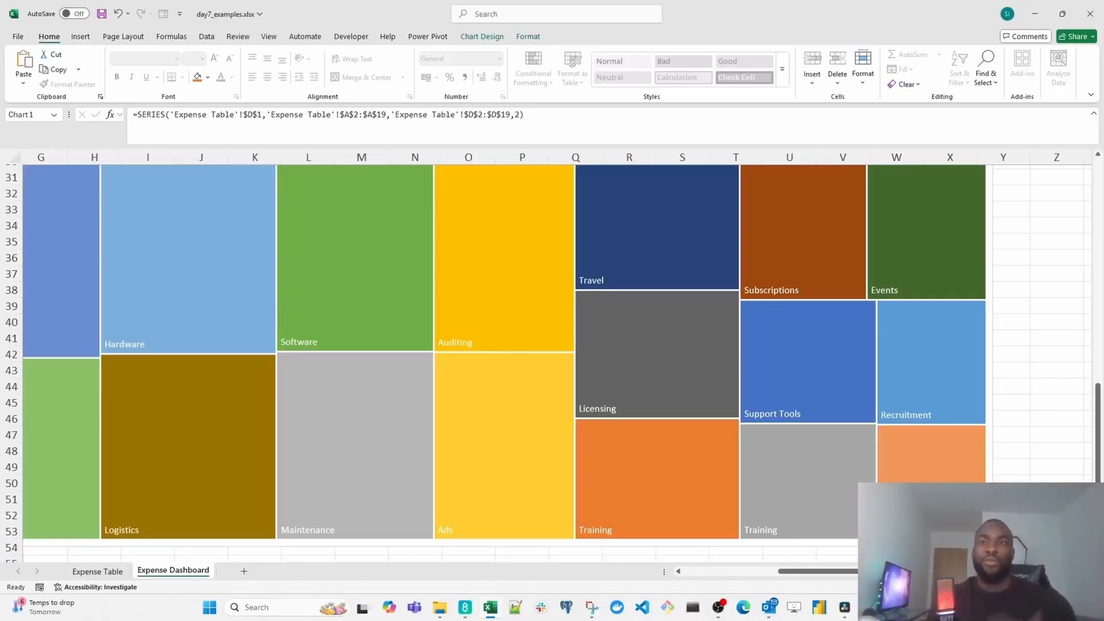
- Examine the Facilities bars in the "How much has each dept gone over budget by?" chart
{"action": "scroll", "coordinate": [308, 429], "scroll_direction": "up", "scroll_amount": 8}
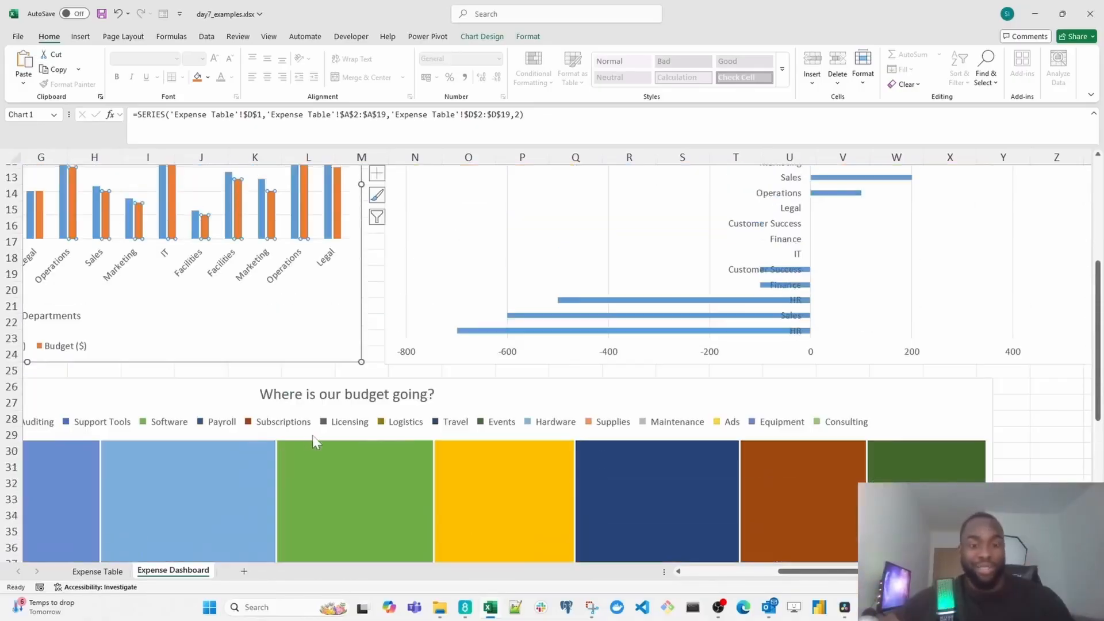
{"action": "scroll", "coordinate": [332, 437], "scroll_direction": "up", "scroll_amount": 1}
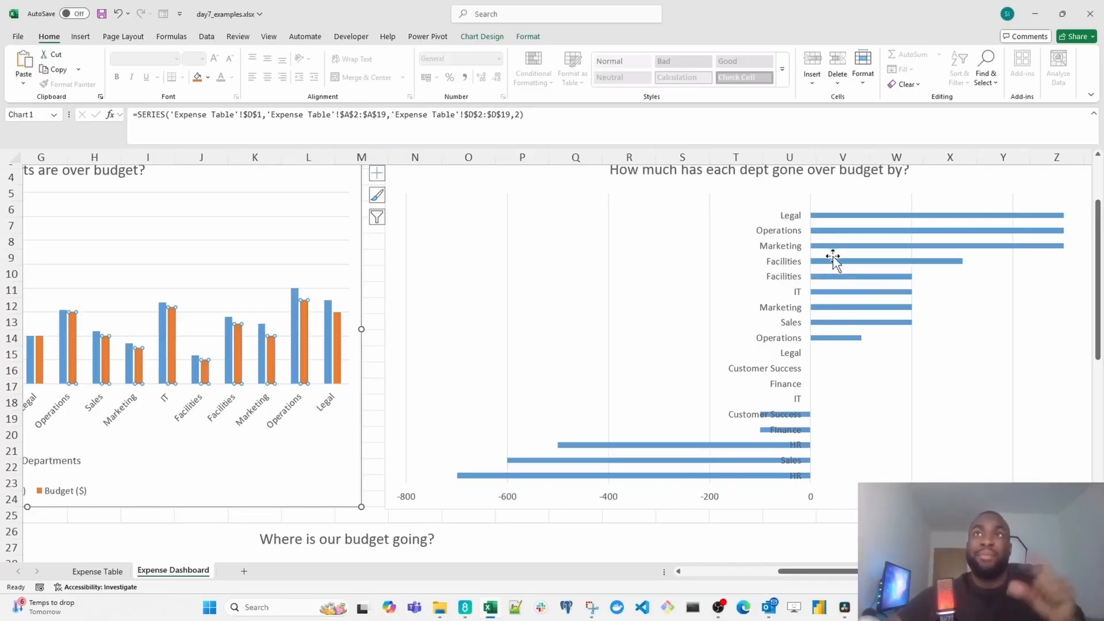
{"action": "mouse_move", "coordinate": [840, 291]}
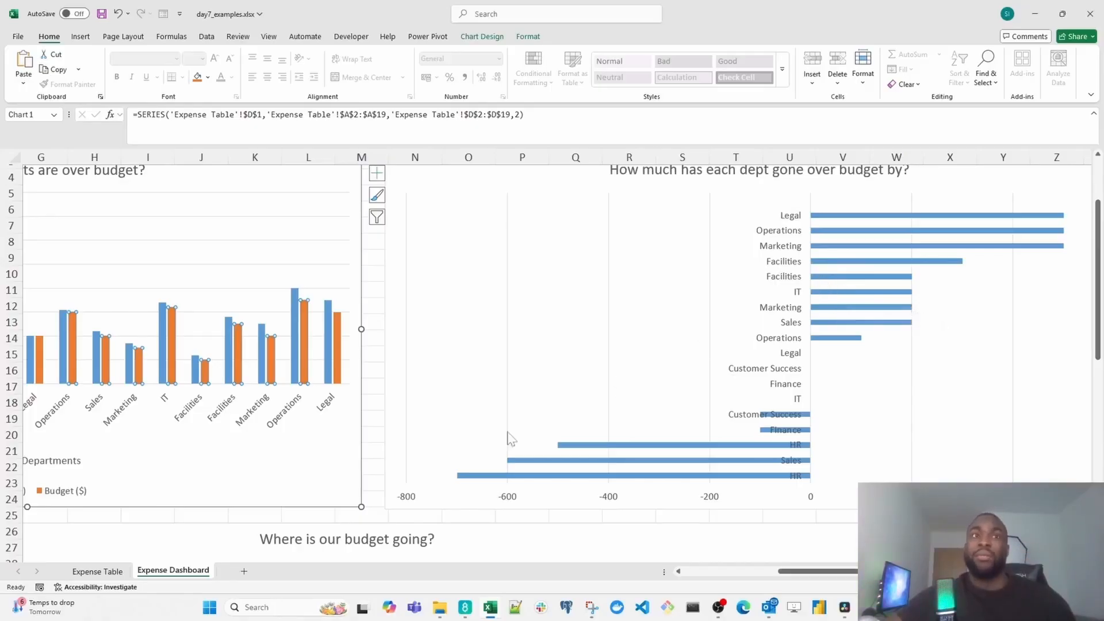
- Select the two Facilities rows, 15 and 16, in the Expense Table sheet and check the full category name in B16
{"action": "left_click", "coordinate": [97, 571]}
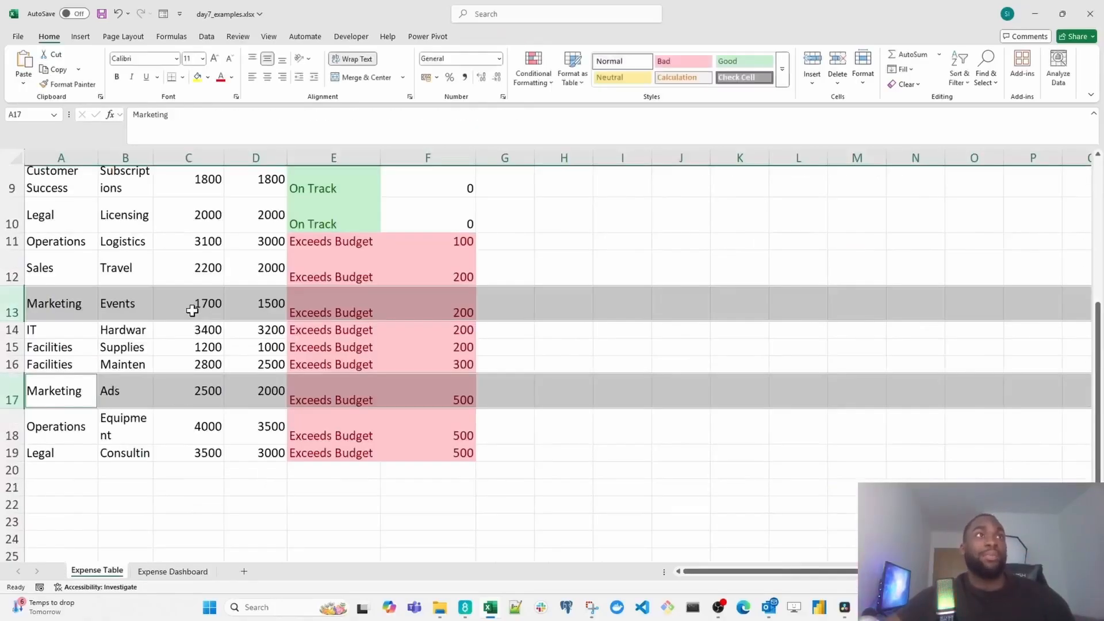
{"action": "scroll", "coordinate": [190, 314], "scroll_direction": "up", "scroll_amount": 2}
{"action": "scroll", "coordinate": [188, 320], "scroll_direction": "up", "scroll_amount": 1}
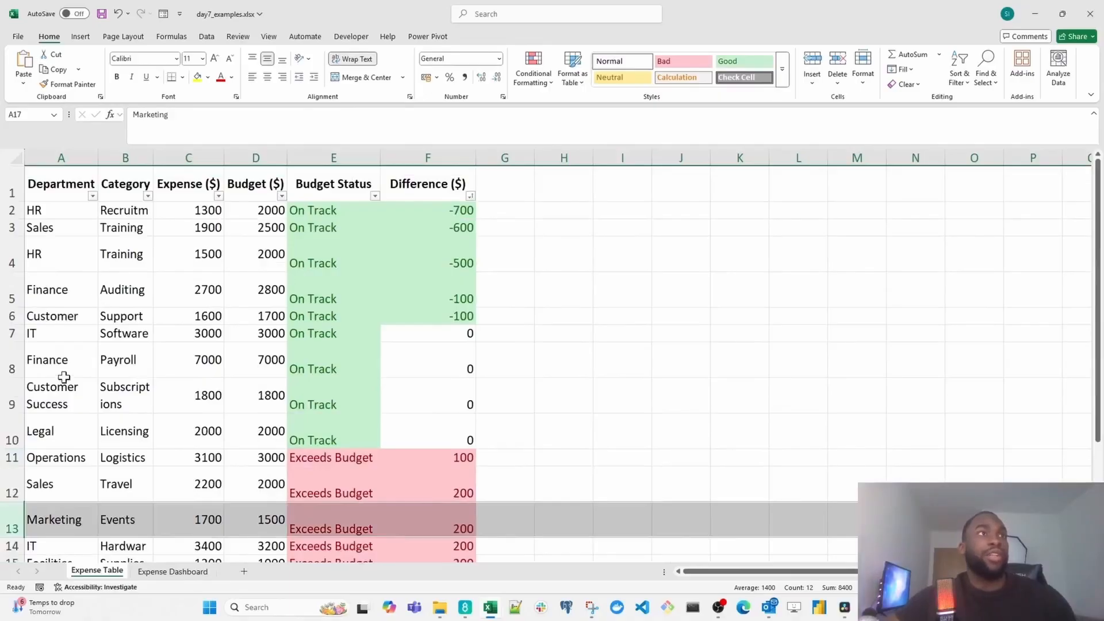
{"action": "scroll", "coordinate": [34, 379], "scroll_direction": "down", "scroll_amount": 1}
{"action": "scroll", "coordinate": [45, 390], "scroll_direction": "down", "scroll_amount": 2}
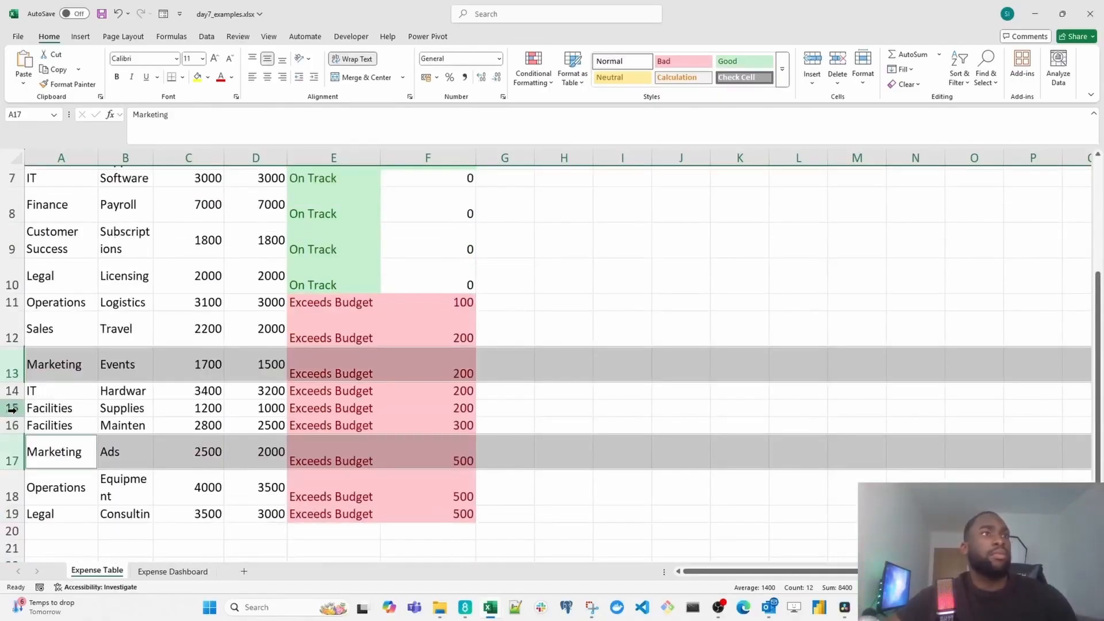
{"action": "left_click", "coordinate": [13, 408]}
{"action": "left_click_drag", "start_coordinate": [17, 410], "coordinate": [12, 425]}
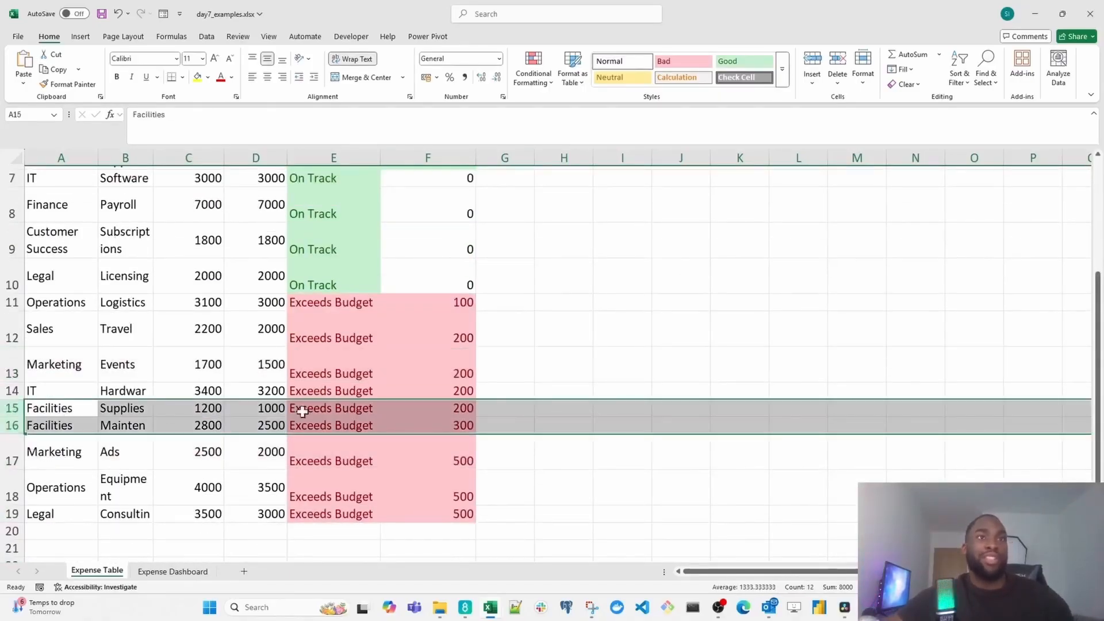
{"action": "left_click", "coordinate": [124, 425]}
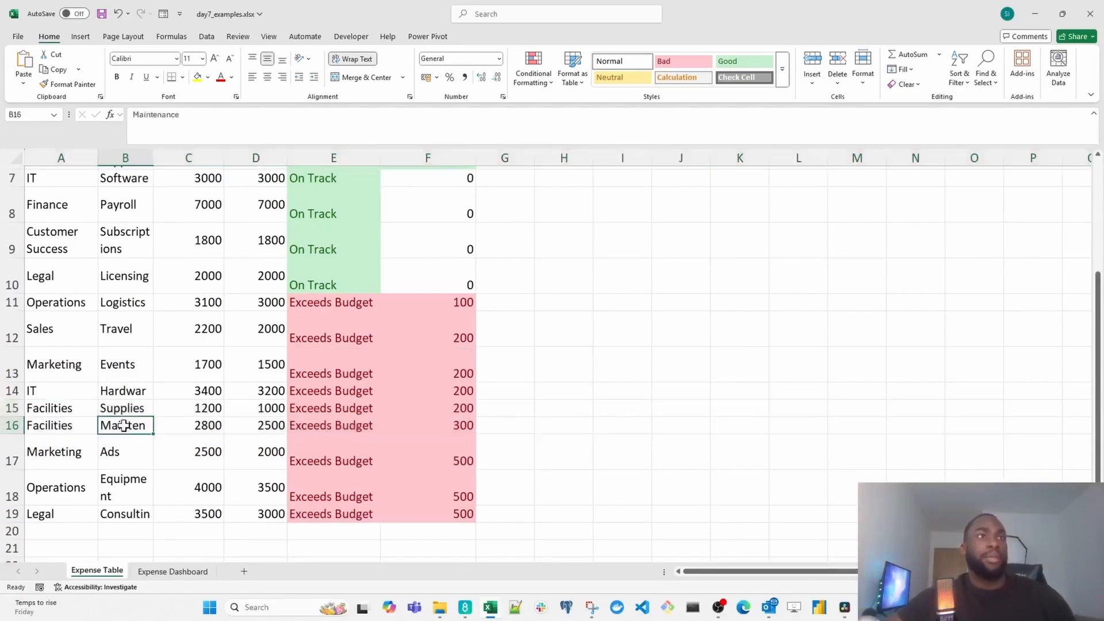
- Widen column B in the Expense Table sheet so the full category names fit on one line
{"action": "left_click_drag", "start_coordinate": [153, 157], "coordinate": [182, 157]}
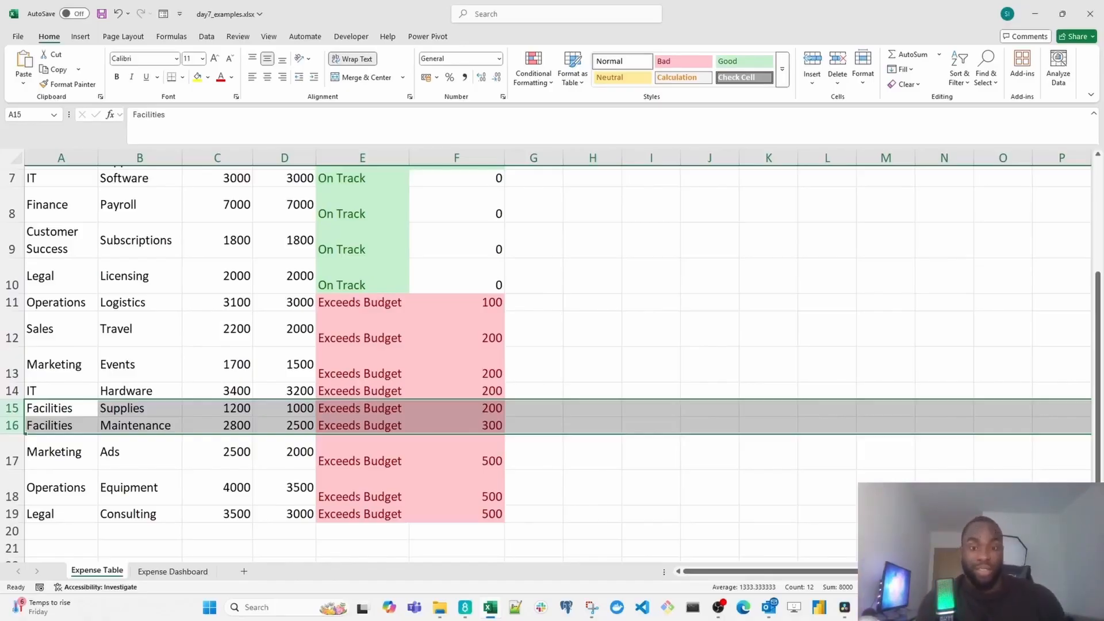
{"action": "left_click", "coordinate": [534, 330]}
- Review the Expense Dashboard, checking the HR budget bar in "Which departments are over budget?" and the "Where is our budget going?" treemap
{"action": "left_click", "coordinate": [202, 572]}
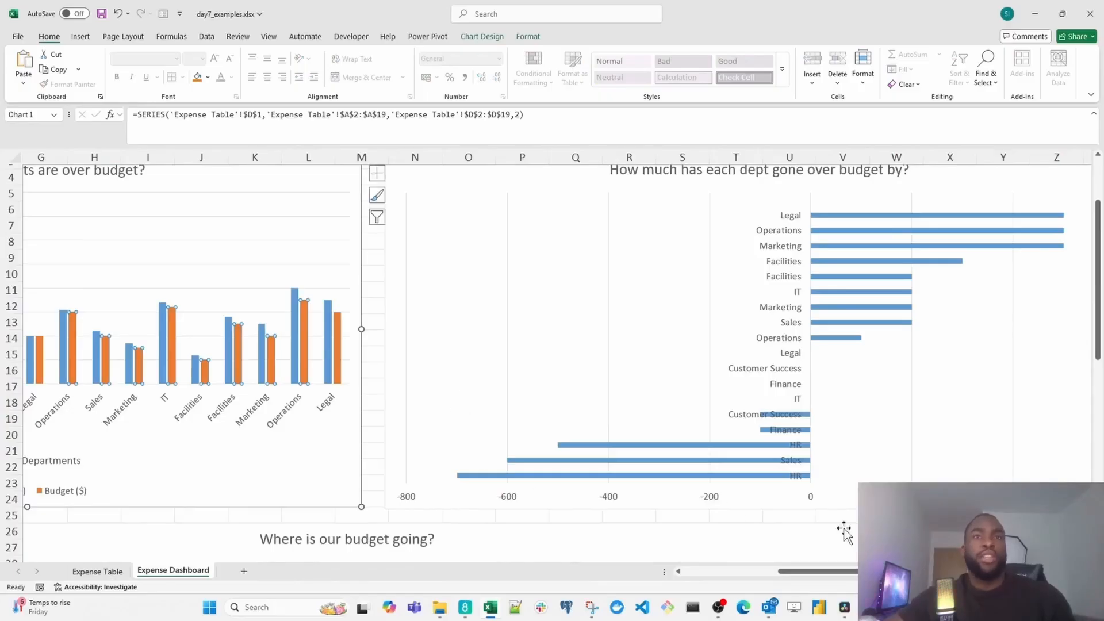
{"action": "scroll", "coordinate": [281, 418], "scroll_direction": "left", "scroll_amount": 6}
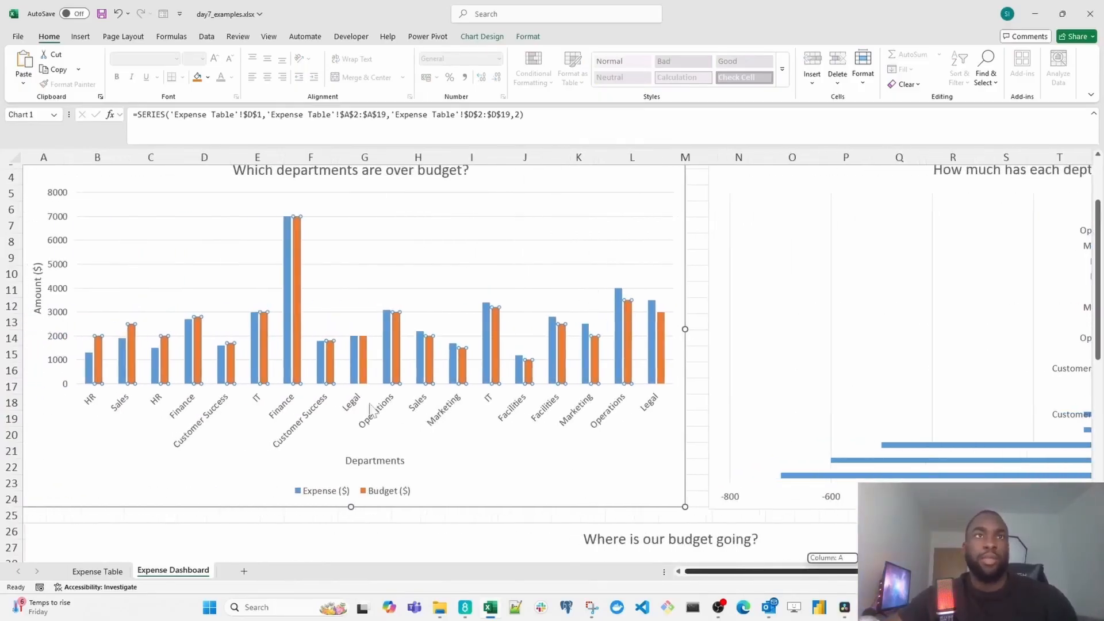
{"action": "scroll", "coordinate": [267, 419], "scroll_direction": "down", "scroll_amount": 1}
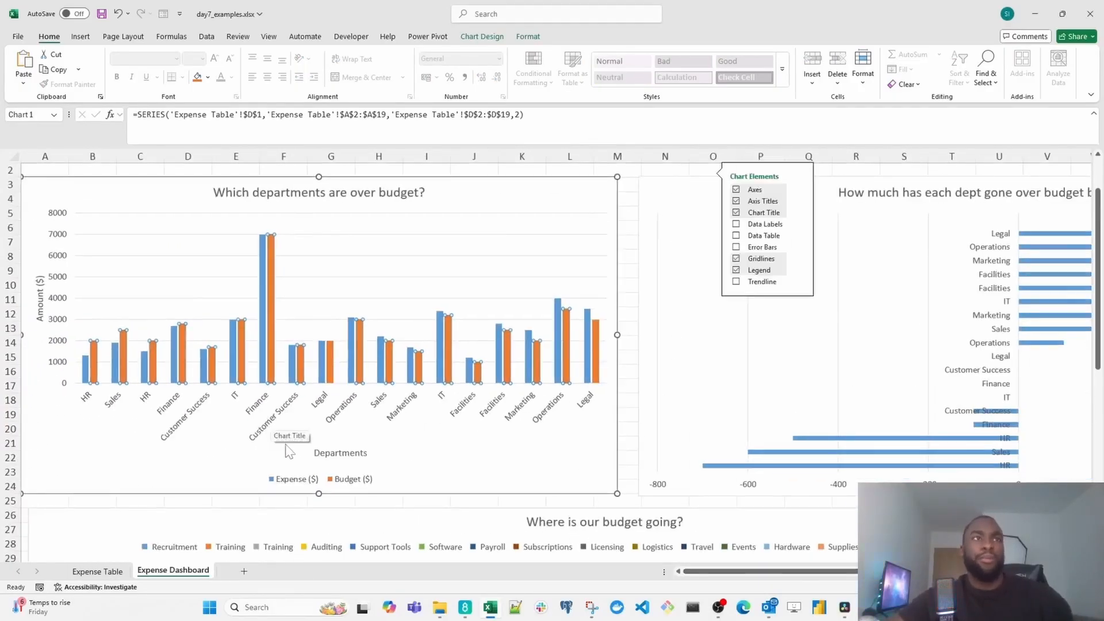
{"action": "left_click", "coordinate": [96, 368]}
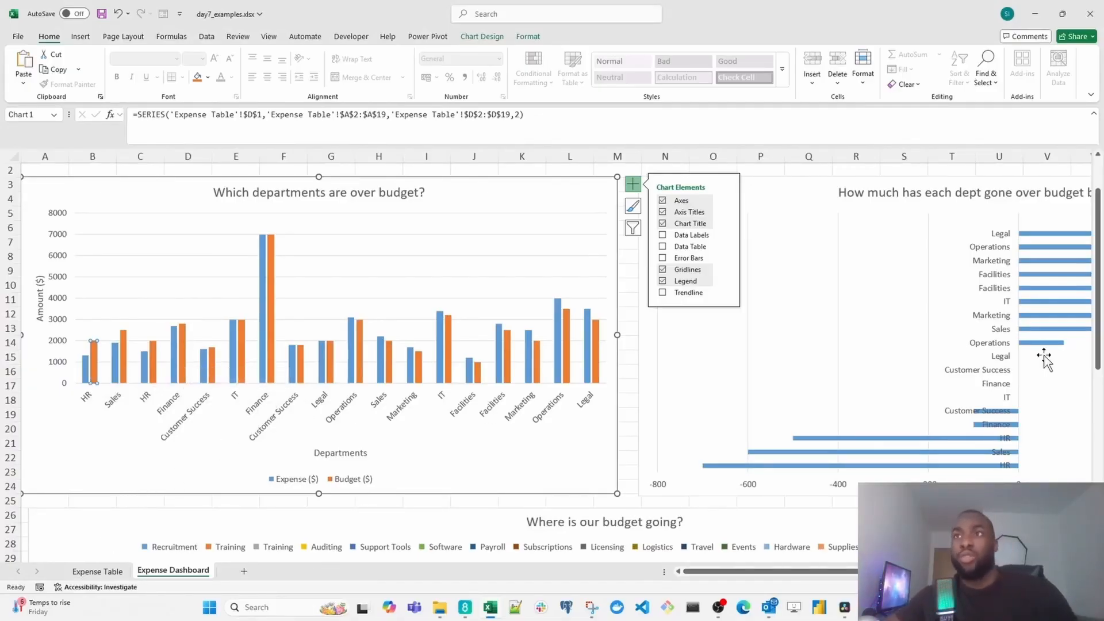
{"action": "scroll", "coordinate": [265, 431], "scroll_direction": "down", "scroll_amount": 2}
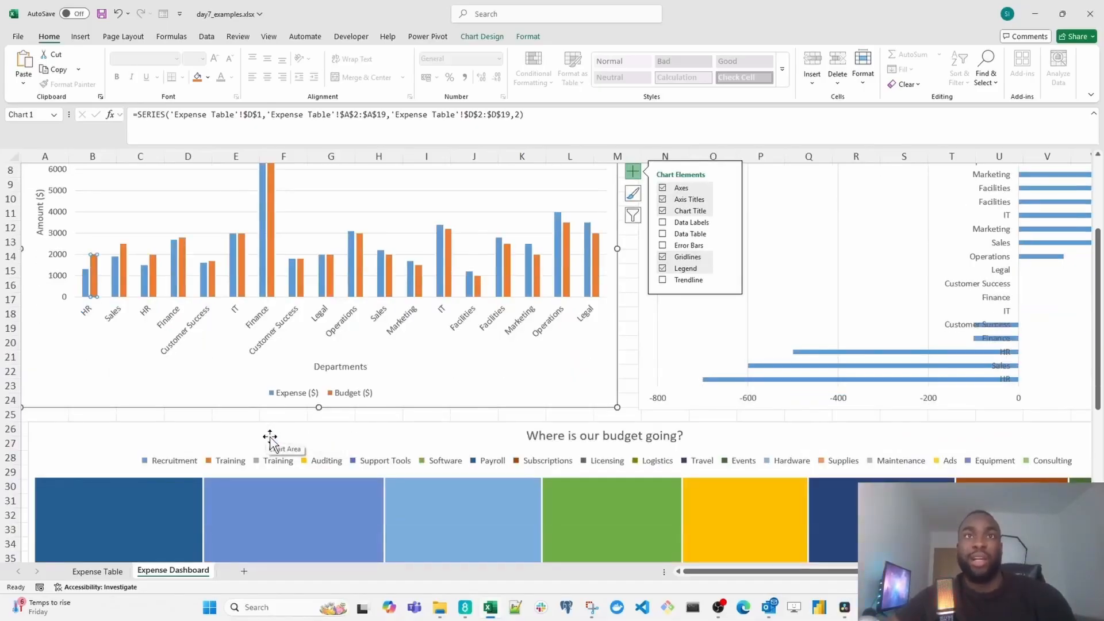
{"action": "scroll", "coordinate": [328, 437], "scroll_direction": "down", "scroll_amount": 6}
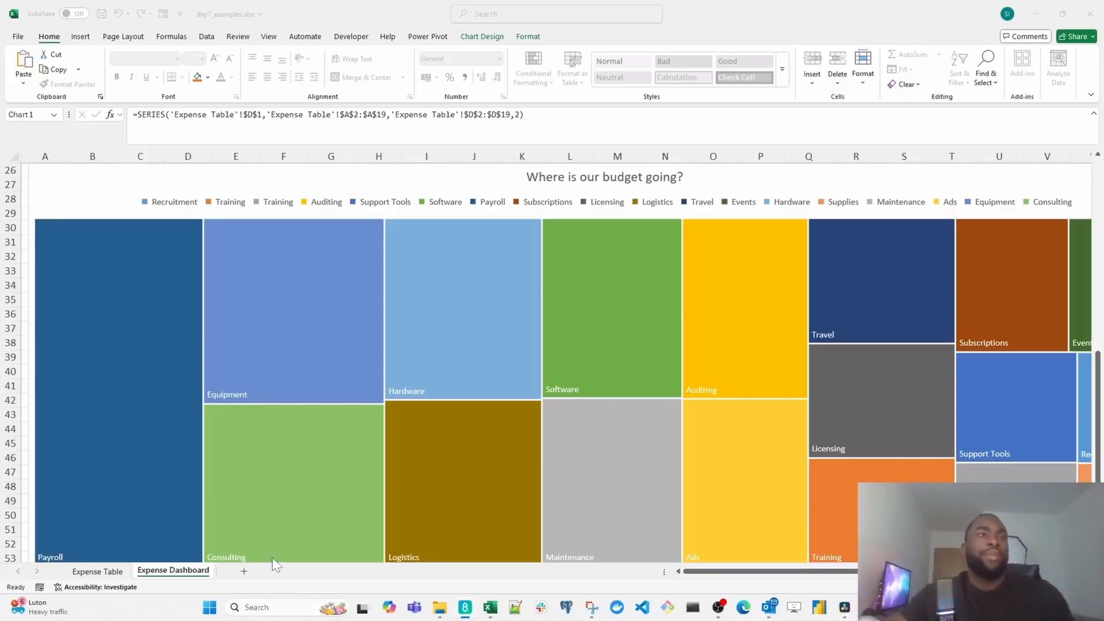
- Add a new worksheet and paste the copied Department, Overspent?, Action Needed? and Priority summary table at A1
{"action": "left_click", "coordinate": [241, 575]}
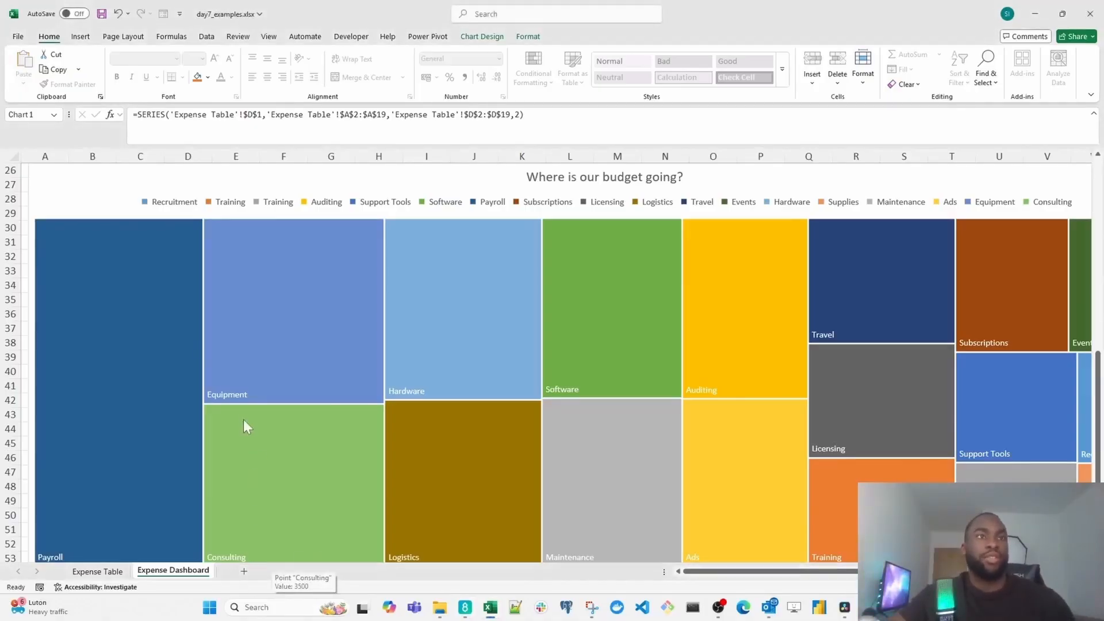
{"action": "left_click", "coordinate": [243, 572]}
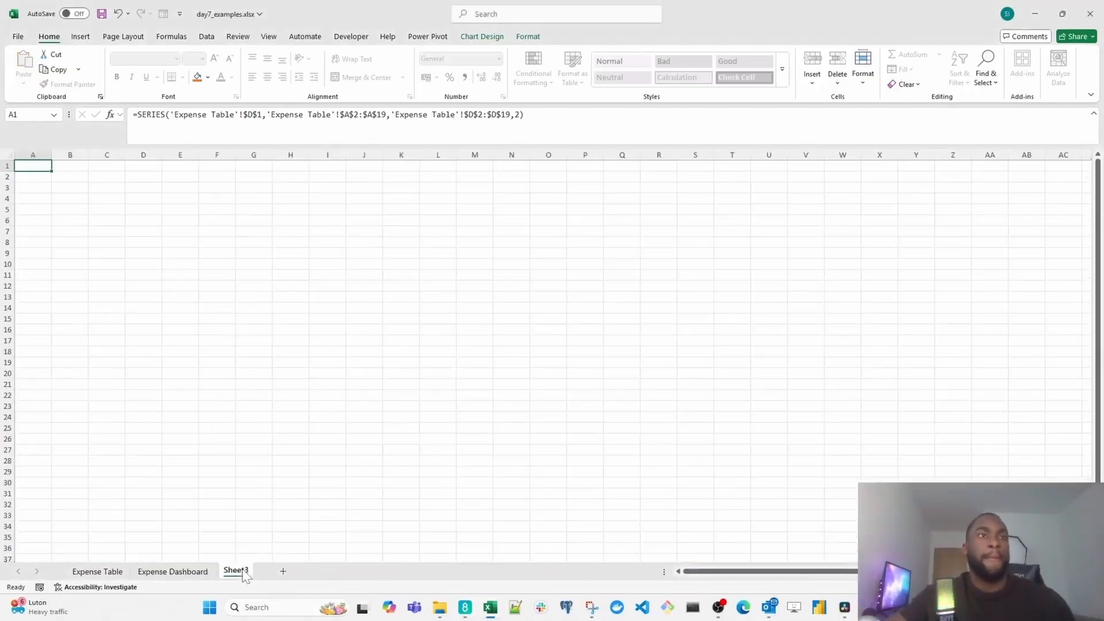
{"action": "type", "text": "Department\tOverspent?\tAction Needed?\tPriority Operations\tYes\tYes\tHigh Marketing\tYes\tYes\tHigh Legal\tYes\tYes\tMedium Facilities\tYes\tLight Monitoring\tLow Sales\tYes\tYes (review)\tMedium IT\tPartial\tYes (hardware)\tLow HR\tNo\tNone\tNone Customer Success\tNo\tNone\tNone Finance\tNo\tNone\tNone"}
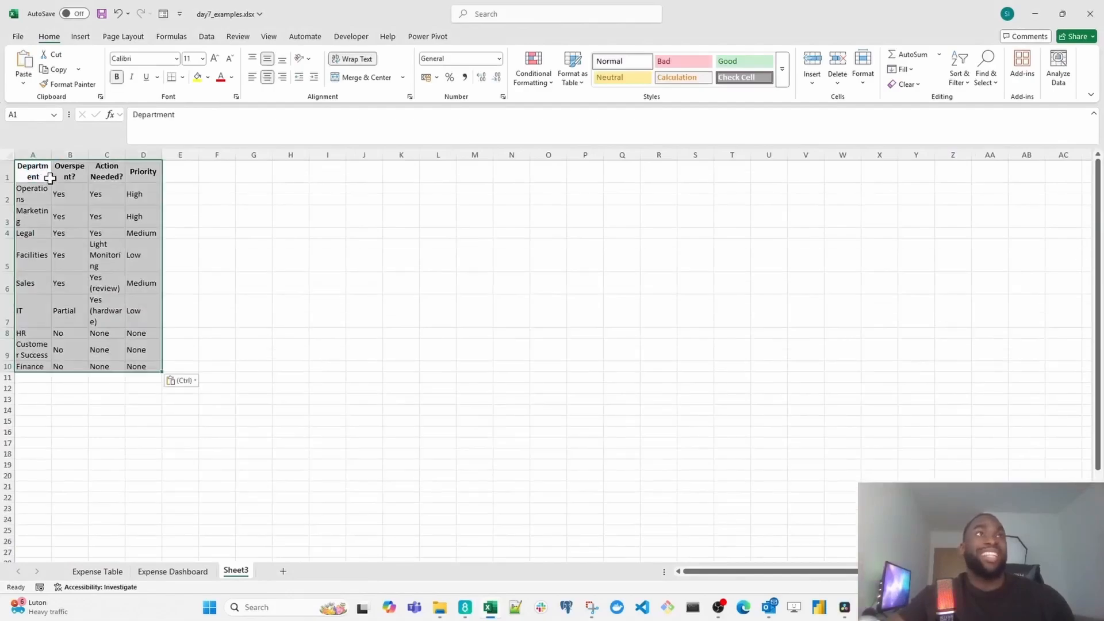
- Widen columns A to C of the pasted summary table so the department names and actions are readable
{"action": "scroll", "coordinate": [59, 205], "scroll_direction": "up", "scroll_amount": 4, "text": "ctrl"}
{"action": "left_click_drag", "start_coordinate": [89, 157], "coordinate": [267, 157]}
{"action": "scroll", "coordinate": [348, 249], "scroll_direction": "up", "scroll_amount": 2, "text": "ctrl"}
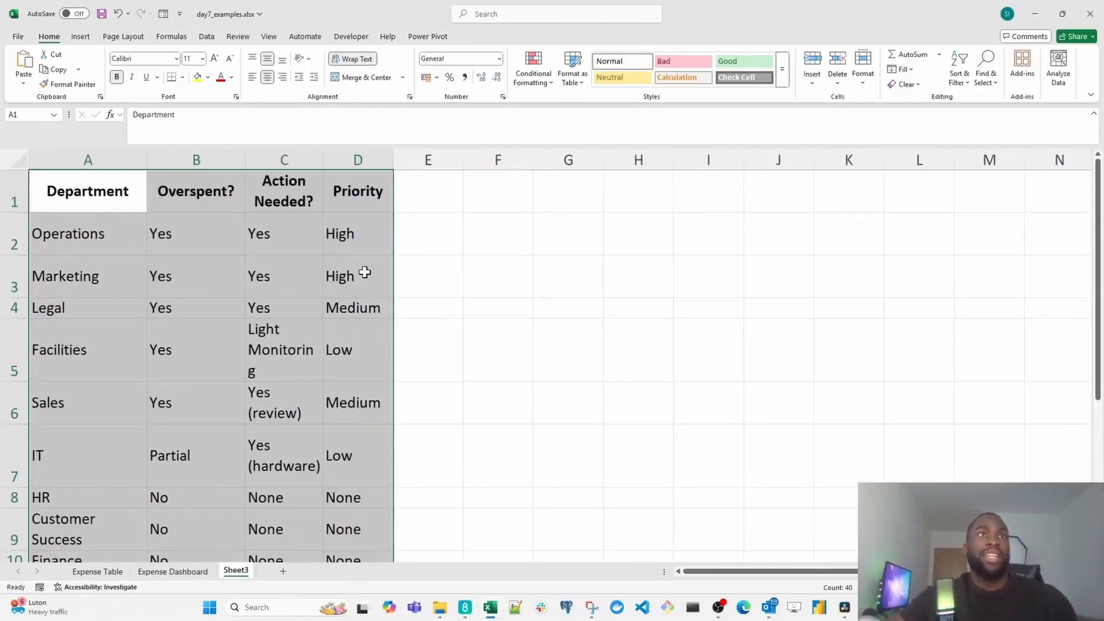
{"action": "mouse_move", "coordinate": [331, 167]}
{"action": "left_mouse_down"}
{"action": "mouse_move", "coordinate": [322, 153]}
{"action": "mouse_move", "coordinate": [345, 156]}
{"action": "left_mouse_up"}
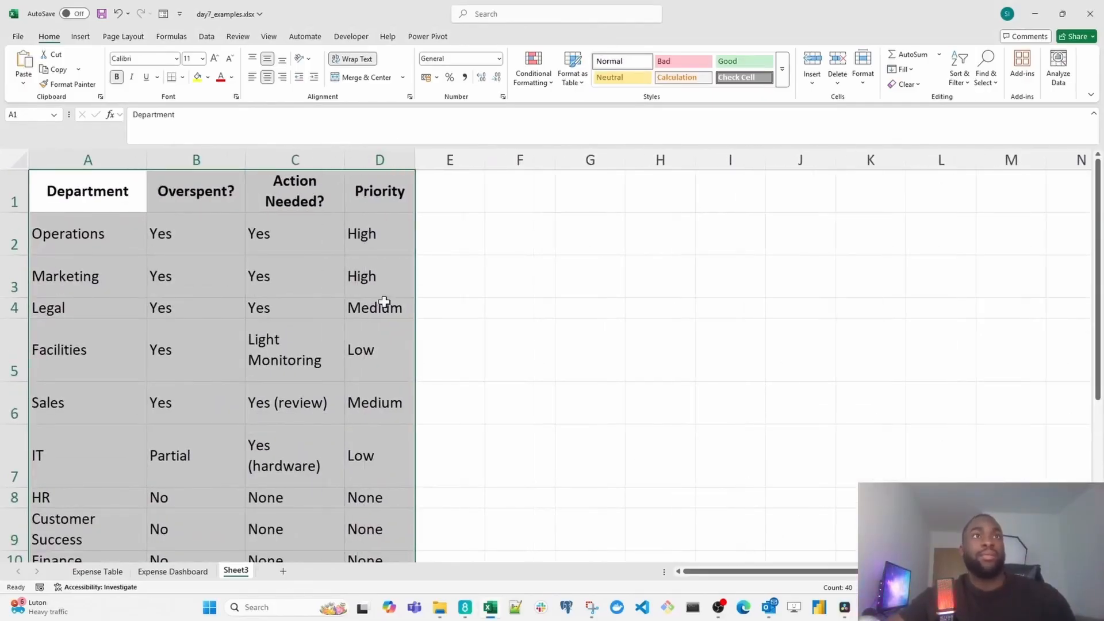
- Conditionally format the Priority cells D2:D10 containing the text "High" with Light Red Fill with Dark Red Text
{"action": "left_click", "coordinate": [381, 210]}
{"action": "left_click", "coordinate": [382, 226]}
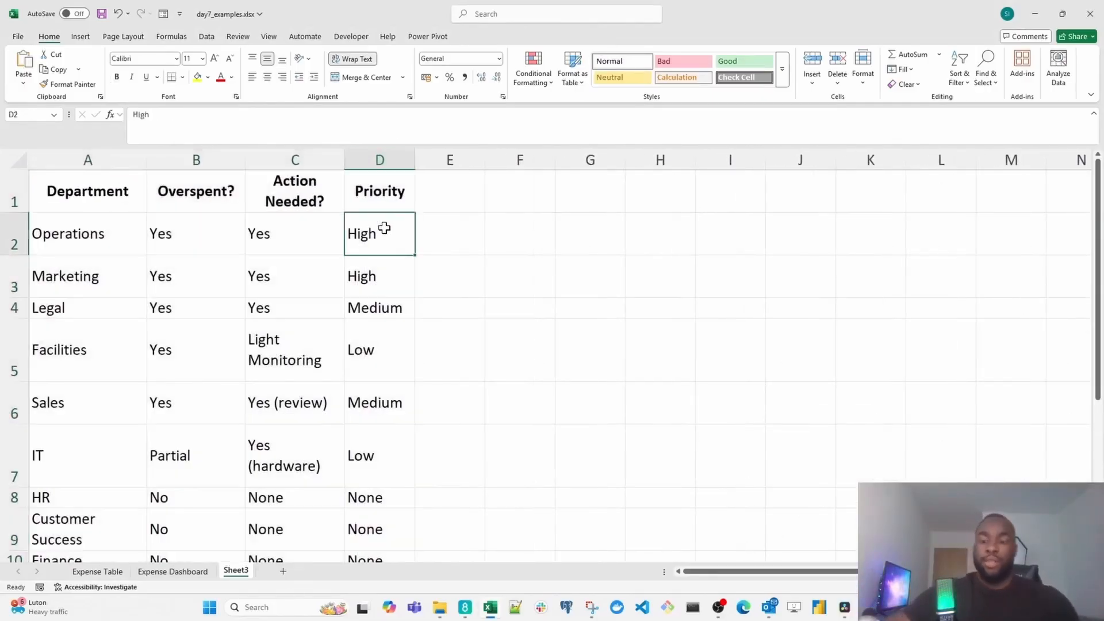
{"action": "key", "text": "ctrl+shift+Down"}
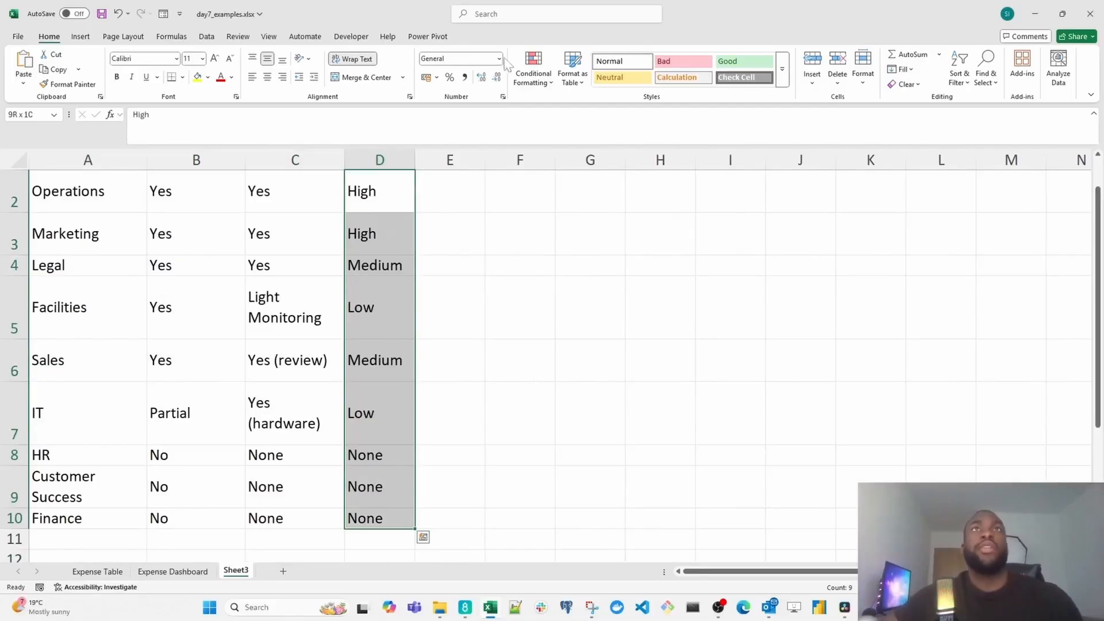
{"action": "left_click", "coordinate": [547, 83]}
{"action": "mouse_move", "coordinate": [598, 110]}
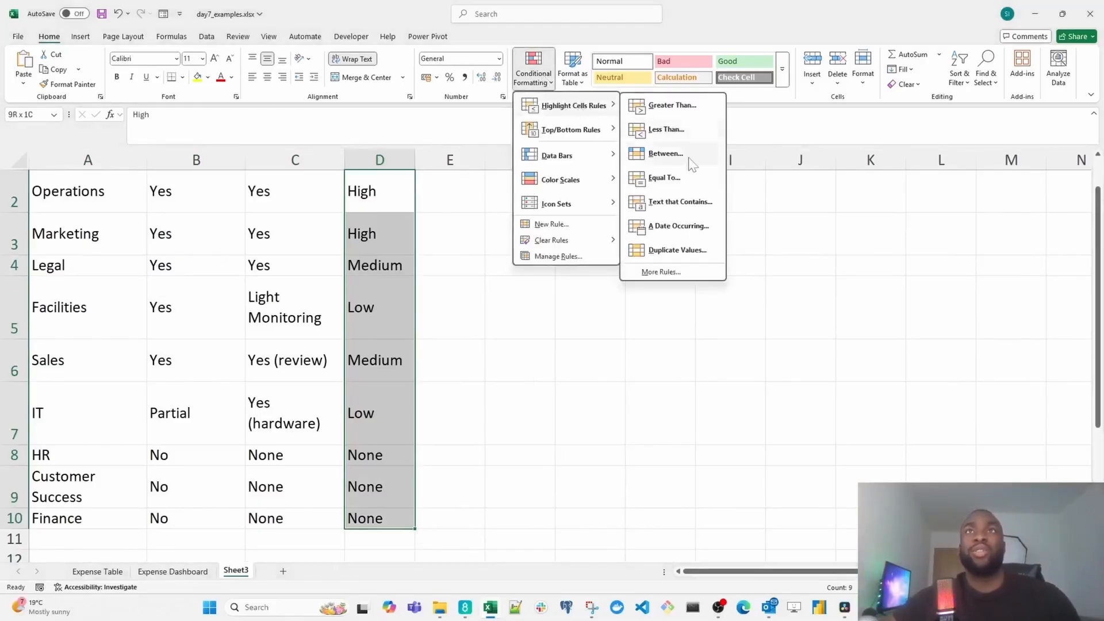
{"action": "left_click", "coordinate": [681, 202]}
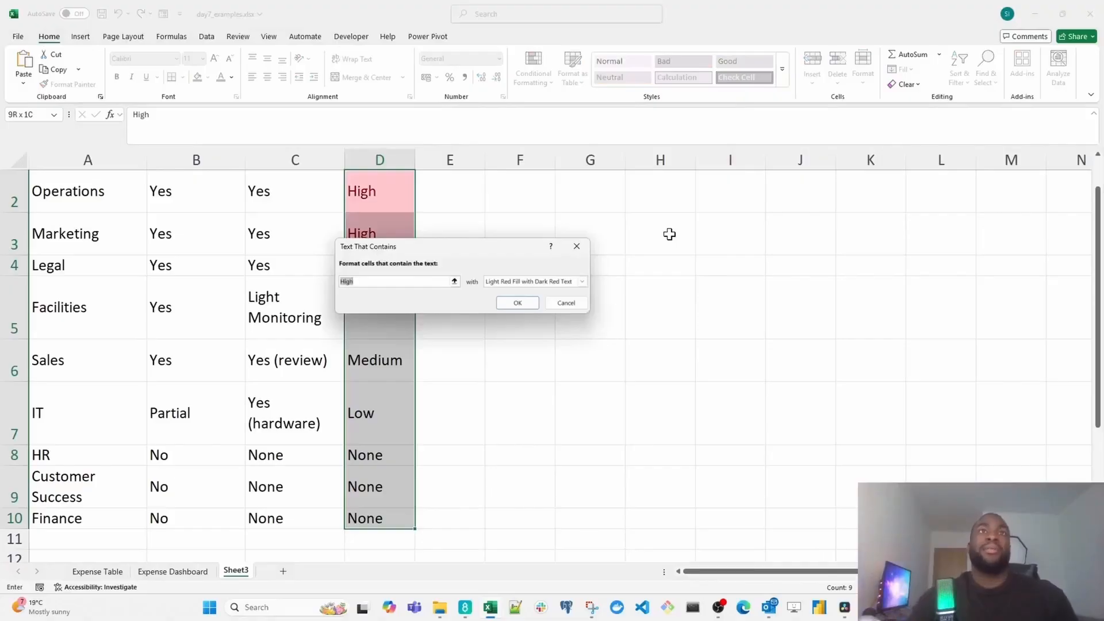
{"action": "key", "text": "Return"}
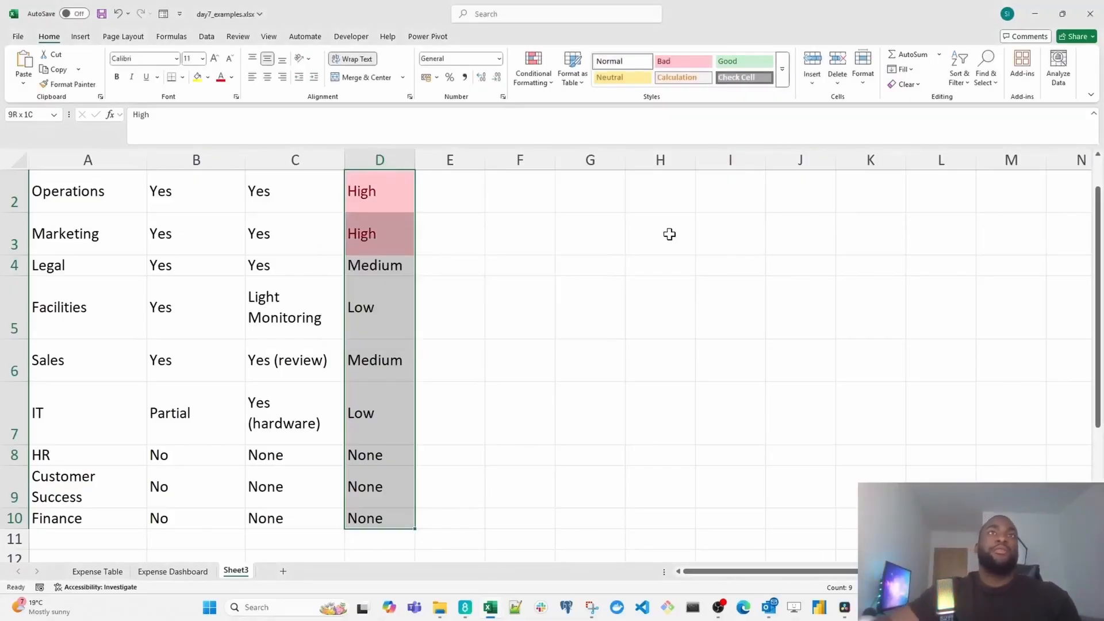
- Add a text-contains rule to the Priority cells that gives "Medium" a custom format with a solid orange fill
{"action": "scroll", "coordinate": [511, 287], "scroll_direction": "up", "scroll_amount": 1}
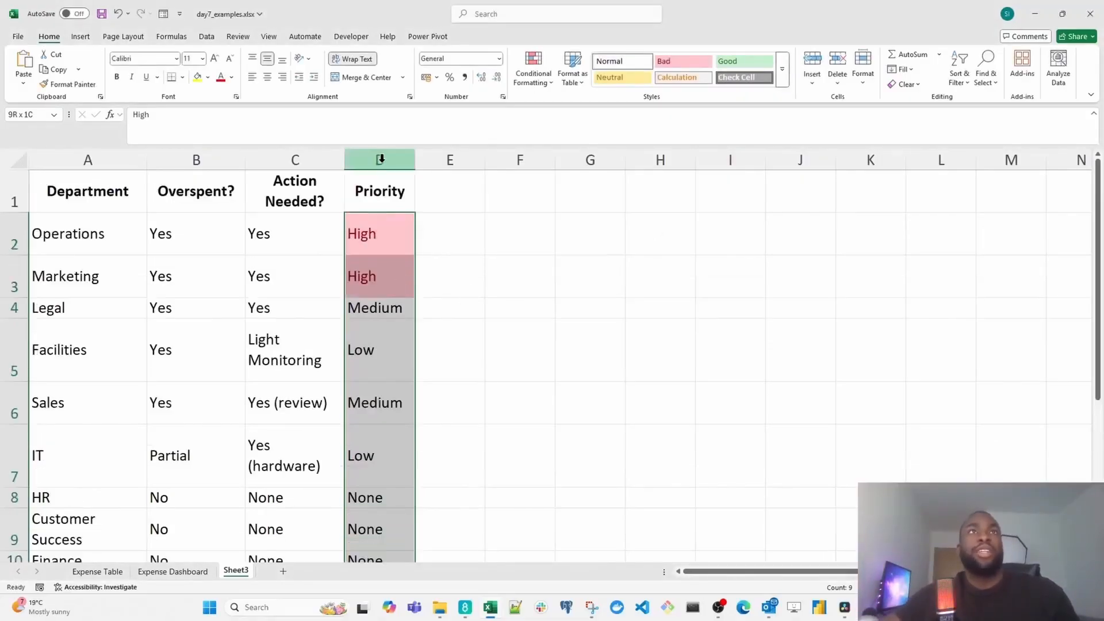
{"action": "left_click", "coordinate": [541, 83]}
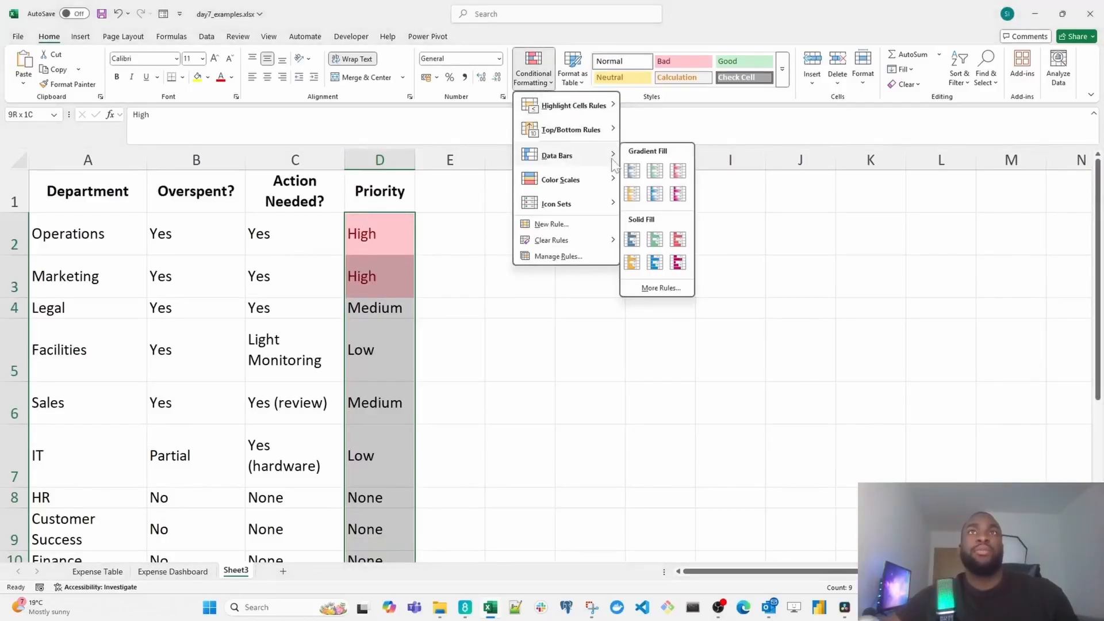
{"action": "mouse_move", "coordinate": [601, 109]}
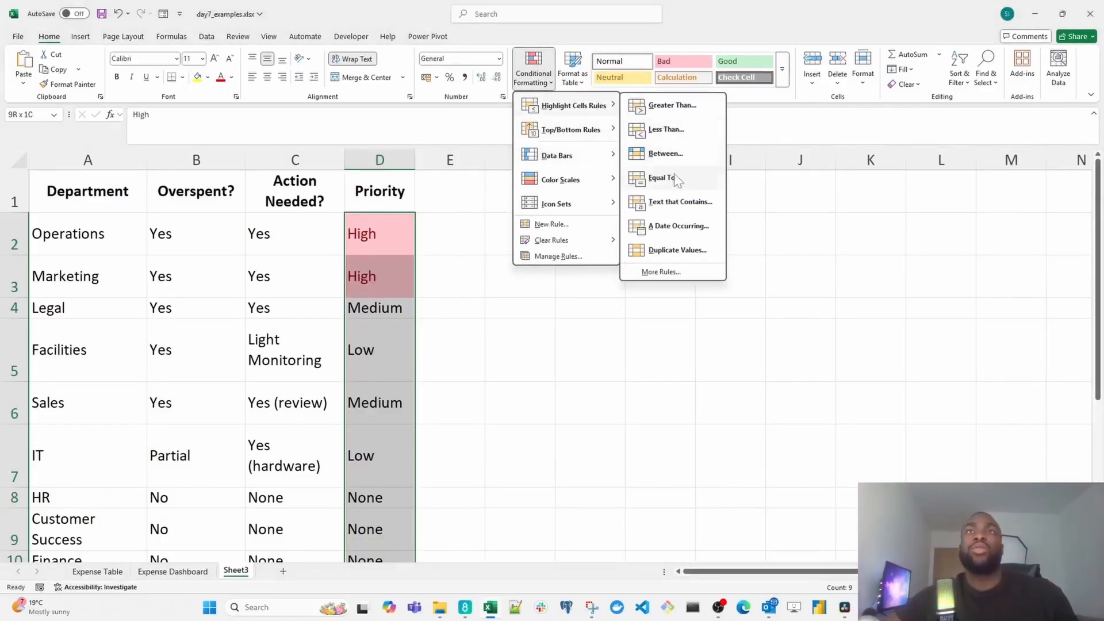
{"action": "left_click", "coordinate": [683, 206]}
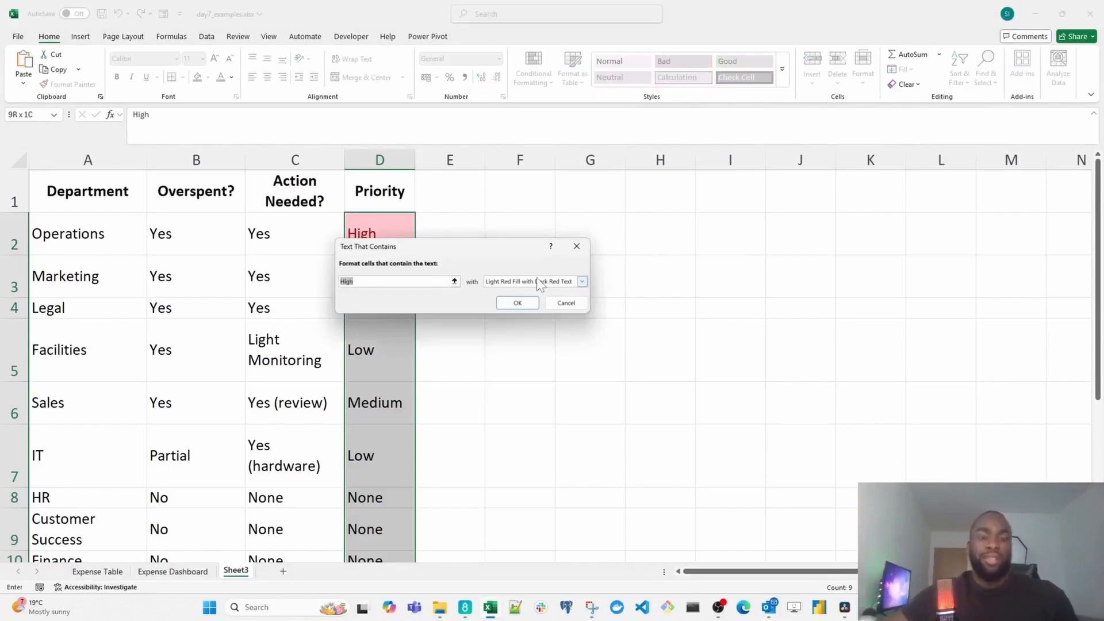
{"action": "type", "text": "Medium"}
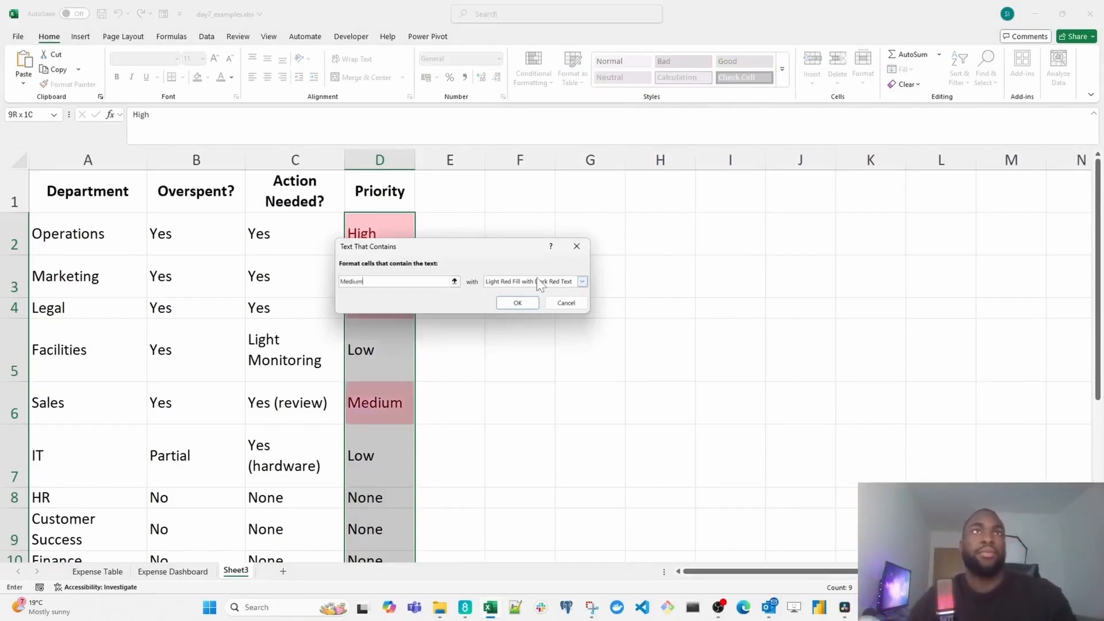
{"action": "left_click", "coordinate": [547, 281]}
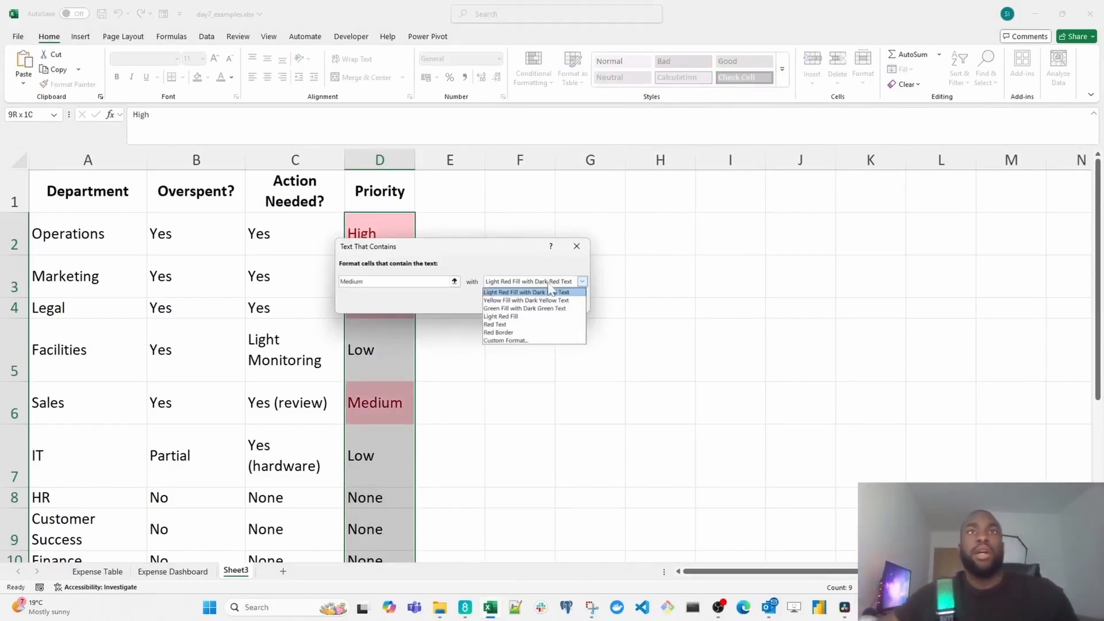
{"action": "left_click", "coordinate": [515, 340]}
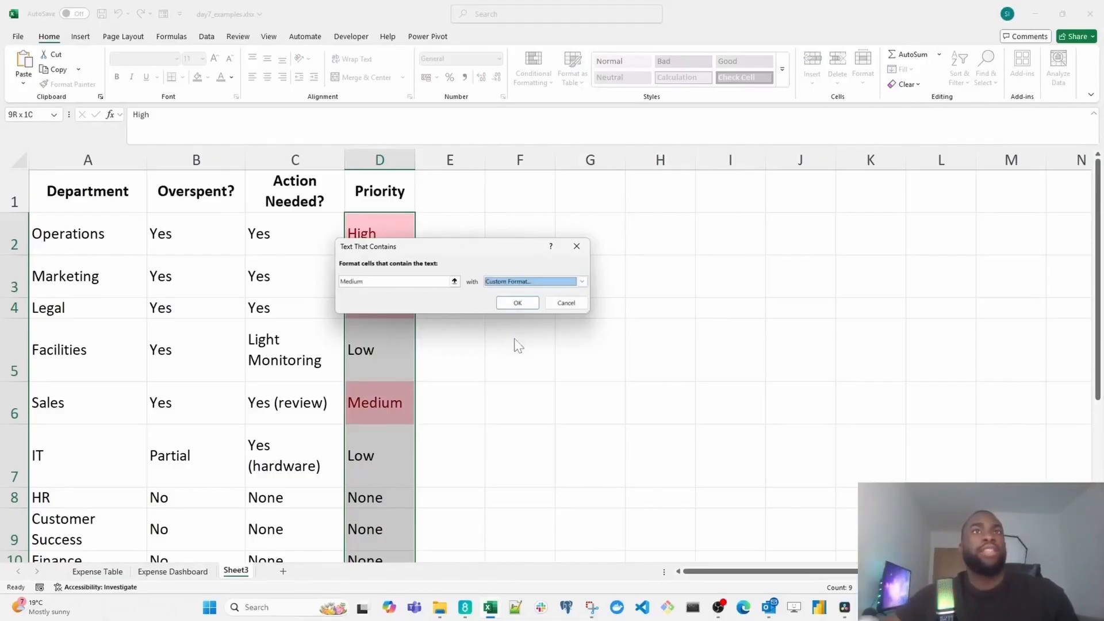
{"action": "left_click", "coordinate": [426, 126]}
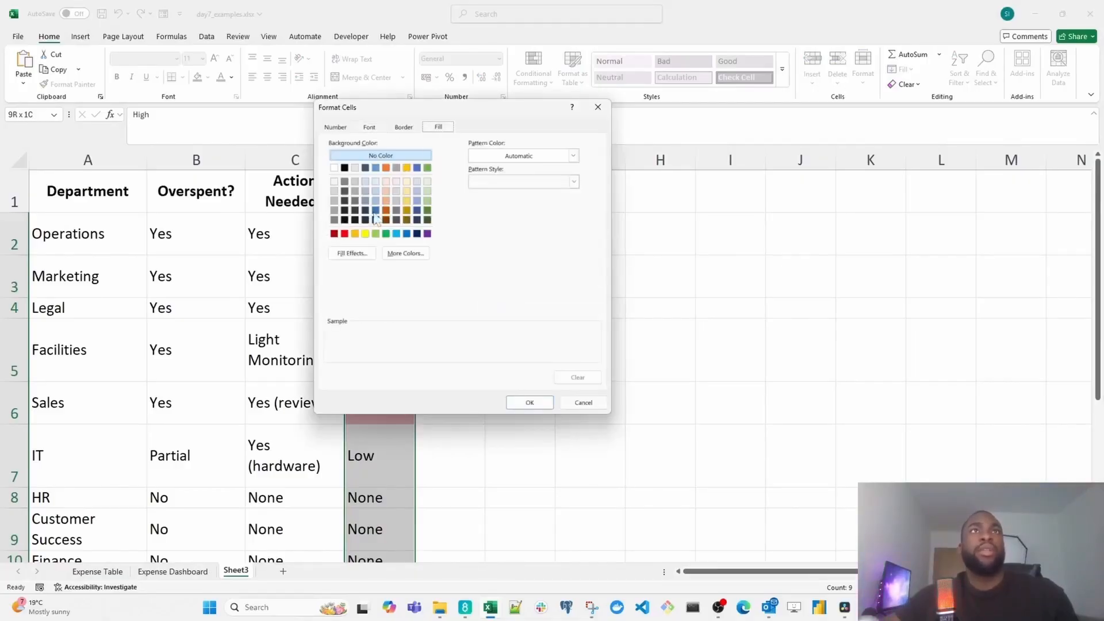
{"action": "left_click", "coordinate": [354, 233]}
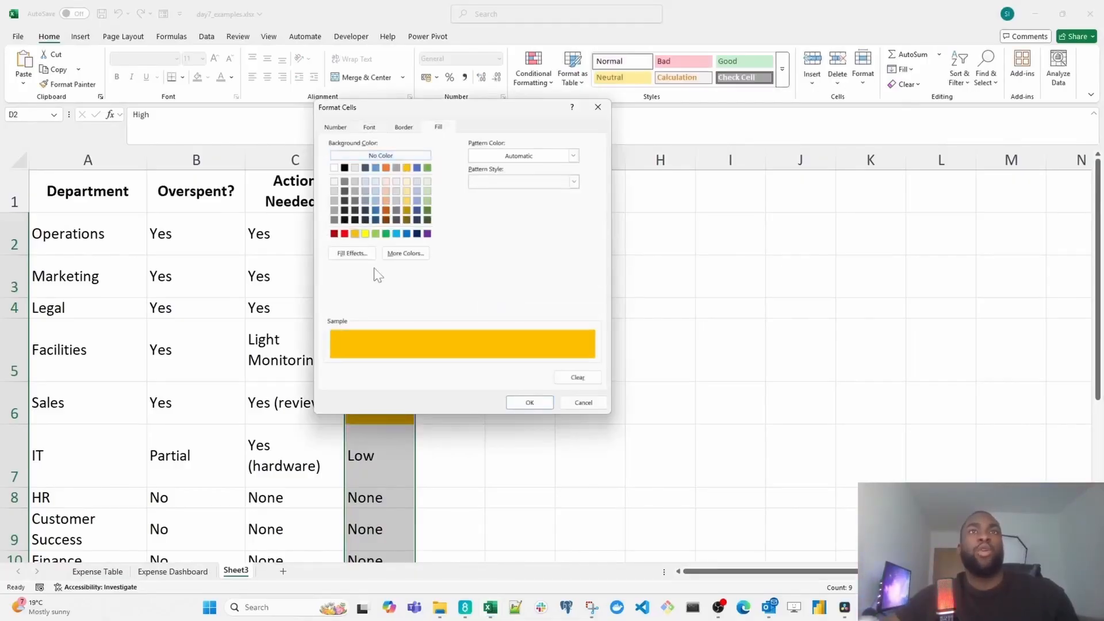
{"action": "left_click", "coordinate": [516, 401]}
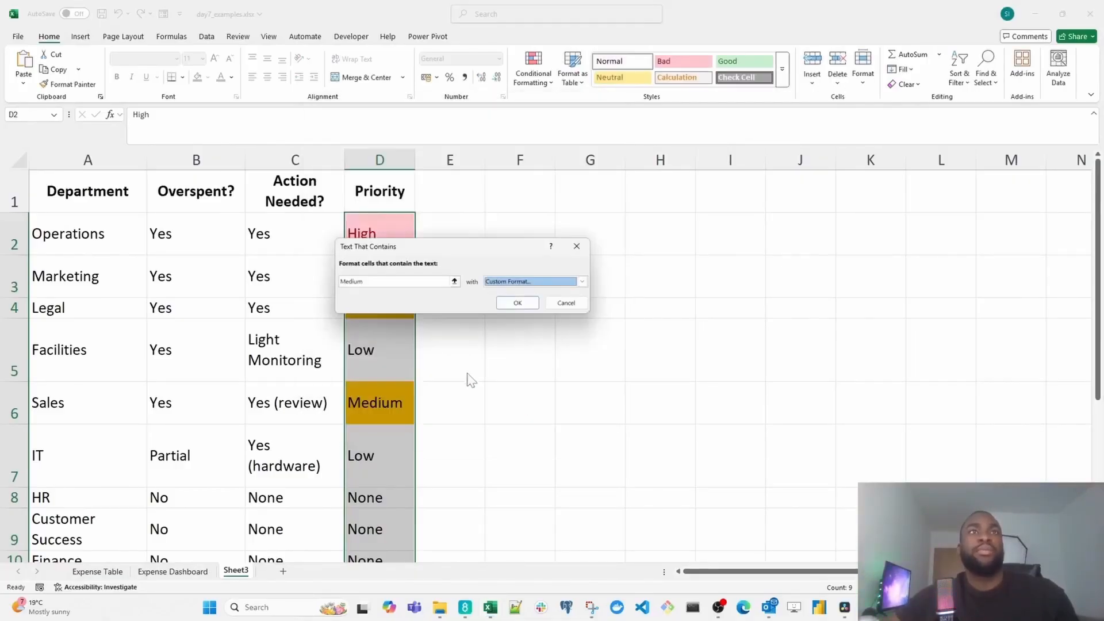
{"action": "left_click", "coordinate": [510, 304]}
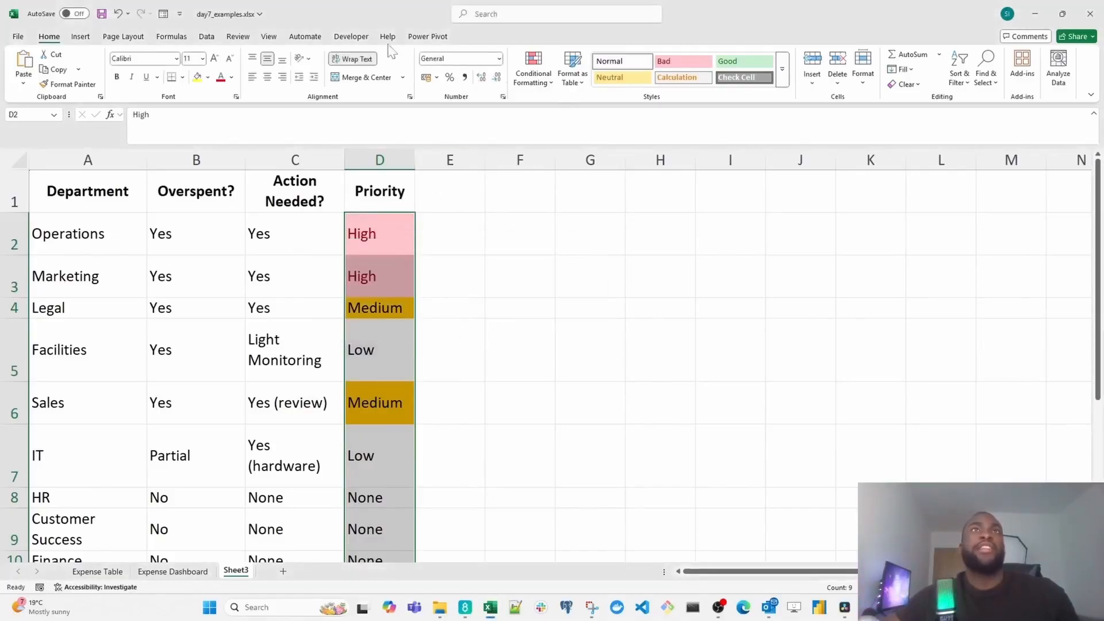
- Add an Equal To rule to the Priority cells that formats "Low" with Yellow Fill with Dark Yellow Text
{"action": "left_click", "coordinate": [534, 68]}
{"action": "mouse_move", "coordinate": [555, 109]}
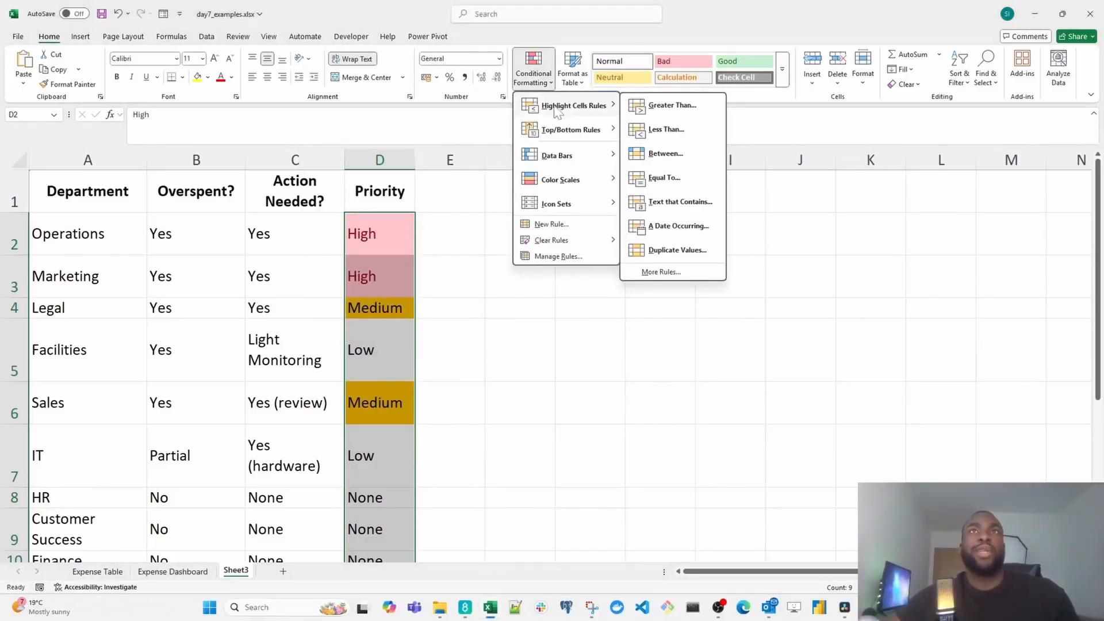
{"action": "left_click", "coordinate": [673, 178]}
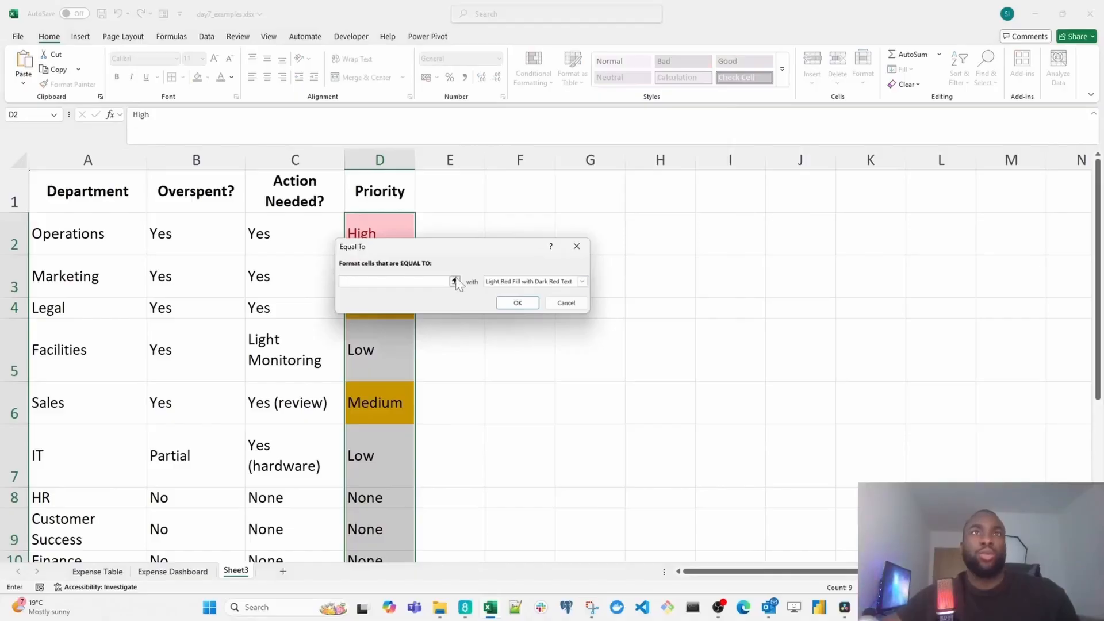
{"action": "type", "text": "Low"}
{"action": "key", "text": "Tab"}
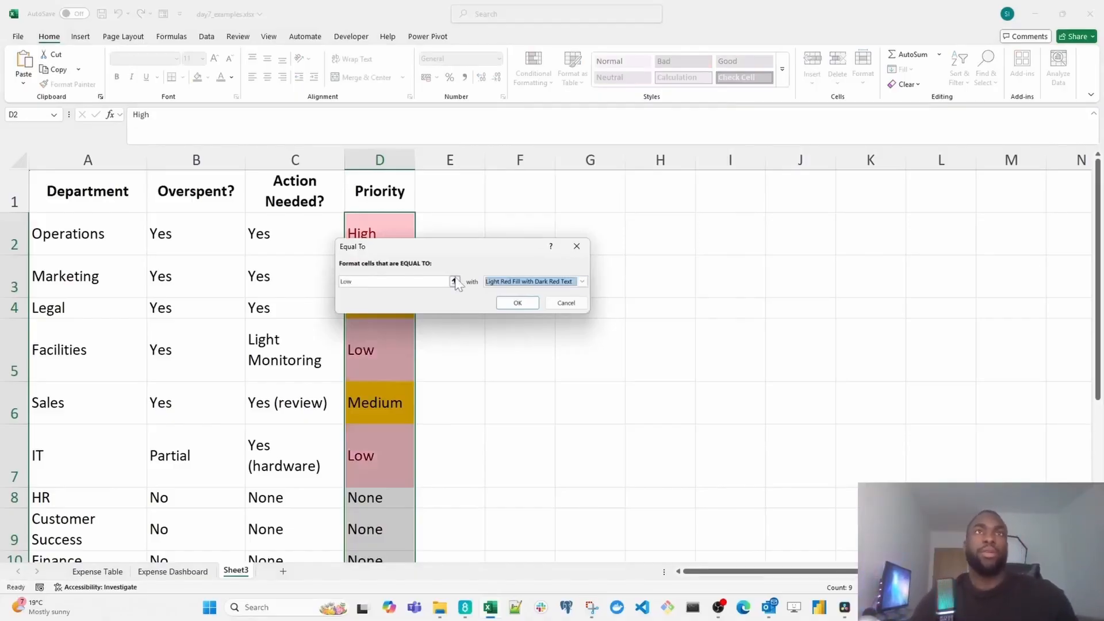
{"action": "key", "text": "alt+Down"}
{"action": "key", "text": "Down"}
{"action": "key", "text": "Down"}
{"action": "key", "text": "Up"}
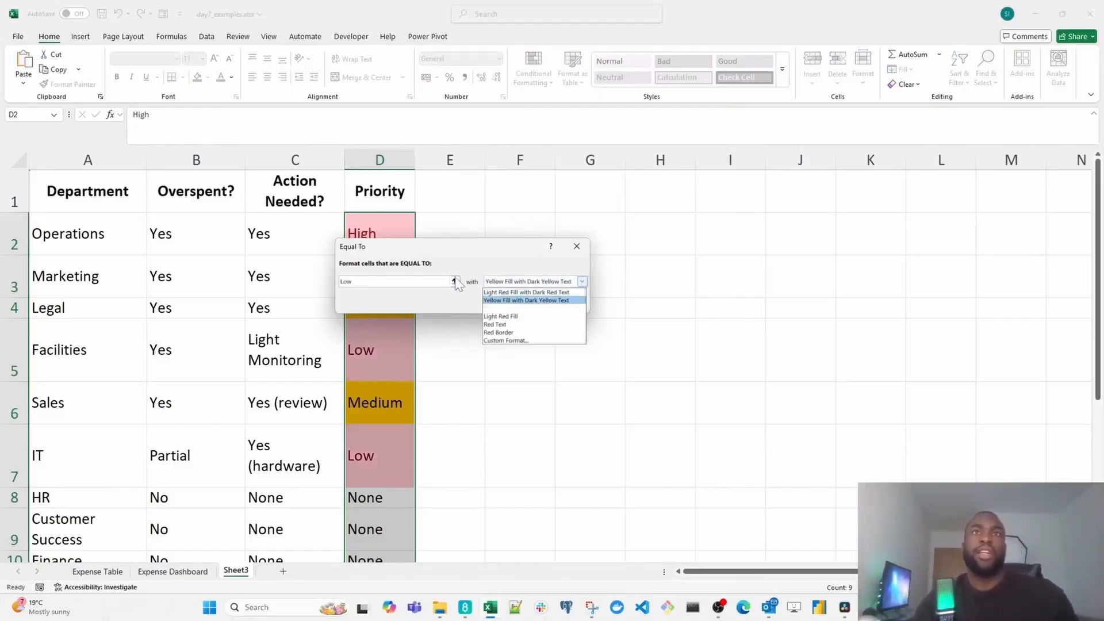
{"action": "key", "text": "Return"}
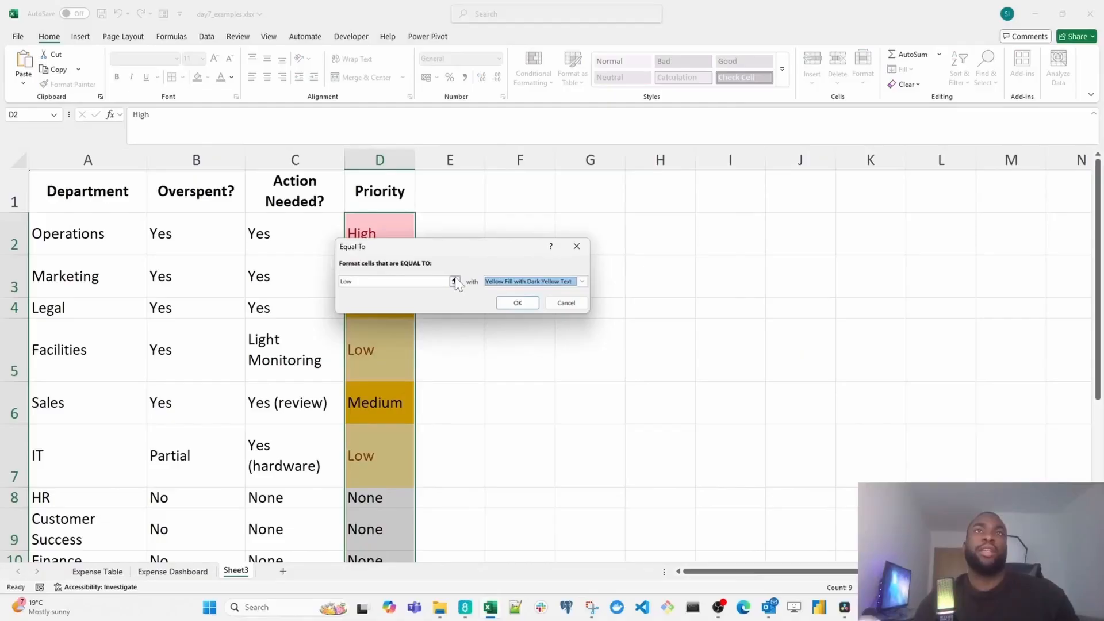
{"action": "left_click", "coordinate": [517, 302]}
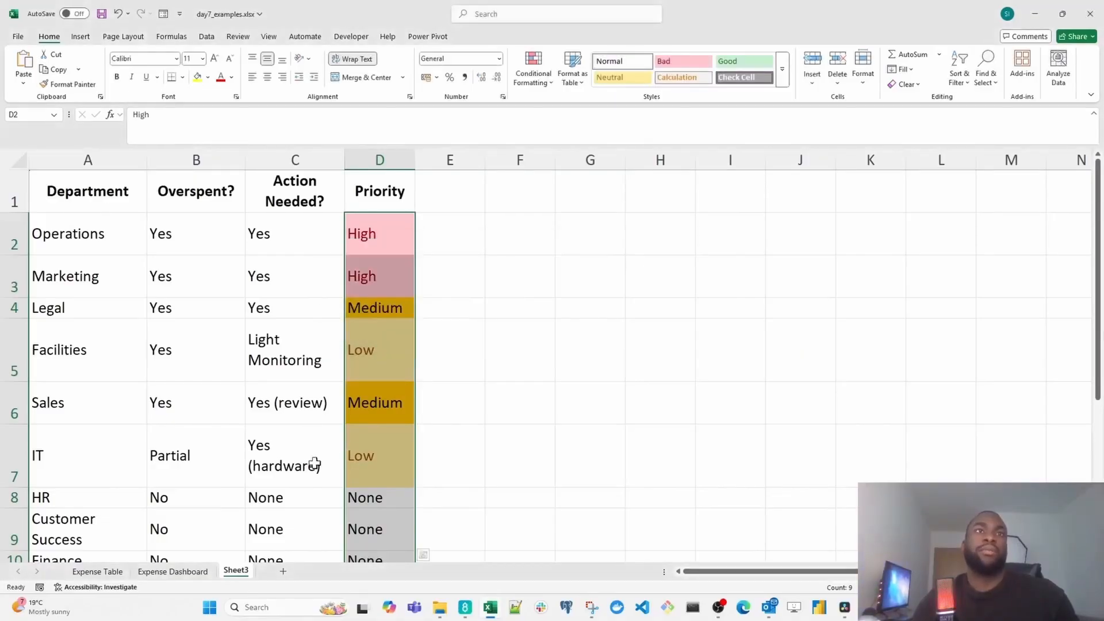
{"action": "scroll", "coordinate": [432, 390], "scroll_direction": "down", "scroll_amount": 2}
{"action": "scroll", "coordinate": [431, 392], "scroll_direction": "up", "scroll_amount": 3}
{"action": "scroll", "coordinate": [432, 391], "scroll_direction": "right", "scroll_amount": 1}
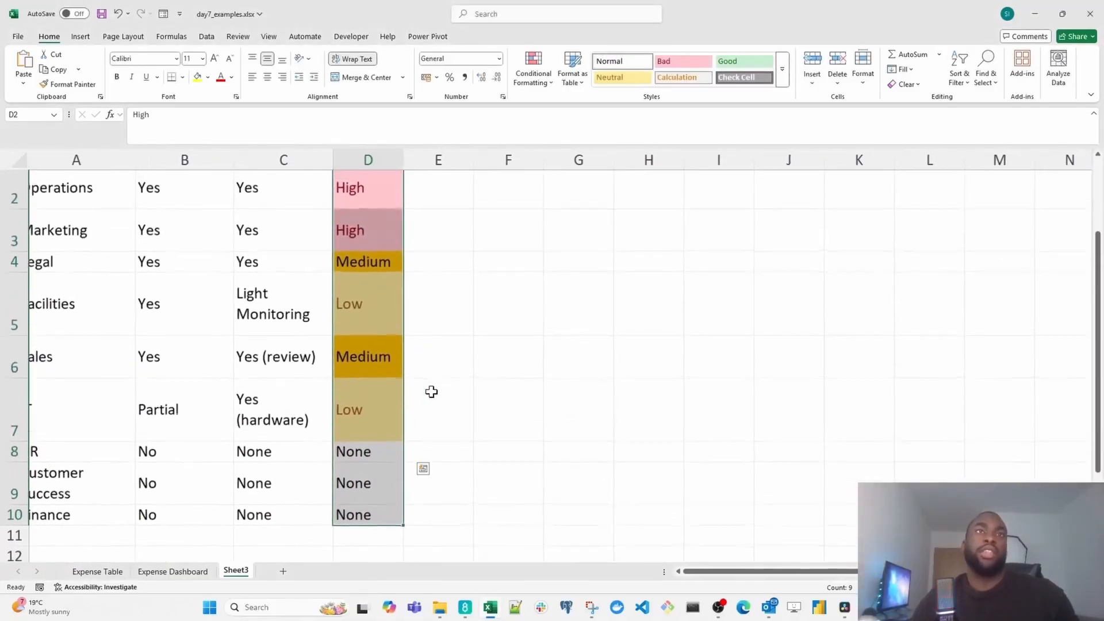
- Add an Equal To rule to the Priority cells that formats "None" with Green Fill with Dark Green Text
{"action": "scroll", "coordinate": [431, 392], "scroll_direction": "down", "scroll_amount": 3}
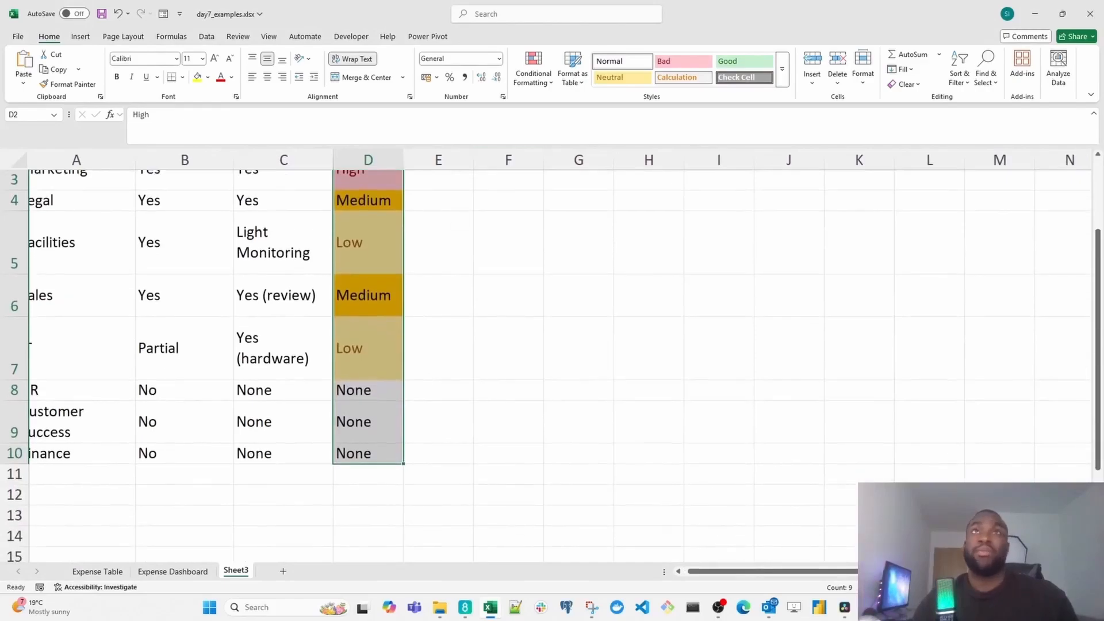
{"action": "left_click", "coordinate": [547, 83]}
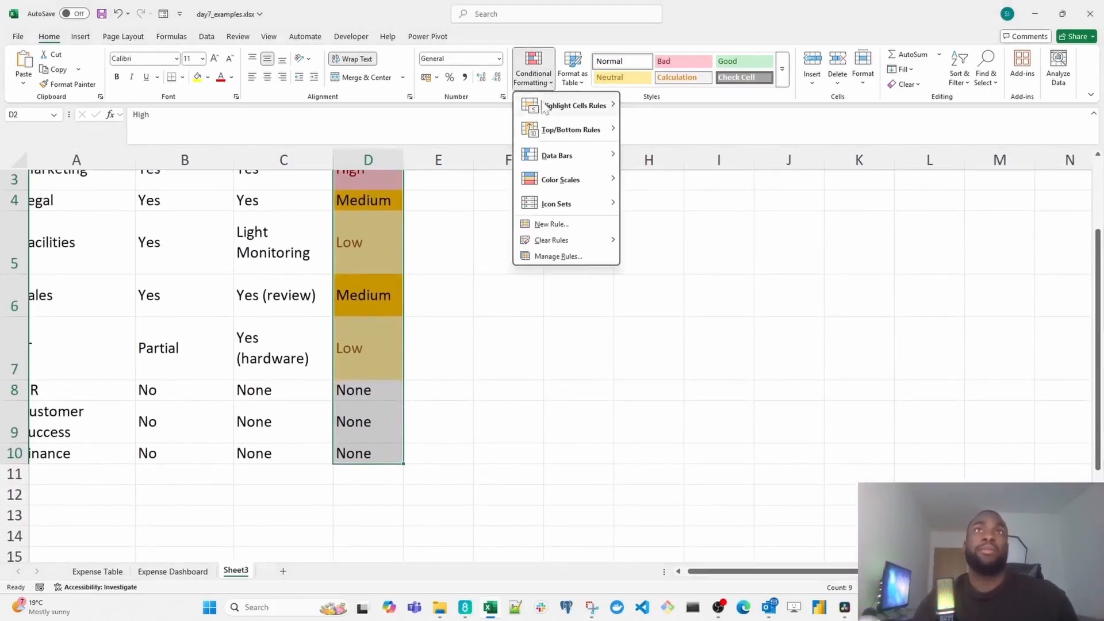
{"action": "mouse_move", "coordinate": [575, 107]}
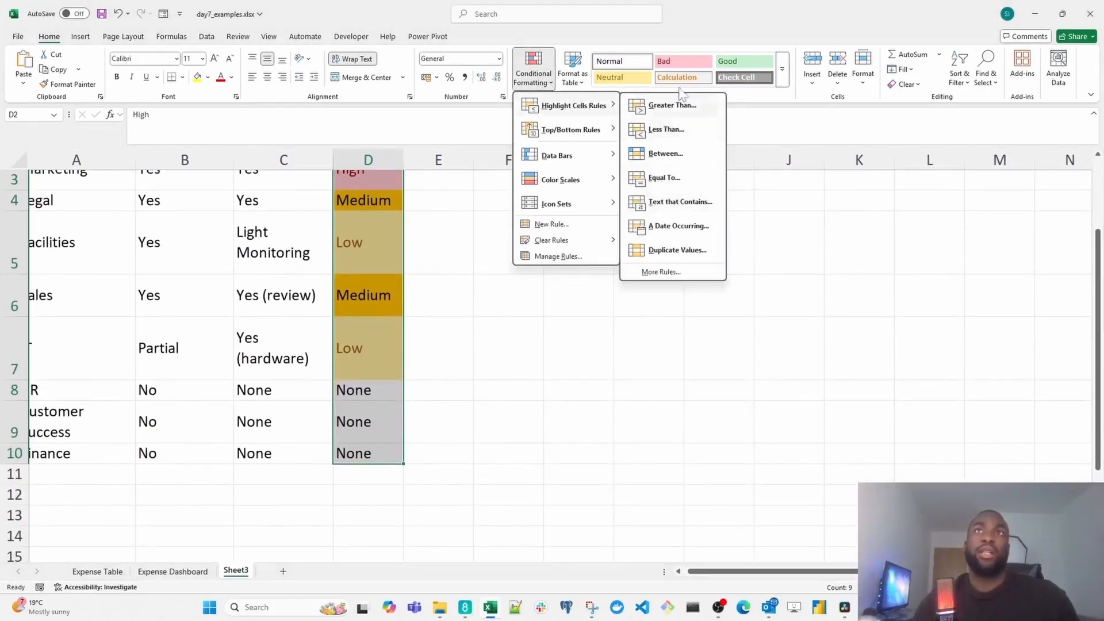
{"action": "left_click", "coordinate": [667, 177]}
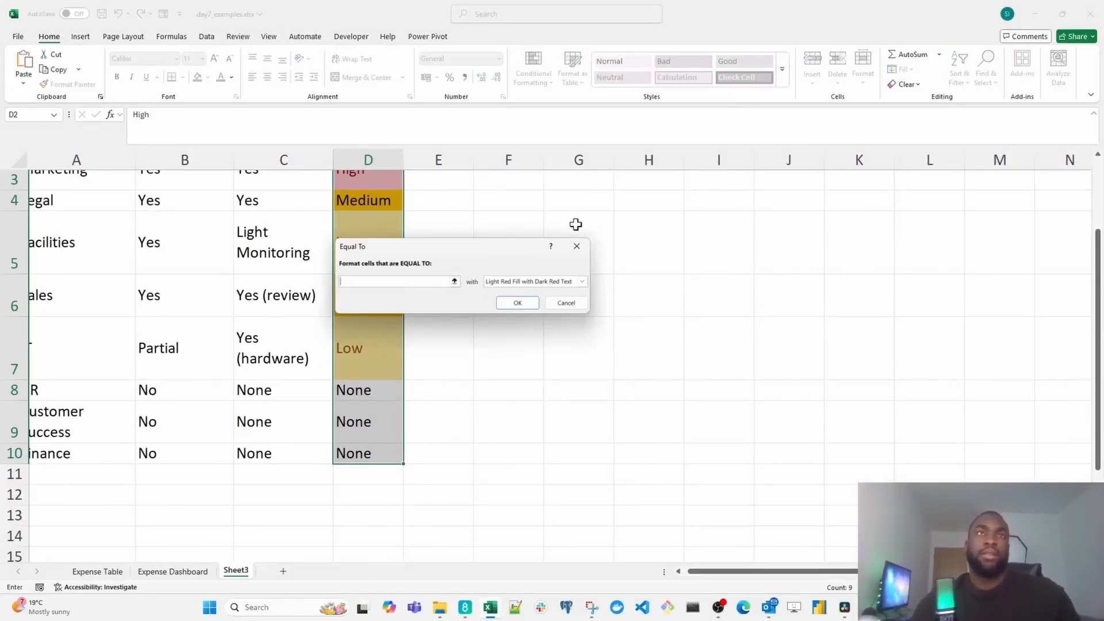
{"action": "type", "text": "None"}
{"action": "key", "text": "Tab"}
{"action": "key", "text": "alt+Down"}
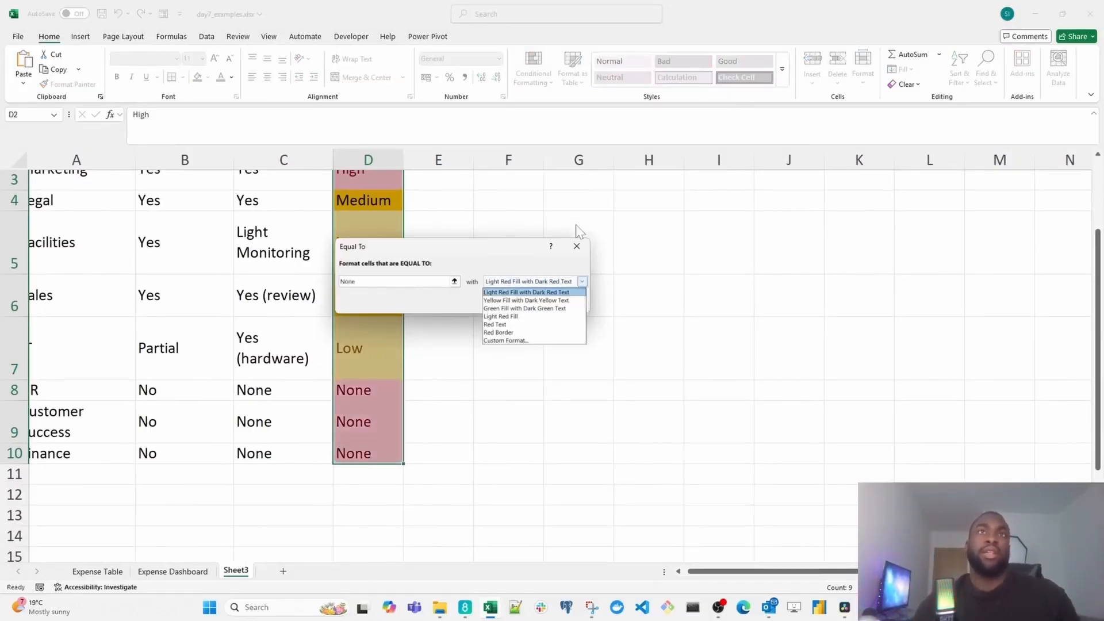
{"action": "key", "text": "Down"}
{"action": "key", "text": "Down"}
{"action": "key", "text": "Return"}
{"action": "key", "text": "Tab"}
{"action": "key", "text": "Return"}
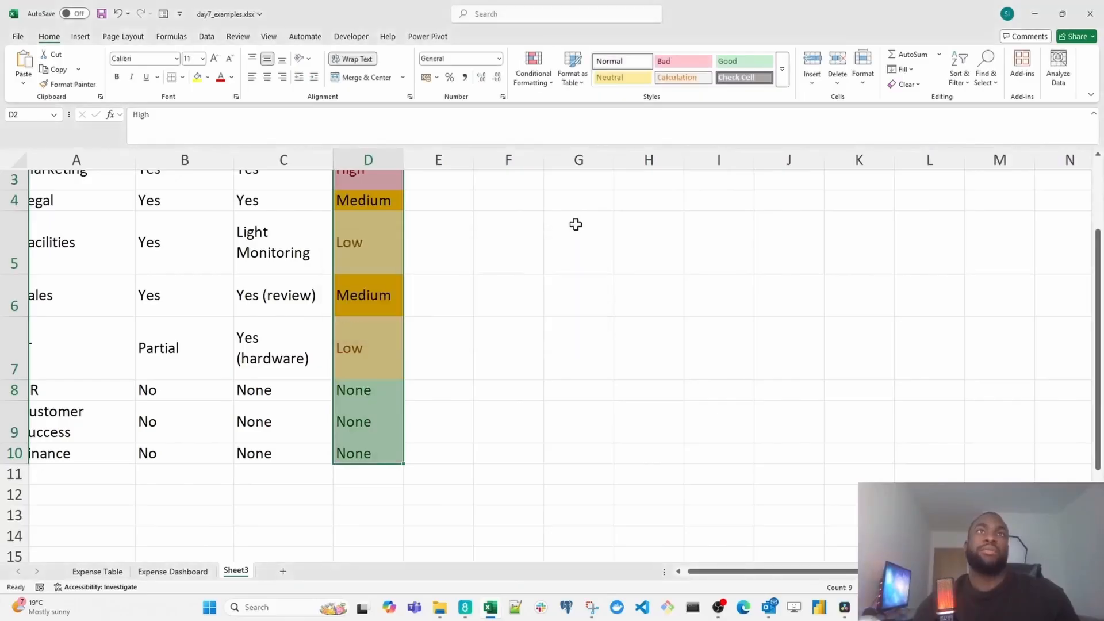
{"action": "left_click", "coordinate": [343, 320]}
{"action": "scroll", "coordinate": [343, 318], "scroll_direction": "up", "scroll_amount": 2}
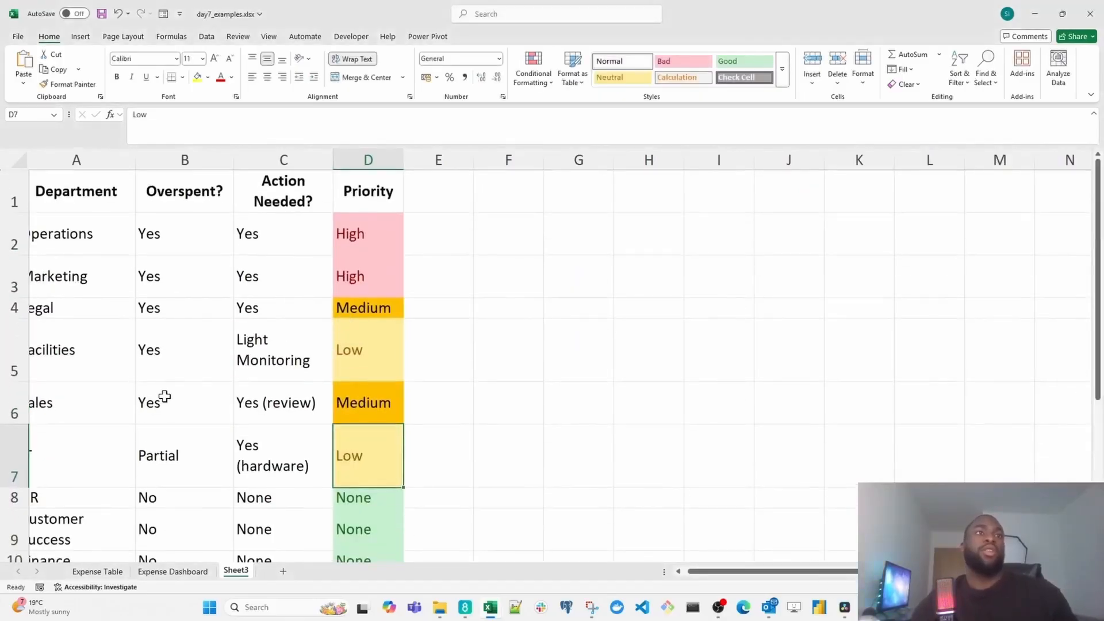
- Rename the Sheet3 worksheet as Summary Table
{"action": "double_click", "coordinate": [245, 571]}
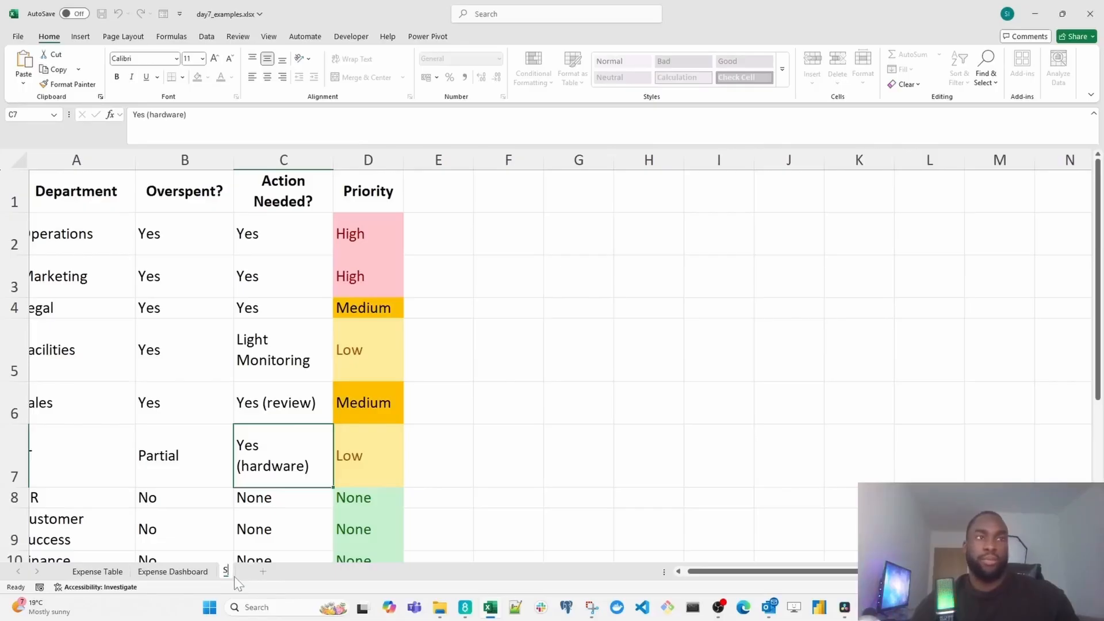
{"action": "type", "text": "Summar"}
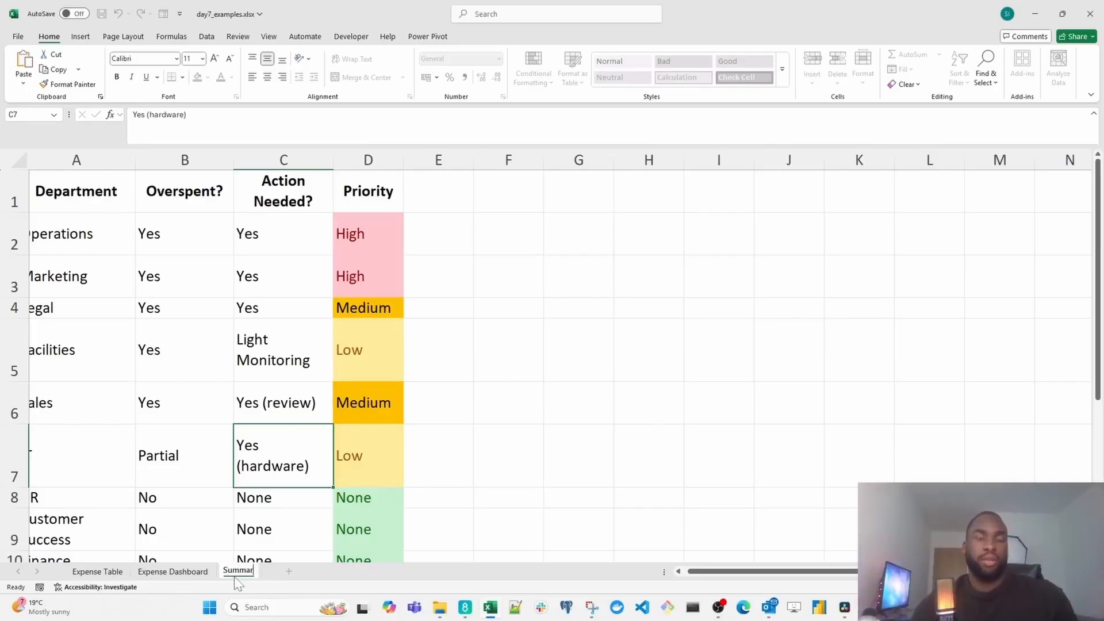
{"action": "type", "text": "y Table"}
{"action": "key", "text": "Return"}
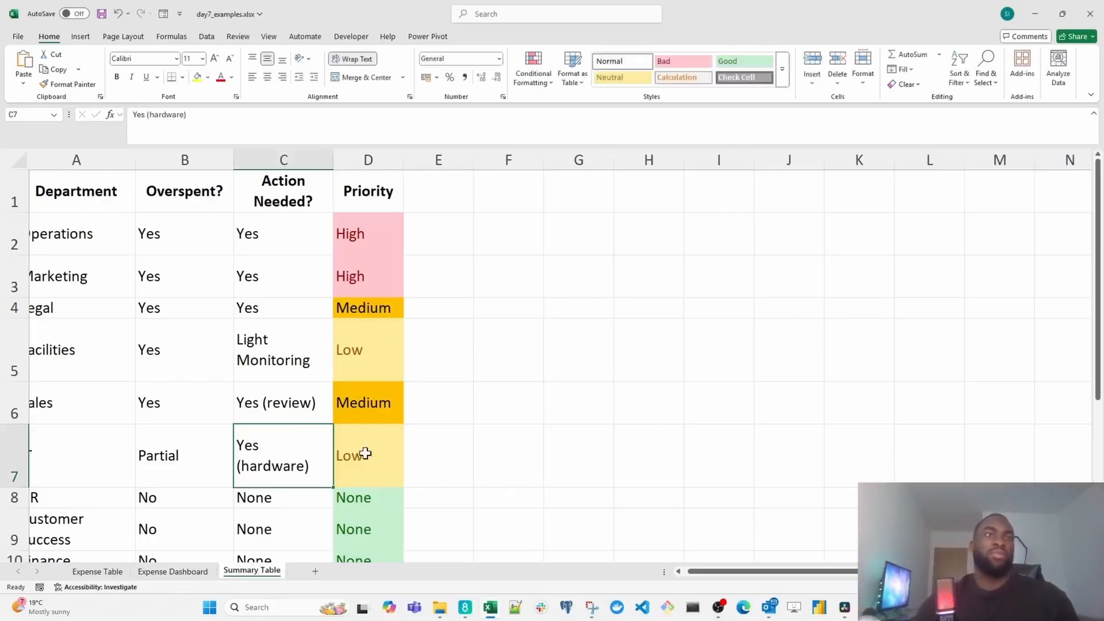
- Review the summary table's Department, Overspent? and Action Needed? columns from the header row through the last departments
{"action": "left_click", "coordinate": [218, 387]}
{"action": "scroll", "coordinate": [218, 387], "scroll_direction": "left", "scroll_amount": 1}
{"action": "left_click", "coordinate": [123, 188]}
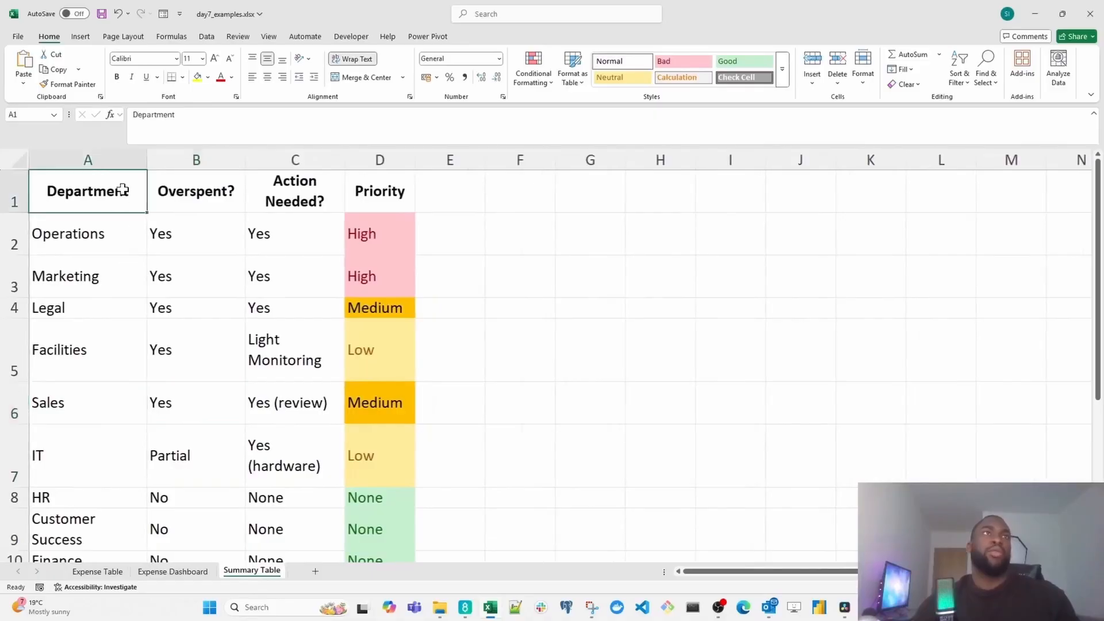
{"action": "left_click", "coordinate": [125, 162]}
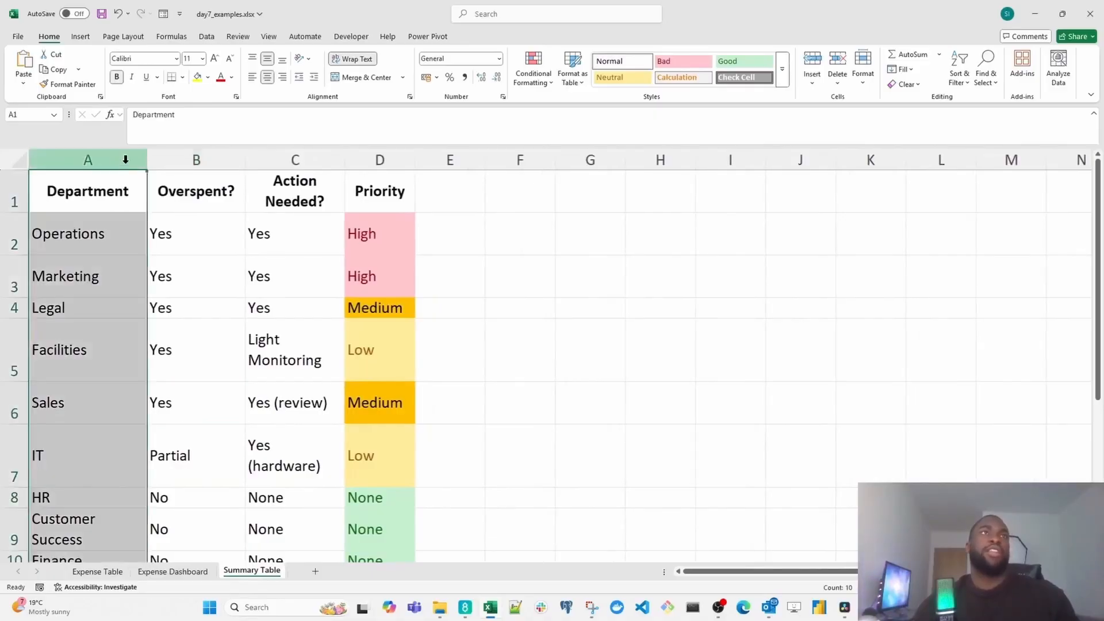
{"action": "left_click", "coordinate": [222, 159]}
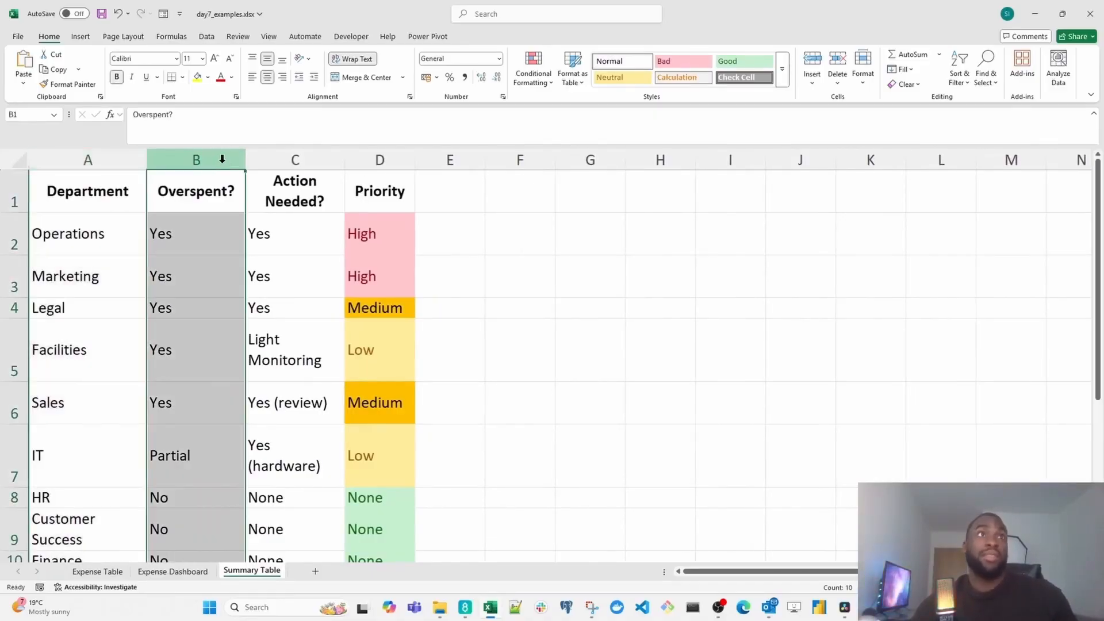
{"action": "left_click", "coordinate": [318, 161]}
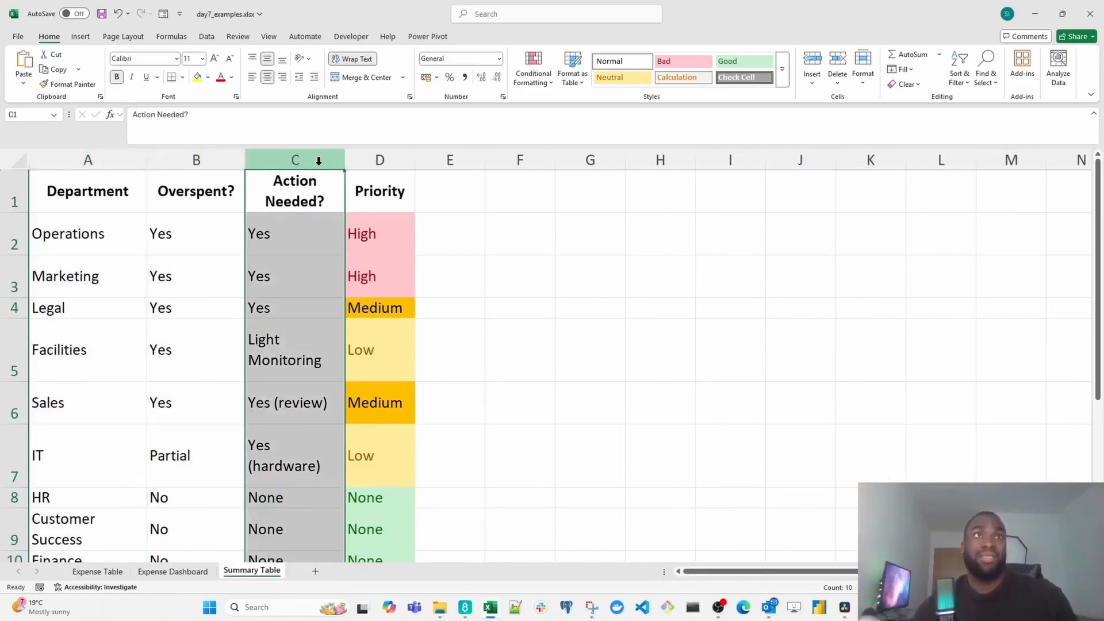
{"action": "scroll", "coordinate": [259, 405], "scroll_direction": "down", "scroll_amount": 2}
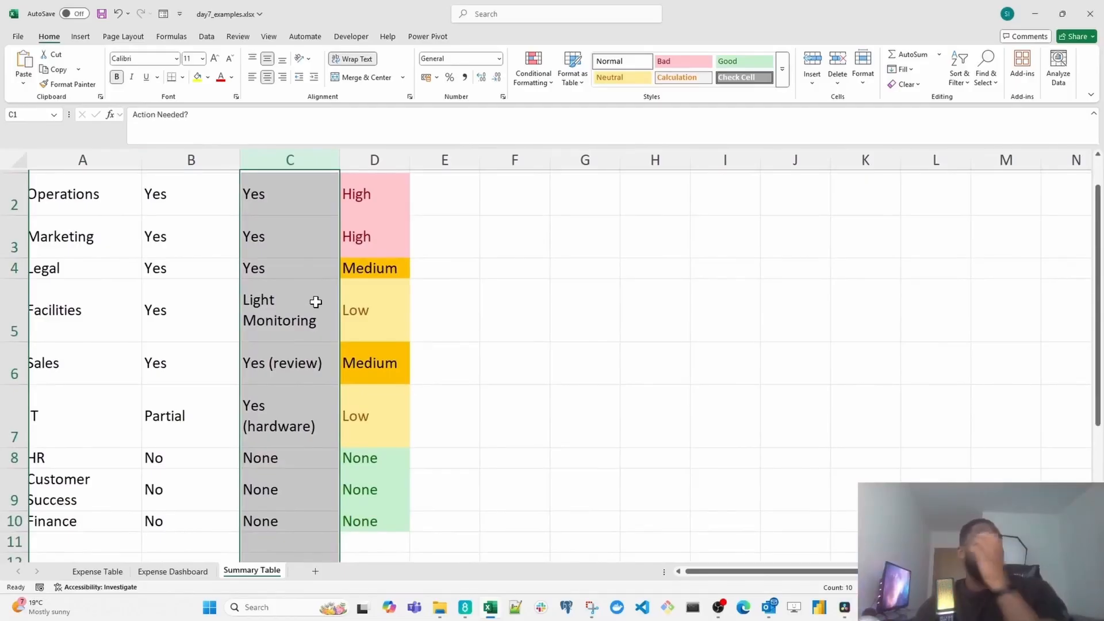
{"action": "left_click", "coordinate": [302, 369]}
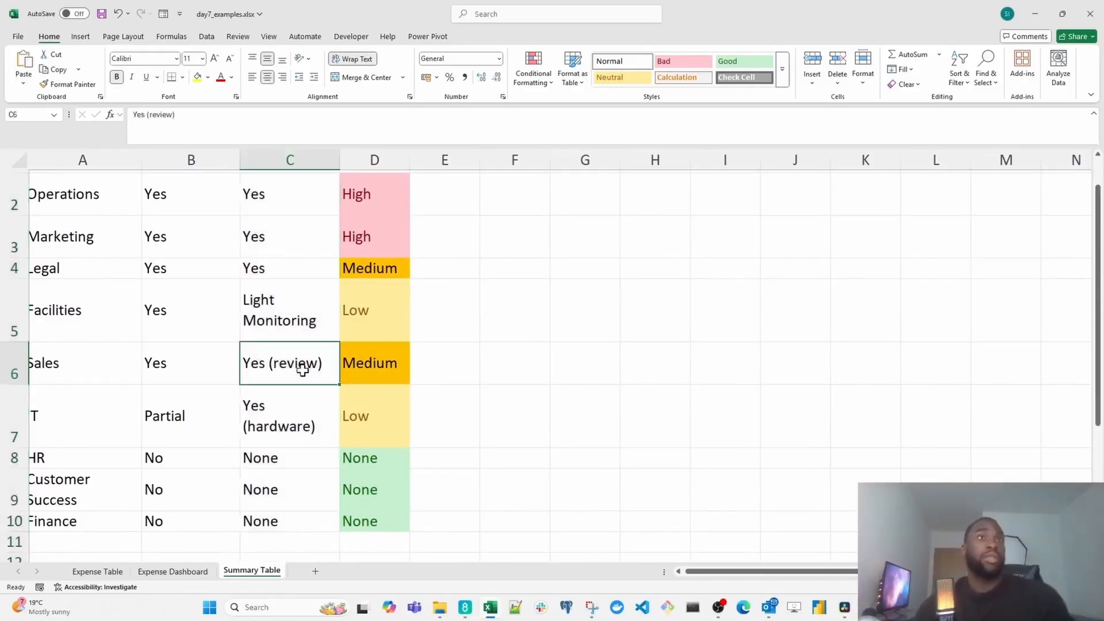
{"action": "left_click", "coordinate": [318, 467]}
{"action": "scroll", "coordinate": [318, 467], "scroll_direction": "up", "scroll_amount": 1}
{"action": "left_click", "coordinate": [101, 197]}
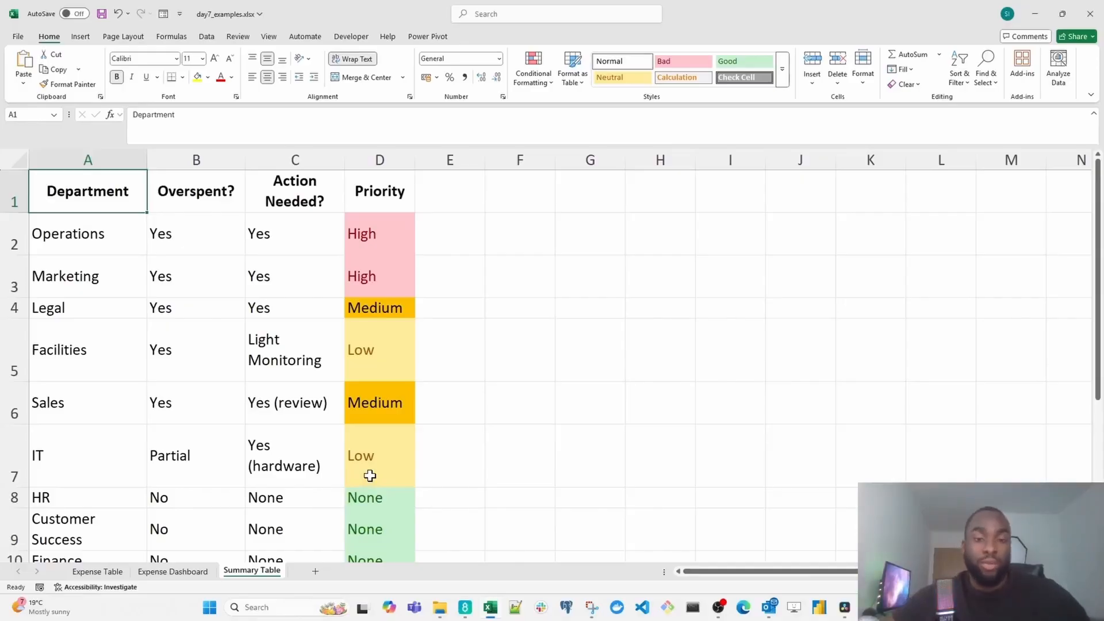
- View the Expense Dashboard and Expense Table sheets and return to the Summary Table sheet
{"action": "left_click", "coordinate": [173, 571]}
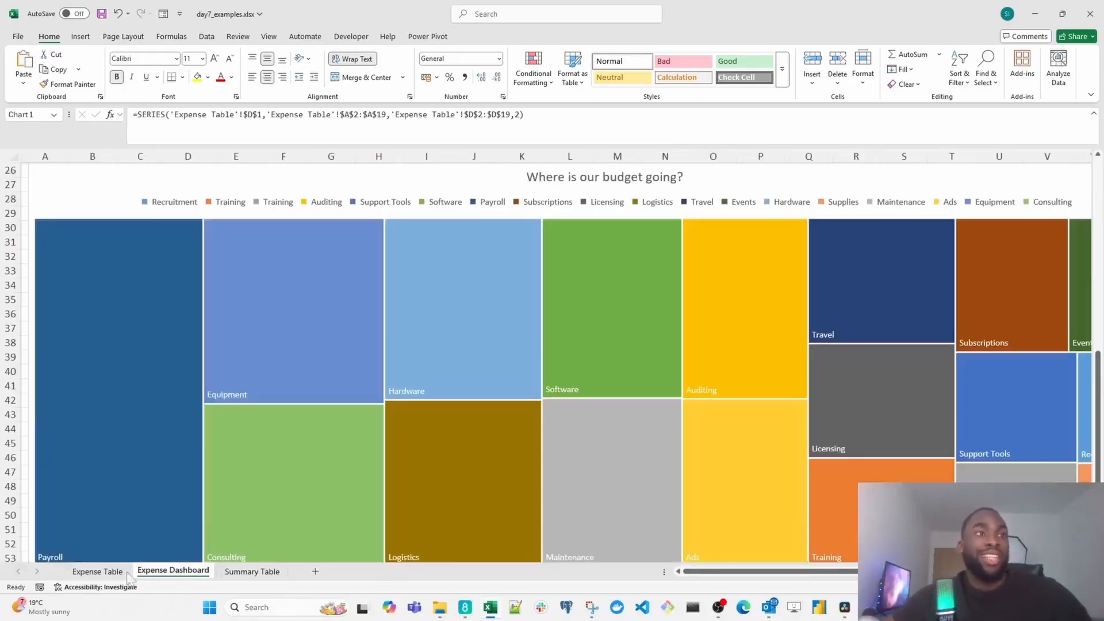
{"action": "left_click", "coordinate": [97, 572]}
{"action": "left_click", "coordinate": [252, 570]}
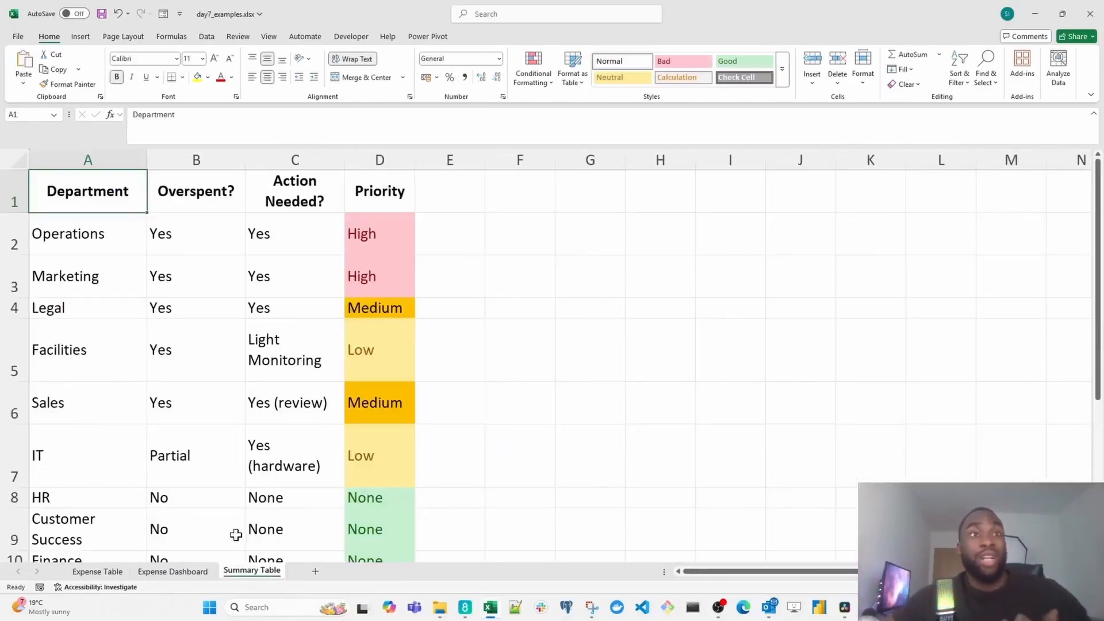